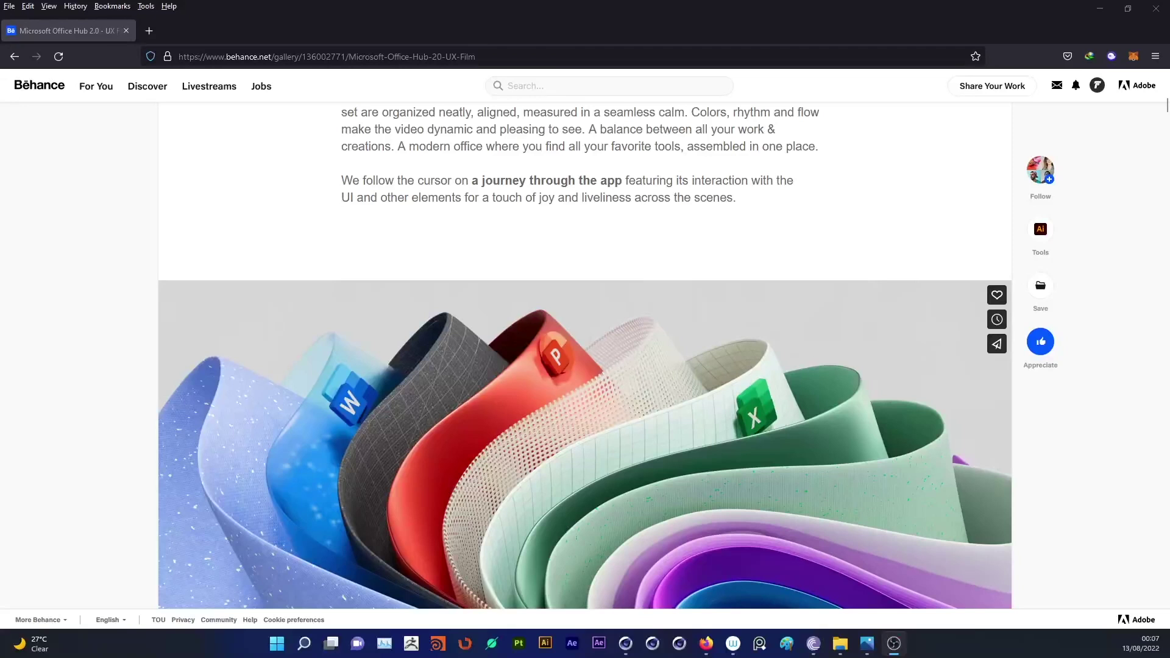
Scroll through the Behance Office Hub project page to reach the embedded film.
{"action": "scroll", "coordinate": [842, 231], "scroll_direction": "down", "scroll_amount": 5}
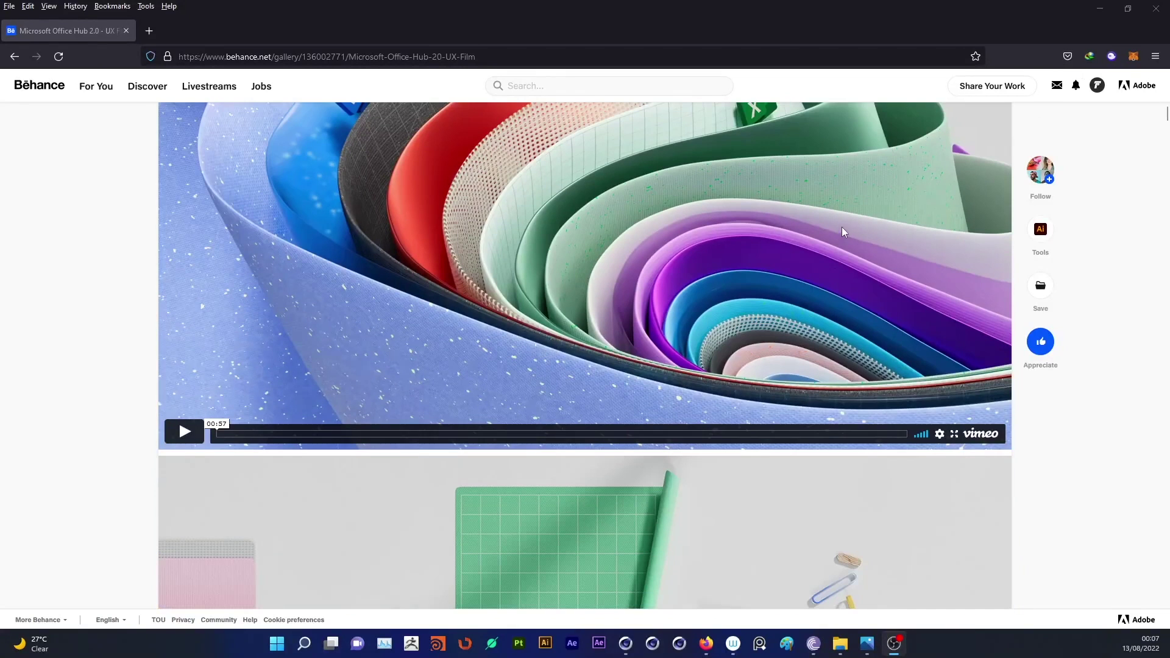
{"action": "scroll", "coordinate": [706, 275], "scroll_direction": "up", "scroll_amount": 4}
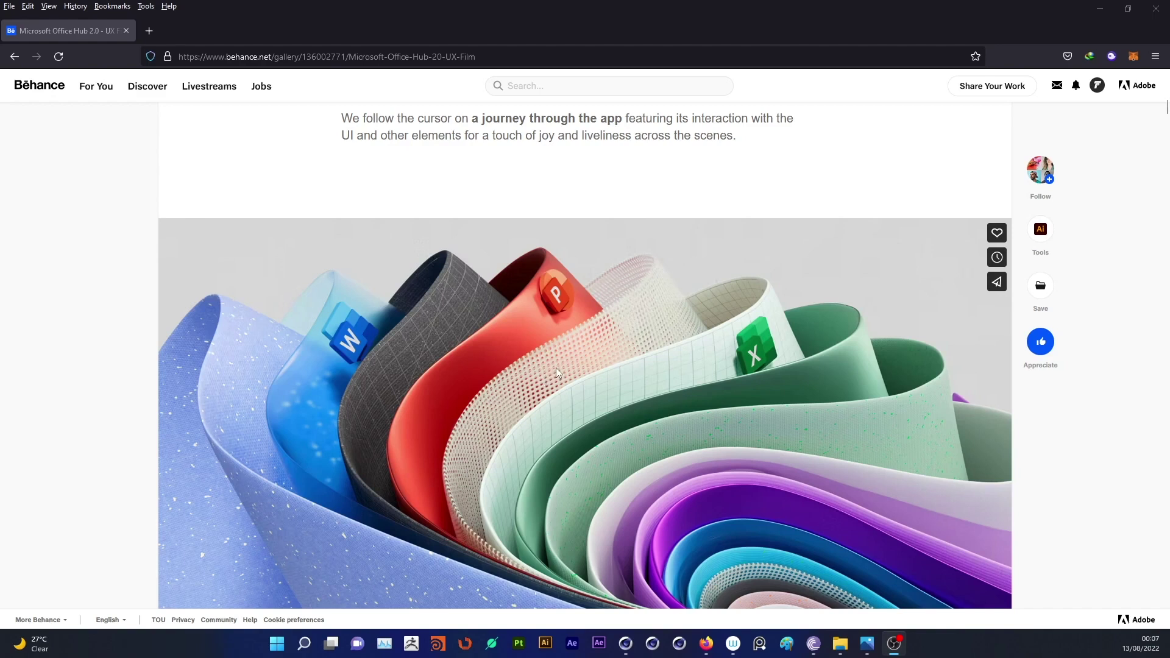
{"action": "scroll", "coordinate": [554, 364], "scroll_direction": "down", "scroll_amount": 2}
{"action": "scroll", "coordinate": [555, 364], "scroll_direction": "up", "scroll_amount": 3}
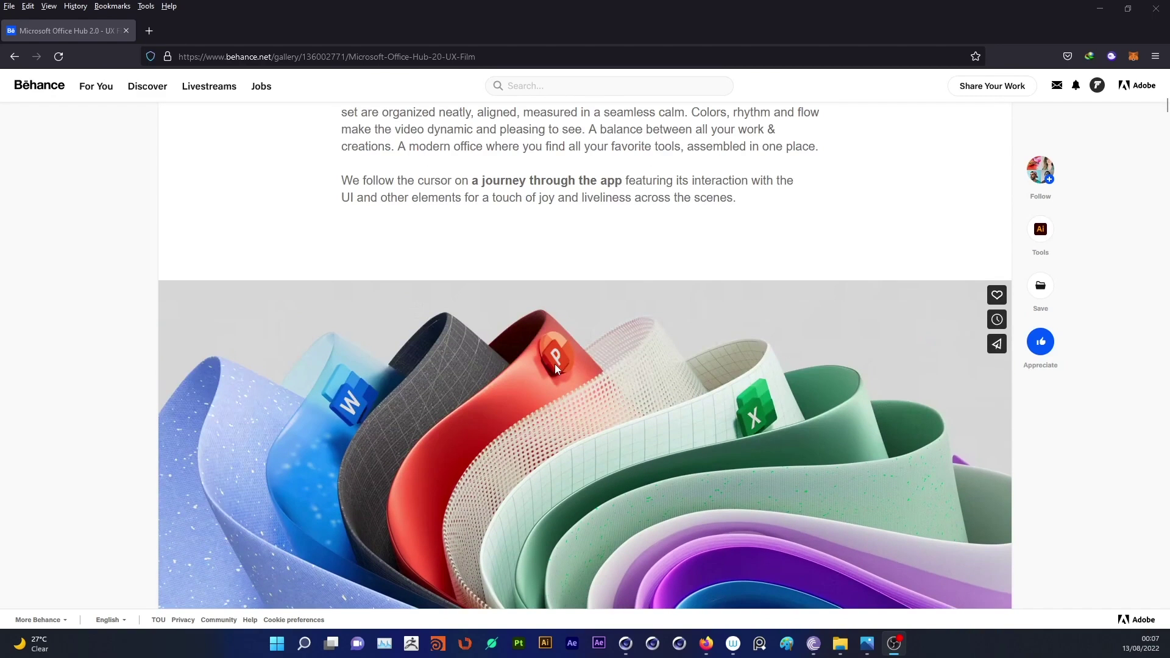
{"action": "scroll", "coordinate": [554, 364], "scroll_direction": "down", "scroll_amount": 5}
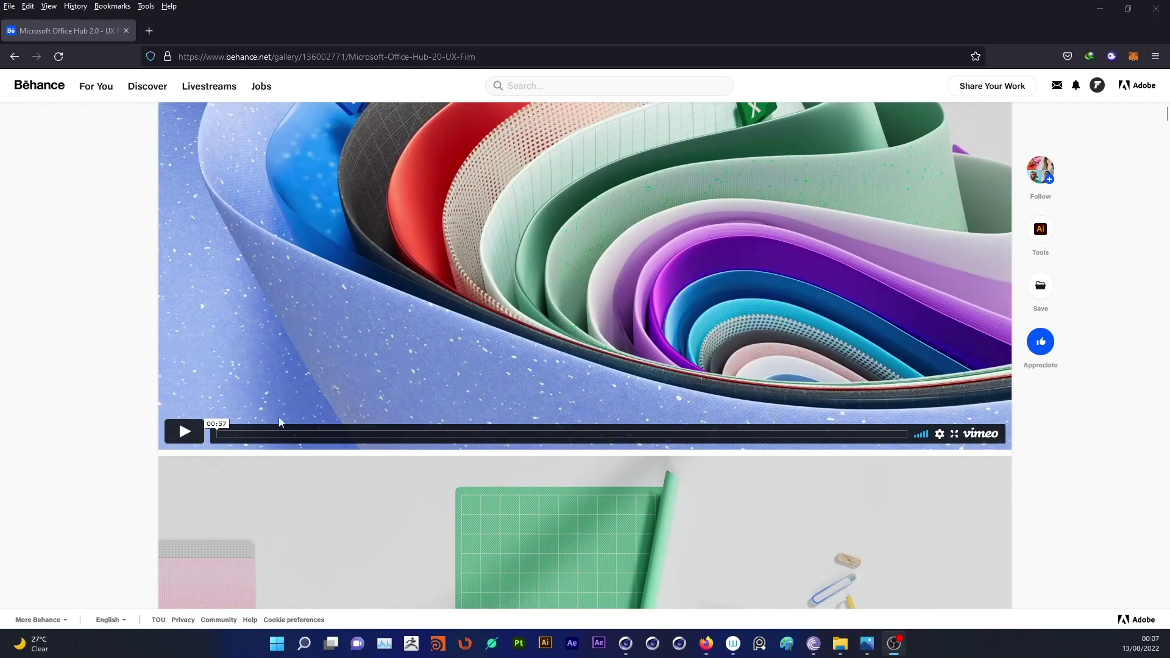
{"action": "scroll", "coordinate": [208, 463], "scroll_direction": "up", "scroll_amount": 2}
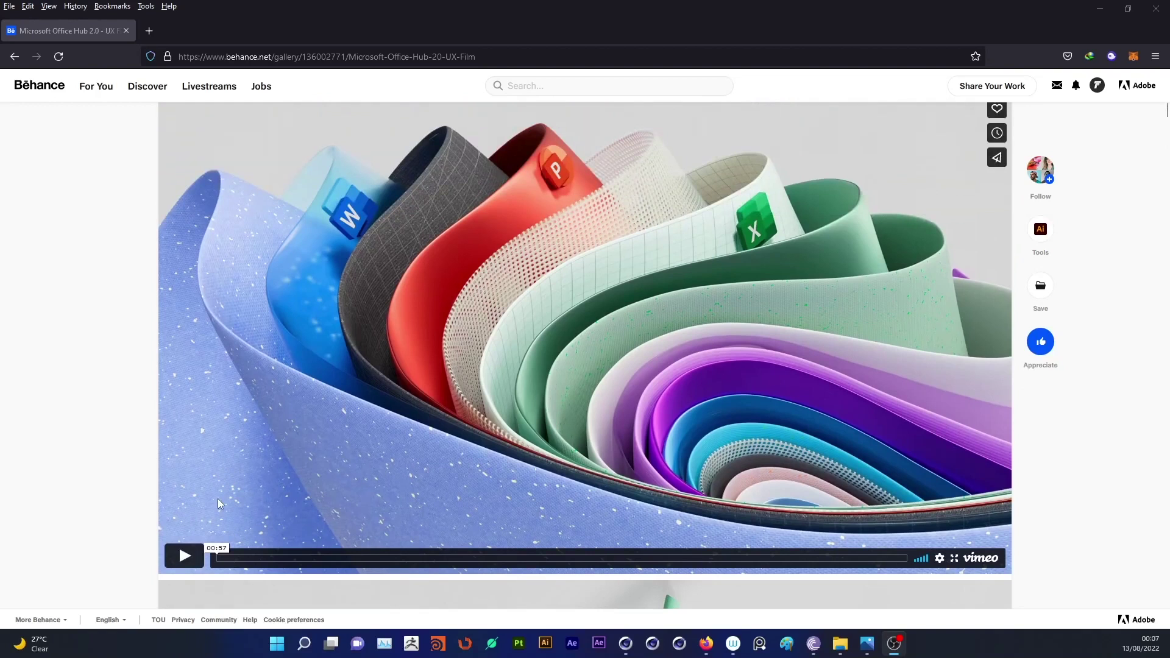
{"action": "mouse_move", "coordinate": [184, 431]}
{"action": "scroll", "coordinate": [260, 268], "scroll_direction": "up", "scroll_amount": 2}
{"action": "scroll", "coordinate": [284, 237], "scroll_direction": "up", "scroll_amount": 4}
{"action": "scroll", "coordinate": [326, 230], "scroll_direction": "up", "scroll_amount": 10}
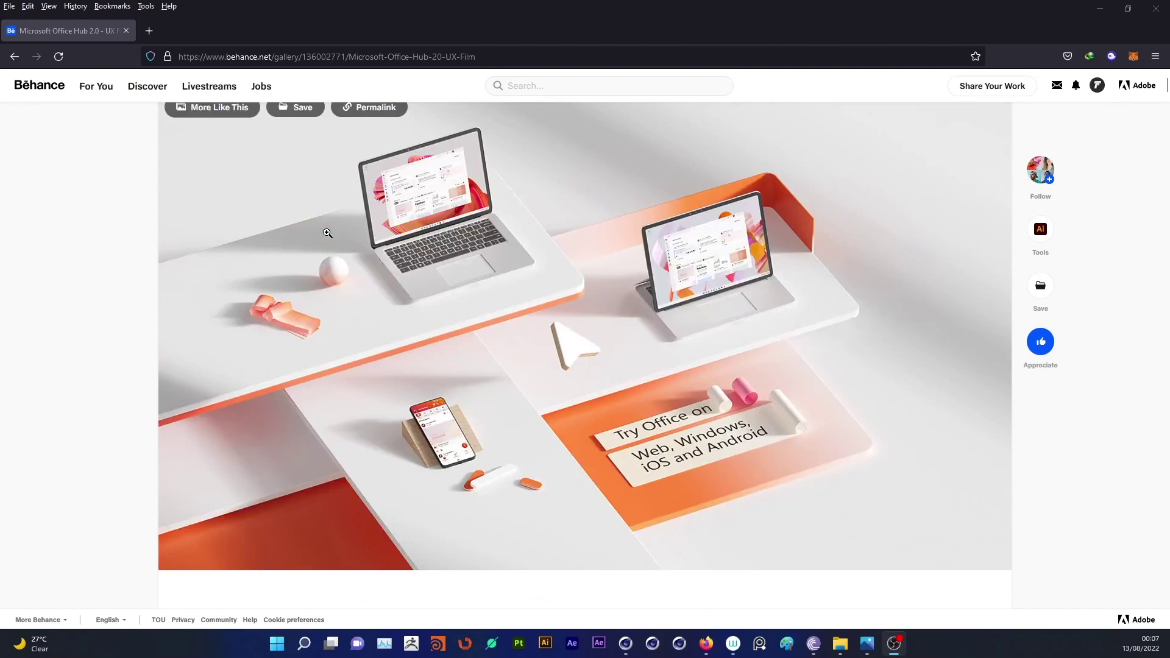
{"action": "scroll", "coordinate": [329, 164], "scroll_direction": "down", "scroll_amount": 1}
{"action": "scroll", "coordinate": [286, 154], "scroll_direction": "up", "scroll_amount": 1}
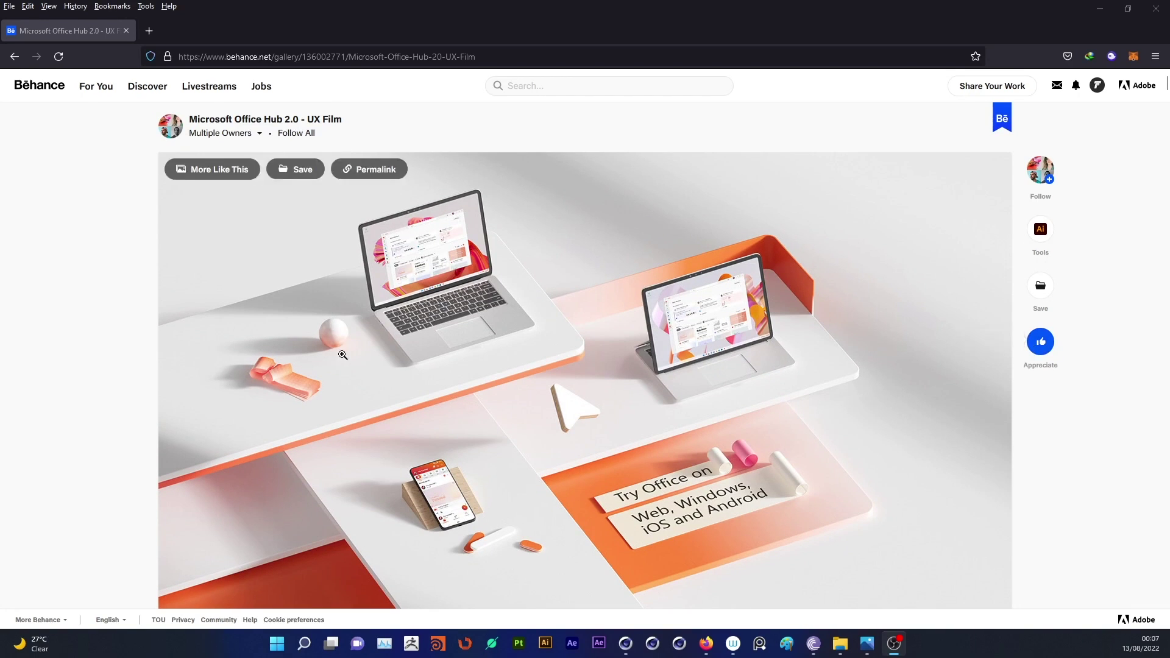
{"action": "scroll", "coordinate": [393, 415], "scroll_direction": "down", "scroll_amount": 5}
{"action": "scroll", "coordinate": [393, 414], "scroll_direction": "down", "scroll_amount": 4}
{"action": "scroll", "coordinate": [393, 411], "scroll_direction": "down", "scroll_amount": 1}
{"action": "scroll", "coordinate": [393, 409], "scroll_direction": "down", "scroll_amount": 2}
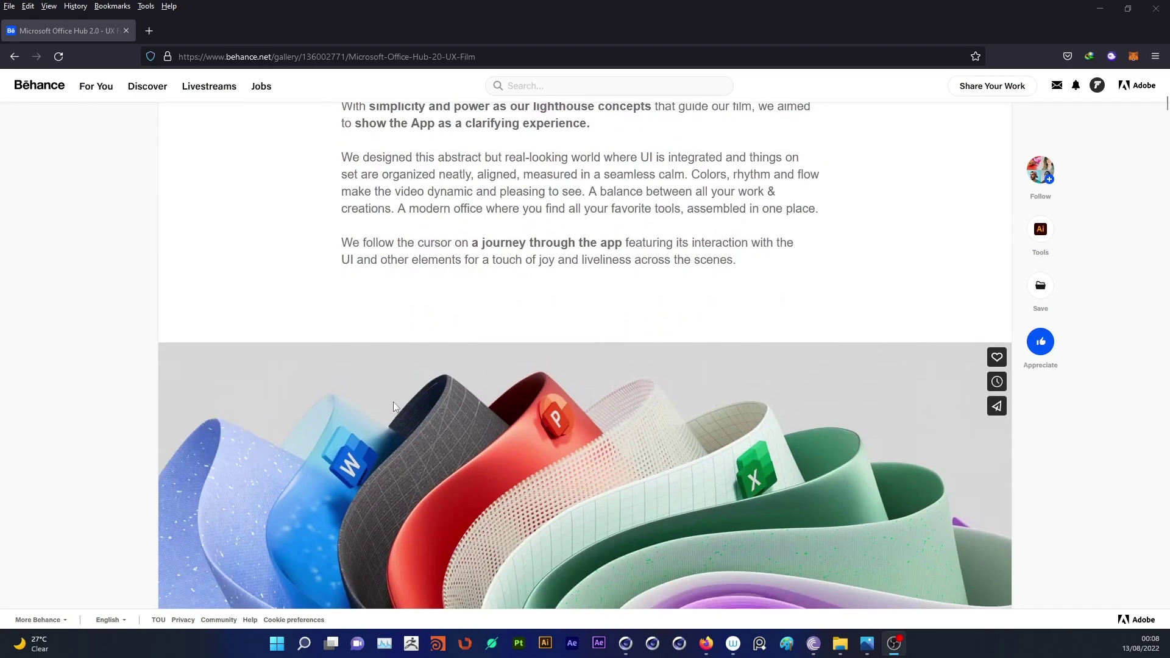
{"action": "scroll", "coordinate": [395, 407], "scroll_direction": "down", "scroll_amount": 4}
{"action": "scroll", "coordinate": [393, 407], "scroll_direction": "down", "scroll_amount": 2}
Play the Office Hub film, rewind to the Customize your view scene, pause at 00:11, and resume.
{"action": "left_click", "coordinate": [184, 492]}
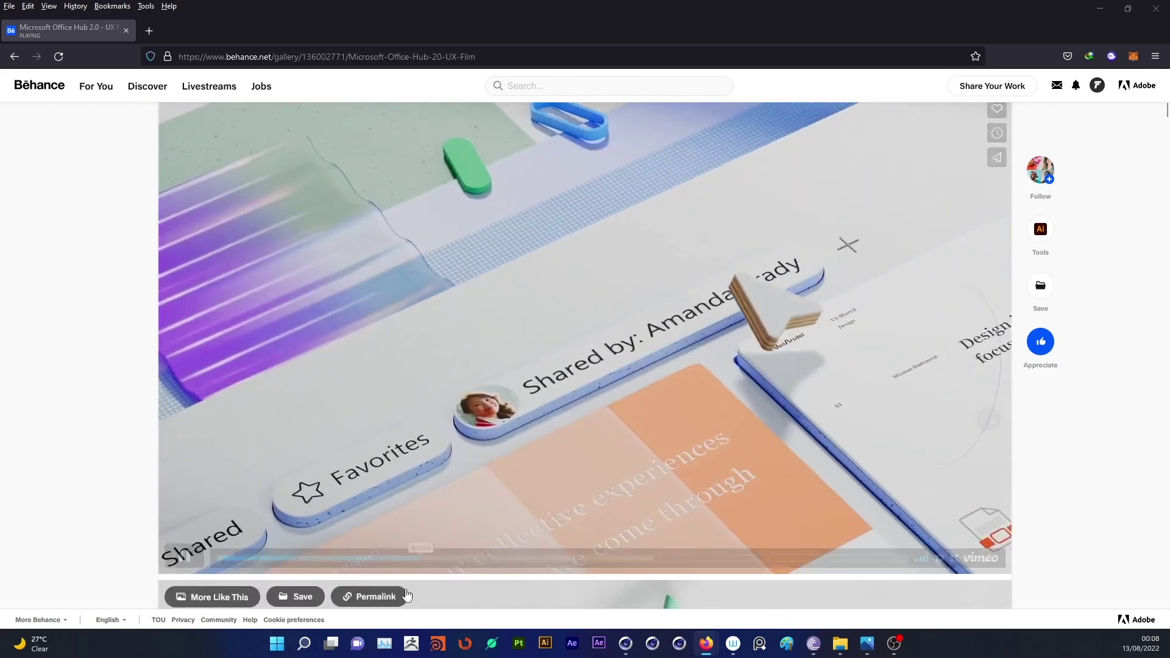
{"action": "left_click", "coordinate": [412, 558]}
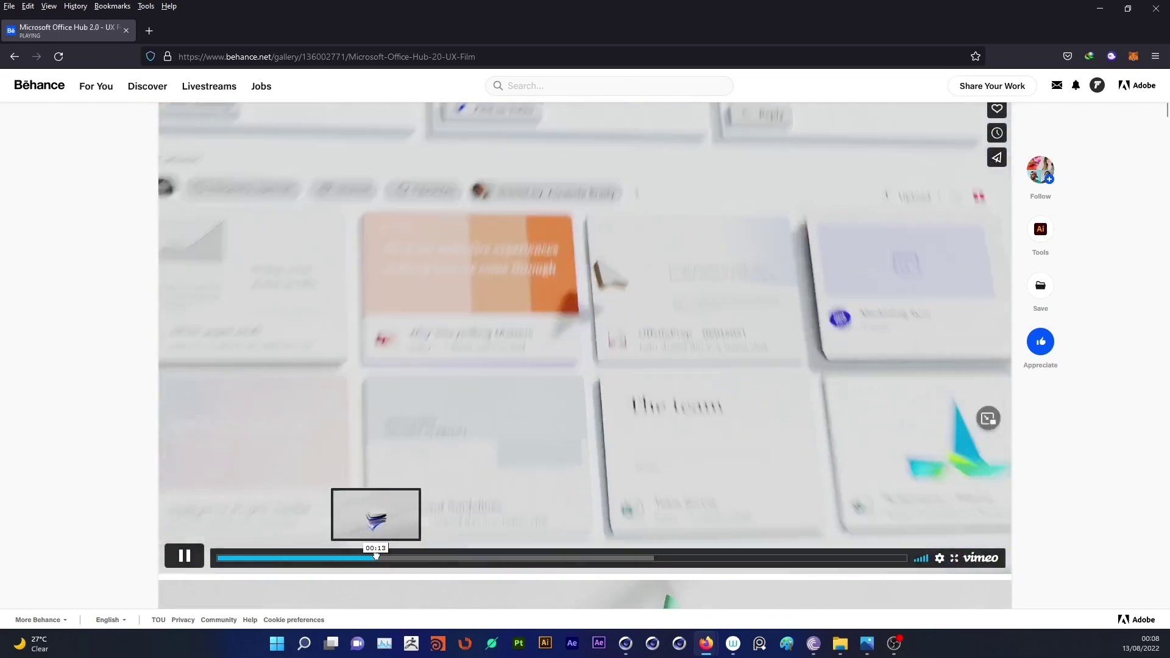
{"action": "left_click_drag", "start_coordinate": [412, 558], "coordinate": [347, 558]}
{"action": "left_click", "coordinate": [171, 565]}
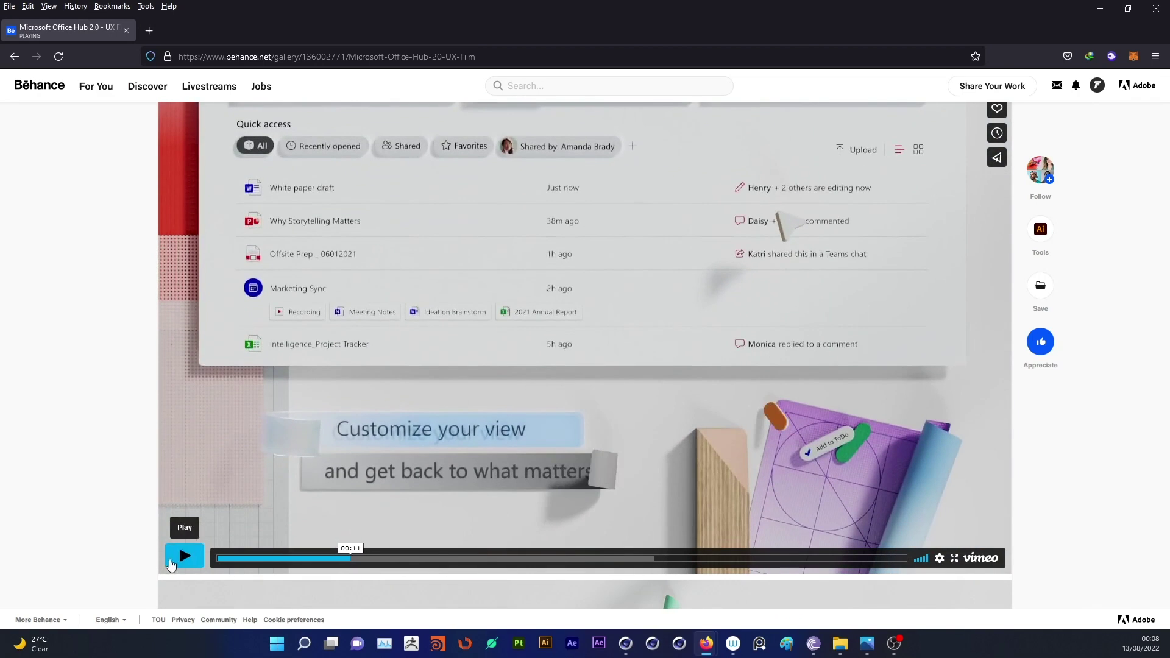
{"action": "left_click", "coordinate": [202, 566]}
Scroll down to the stacked-cards and Create artwork stills.
{"action": "scroll", "coordinate": [557, 465], "scroll_direction": "up", "scroll_amount": 3}
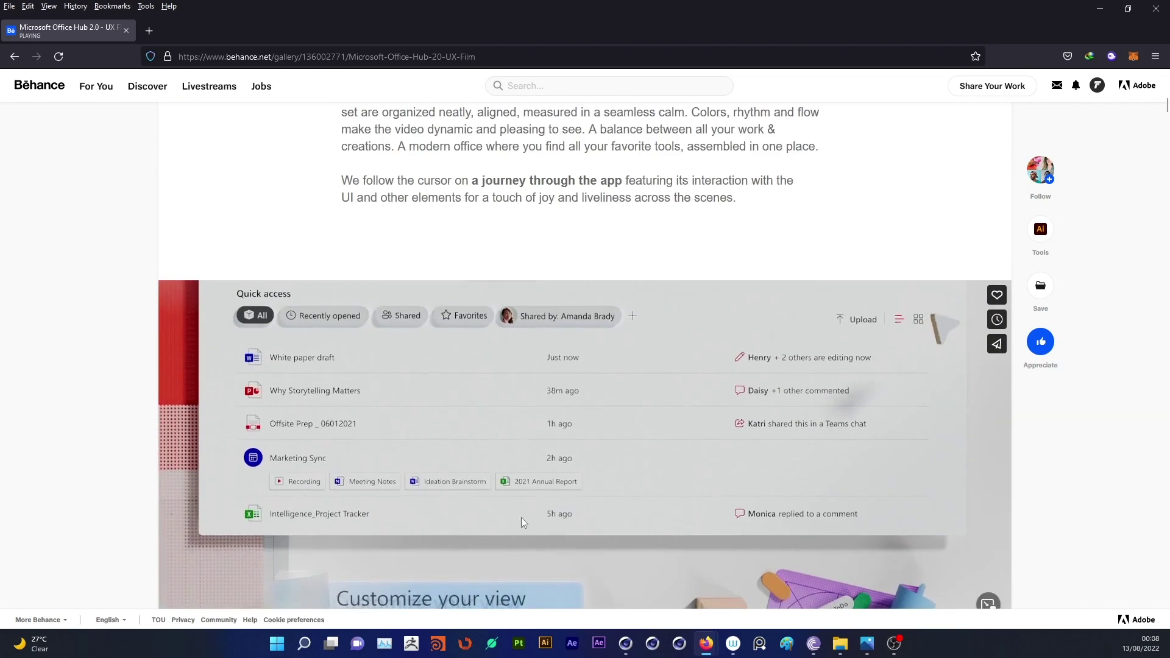
{"action": "scroll", "coordinate": [521, 517], "scroll_direction": "down", "scroll_amount": 2}
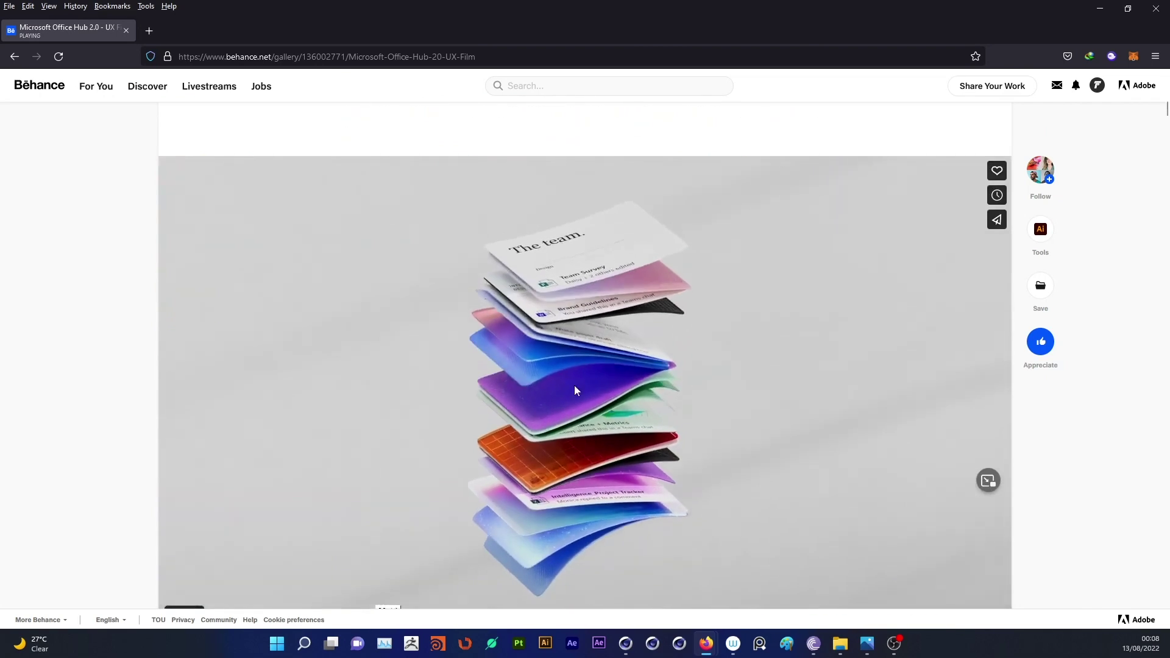
{"action": "scroll", "coordinate": [305, 517], "scroll_direction": "down", "scroll_amount": 2}
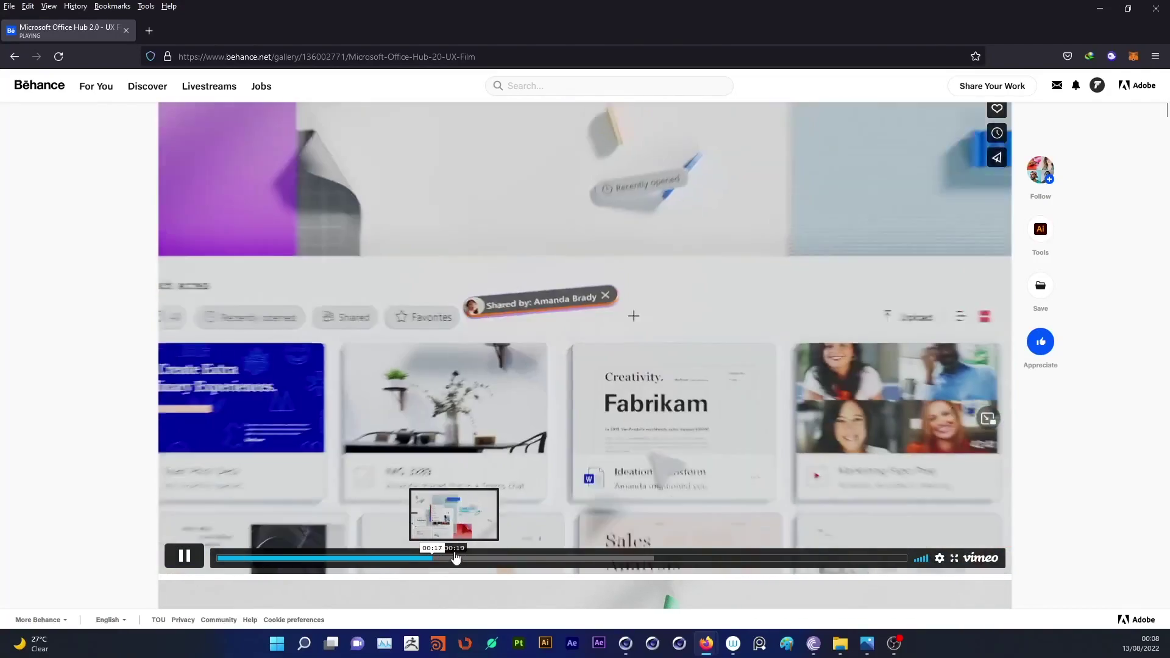
{"action": "scroll", "coordinate": [770, 358], "scroll_direction": "down", "scroll_amount": 5}
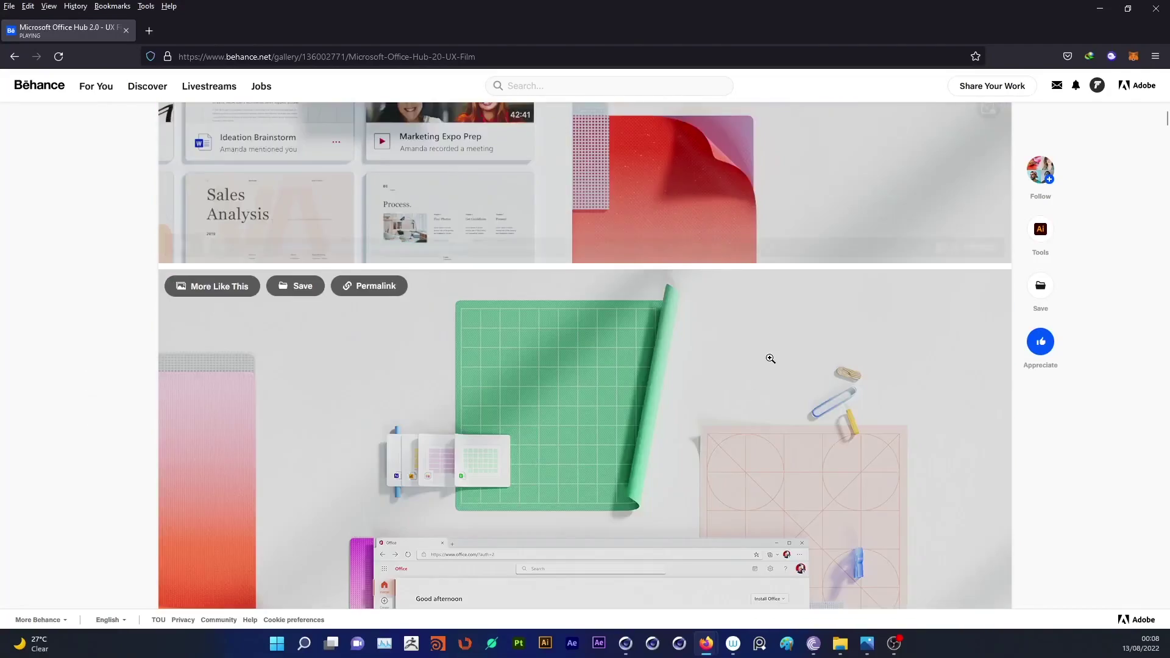
{"action": "scroll", "coordinate": [754, 356], "scroll_direction": "down", "scroll_amount": 5}
{"action": "scroll", "coordinate": [755, 356], "scroll_direction": "down", "scroll_amount": 10}
{"action": "scroll", "coordinate": [610, 356], "scroll_direction": "up", "scroll_amount": 3}
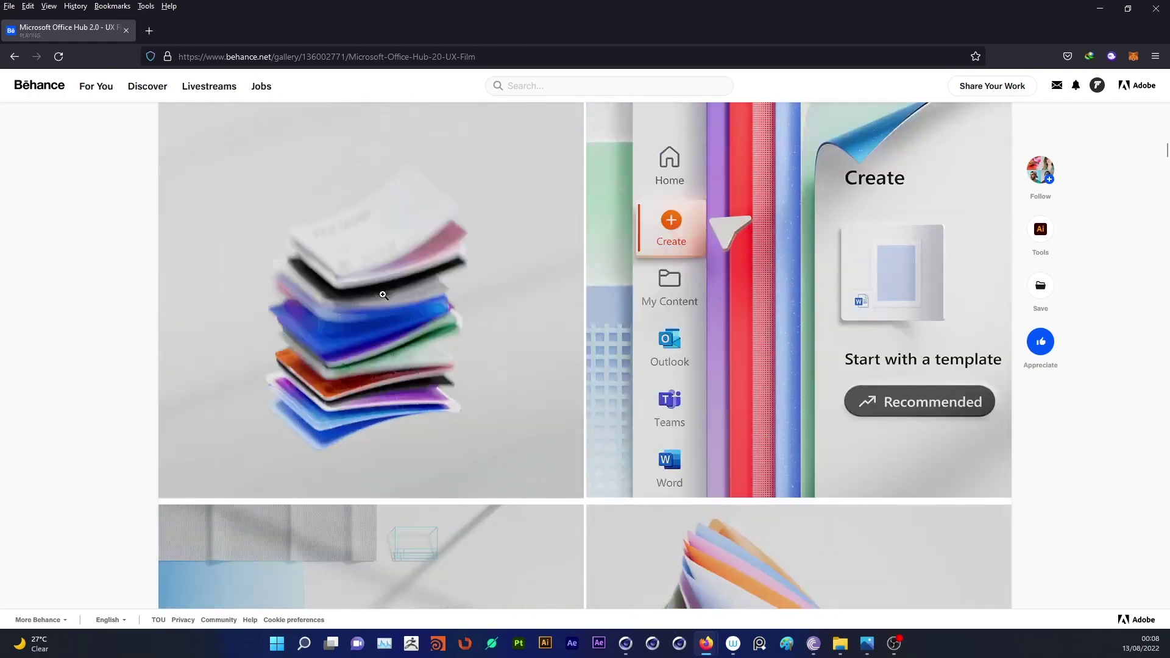
{"action": "scroll", "coordinate": [418, 321], "scroll_direction": "up", "scroll_amount": 3}
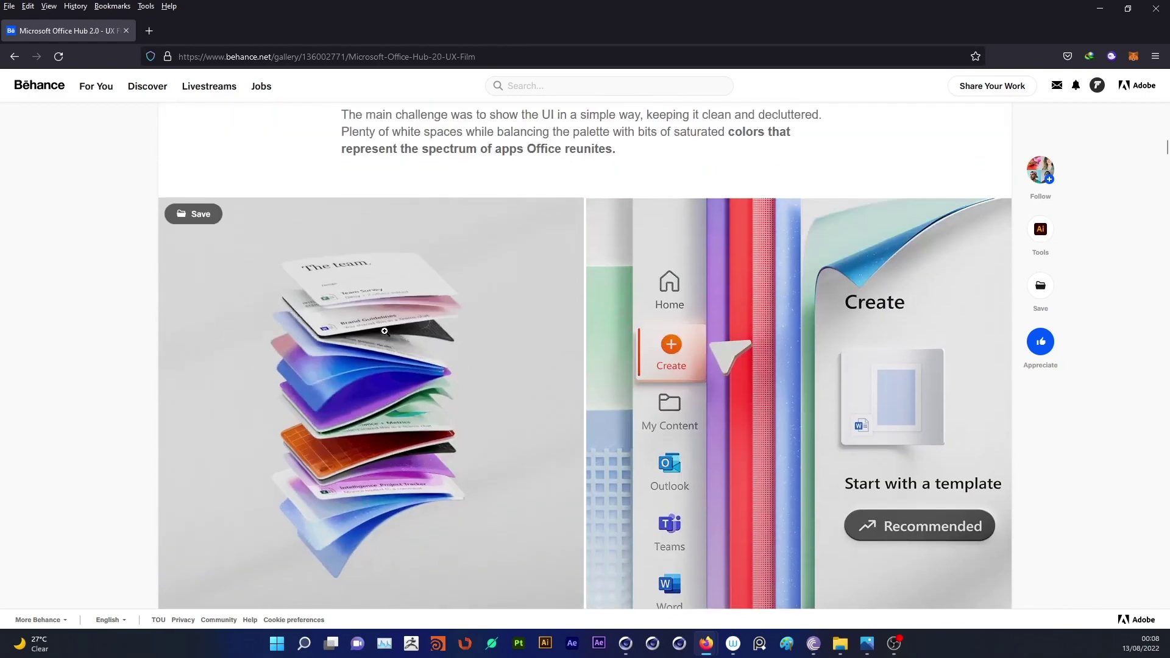
Switch to Cinema 4D, widen the object panels and add a Plane primitive.
{"action": "left_click", "coordinate": [1100, 6]}
{"action": "left_click", "coordinate": [632, 644]}
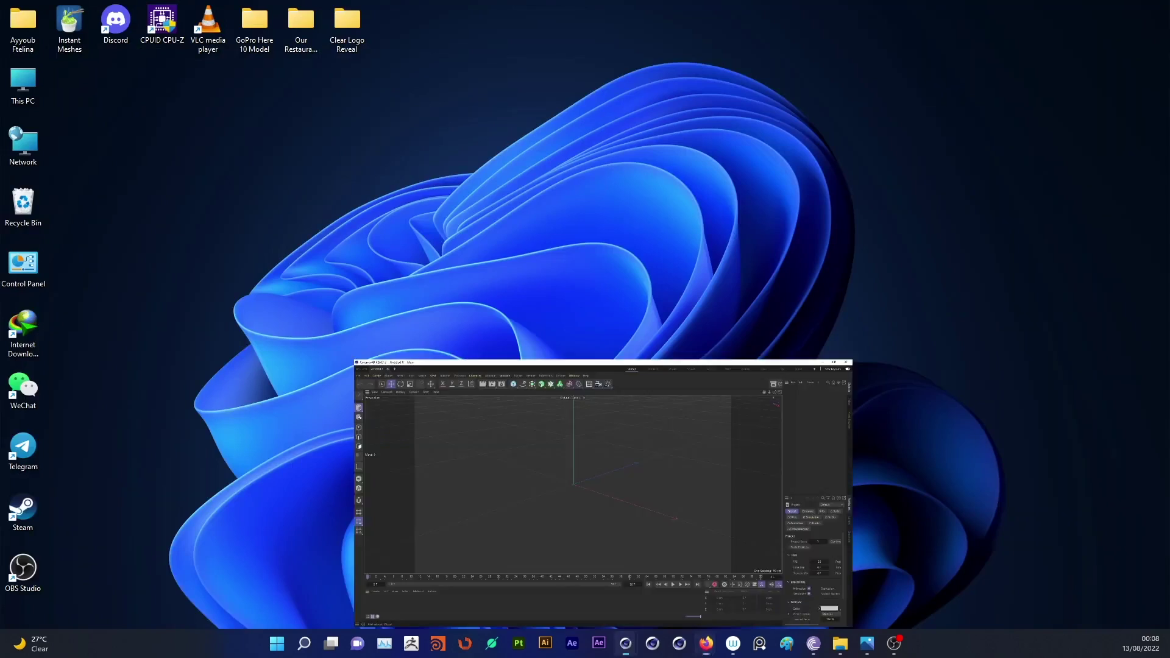
{"action": "left_click_drag", "start_coordinate": [1005, 200], "coordinate": [767, 195]}
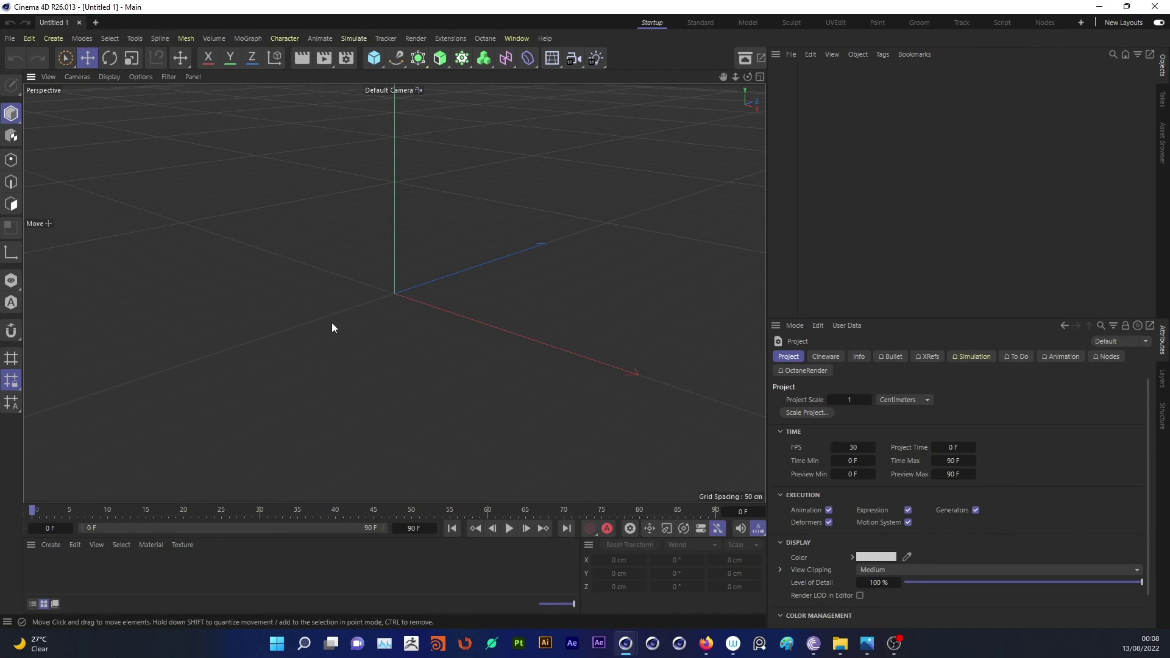
{"action": "left_click_drag", "start_coordinate": [413, 266], "coordinate": [454, 269], "text": "alt"}
{"action": "left_click", "coordinate": [375, 62]}
{"action": "left_click", "coordinate": [506, 100]}
Size the plane 60 × 45 cm with 30 width and 25 height segments.
{"action": "scroll", "coordinate": [590, 316], "scroll_direction": "up", "scroll_amount": 1}
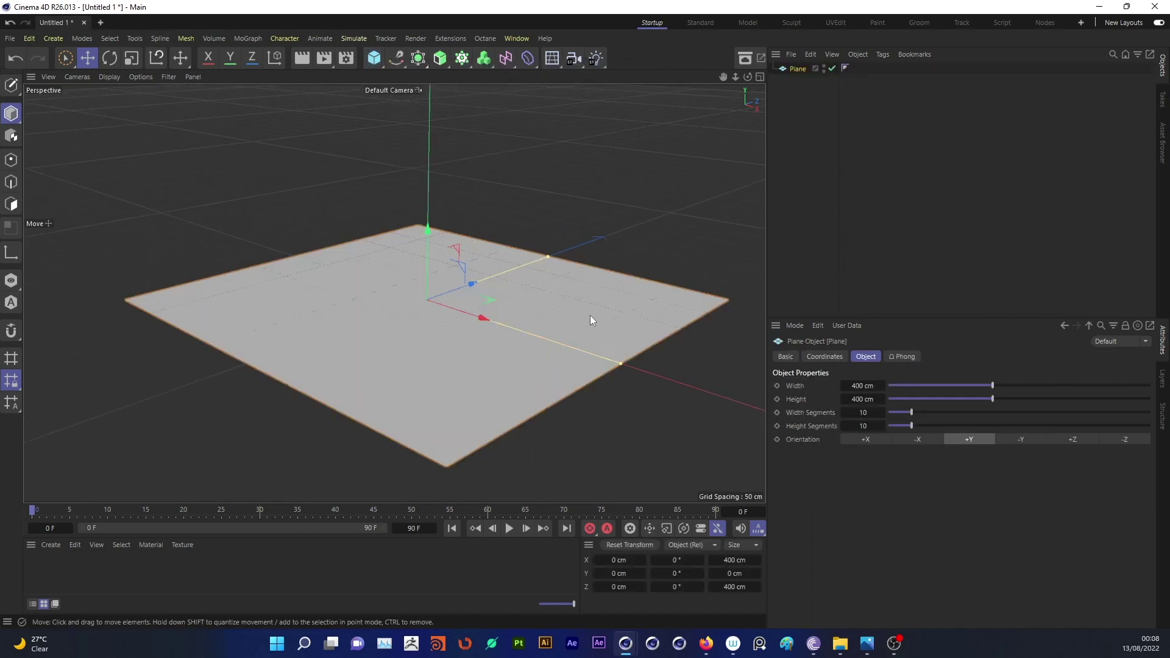
{"action": "key", "text": "super+e"}
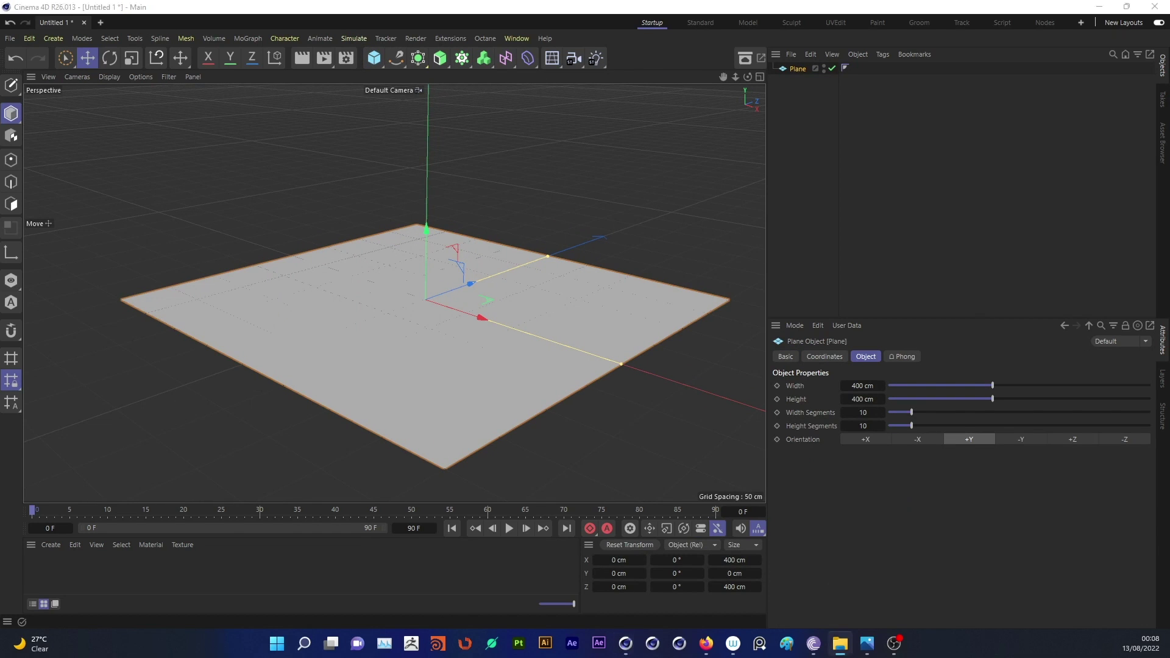
{"action": "scroll", "coordinate": [404, 295], "scroll_direction": "up", "scroll_amount": 1}
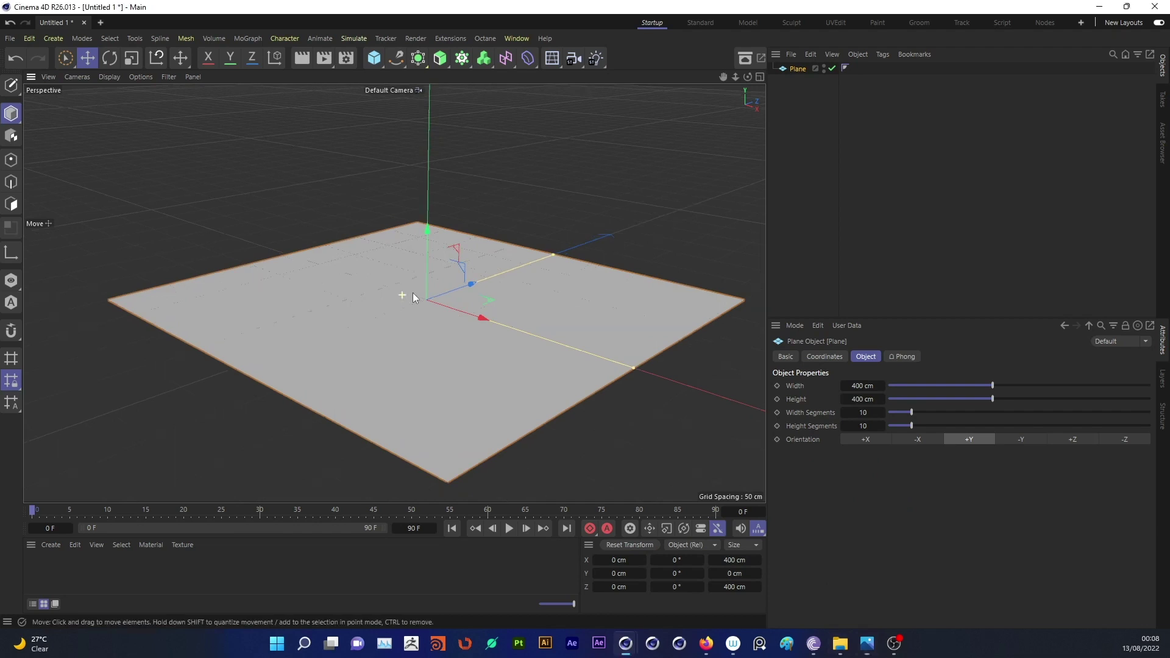
{"action": "type", "text": "60"}
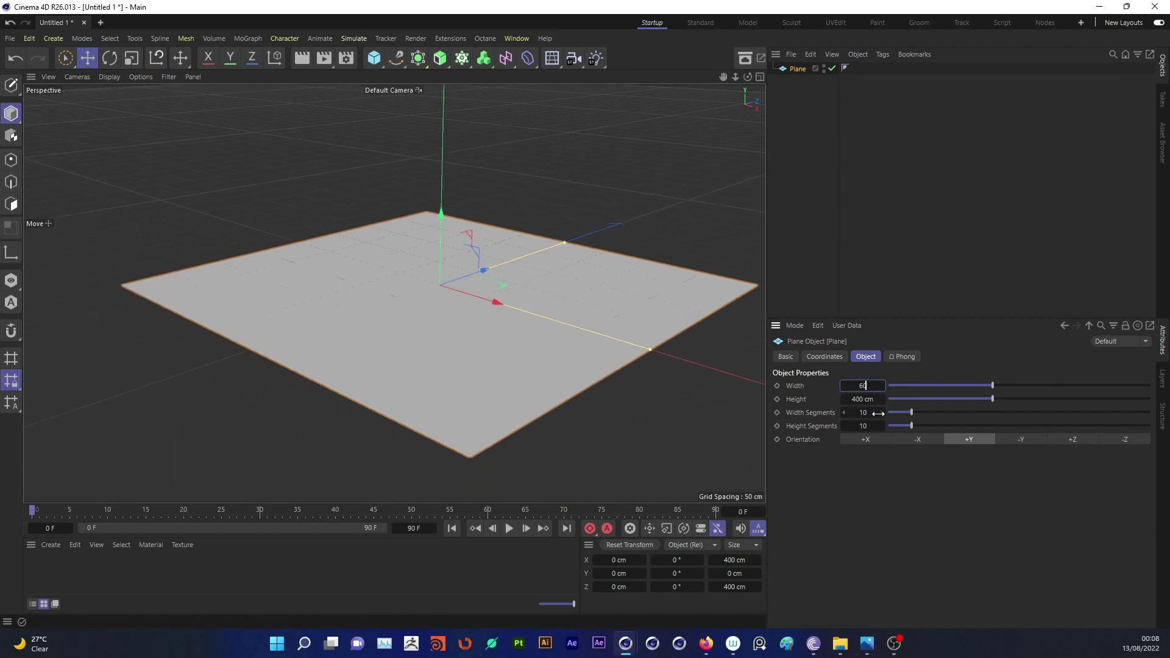
{"action": "key", "text": "Return"}
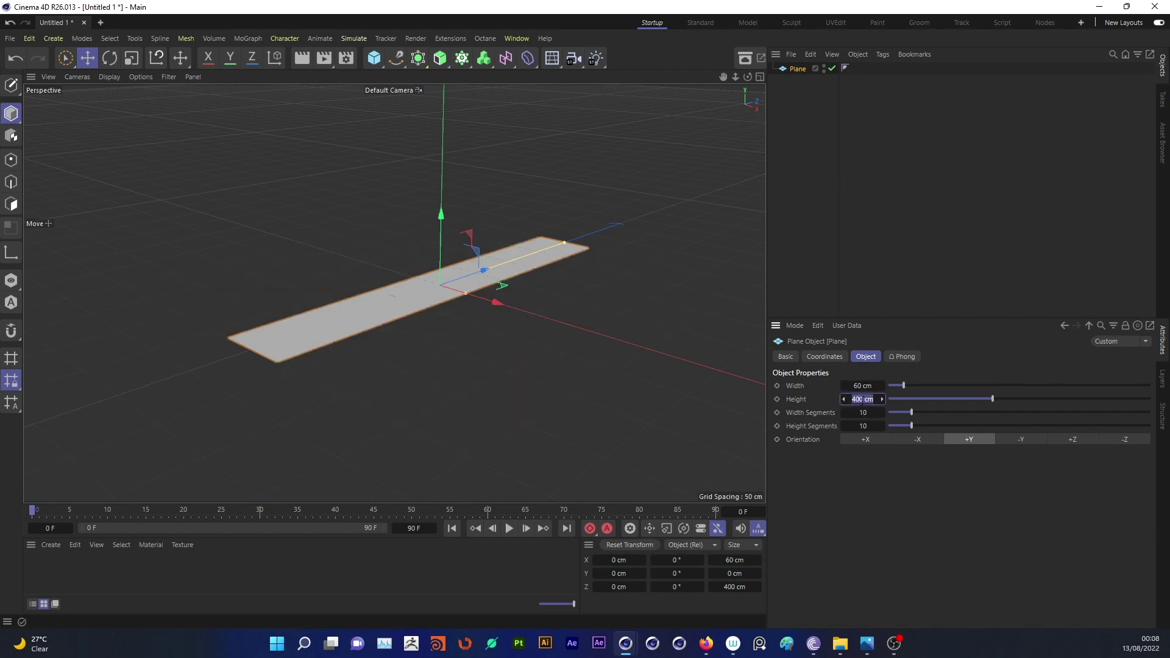
{"action": "type", "text": "45"}
{"action": "key", "text": "Return"}
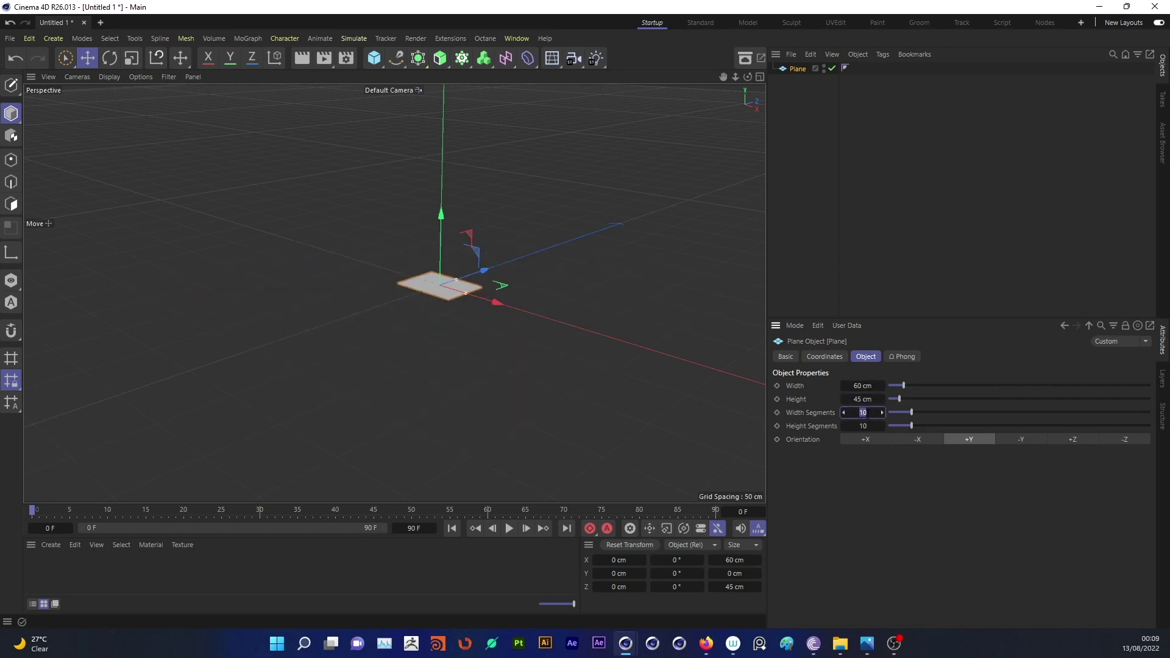
{"action": "type", "text": "0"}
{"action": "key", "text": "Return"}
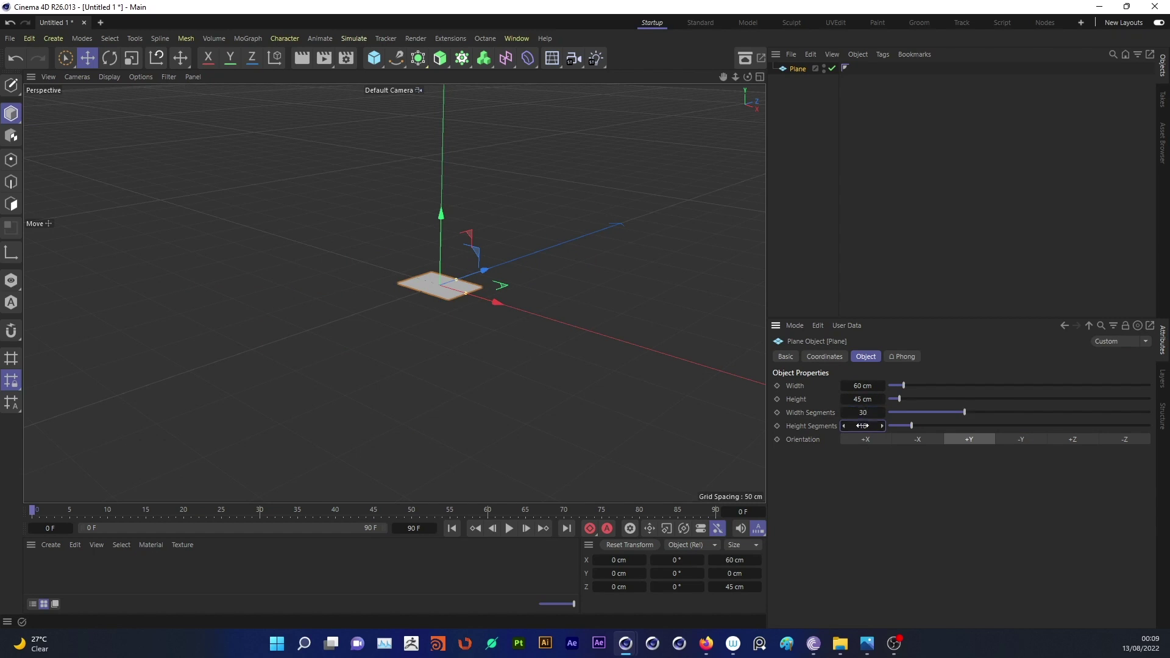
{"action": "type", "text": "2"}
{"action": "key", "text": "Return"}
{"action": "scroll", "coordinate": [506, 272], "scroll_direction": "up", "scroll_amount": 2}
{"action": "mouse_move", "coordinate": [506, 272]}
{"action": "left_mouse_down", "text": "alt"}
{"action": "mouse_move", "coordinate": [492, 266]}
{"action": "mouse_move", "coordinate": [585, 268]}
{"action": "left_mouse_up", "text": "alt"}
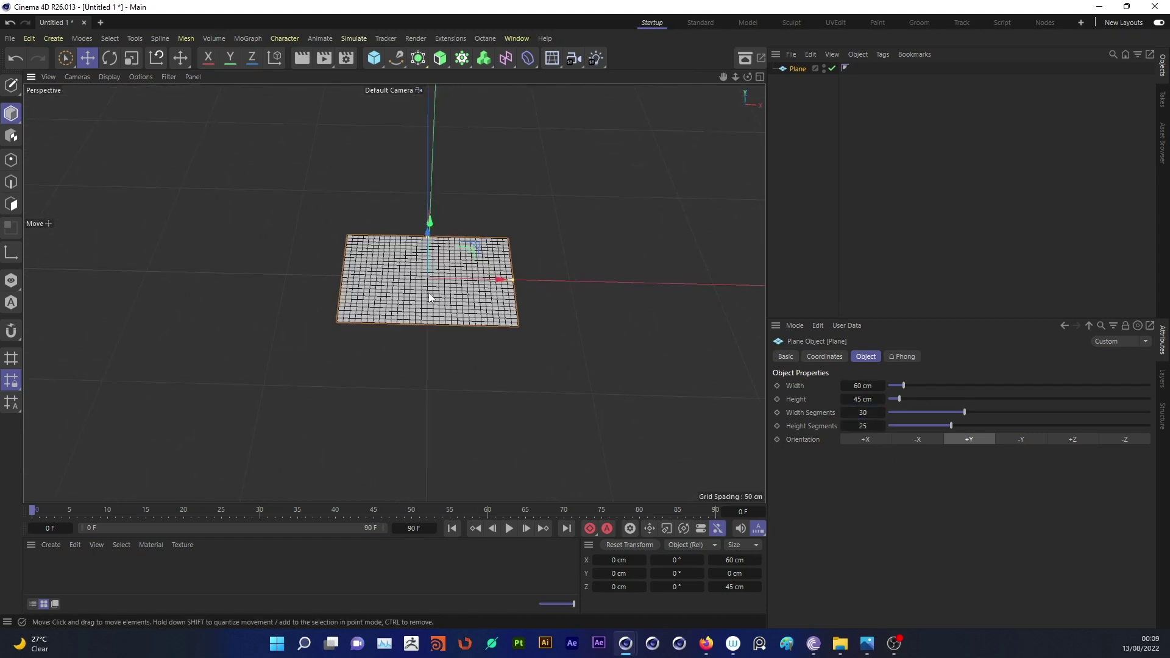
{"action": "scroll", "coordinate": [495, 266], "scroll_direction": "up", "scroll_amount": 4}
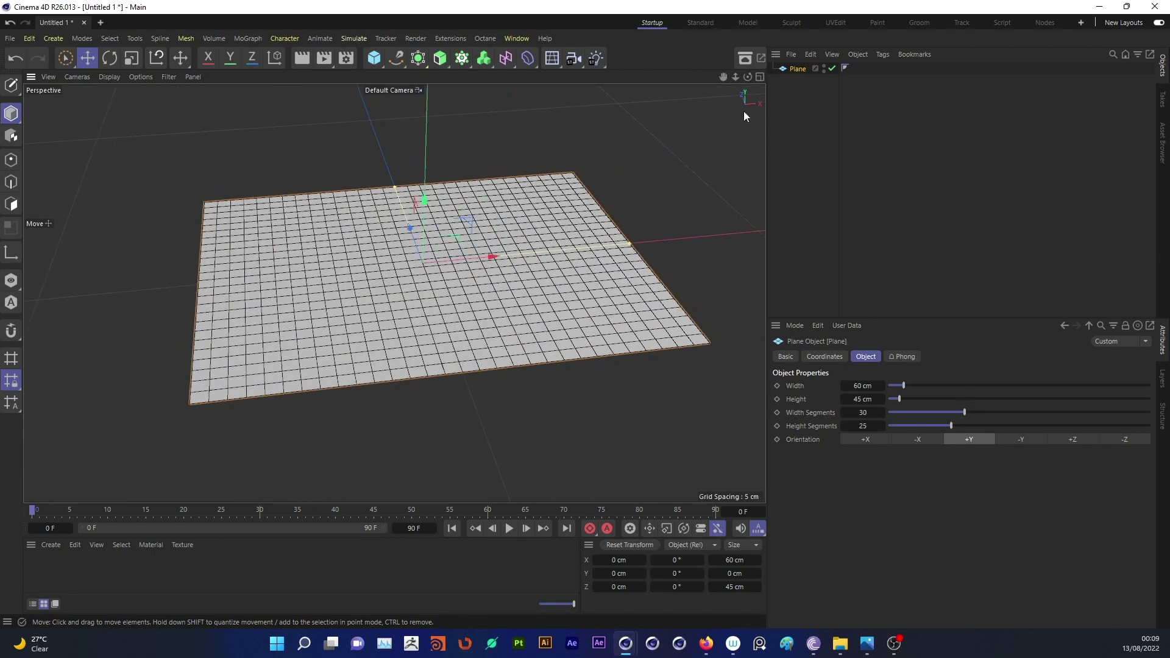
Put the plane in a linear Cloner, stacking clones 1 cm apart vertically.
{"action": "left_click", "coordinate": [459, 61], "text": "alt"}
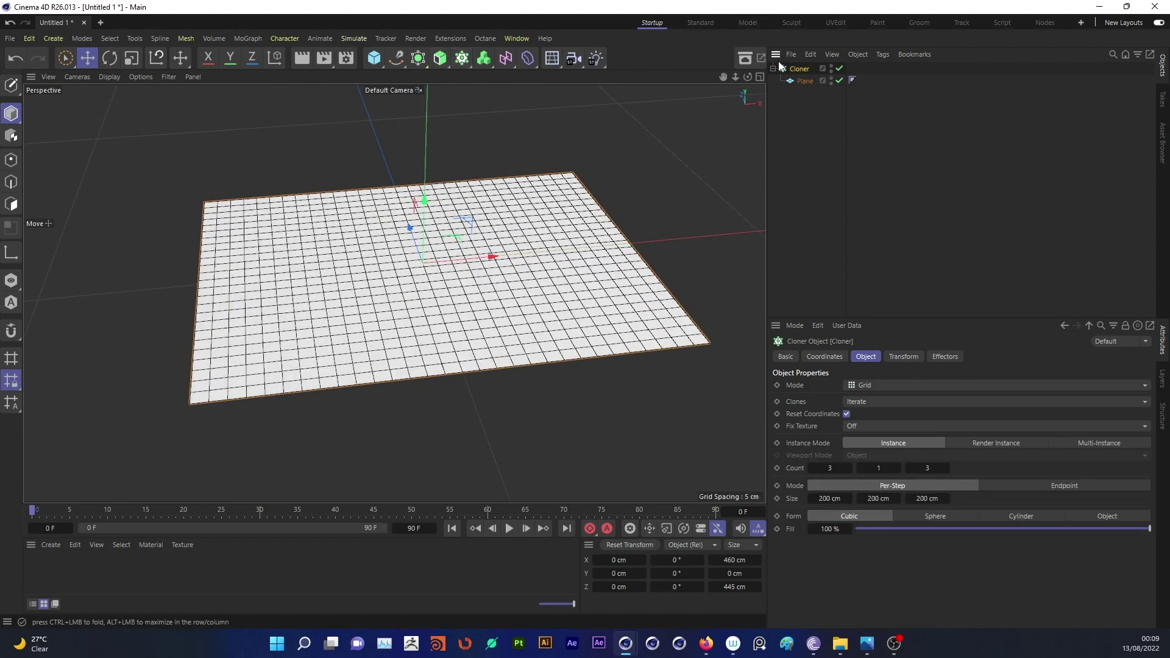
{"action": "left_click", "coordinate": [861, 384]}
{"action": "left_click", "coordinate": [864, 413]}
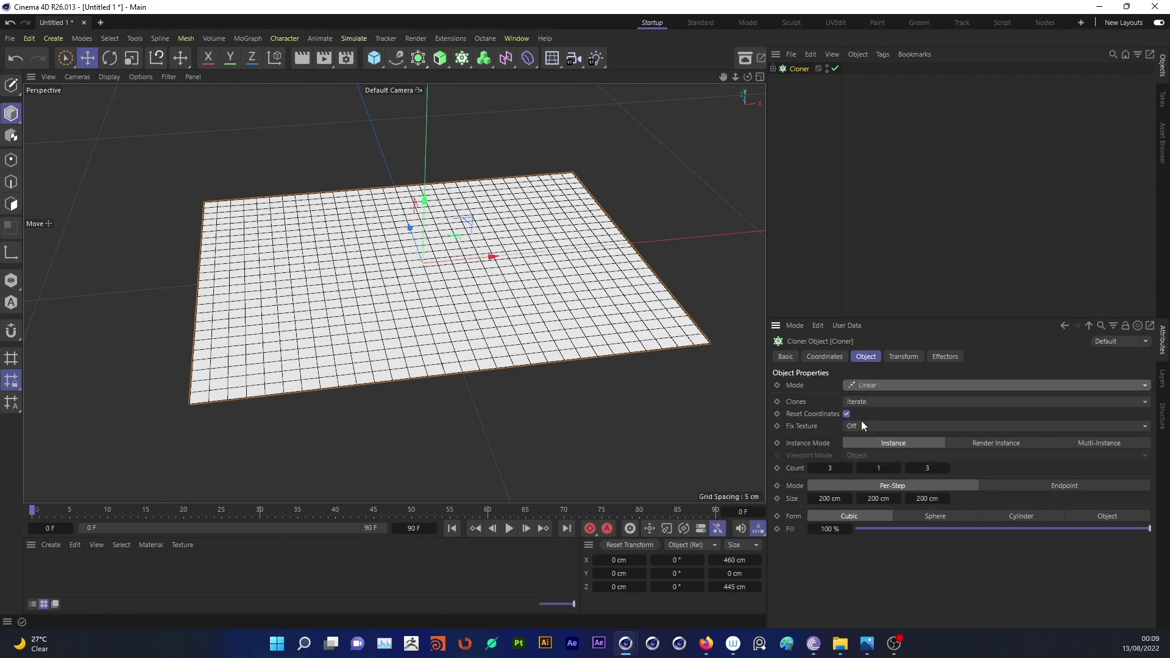
{"action": "double_click", "coordinate": [836, 468]}
{"action": "type", "text": "10"}
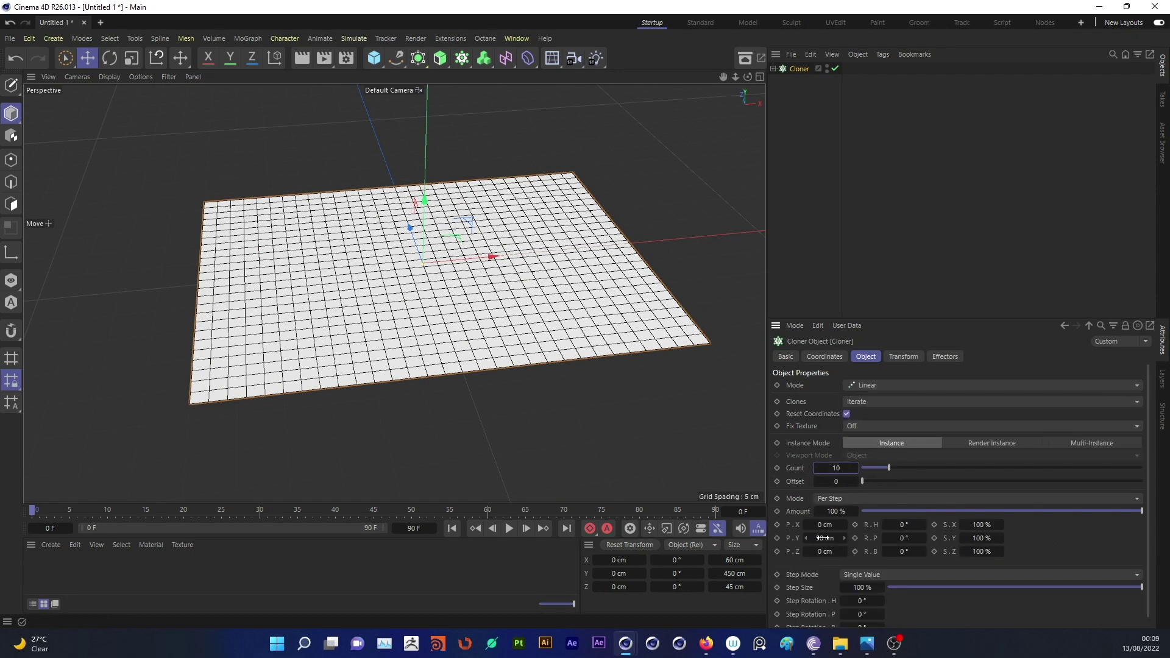
{"action": "type", "text": "1"}
{"action": "key", "text": "Return"}
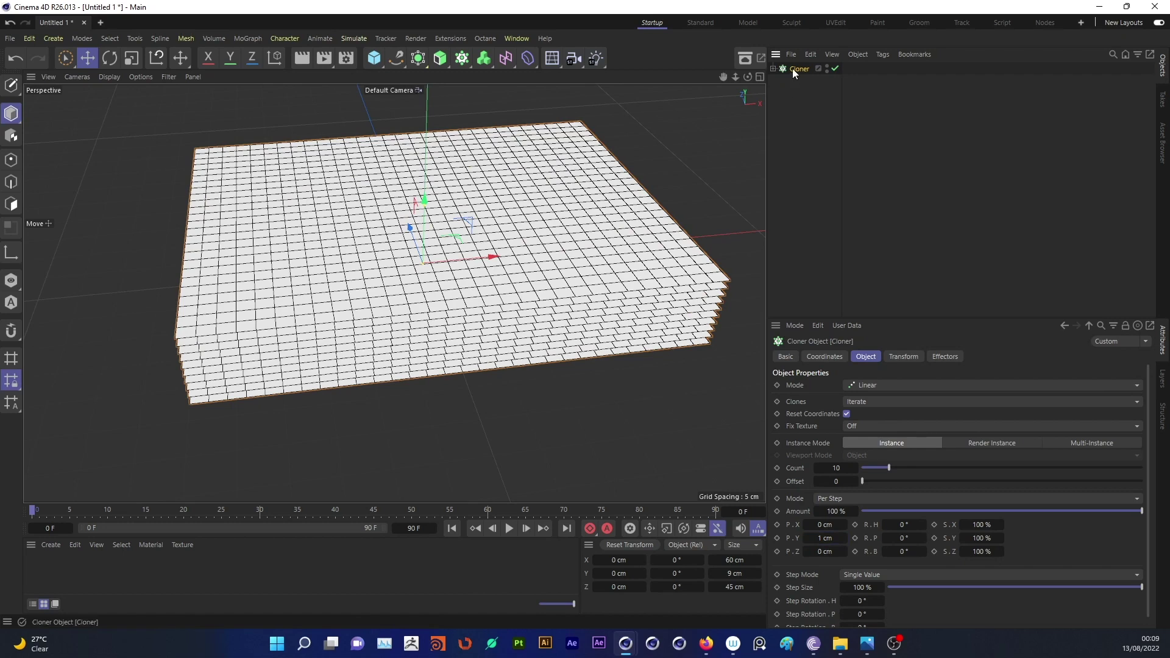
{"action": "key", "text": "h"}
Bake the cloner into one connected polygon object and hide the original Cloner.
{"action": "right_click", "coordinate": [795, 69]}
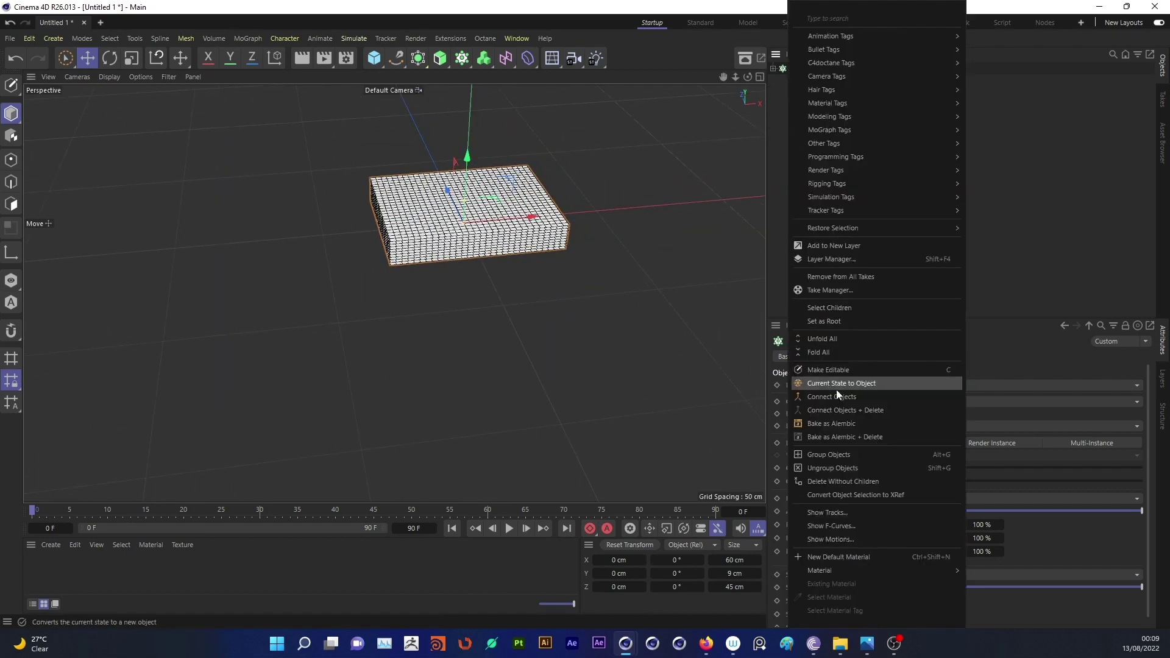
{"action": "left_click", "coordinate": [852, 386]}
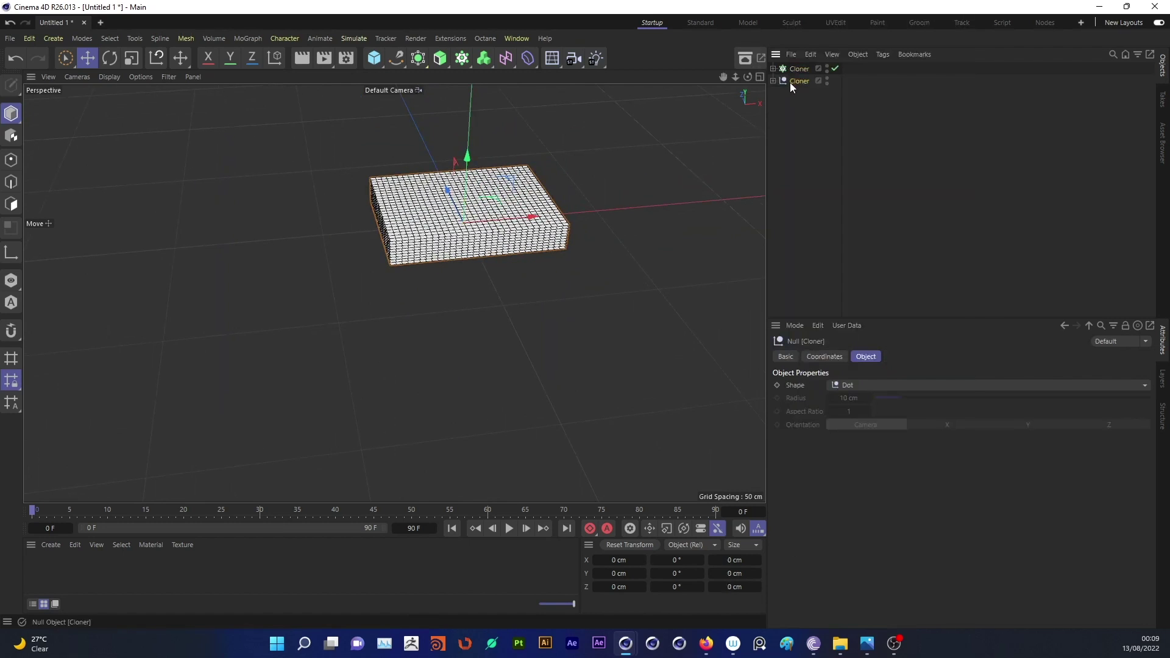
{"action": "right_click", "coordinate": [792, 82]}
{"action": "left_click", "coordinate": [859, 410]}
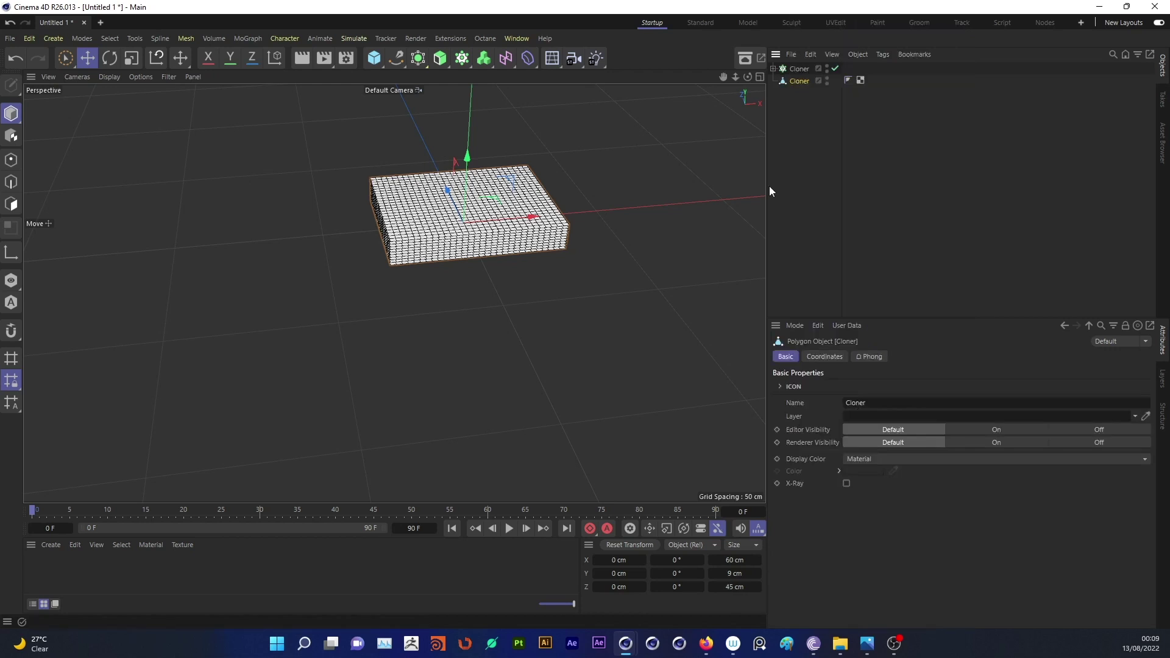
{"action": "left_click", "coordinate": [802, 69]}
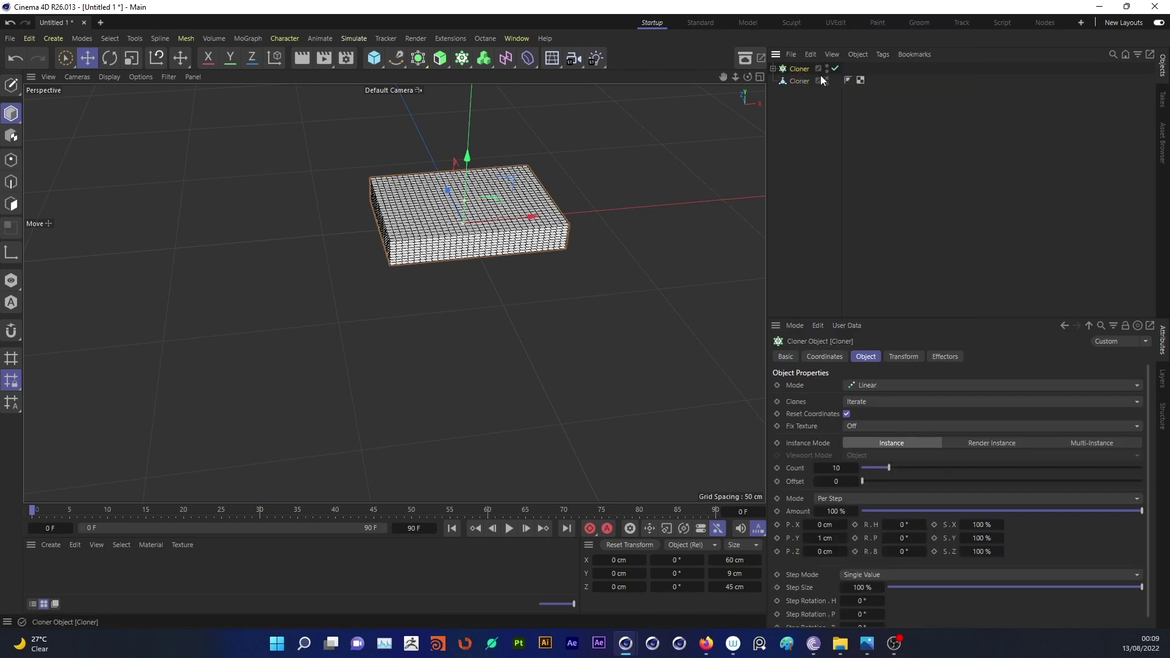
{"action": "left_click", "coordinate": [827, 68]}
Rename the two polygon copies Fix and Move.
{"action": "double_click", "coordinate": [794, 81]}
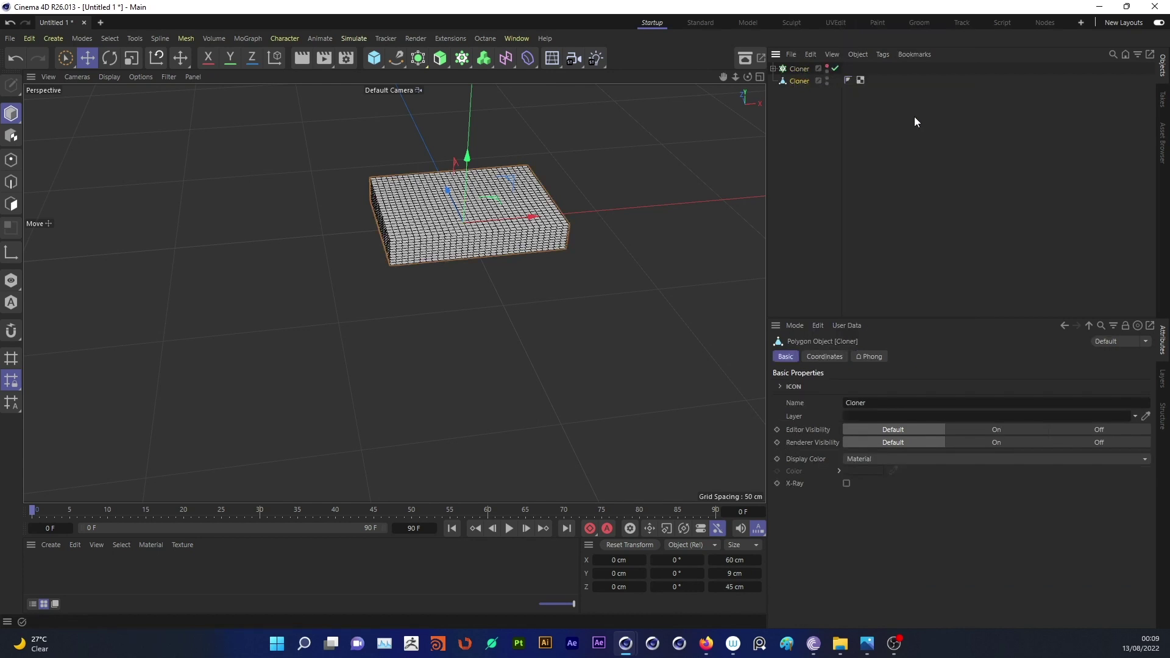
{"action": "type", "text": "Fix"}
{"action": "key", "text": "Return"}
{"action": "double_click", "coordinate": [795, 93]}
{"action": "type", "text": "LM"}
{"action": "key", "text": "BackSpace"}
{"action": "key", "text": "BackSpace"}
{"action": "type", "text": "Move"}
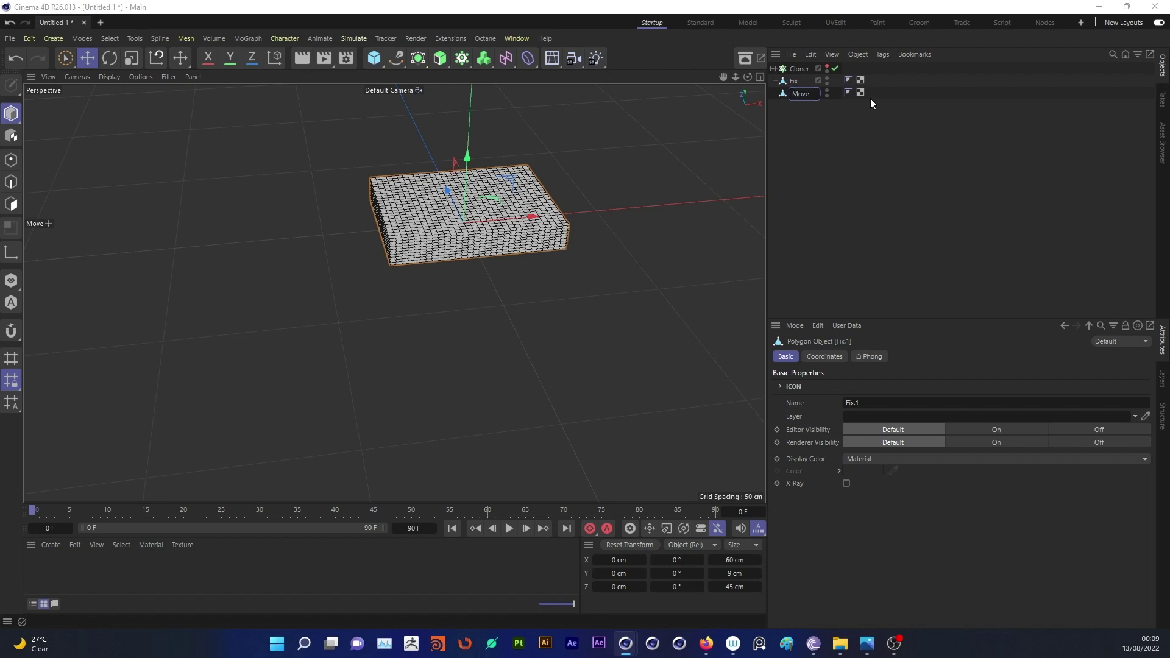
{"action": "key", "text": "Return"}
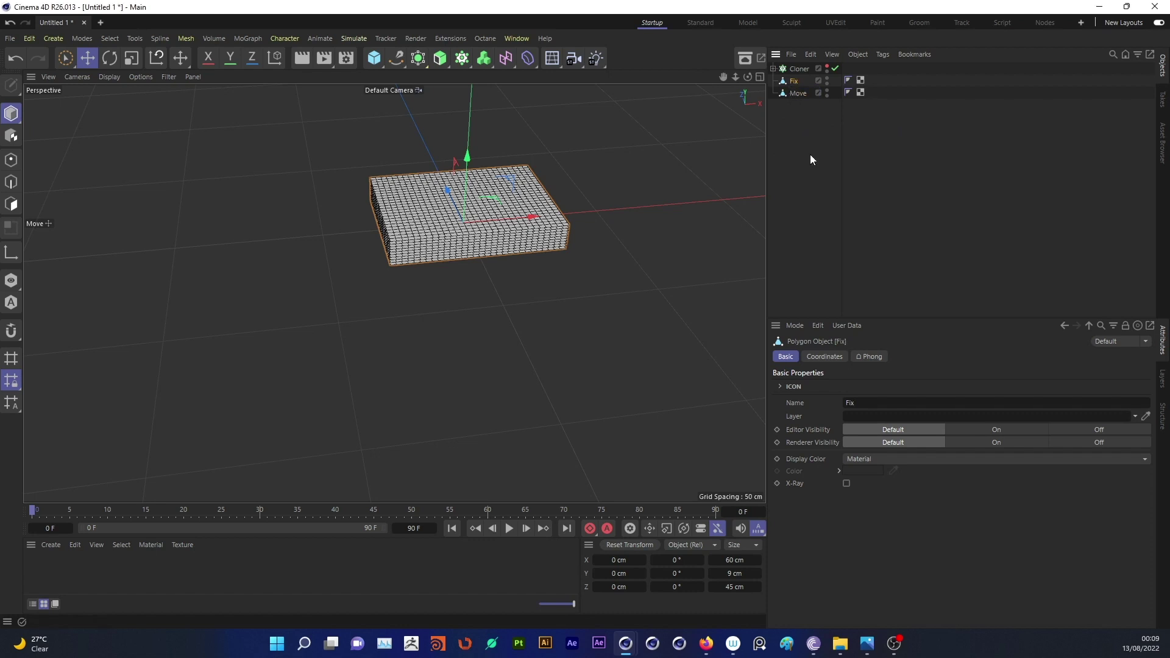
Hide Fix and add a Fracture object containing Move.
{"action": "left_click", "coordinate": [827, 78]}
{"action": "left_click", "coordinate": [261, 38]}
{"action": "left_click", "coordinate": [262, 115]}
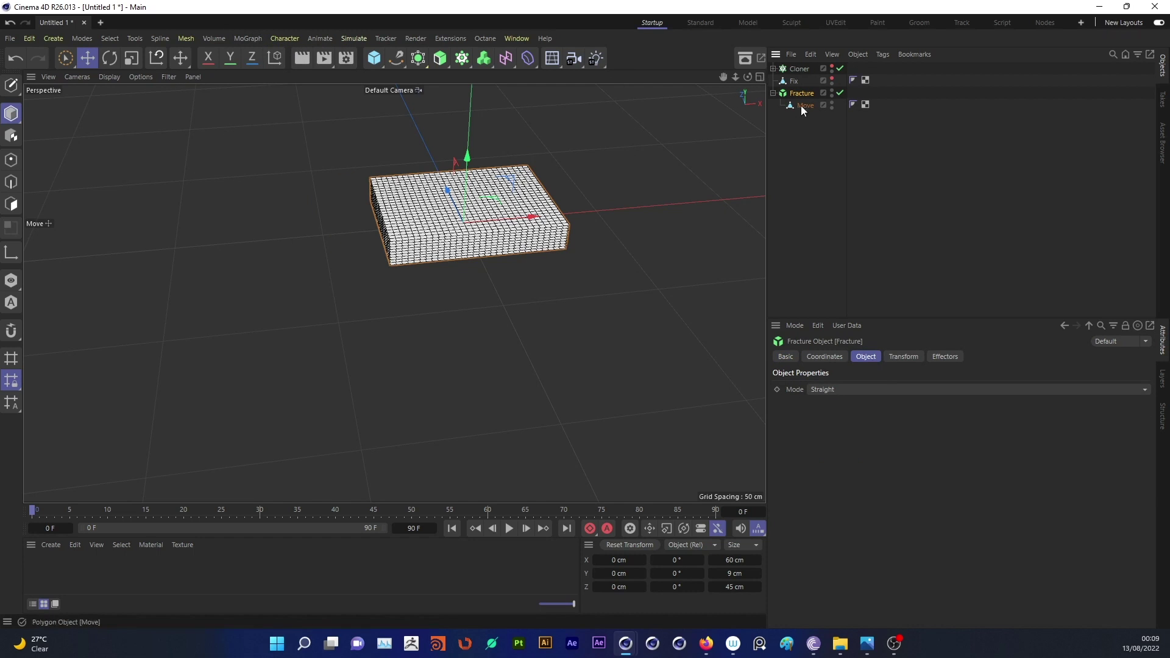
{"action": "left_click", "coordinate": [772, 93]}
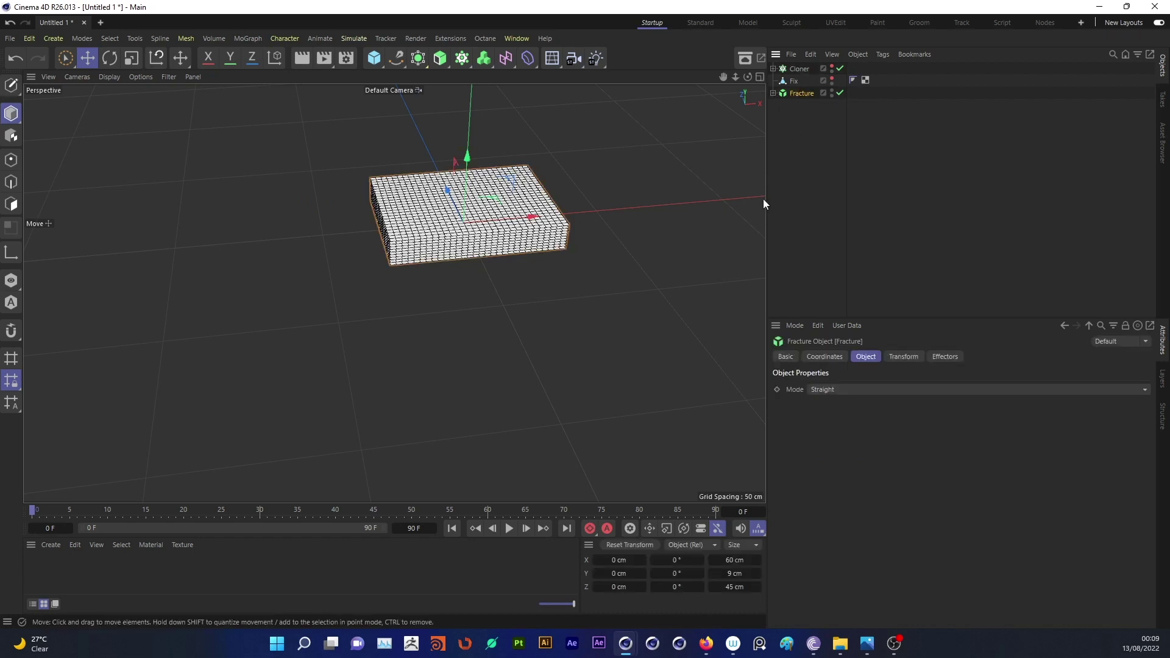
{"action": "left_click_drag", "start_coordinate": [765, 198], "coordinate": [721, 198]}
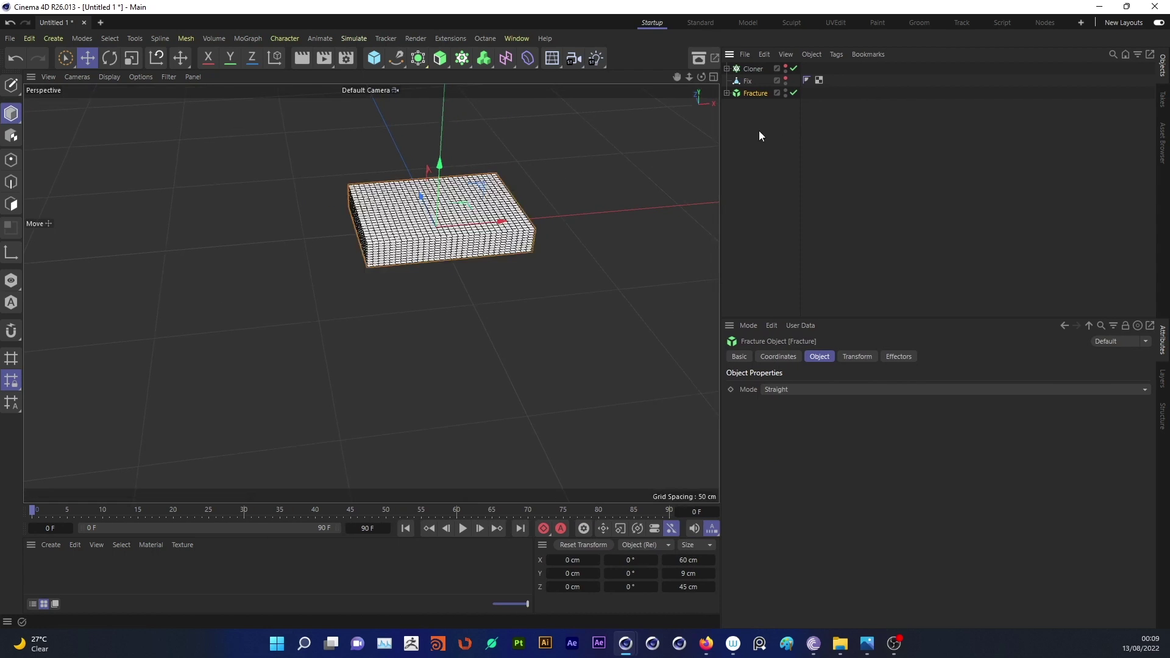
Add a Plain effector and give it a Step field layer.
{"action": "left_click", "coordinate": [240, 37]}
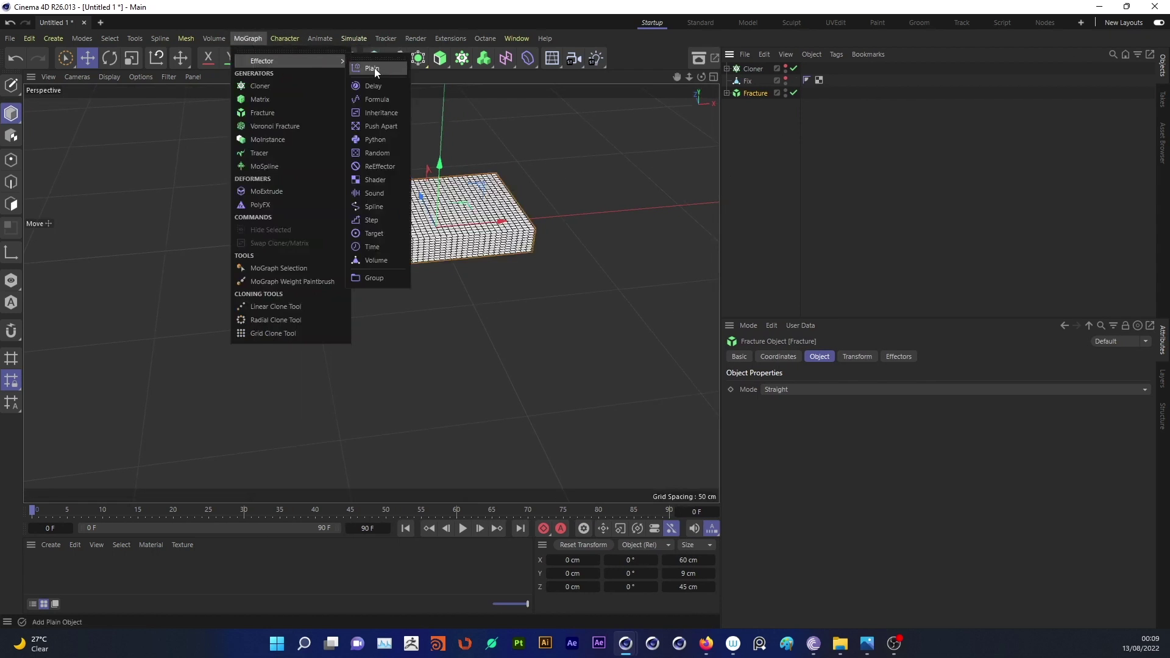
{"action": "left_click", "coordinate": [374, 67]}
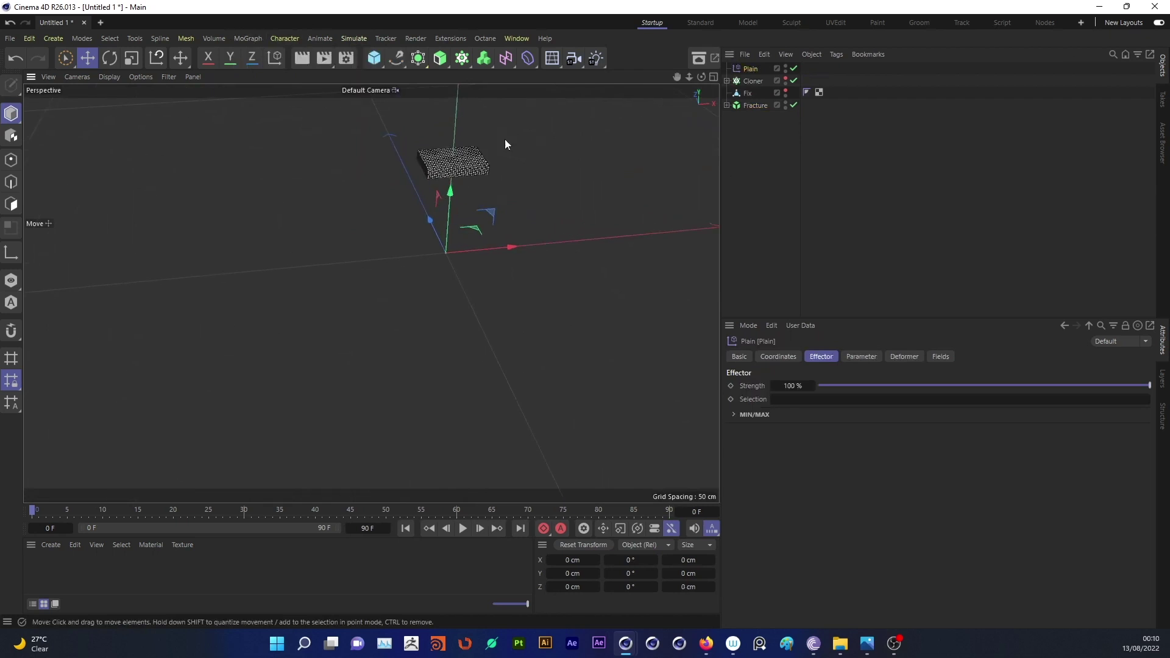
{"action": "scroll", "coordinate": [515, 164], "scroll_direction": "up", "scroll_amount": 2}
{"action": "scroll", "coordinate": [359, 301], "scroll_direction": "up", "scroll_amount": 3}
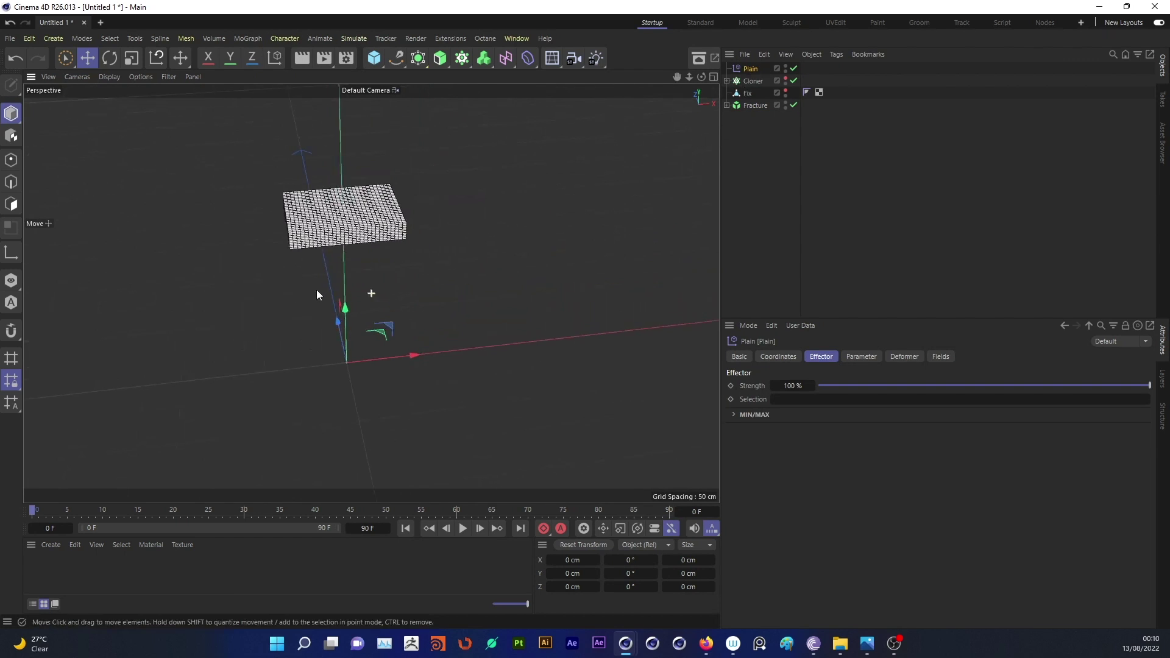
{"action": "left_click", "coordinate": [940, 356]}
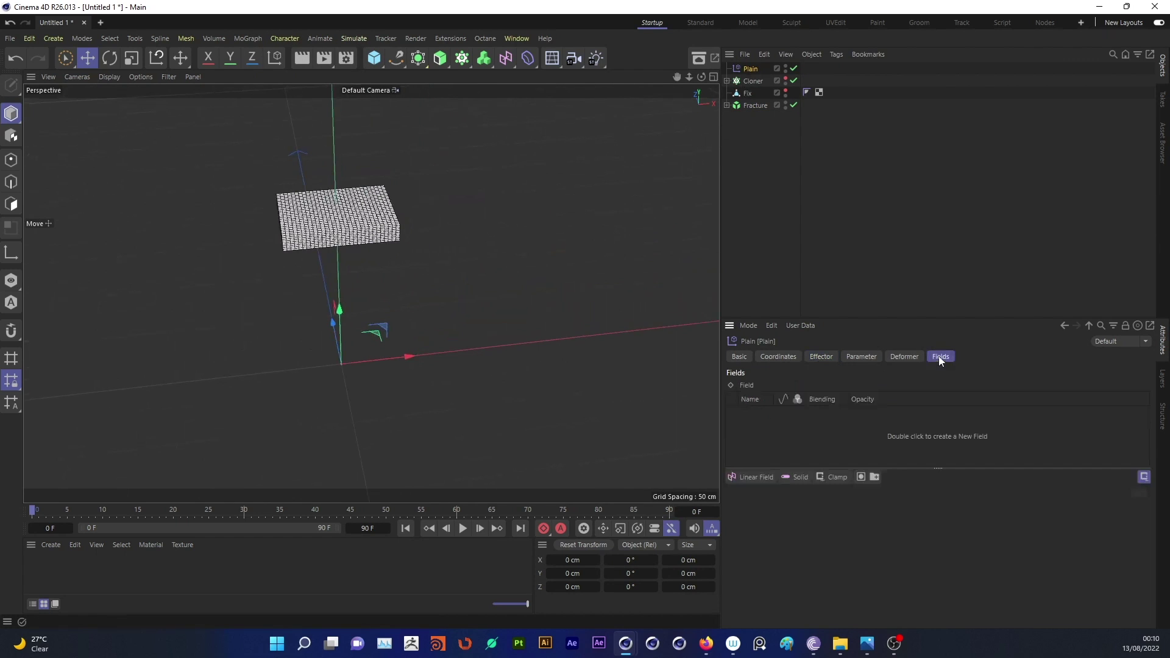
{"action": "left_click", "coordinate": [791, 480]}
{"action": "left_click", "coordinate": [810, 565]}
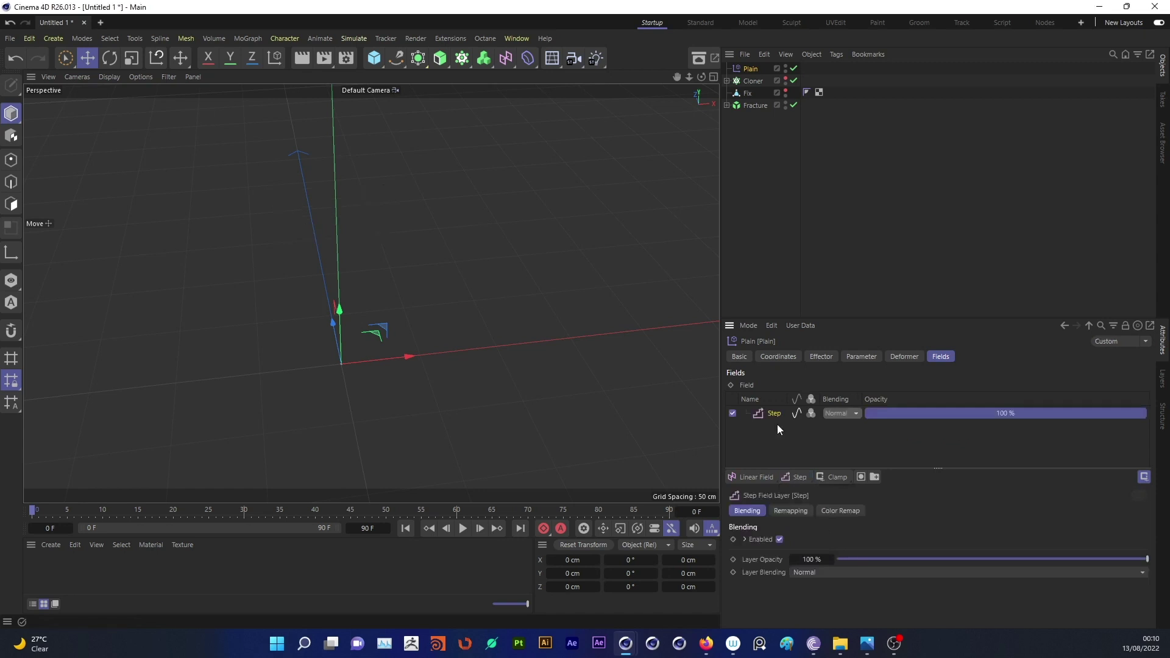
{"action": "left_click", "coordinate": [303, 250]}
{"action": "scroll", "coordinate": [356, 325], "scroll_direction": "down", "scroll_amount": 5}
{"action": "scroll", "coordinate": [356, 329], "scroll_direction": "up", "scroll_amount": 5}
{"action": "left_click", "coordinate": [750, 106]}
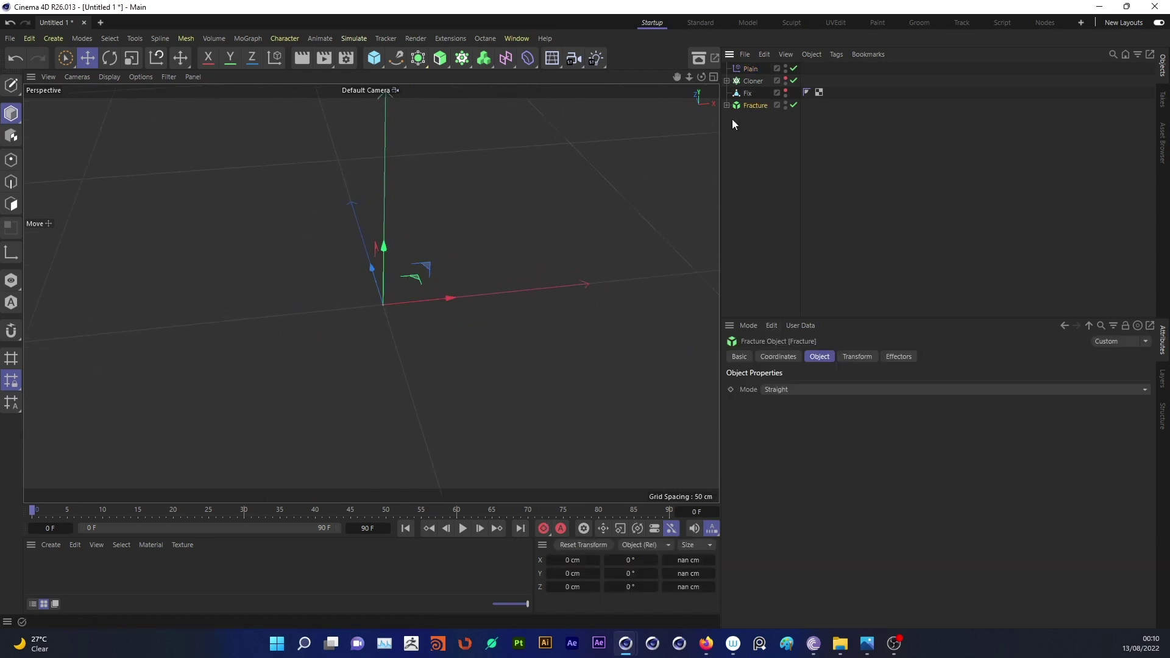
Set the Fracture mode to Explode Segments so the sheets separate.
{"action": "left_click", "coordinate": [795, 396]}
{"action": "left_click", "coordinate": [792, 419]}
{"action": "left_click_drag", "start_coordinate": [404, 261], "coordinate": [457, 175], "text": "alt"}
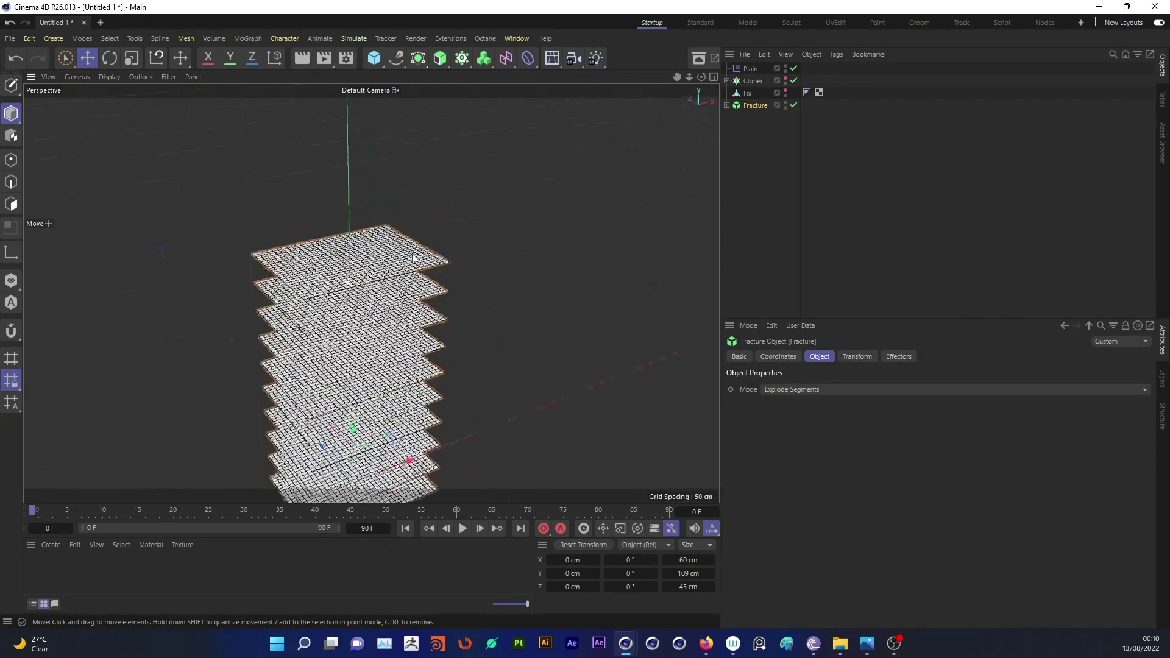
{"action": "left_click", "coordinate": [753, 69]}
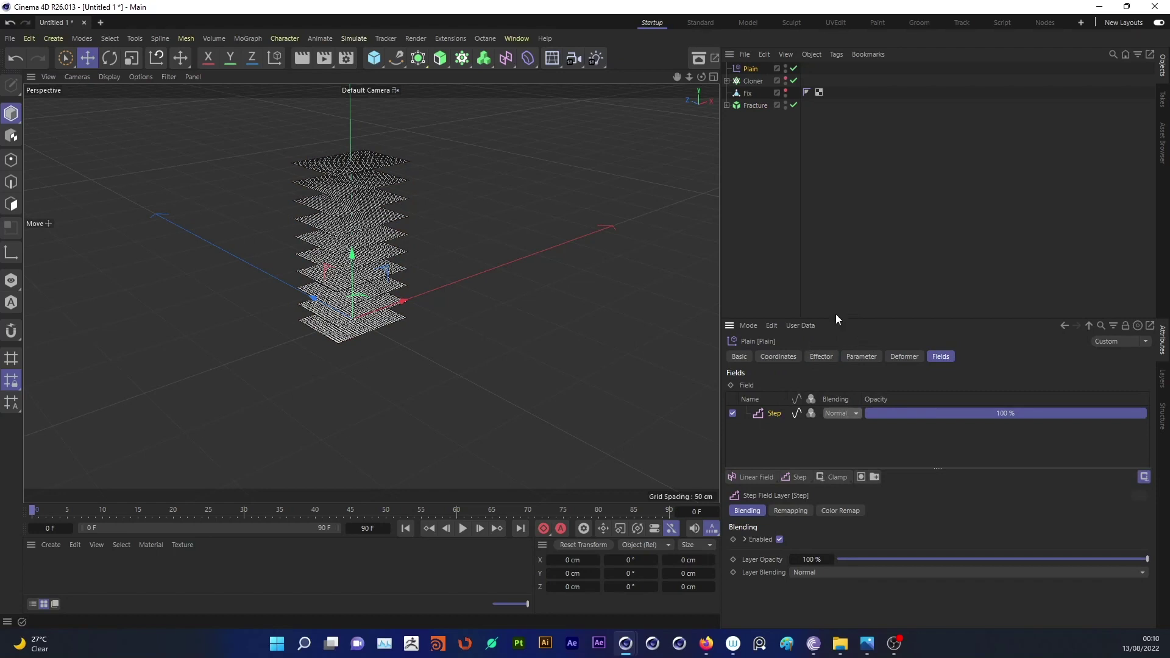
{"action": "left_click_drag", "start_coordinate": [835, 319], "coordinate": [835, 157]}
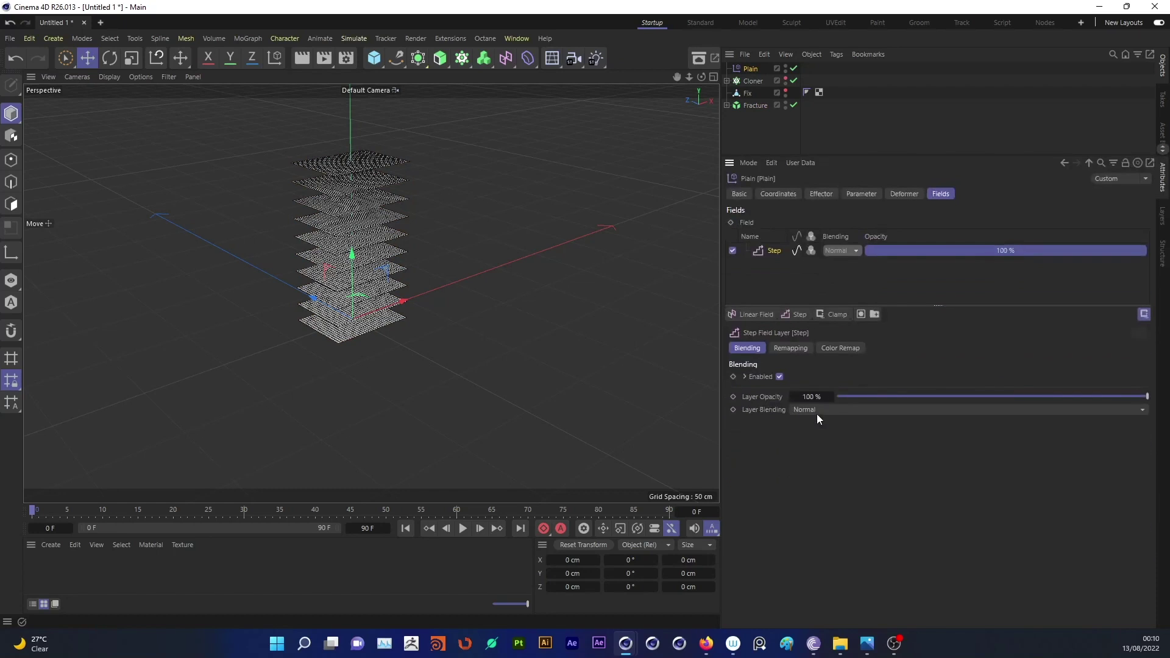
Switch the Step field's contour to Curve and move its start point to about 0.15.
{"action": "left_click", "coordinate": [791, 348]}
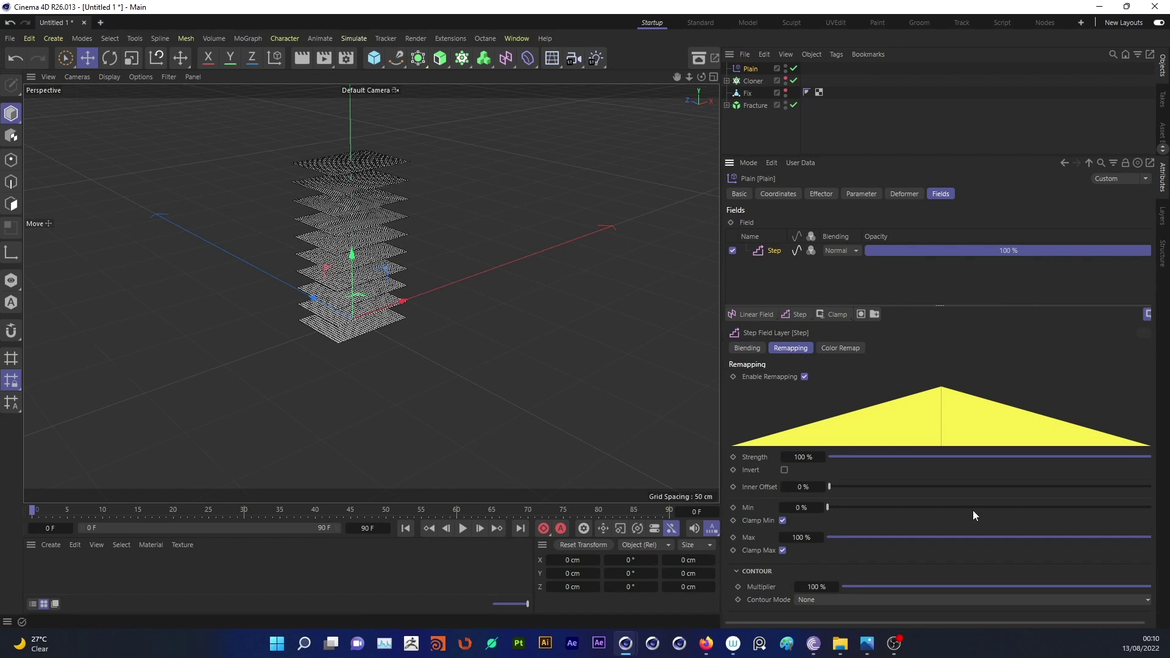
{"action": "left_click", "coordinate": [806, 605]}
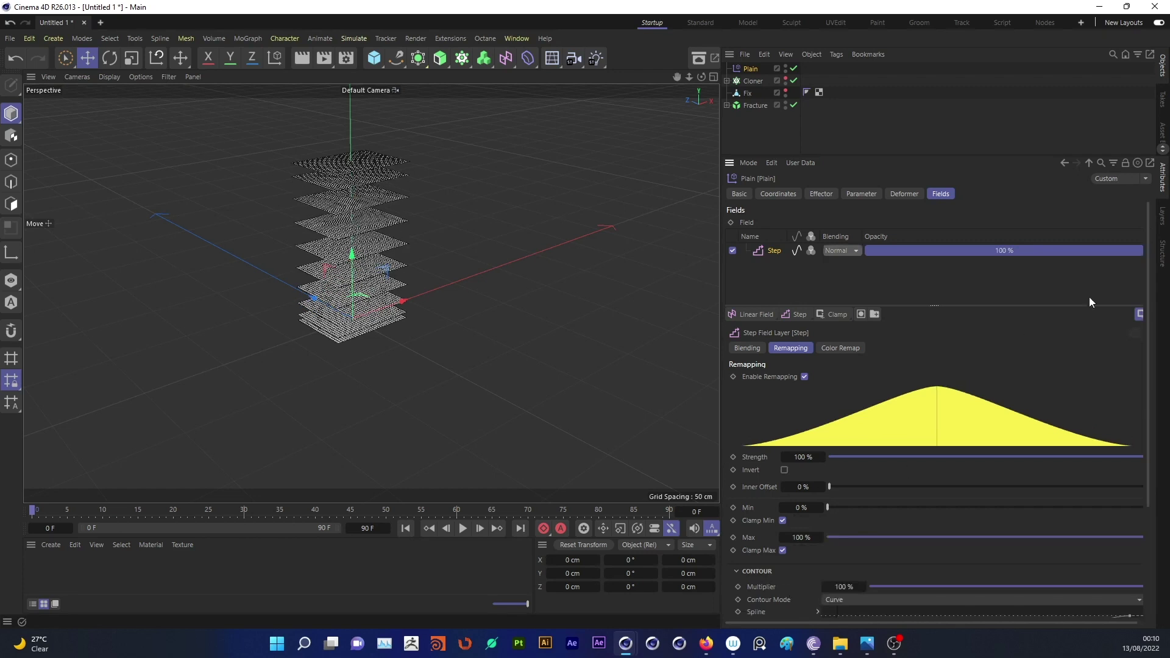
{"action": "scroll", "coordinate": [1143, 308], "scroll_direction": "down", "scroll_amount": 5}
{"action": "scroll", "coordinate": [475, 280], "scroll_direction": "up", "scroll_amount": 2}
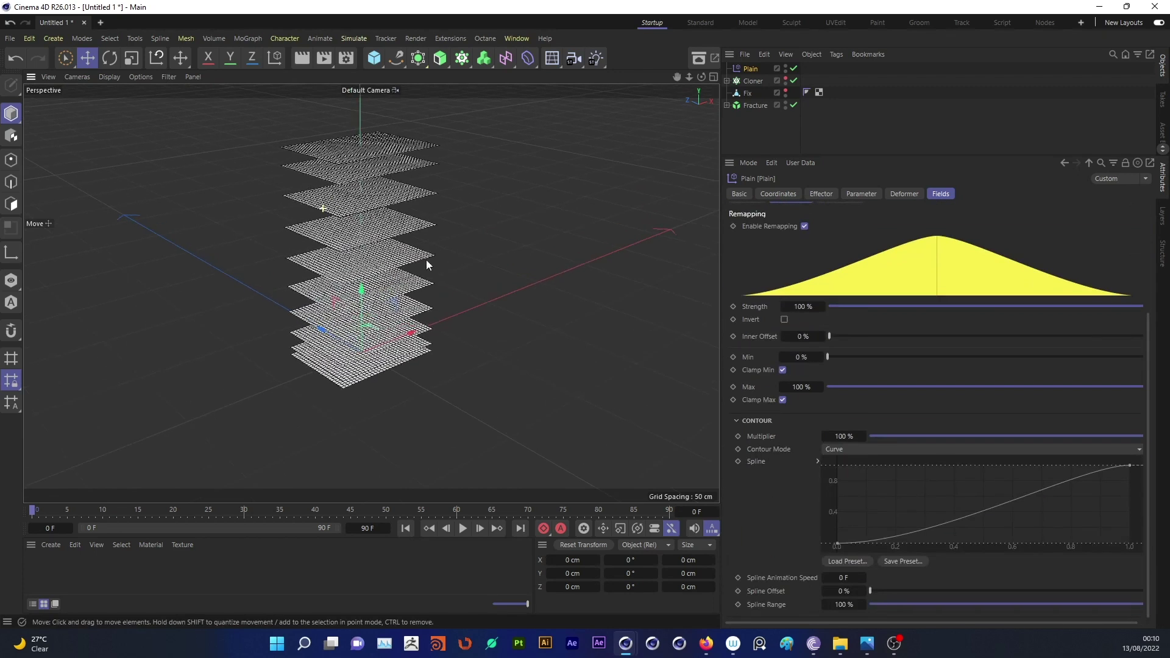
{"action": "left_click", "coordinate": [837, 543]}
{"action": "left_click_drag", "start_coordinate": [839, 545], "coordinate": [880, 544]}
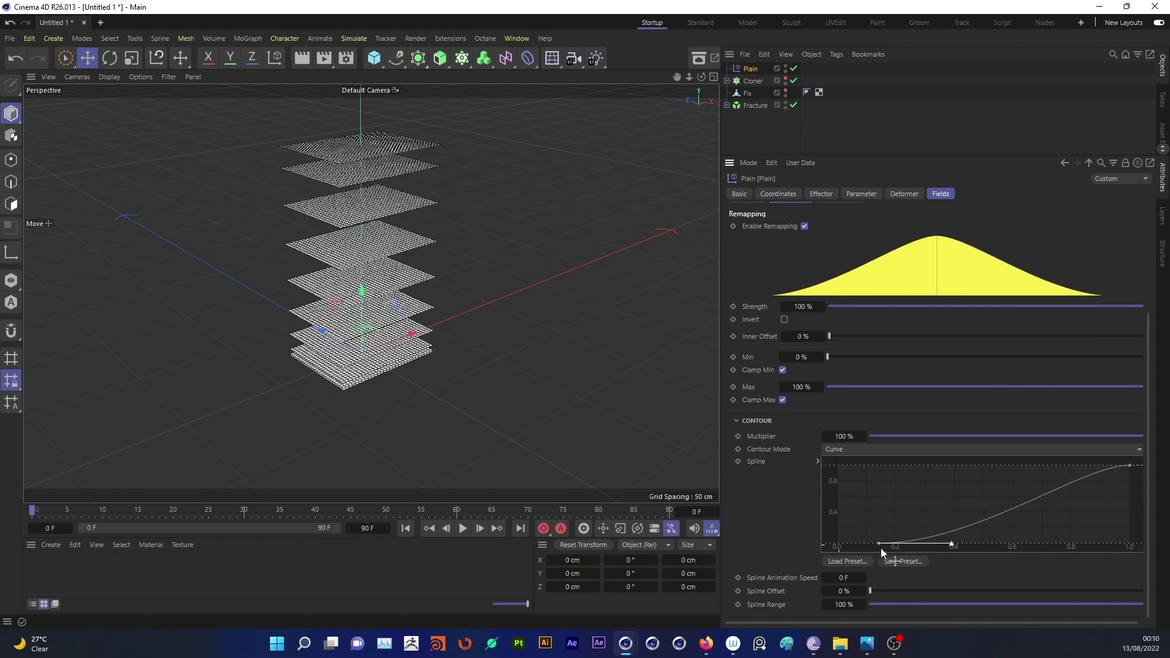
{"action": "left_click", "coordinate": [1127, 466]}
{"action": "left_click_drag", "start_coordinate": [1102, 472], "coordinate": [1104, 481]}
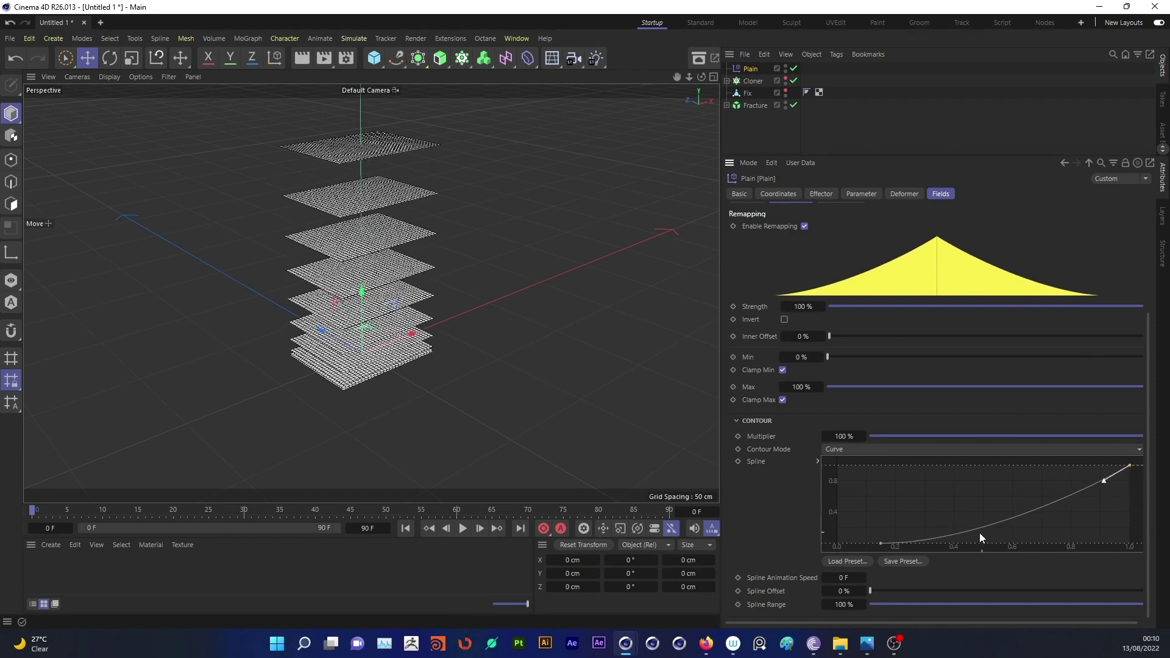
{"action": "key", "text": "ctrl+z"}
{"action": "key", "text": "ctrl+z"}
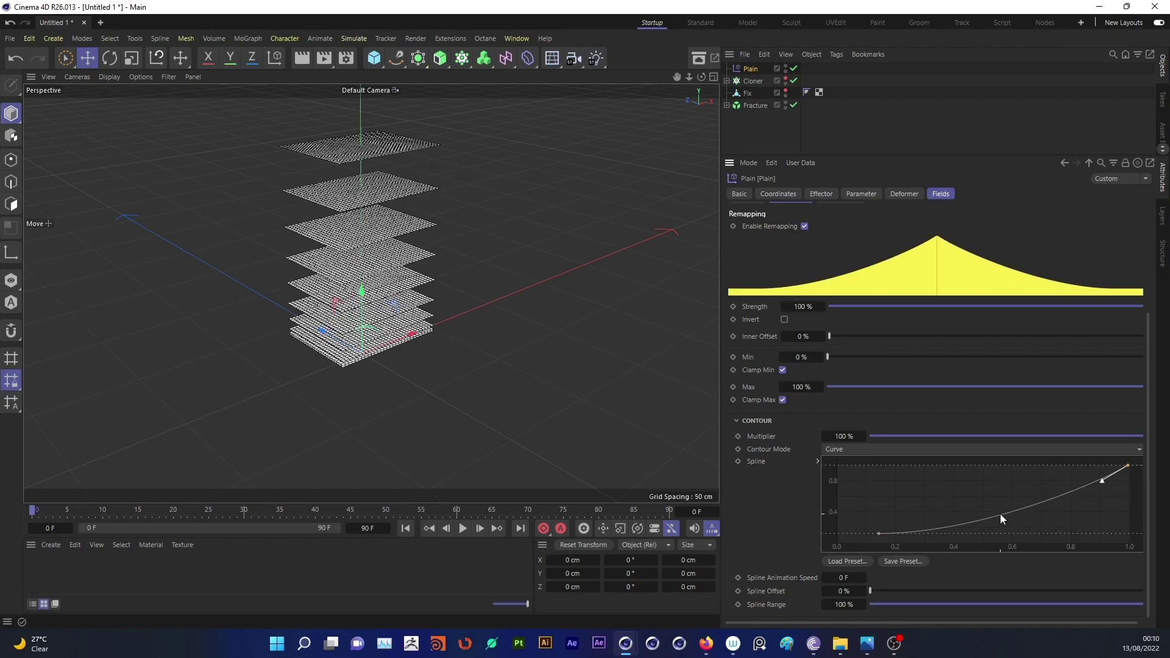
{"action": "key", "text": "ctrl+y"}
Add a middle point to the contour curve and reshape it for uneven spacing.
{"action": "left_click", "coordinate": [1002, 521], "text": "ctrl"}
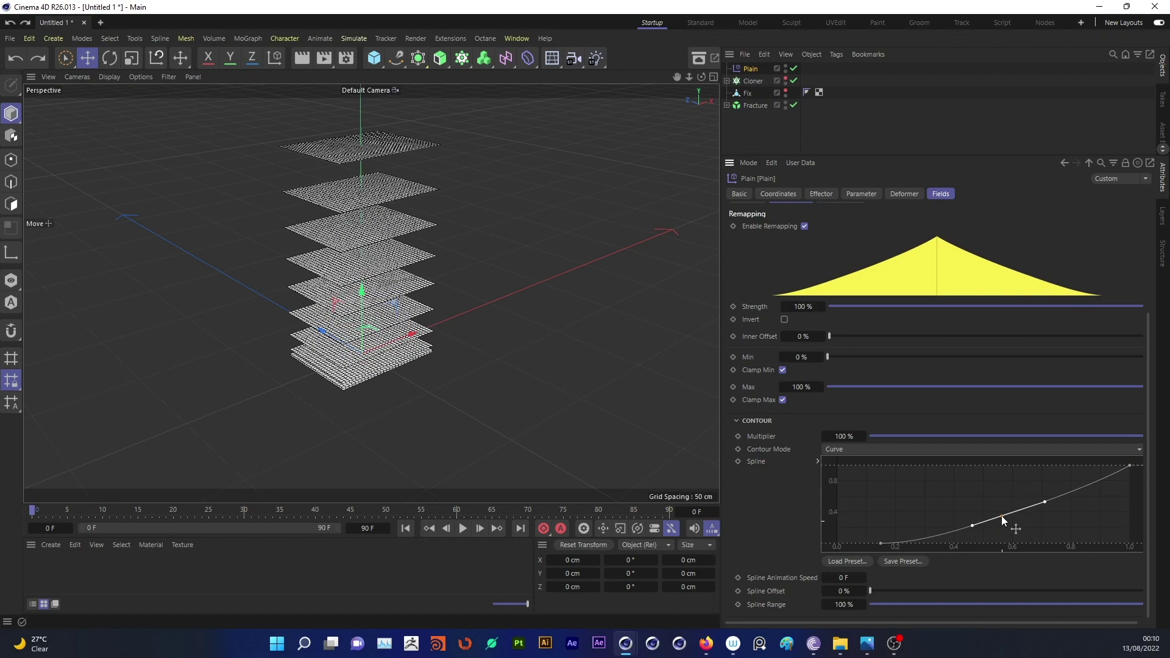
{"action": "left_click_drag", "start_coordinate": [1000, 516], "coordinate": [999, 511]}
{"action": "scroll", "coordinate": [1030, 509], "scroll_direction": "up", "scroll_amount": 3}
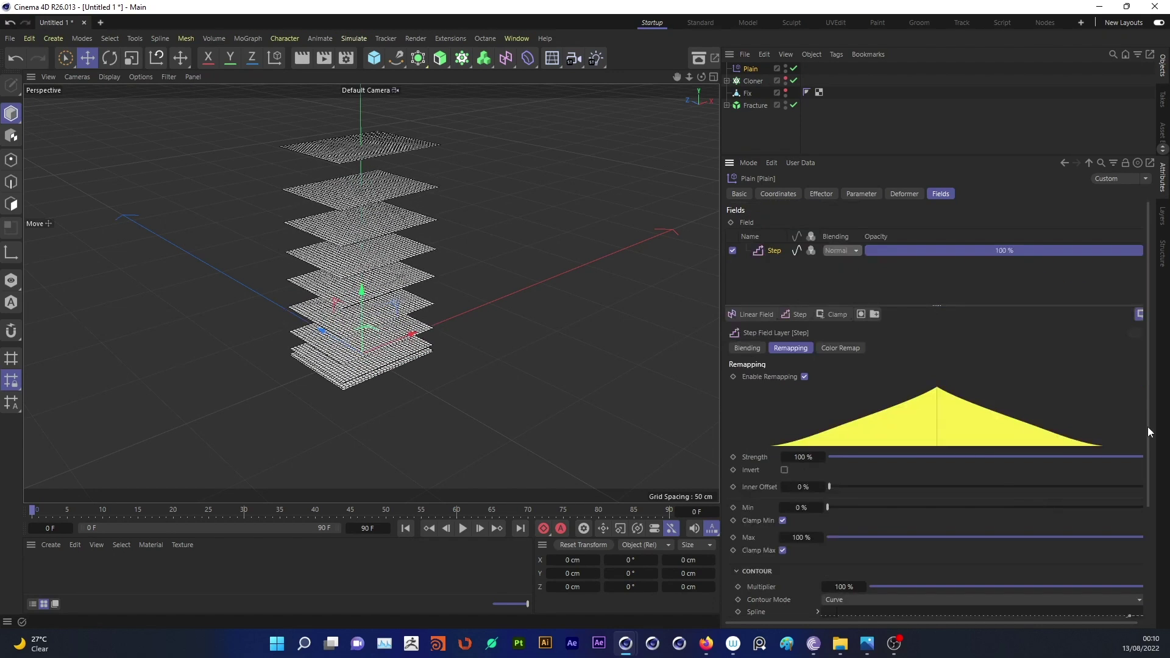
{"action": "scroll", "coordinate": [1146, 426], "scroll_direction": "down", "scroll_amount": 3}
{"action": "left_click_drag", "start_coordinate": [1041, 498], "coordinate": [1052, 507]}
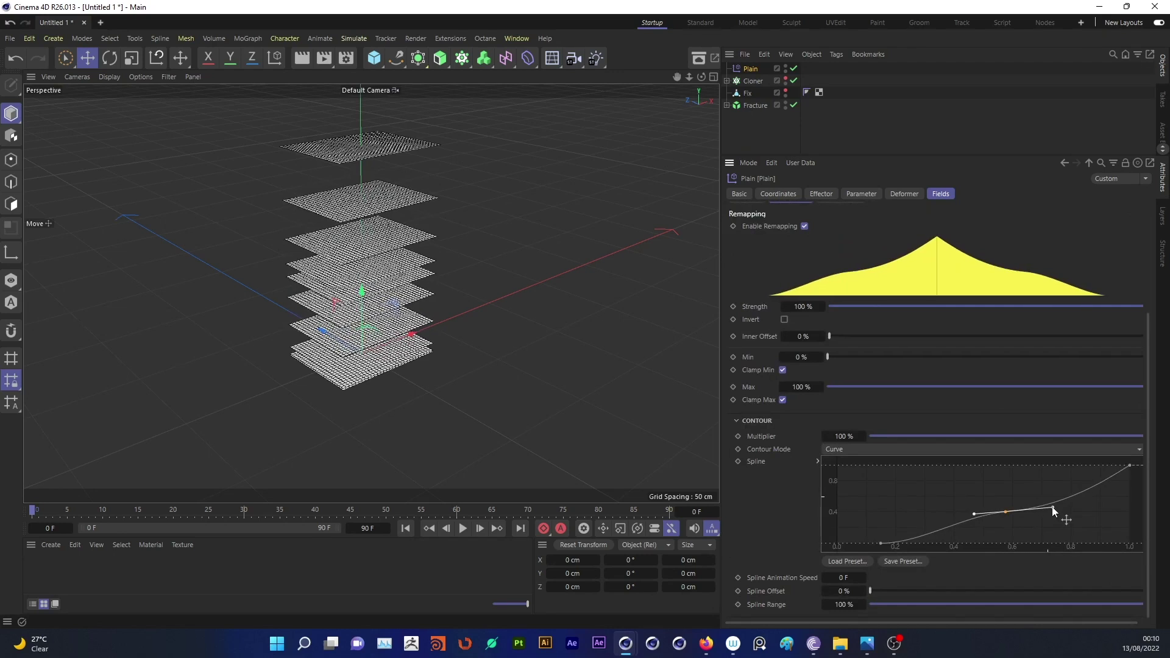
{"action": "left_click_drag", "start_coordinate": [881, 543], "coordinate": [888, 543]}
{"action": "left_click", "coordinate": [1007, 511]}
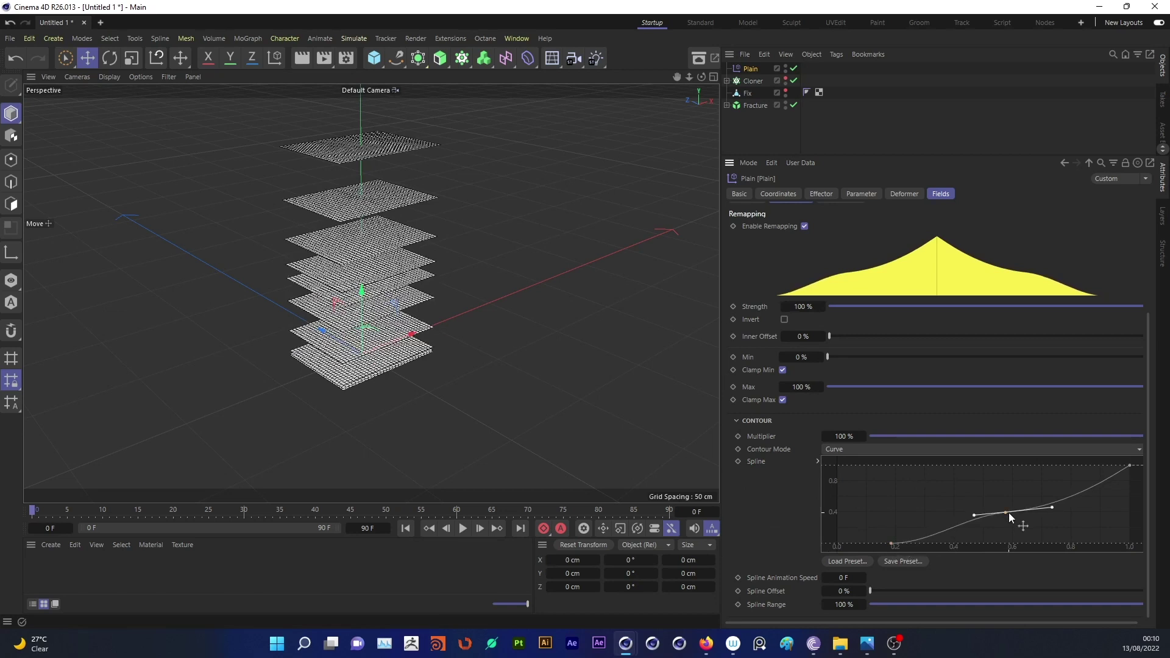
Offset the Plain effector's position Y by 120 cm and compare with the Behance reference.
{"action": "left_click", "coordinate": [822, 194]}
{"action": "left_click", "coordinate": [861, 194]}
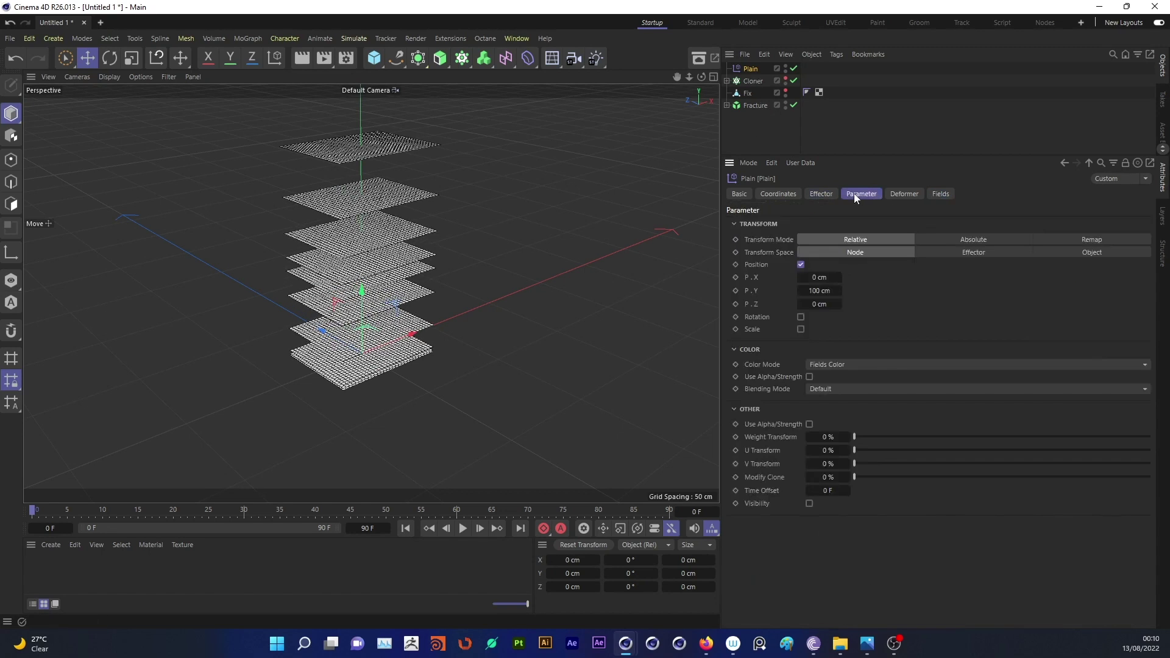
{"action": "double_click", "coordinate": [820, 291]}
{"action": "type", "text": "120"}
{"action": "key", "text": "Return"}
{"action": "scroll", "coordinate": [466, 327], "scroll_direction": "down", "scroll_amount": 5}
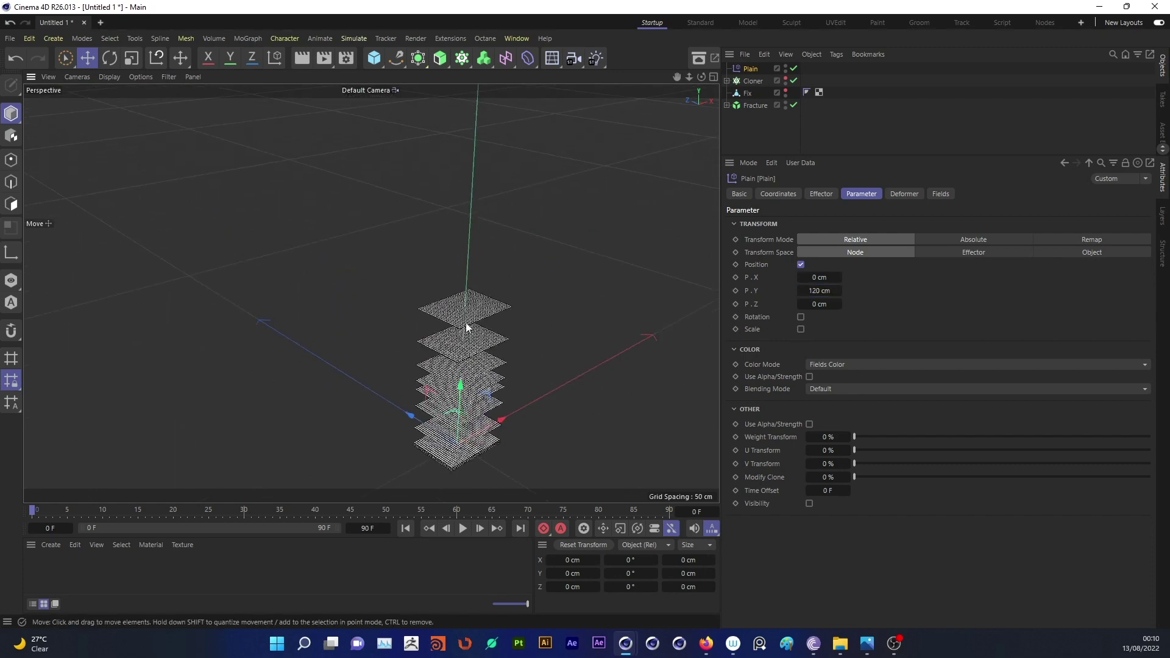
{"action": "left_click", "coordinate": [822, 194]}
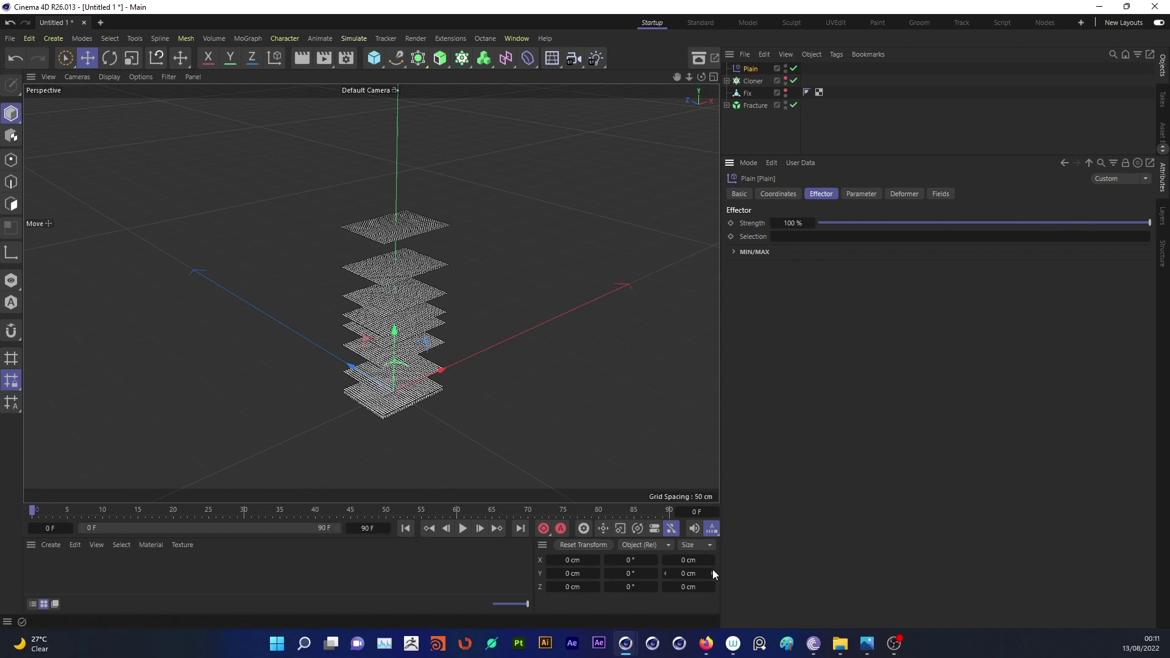
{"action": "mouse_move", "coordinate": [706, 643]}
{"action": "left_click", "coordinate": [786, 600]}
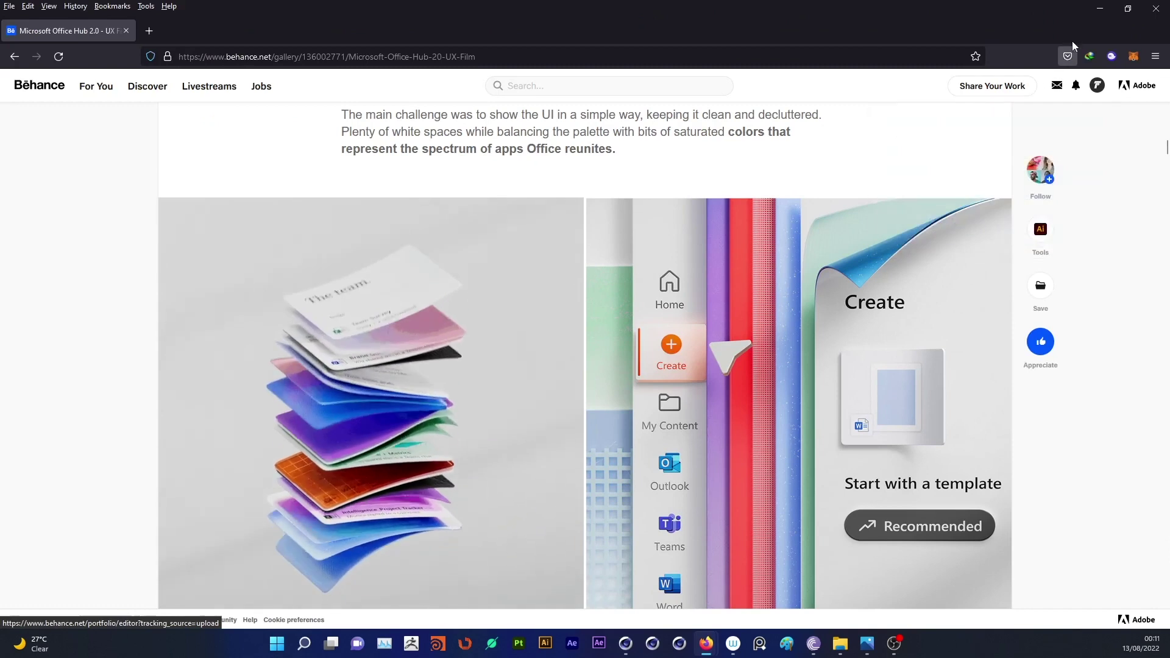
{"action": "left_click", "coordinate": [1100, 9]}
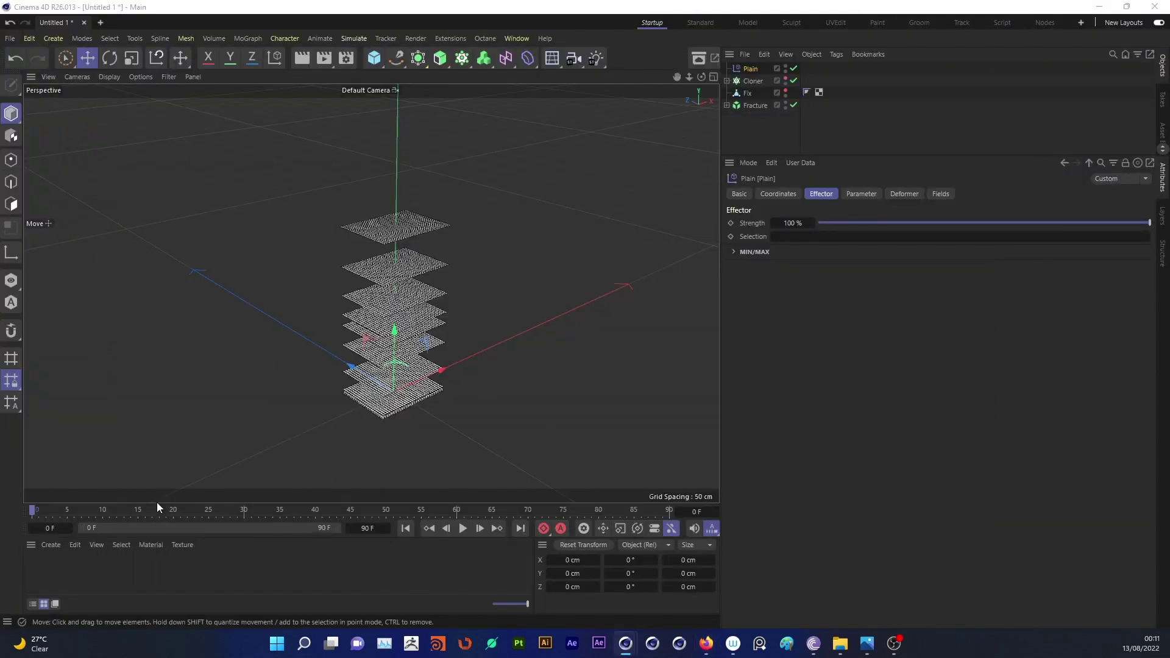
Set the project's maximum time and preview end to 100 frames.
{"action": "left_click", "coordinate": [748, 163]}
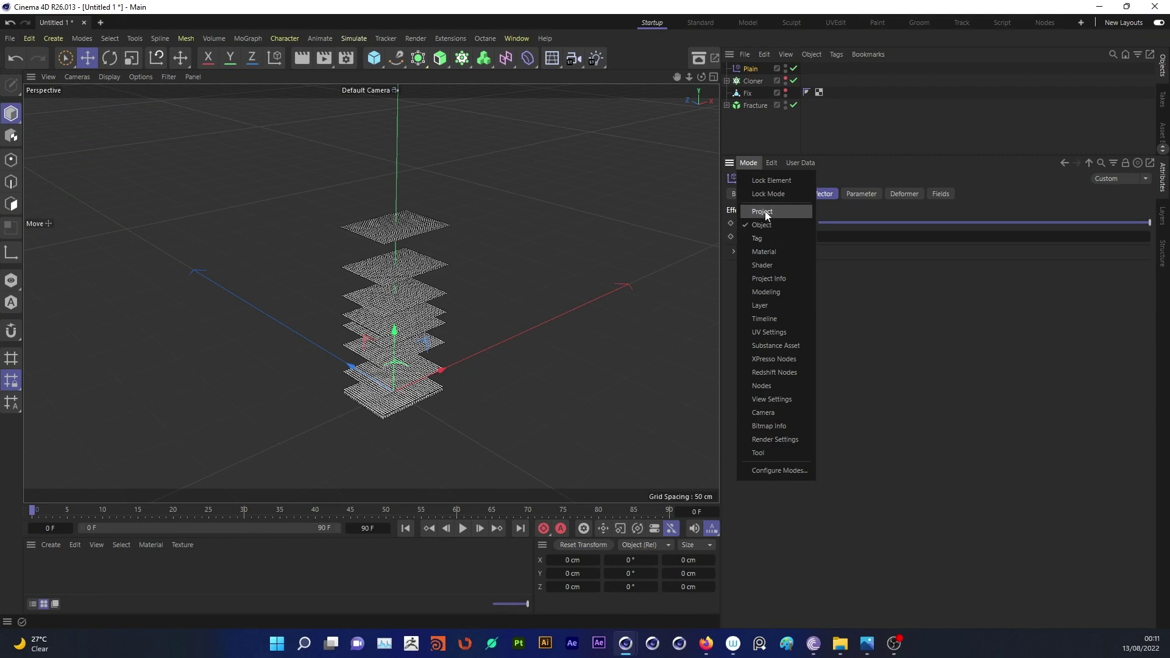
{"action": "left_click", "coordinate": [771, 210]}
{"action": "type", "text": "25"}
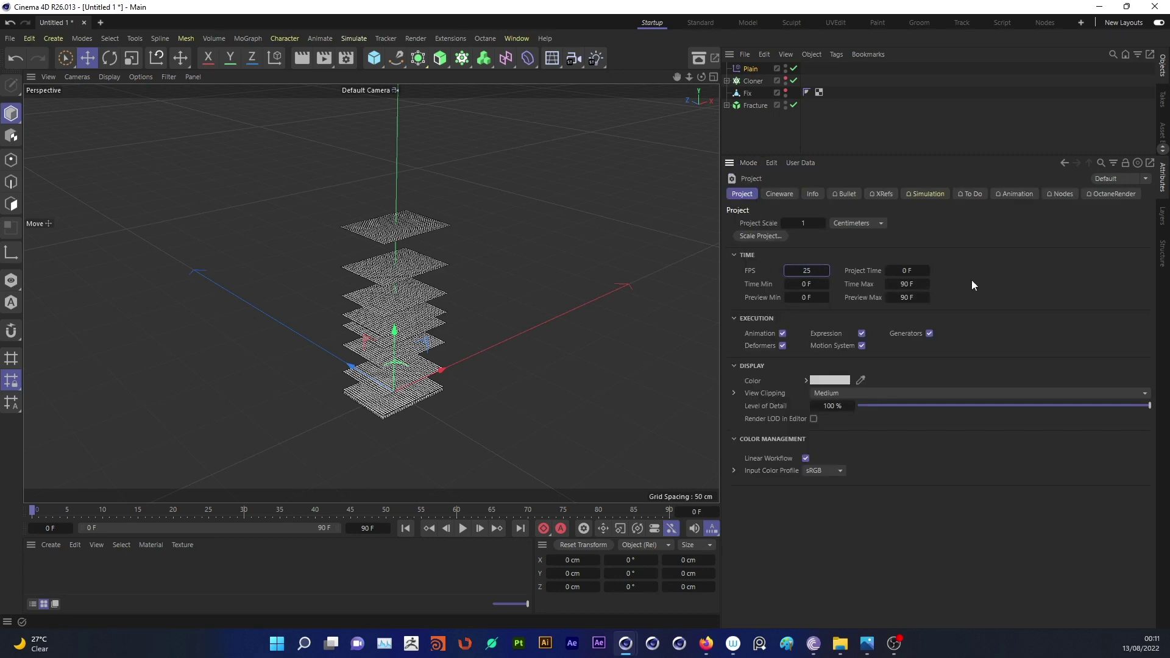
{"action": "key", "text": "Return"}
{"action": "left_click", "coordinate": [372, 528]}
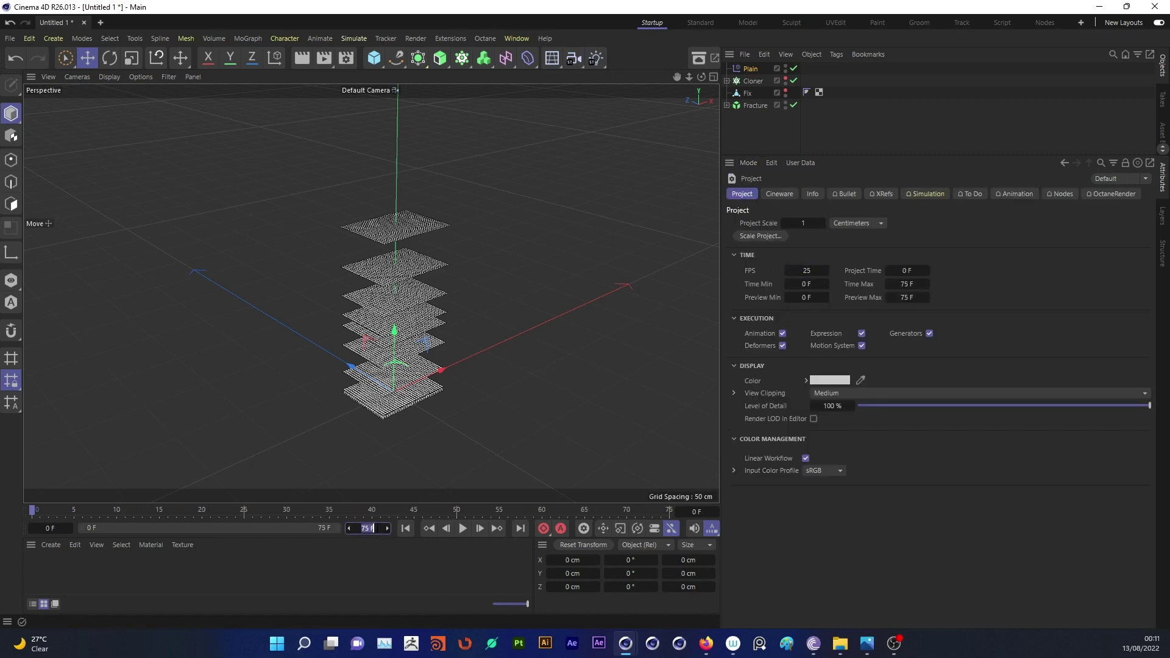
{"action": "type", "text": "00"}
{"action": "key", "text": "Return"}
Keyframe Plain Strength: 0% at frame 0, 100% at 25 and 60, 0% at 70.
{"action": "left_click", "coordinate": [749, 70]}
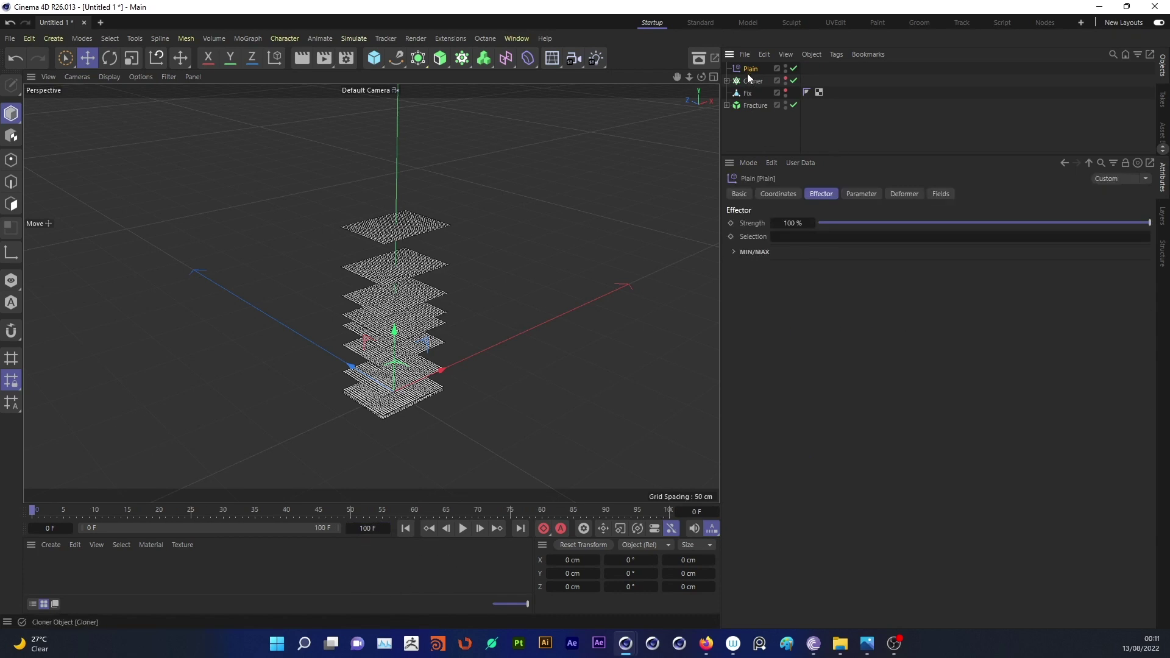
{"action": "left_click_drag", "start_coordinate": [1125, 230], "coordinate": [701, 225]}
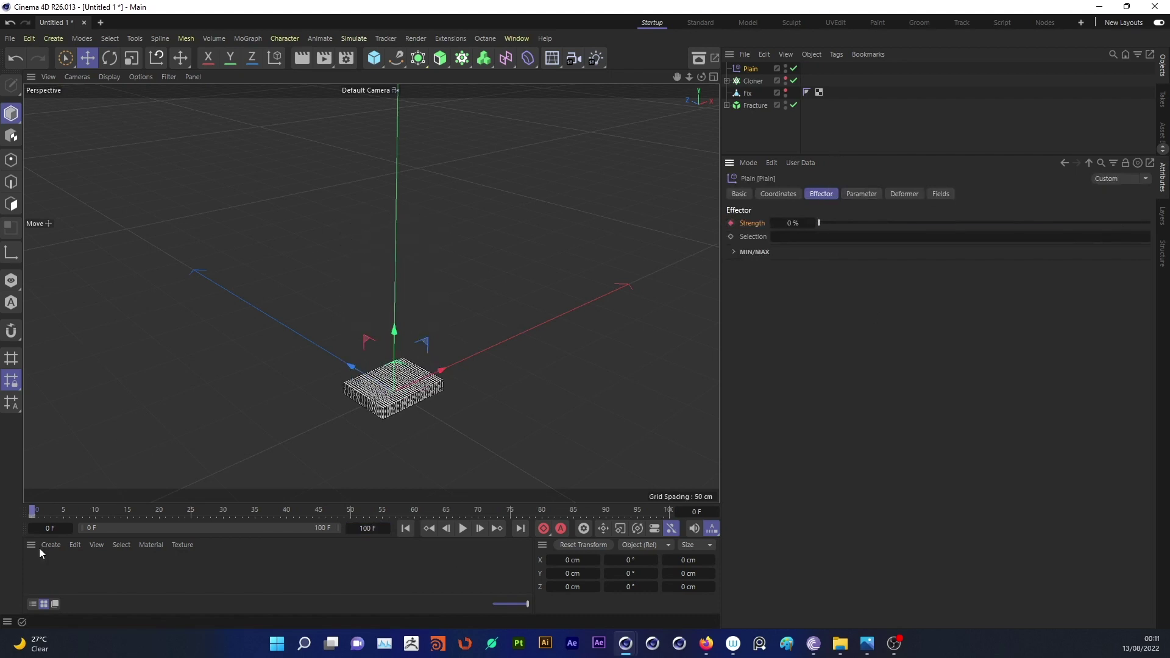
{"action": "left_click_drag", "start_coordinate": [36, 513], "coordinate": [145, 527]}
{"action": "left_click_drag", "start_coordinate": [818, 224], "coordinate": [1149, 223]}
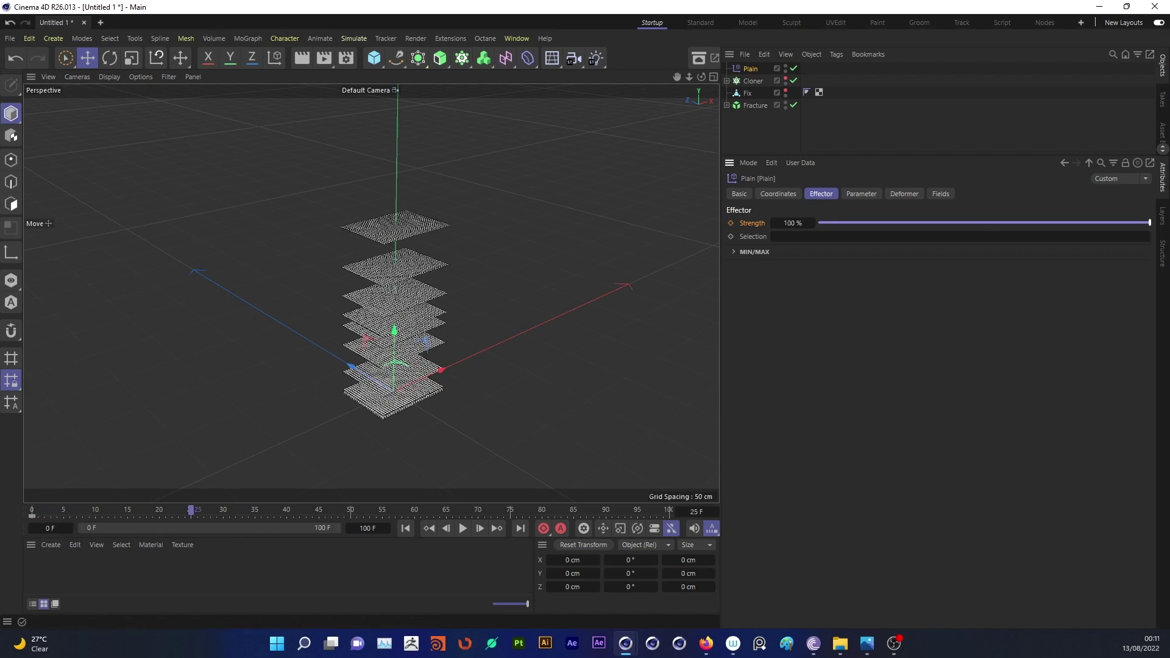
{"action": "left_click", "coordinate": [731, 223]}
{"action": "left_click", "coordinate": [236, 510]}
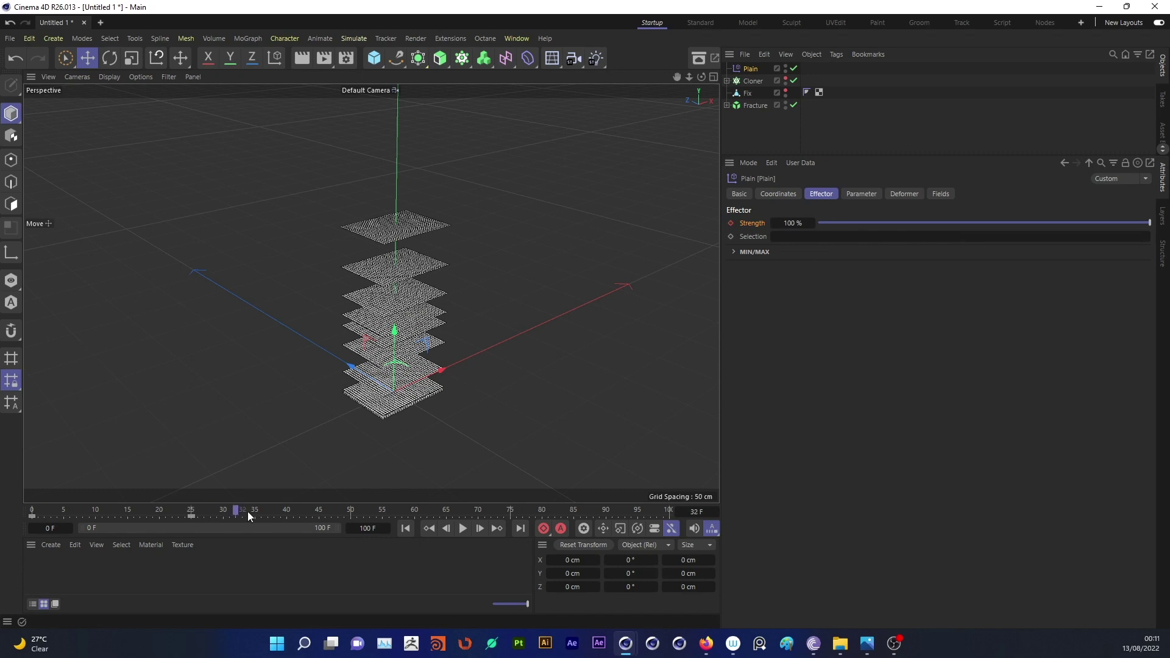
{"action": "left_click", "coordinate": [730, 223]}
{"action": "left_click", "coordinate": [474, 525]}
{"action": "left_click_drag", "start_coordinate": [1148, 223], "coordinate": [749, 233]}
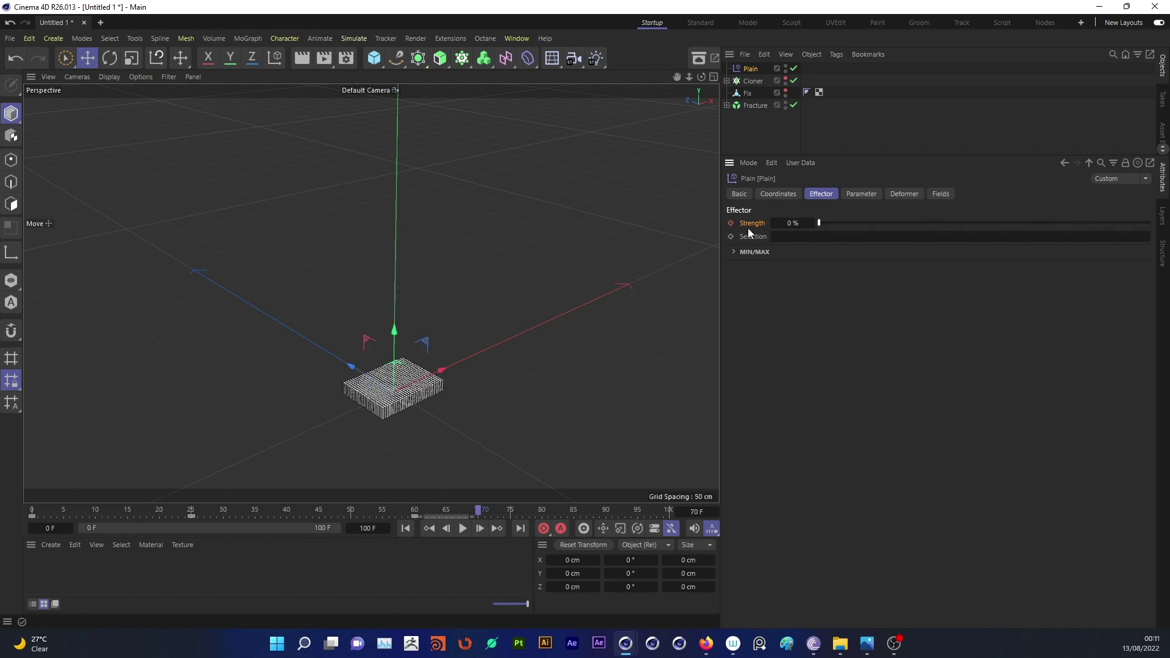
{"action": "left_click", "coordinate": [731, 223]}
Rewind and play back the planes spreading and collapsing.
{"action": "left_click", "coordinate": [405, 528]}
{"action": "left_click", "coordinate": [462, 528]}
{"action": "left_click", "coordinate": [463, 528]}
Add a Cloth simulation tag to the Fix object.
{"action": "scroll", "coordinate": [439, 323], "scroll_direction": "up", "scroll_amount": 1}
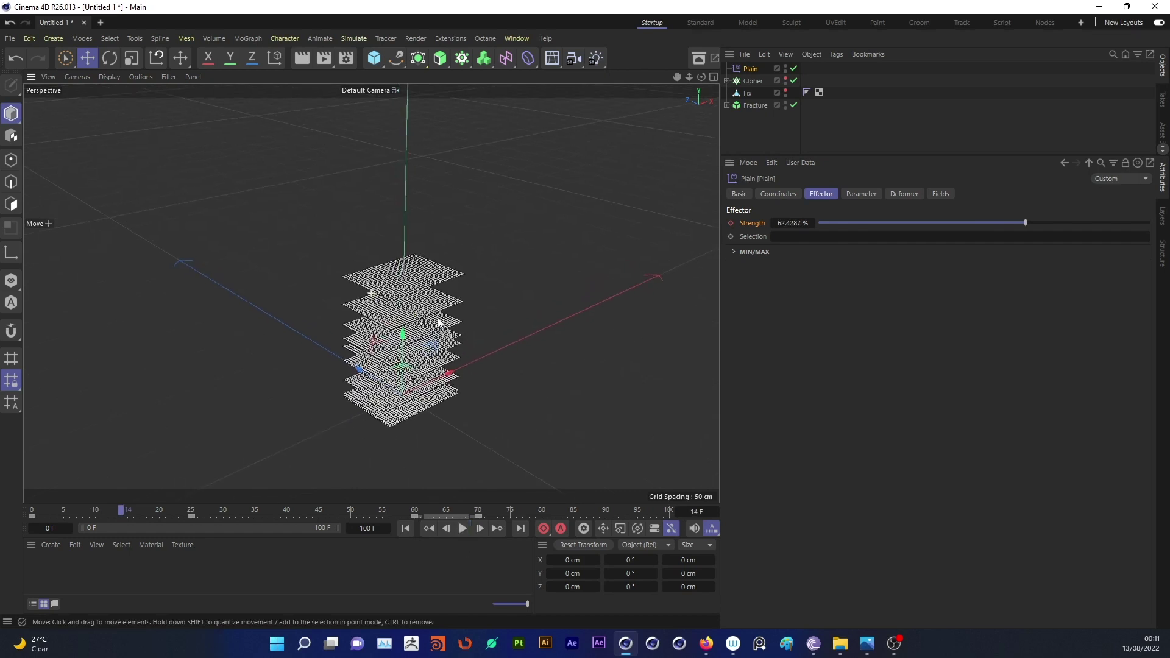
{"action": "left_click_drag", "start_coordinate": [439, 322], "coordinate": [597, 186], "text": "alt"}
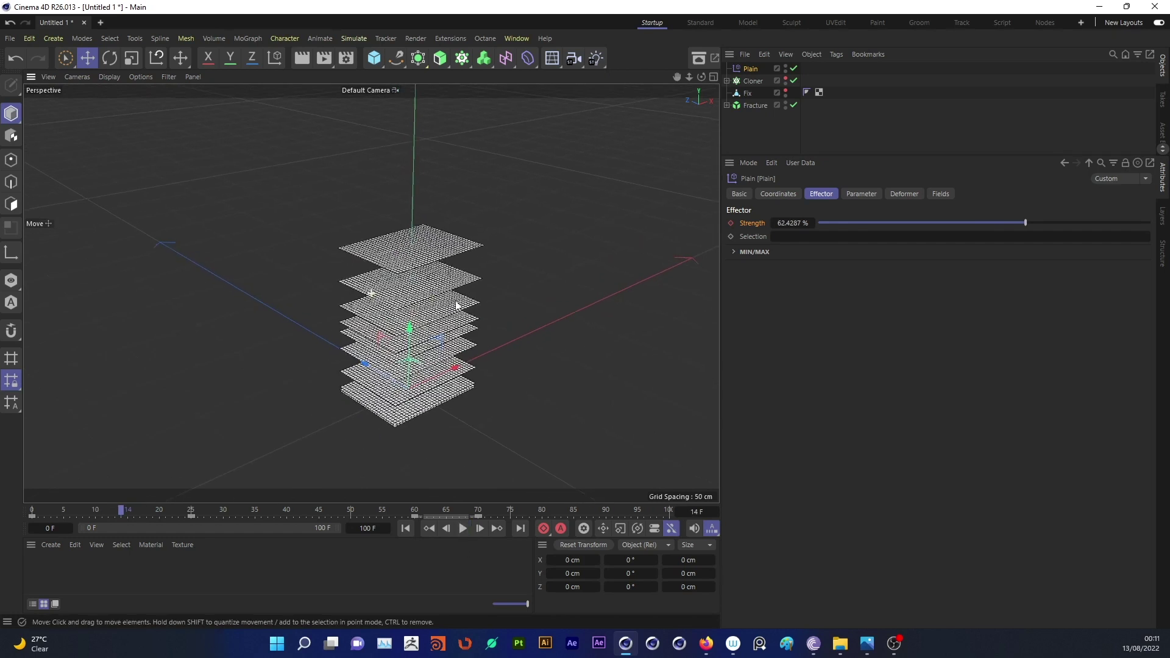
{"action": "left_click", "coordinate": [753, 105]}
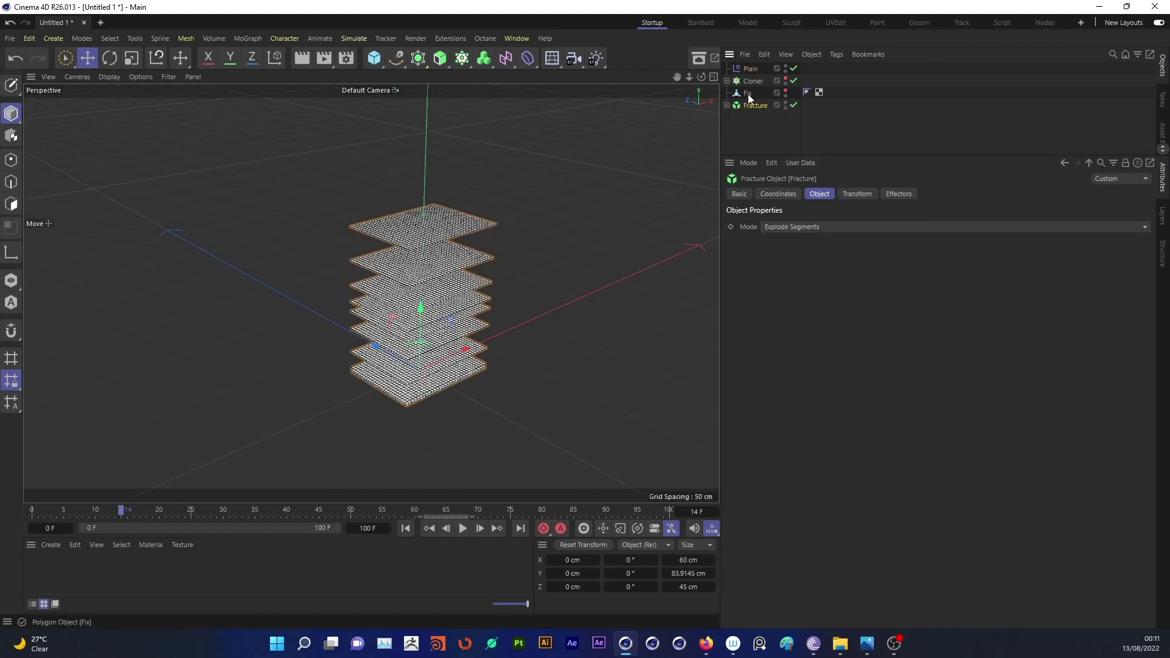
{"action": "right_click", "coordinate": [751, 106]}
{"action": "mouse_move", "coordinate": [790, 196]}
{"action": "left_click", "coordinate": [956, 204]}
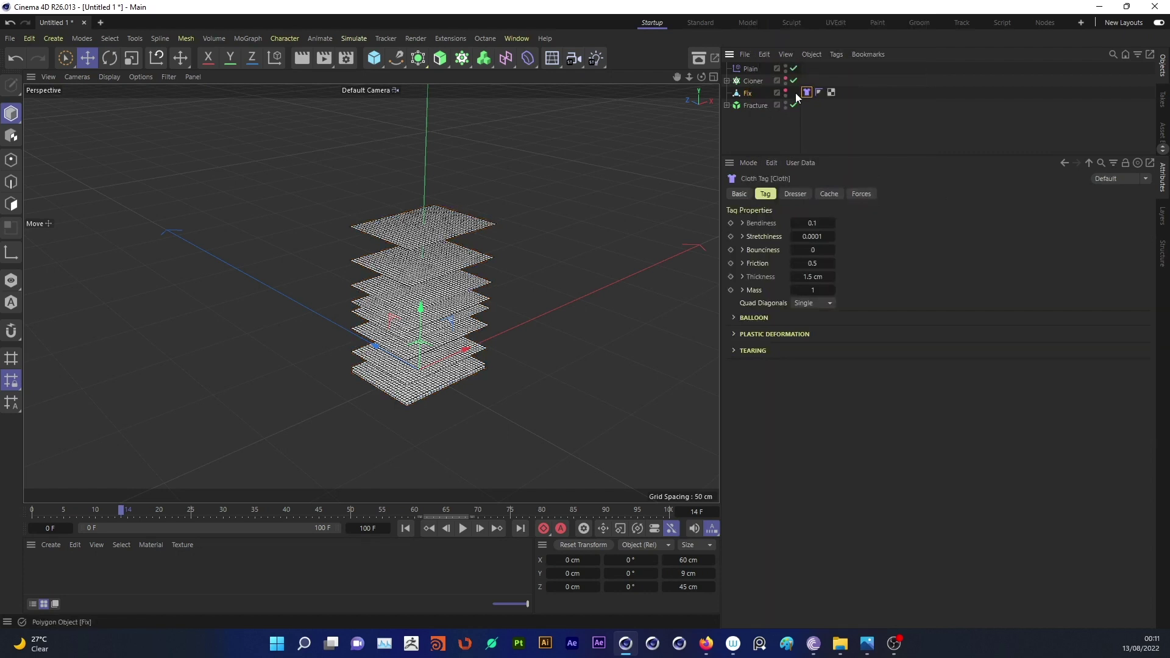
Set the project's simulation gravity to 0 cm.
{"action": "left_click", "coordinate": [747, 163]}
{"action": "left_click", "coordinate": [762, 213]}
{"action": "left_click", "coordinate": [923, 195]}
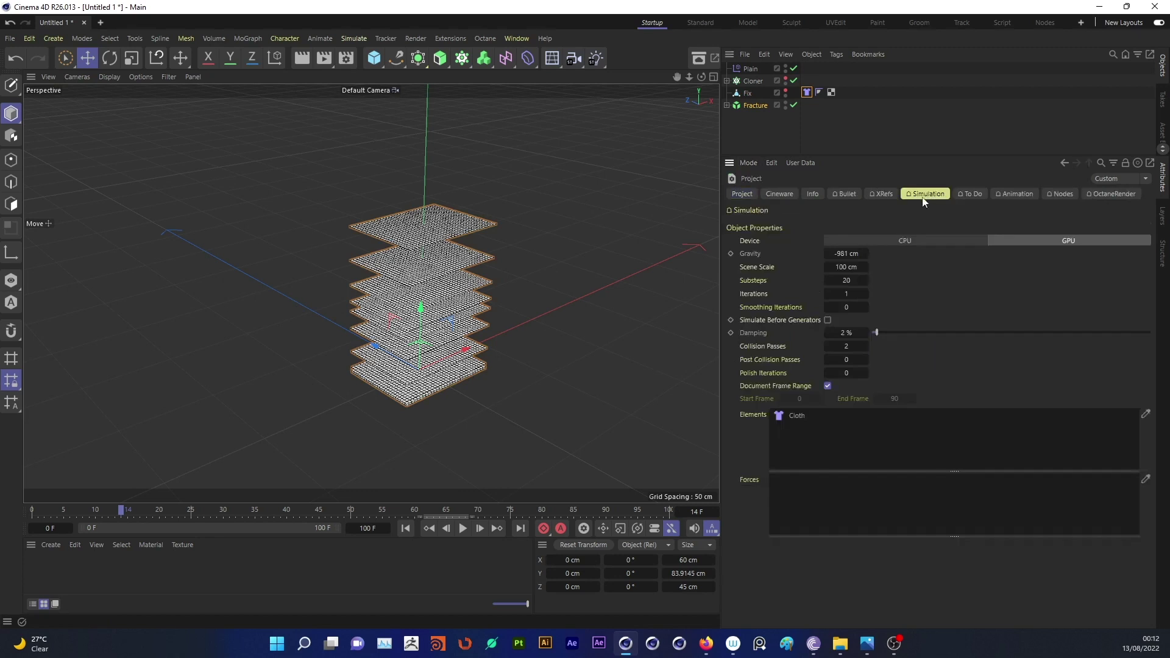
{"action": "left_click", "coordinate": [851, 255]}
{"action": "type", "text": "0"}
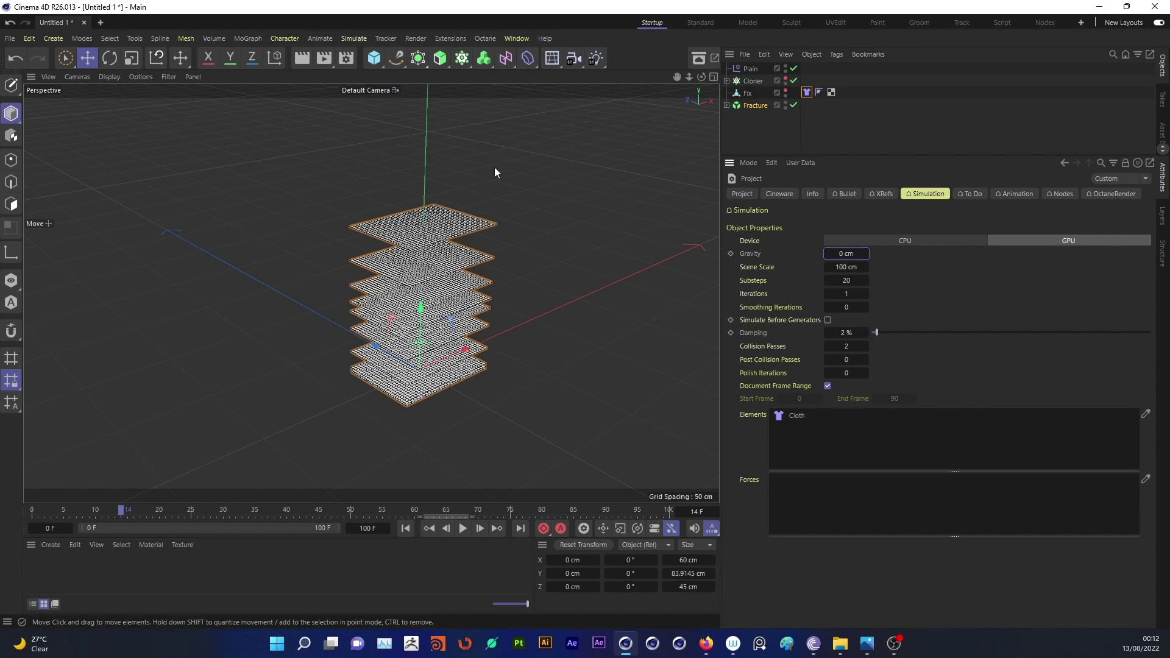
Add a Cloth Belt tag to Fix alongside its Cloth tag.
{"action": "left_click", "coordinate": [807, 92]}
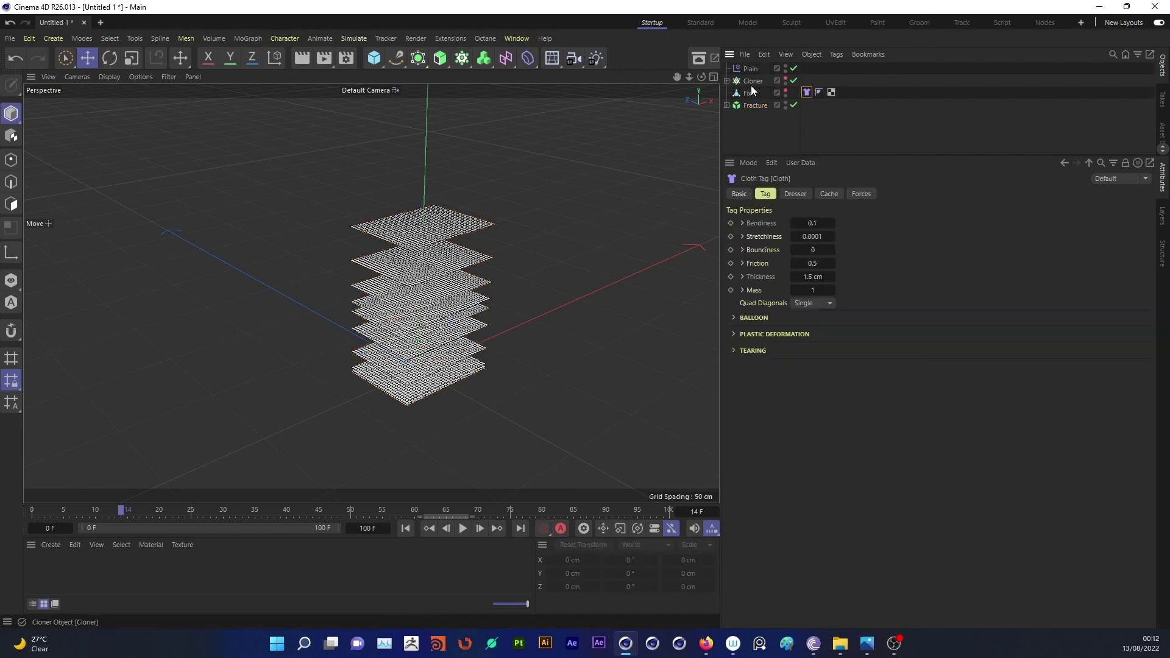
{"action": "right_click", "coordinate": [749, 90]}
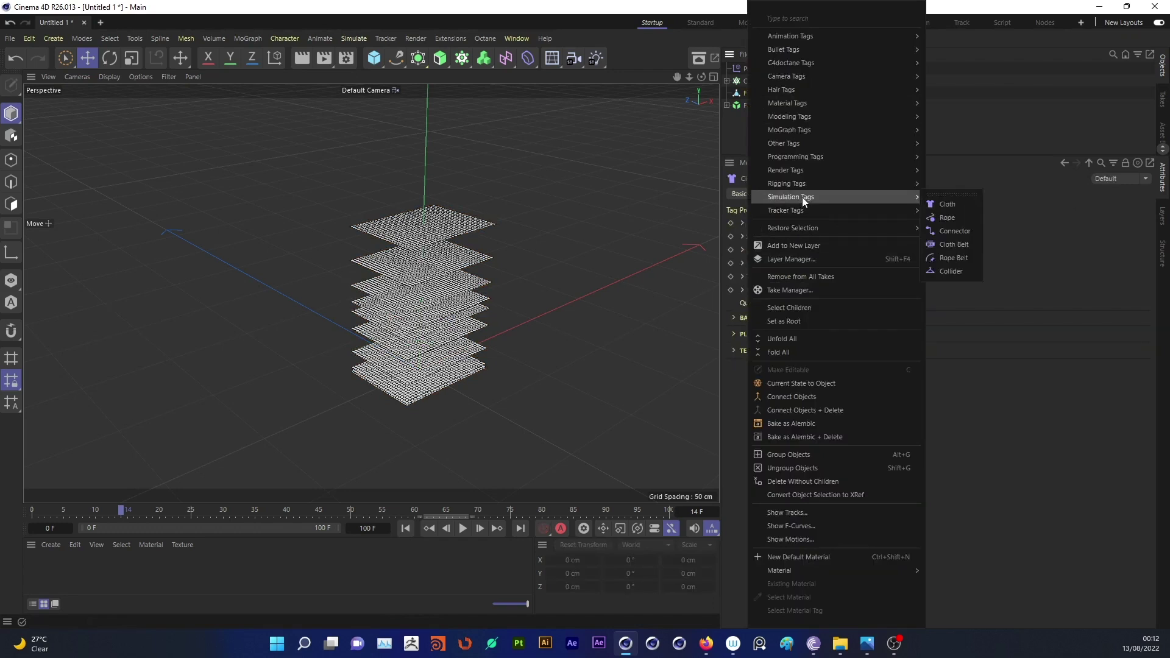
{"action": "left_click", "coordinate": [961, 243]}
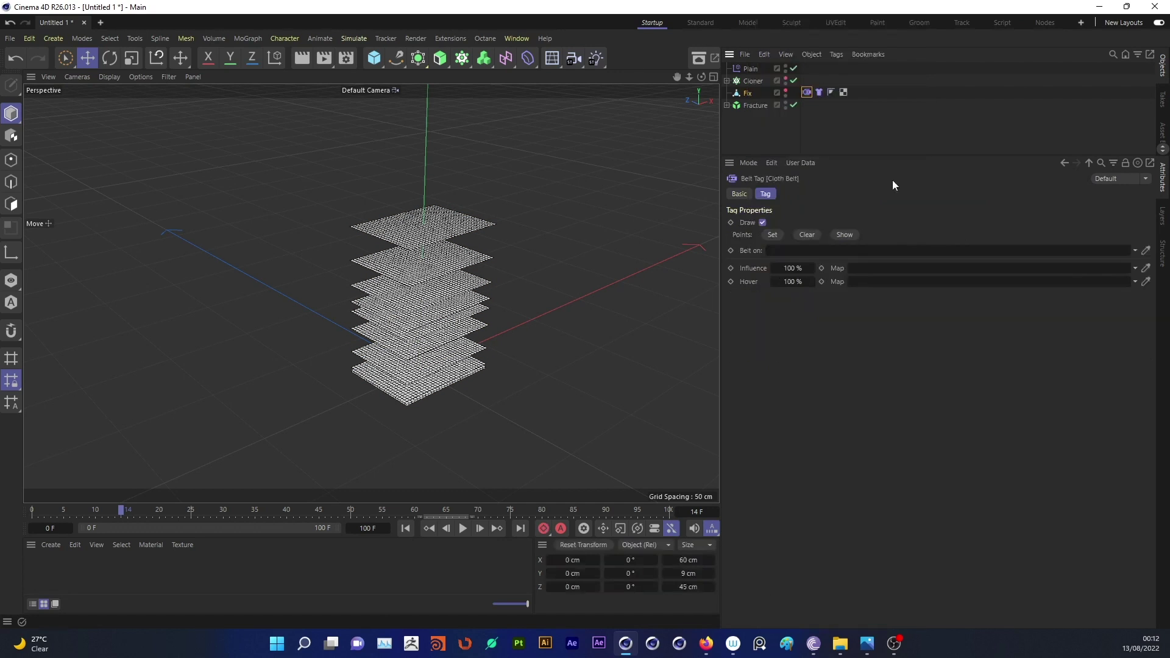
{"action": "left_click", "coordinate": [747, 109]}
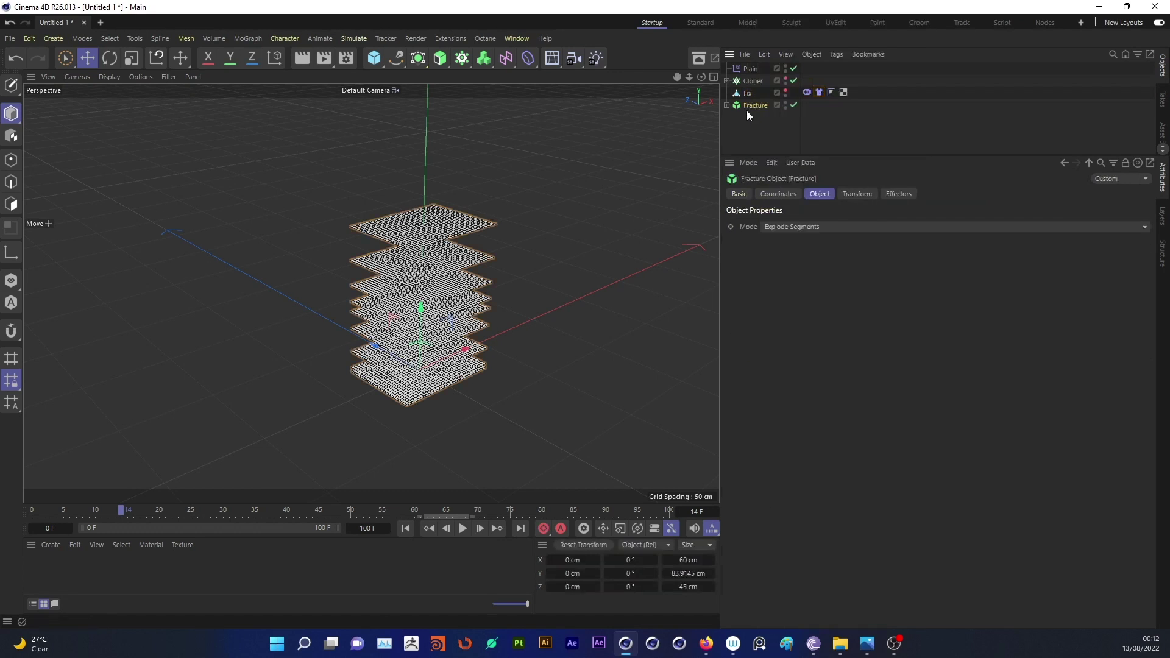
{"action": "left_click", "coordinate": [807, 92]}
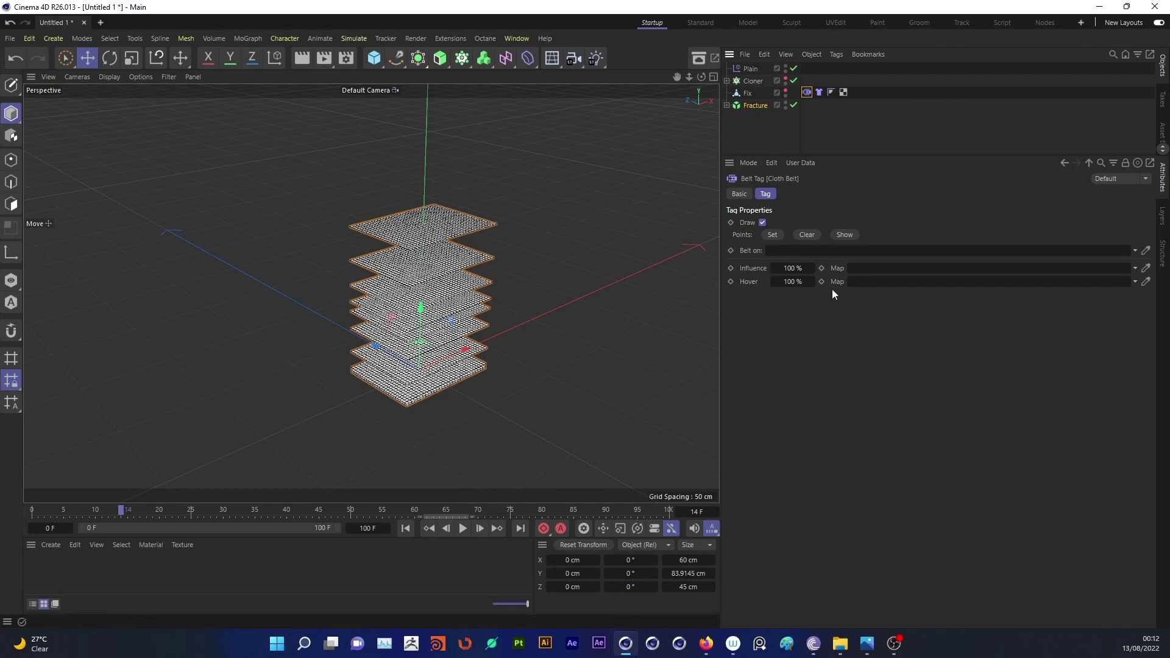
{"action": "left_click", "coordinate": [731, 125]}
Add a Connect generator and place Fracture inside it.
{"action": "left_click", "coordinate": [418, 57]}
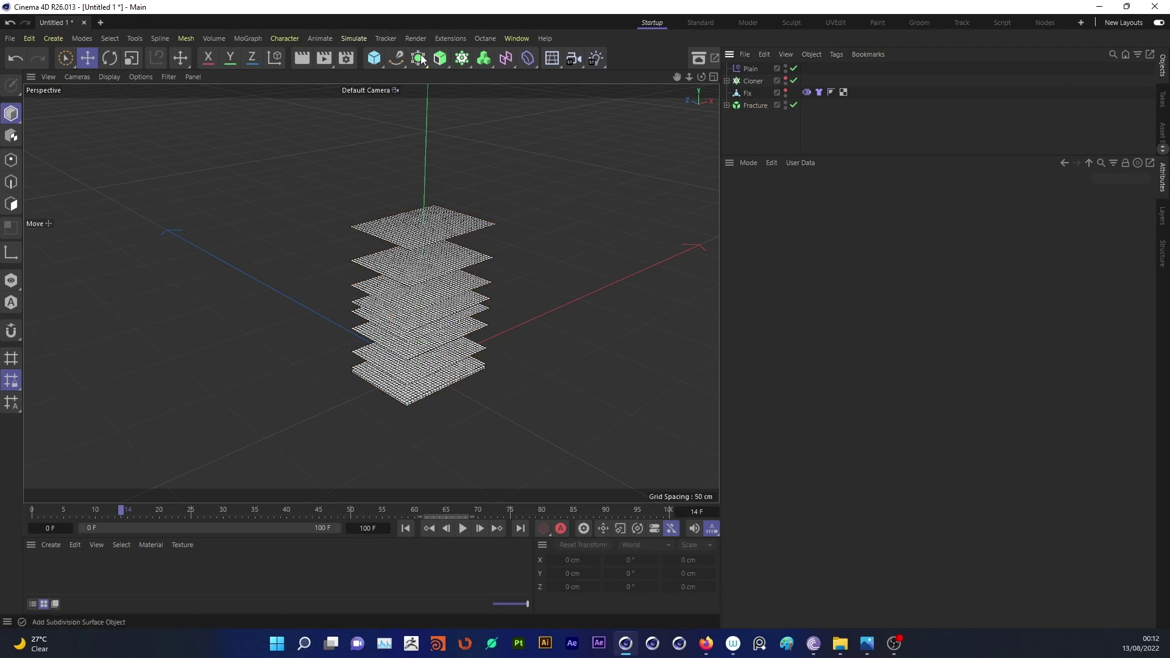
{"action": "left_click", "coordinate": [561, 143]}
{"action": "mouse_move", "coordinate": [754, 66]}
{"action": "left_mouse_down"}
{"action": "mouse_move", "coordinate": [743, 119]}
{"action": "mouse_move", "coordinate": [753, 106]}
{"action": "left_mouse_up"}
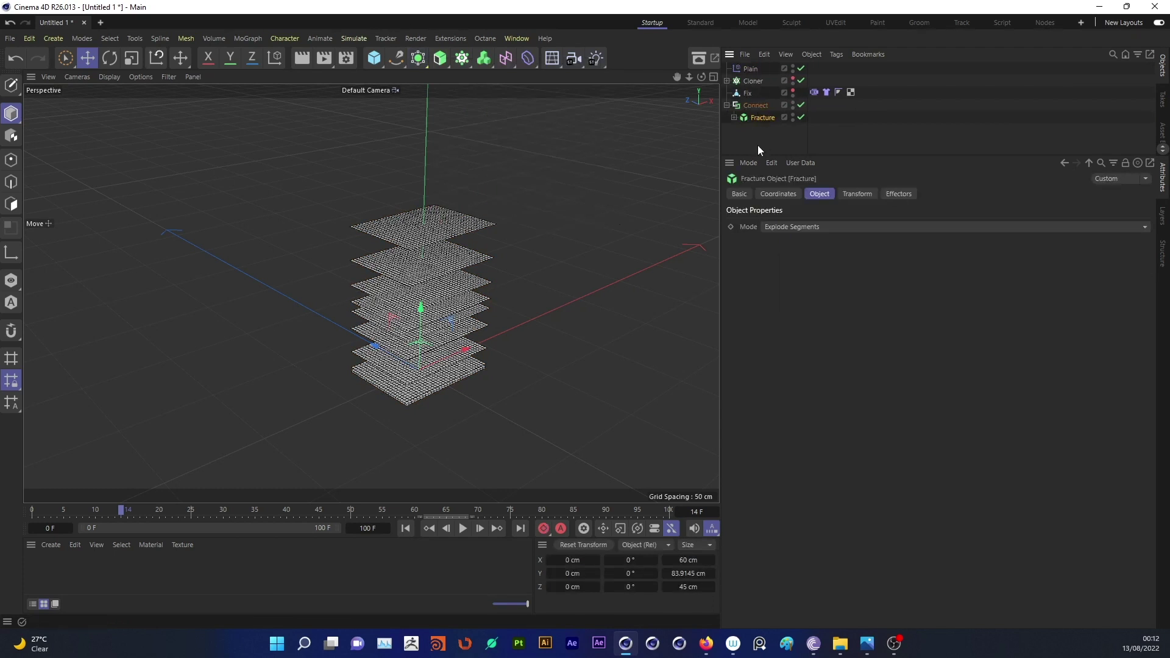
{"action": "left_click", "coordinate": [756, 106]}
Belt Fix's cloth onto Connect and set the belted points at frame 0.
{"action": "left_click", "coordinate": [814, 92]}
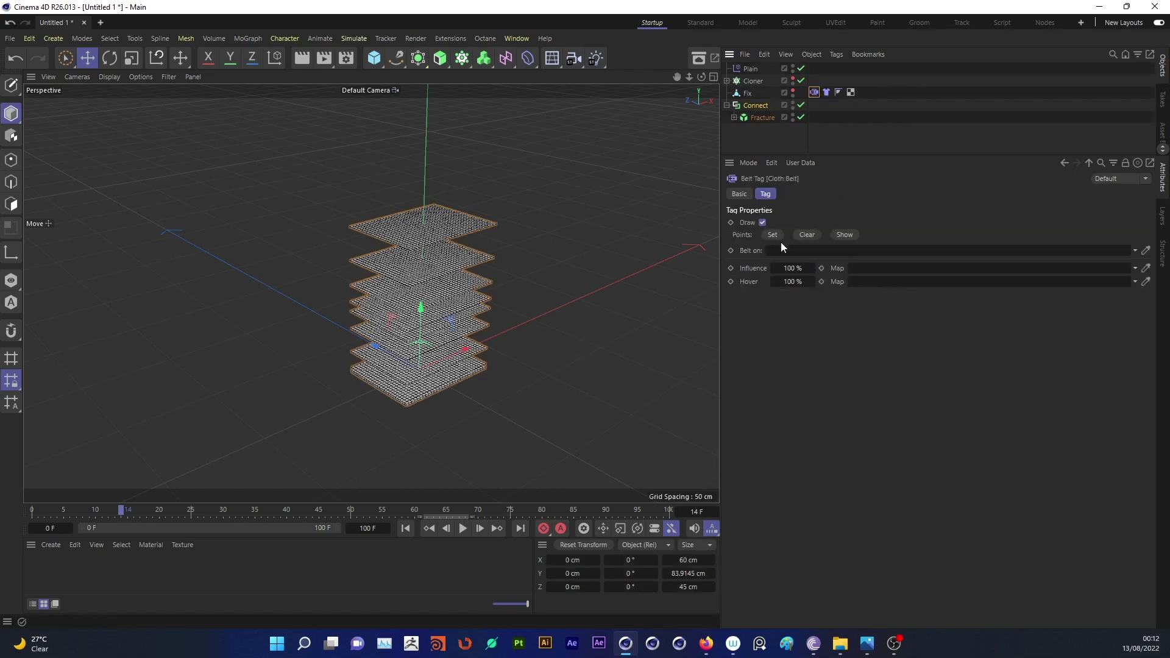
{"action": "scroll", "coordinate": [482, 239], "scroll_direction": "up", "scroll_amount": 2}
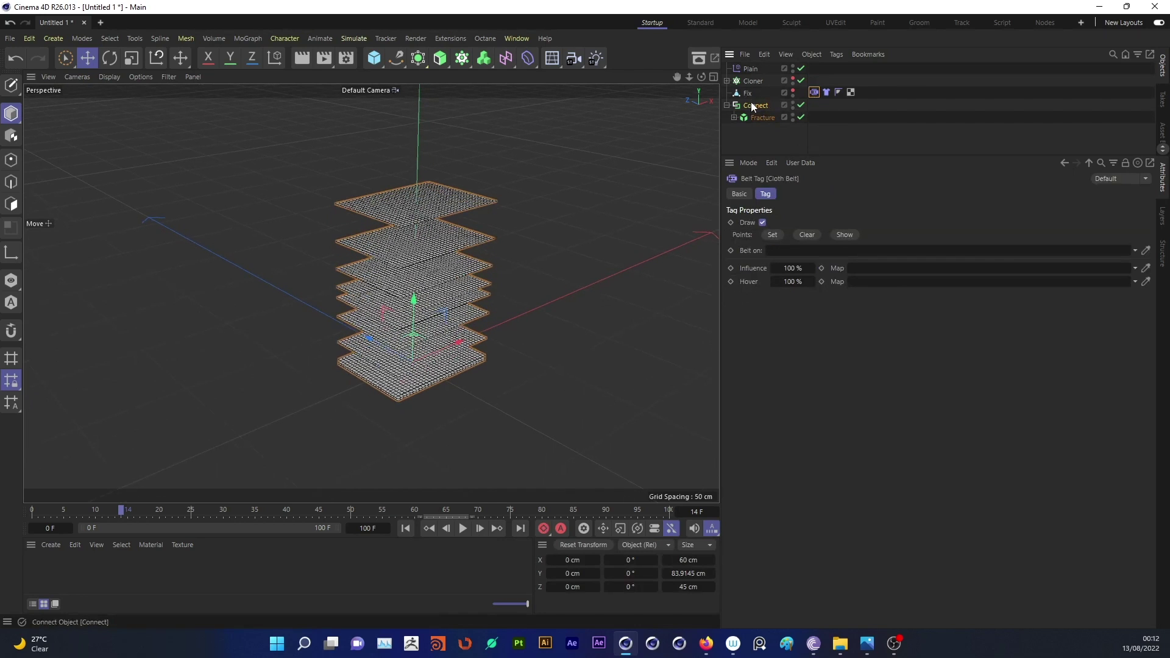
{"action": "left_click_drag", "start_coordinate": [751, 101], "coordinate": [799, 251]}
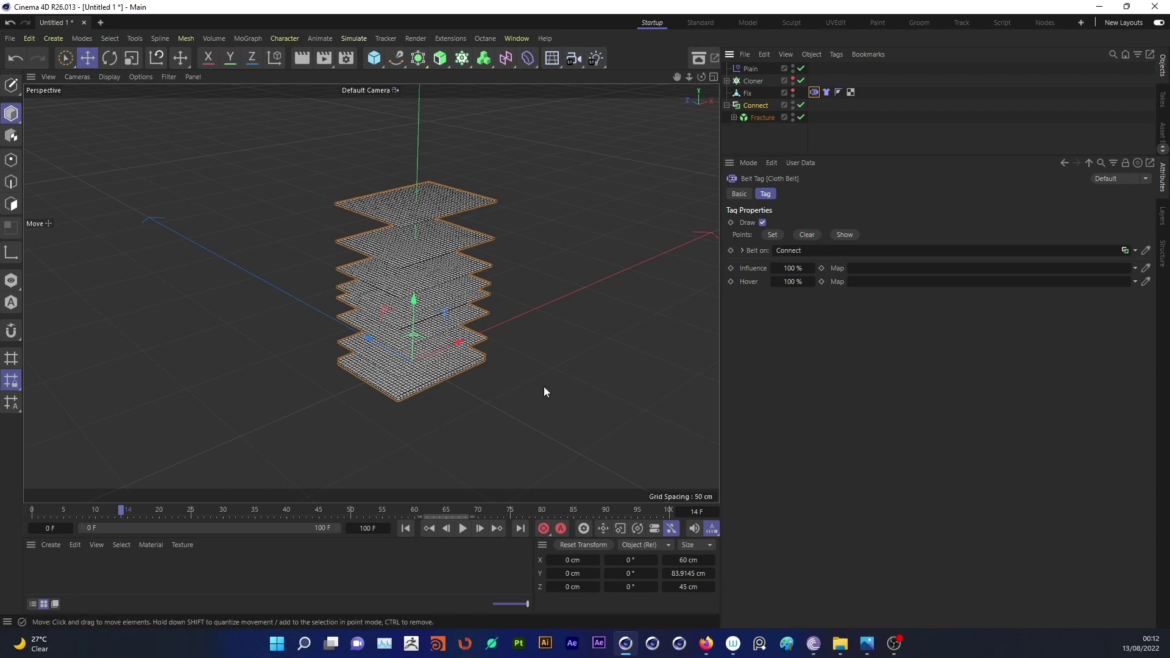
{"action": "left_click", "coordinate": [405, 528]}
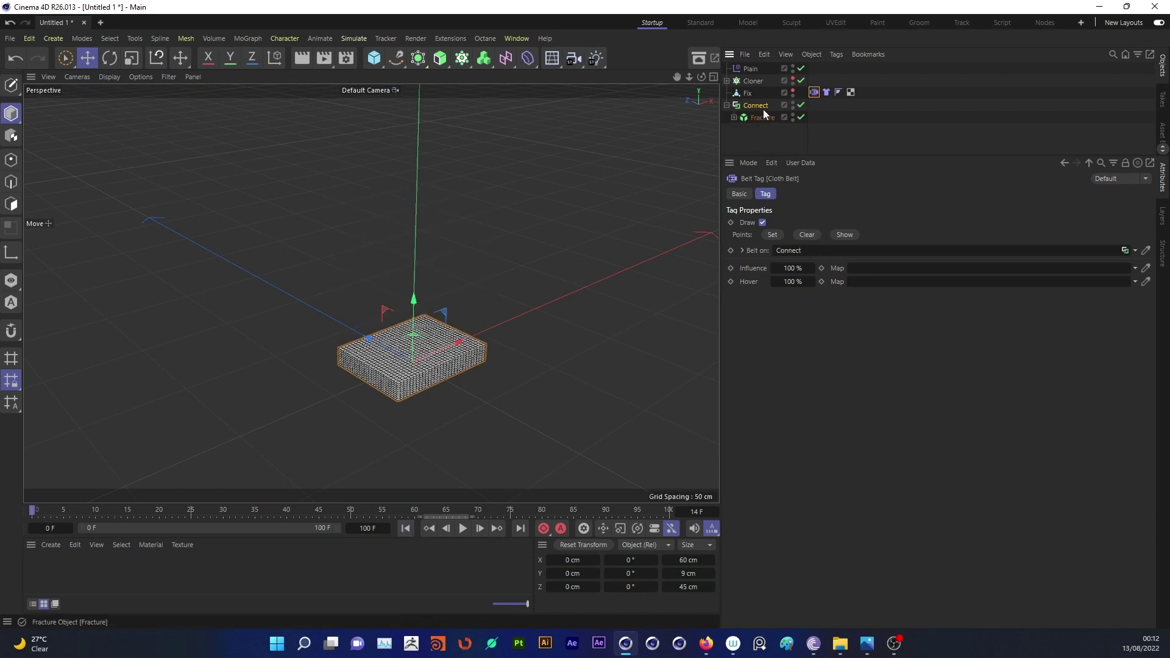
{"action": "left_click", "coordinate": [773, 234]}
Play the cloth simulation to frame 41 and start editing the cloth Thickness.
{"action": "left_click", "coordinate": [766, 106]}
{"action": "left_click", "coordinate": [465, 529]}
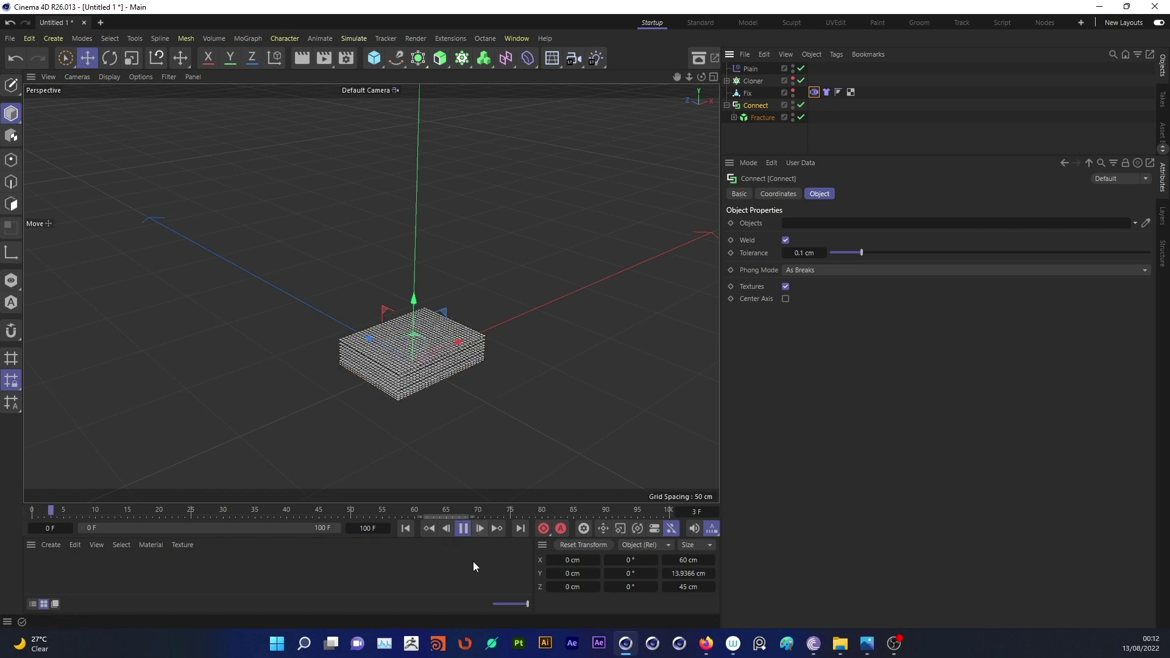
{"action": "left_click", "coordinate": [464, 533]}
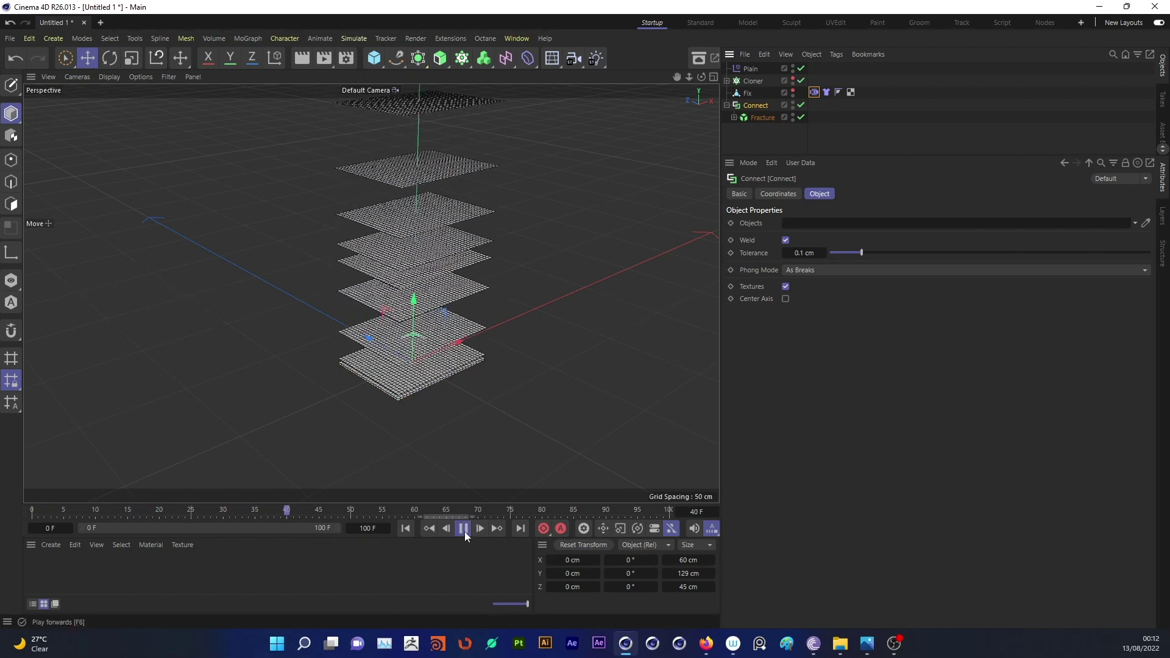
{"action": "left_click", "coordinate": [826, 92]}
{"action": "double_click", "coordinate": [822, 277]}
Set cloth thickness to 0.5 cm and replay the simulation from frame 0.
{"action": "type", "text": "0.0001"}
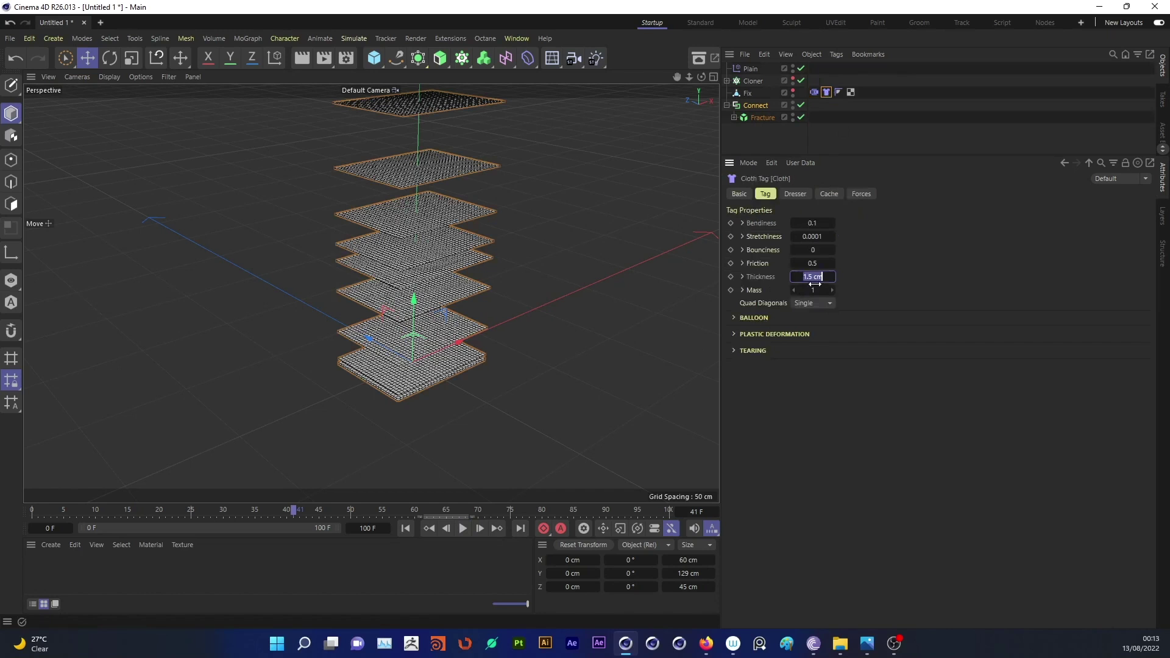
{"action": "type", "text": "0.5"}
{"action": "key", "text": "Return"}
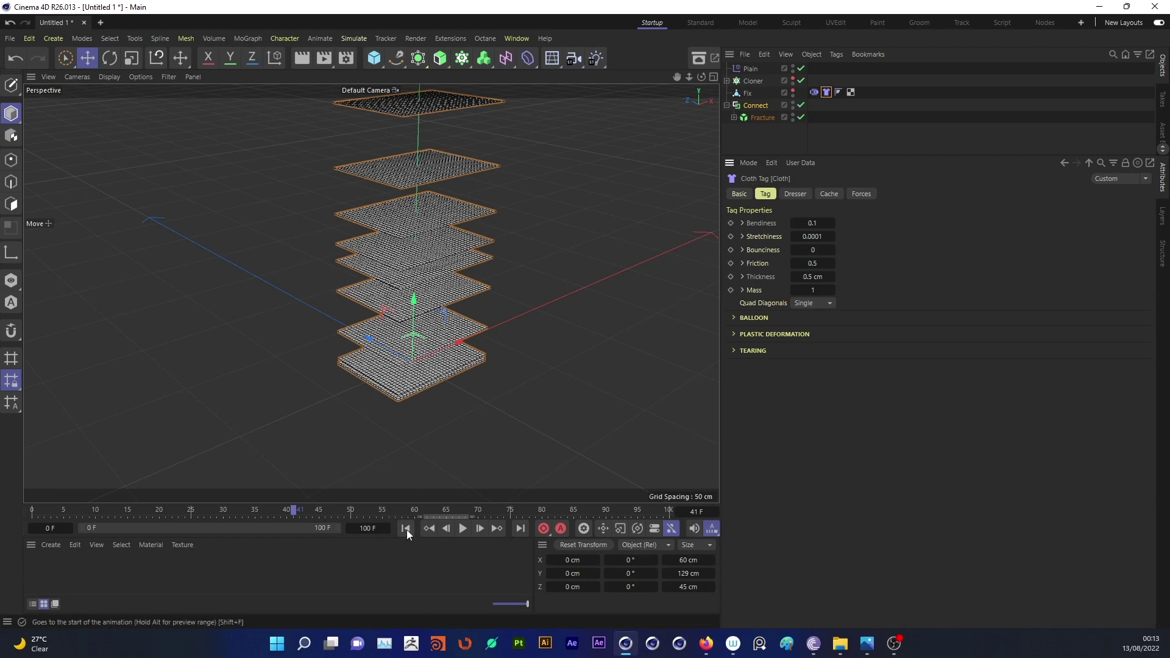
{"action": "left_click", "coordinate": [406, 529]}
{"action": "left_click", "coordinate": [462, 532]}
{"action": "left_click", "coordinate": [464, 529]}
{"action": "left_click", "coordinate": [406, 529]}
{"action": "left_click", "coordinate": [464, 528]}
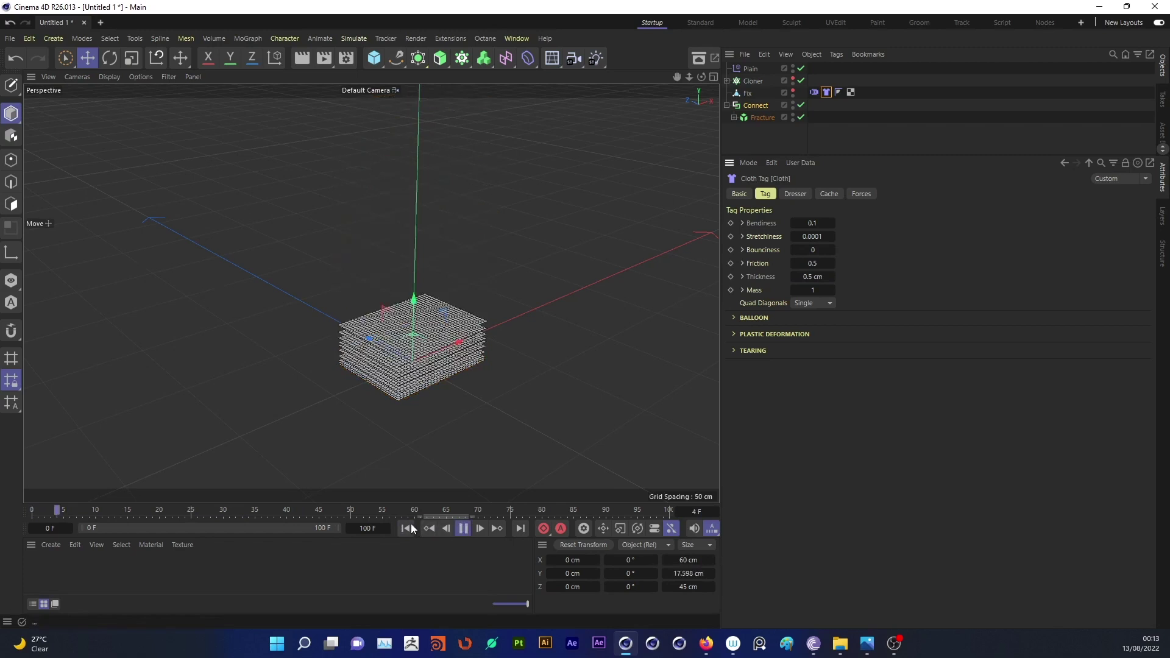
{"action": "left_click", "coordinate": [462, 528]}
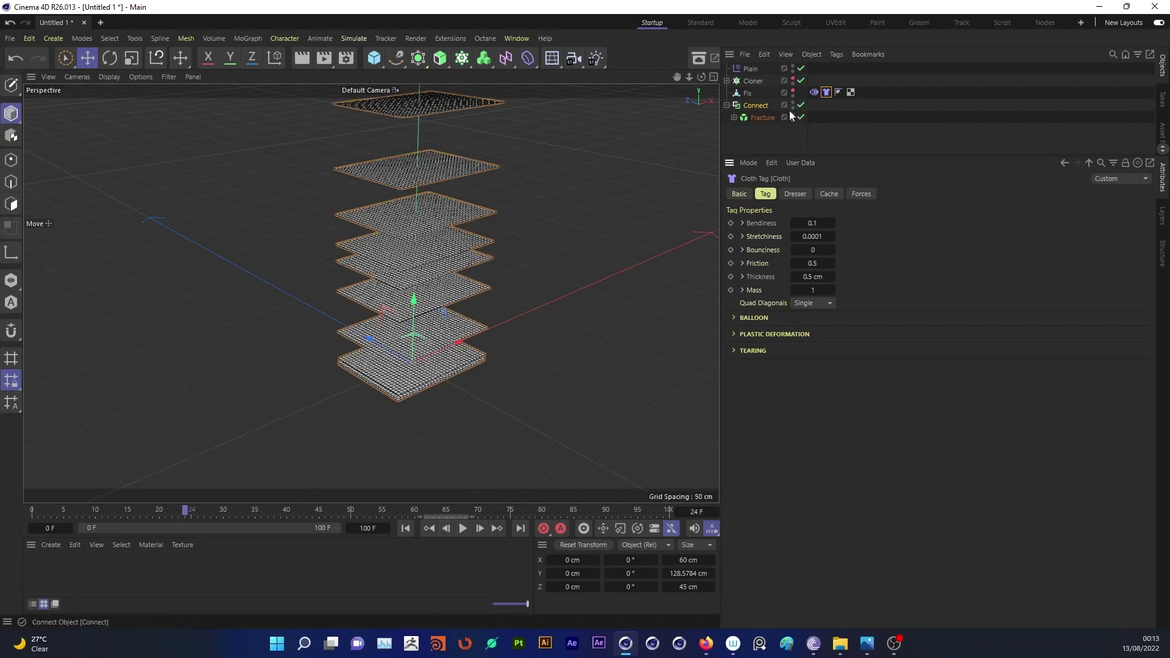
Pin the Cloth Belt points to Connect with Set, then rewind to frame 0.
{"action": "left_click", "coordinate": [761, 116]}
{"action": "left_click", "coordinate": [827, 92]}
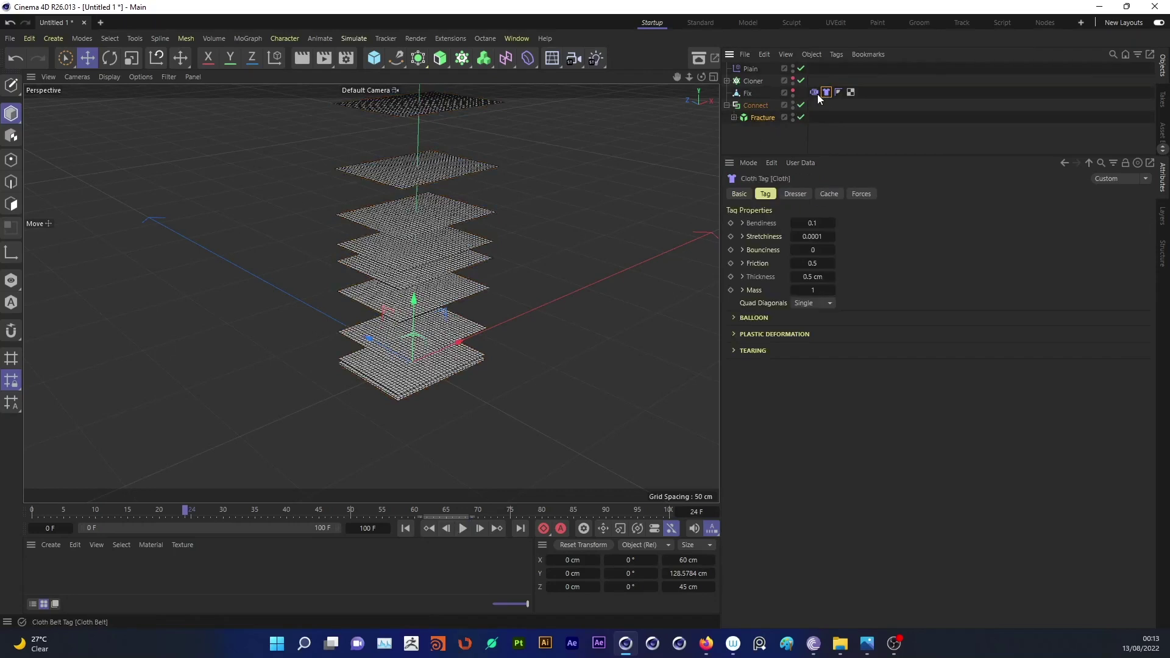
{"action": "mouse_move", "coordinate": [451, 341]}
{"action": "left_mouse_down", "text": "alt"}
{"action": "mouse_move", "coordinate": [462, 290]}
{"action": "mouse_move", "coordinate": [438, 262]}
{"action": "mouse_move", "coordinate": [488, 256]}
{"action": "left_mouse_up", "text": "alt"}
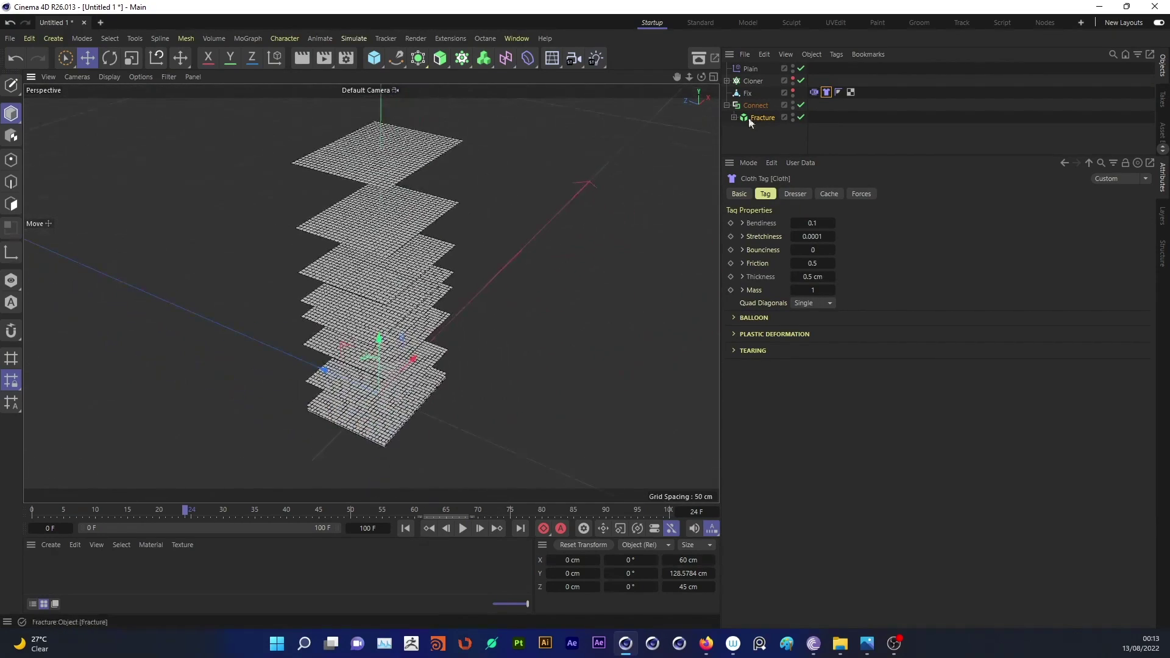
{"action": "left_click", "coordinate": [814, 92]}
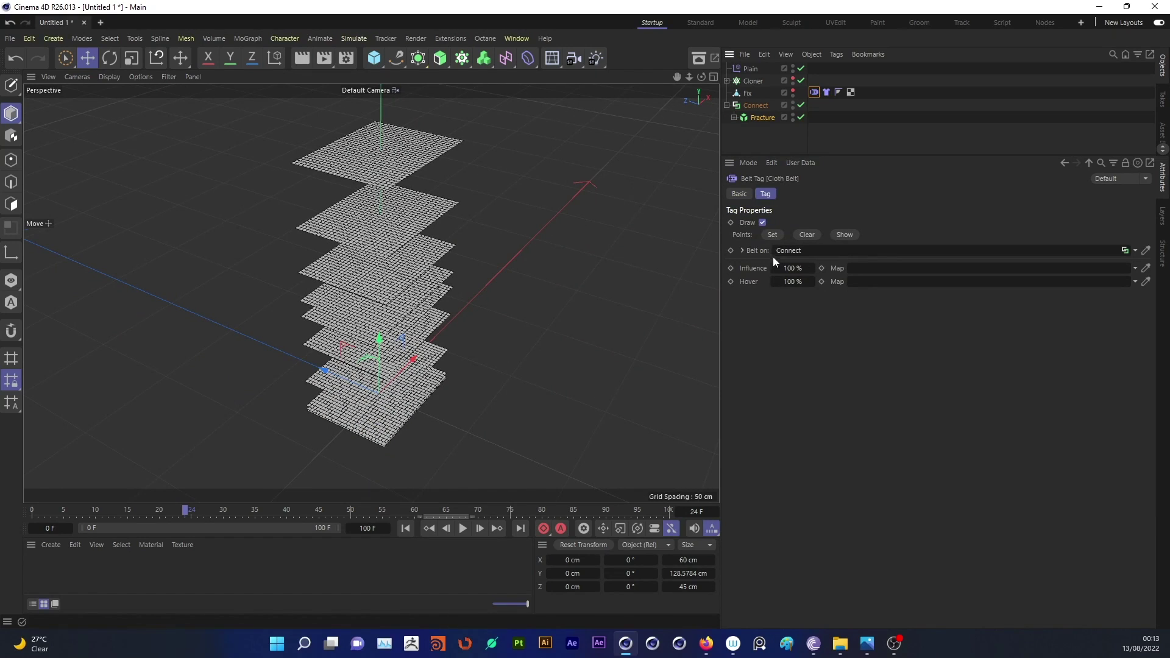
{"action": "left_click", "coordinate": [772, 234]}
{"action": "left_click", "coordinate": [405, 528]}
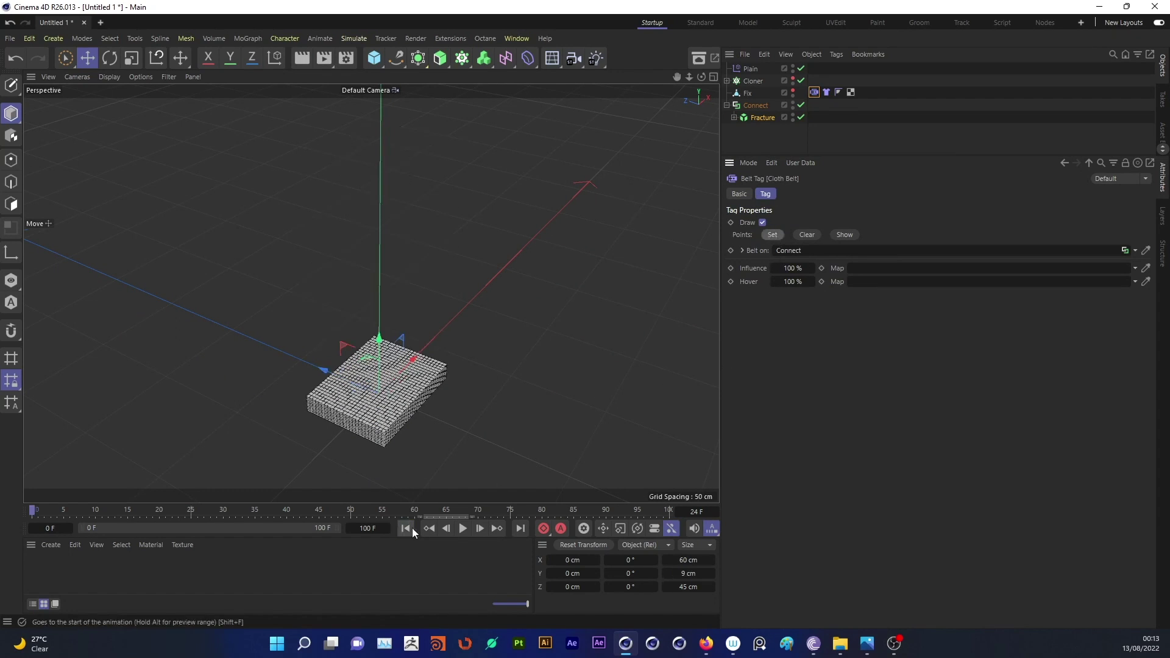
Inspect the fractured box, then switch to the Behance reference page.
{"action": "left_click", "coordinate": [755, 117]}
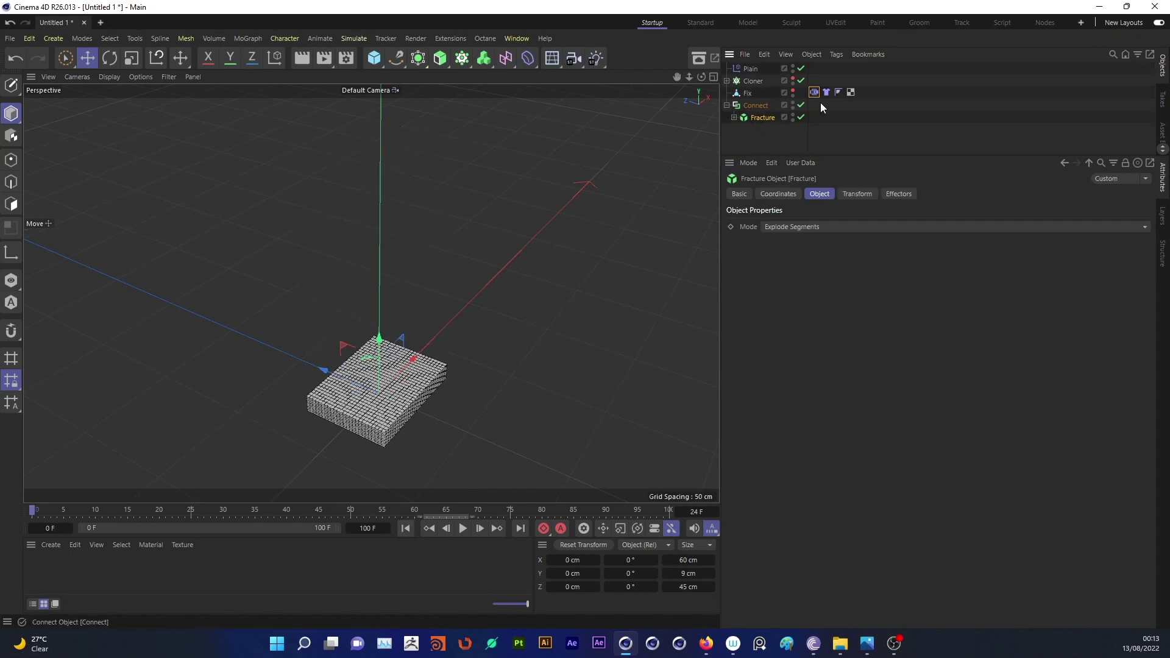
{"action": "left_click_drag", "start_coordinate": [338, 352], "coordinate": [366, 341], "text": "alt"}
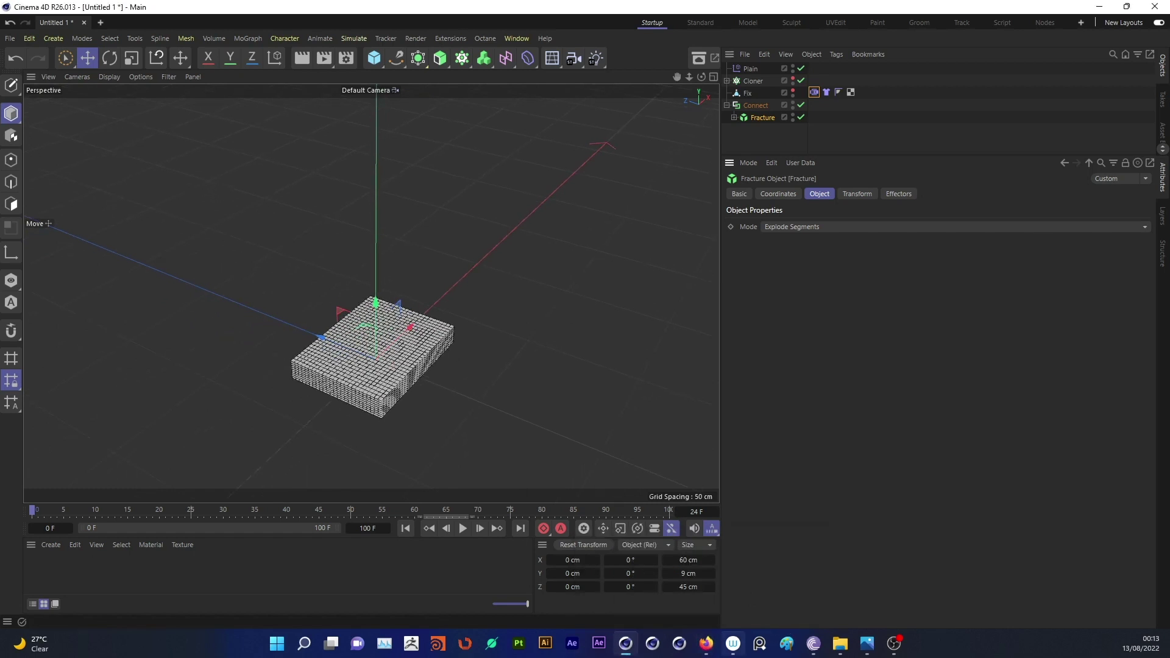
{"action": "left_click", "coordinate": [737, 594]}
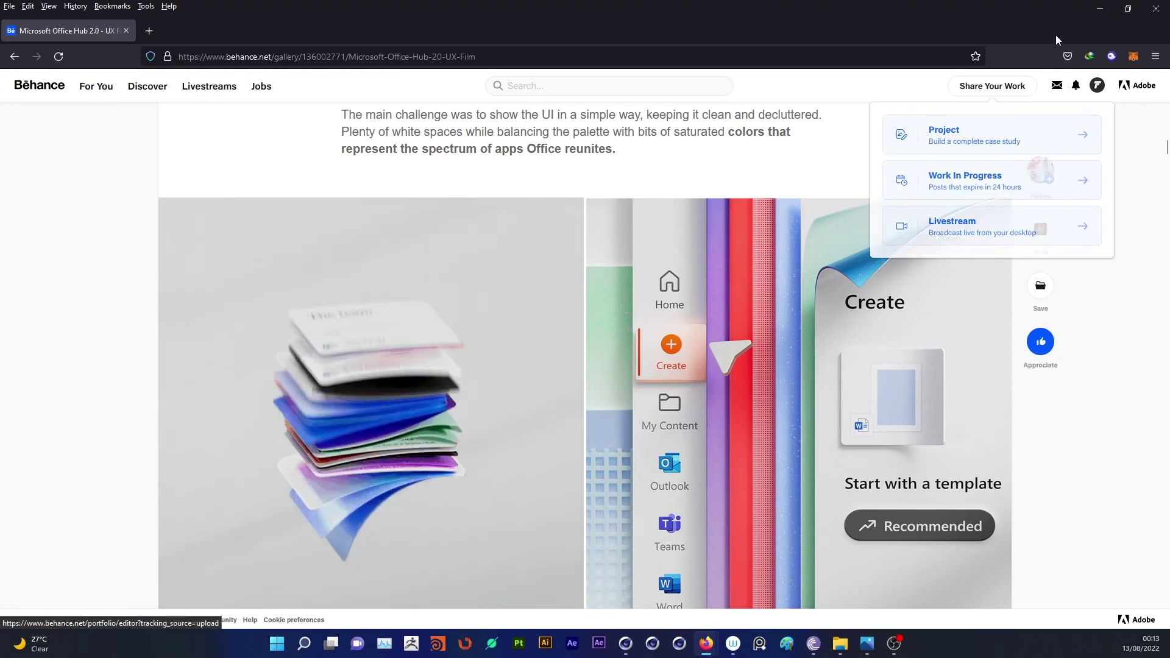
{"action": "left_click", "coordinate": [1102, 14]}
{"action": "mouse_move", "coordinate": [352, 342]}
{"action": "left_mouse_down", "text": "alt"}
{"action": "mouse_move", "coordinate": [404, 274]}
{"action": "mouse_move", "coordinate": [707, 101]}
{"action": "left_mouse_up", "text": "alt"}
{"action": "left_click", "coordinate": [754, 106]}
{"action": "left_click", "coordinate": [758, 127]}
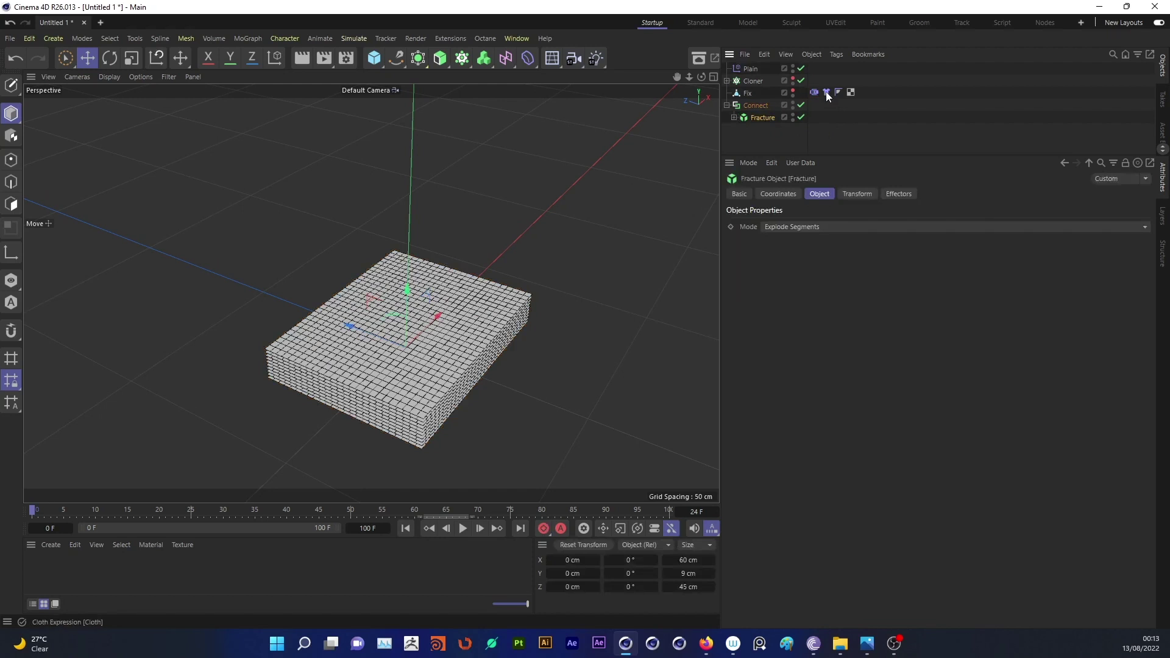
Disable the Cloth tag on Fix.
{"action": "left_click", "coordinate": [890, 193]}
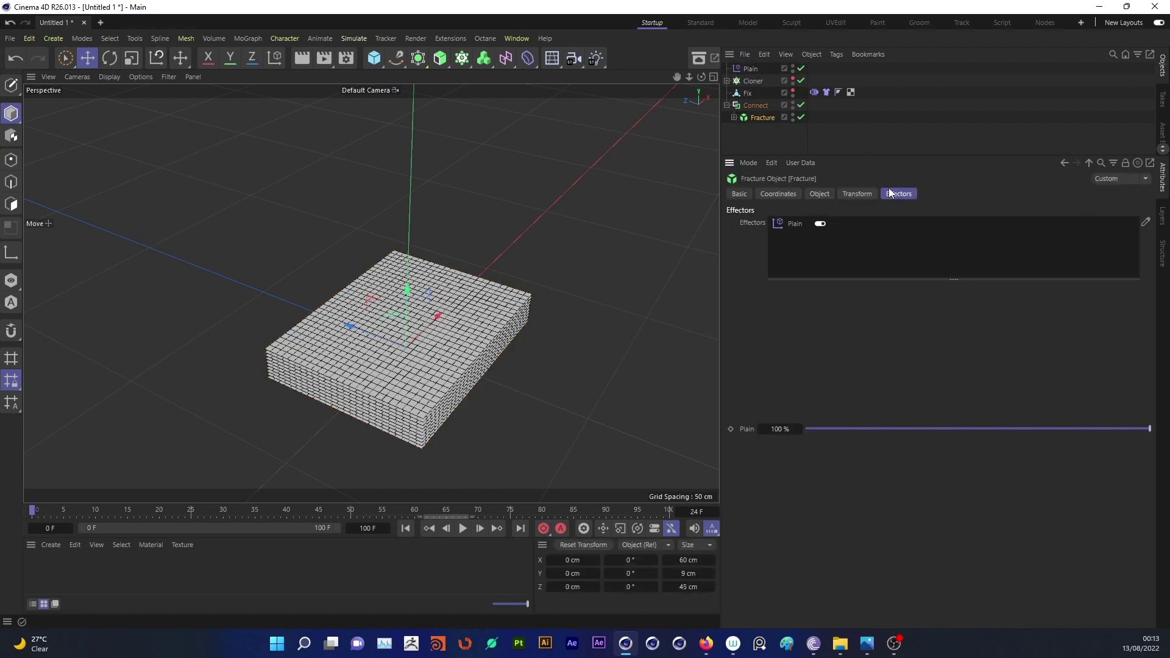
{"action": "left_click", "coordinate": [752, 105]}
{"action": "left_click", "coordinate": [825, 93]}
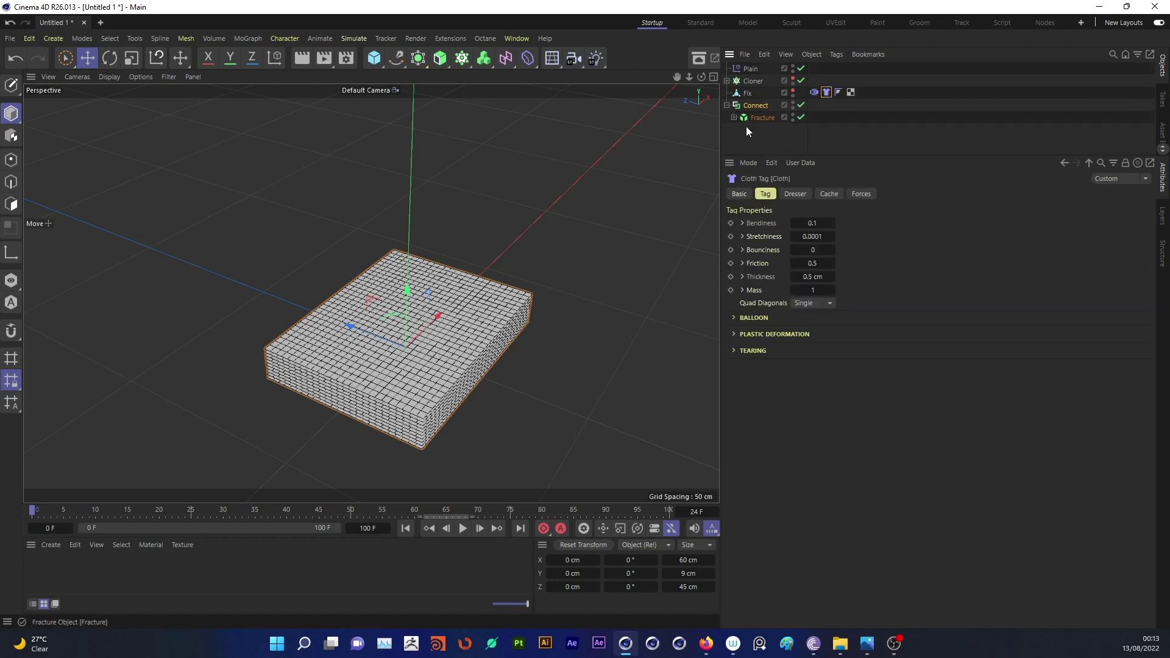
{"action": "left_click", "coordinate": [739, 193]}
{"action": "left_click", "coordinate": [795, 193]}
{"action": "left_click", "coordinate": [739, 193]}
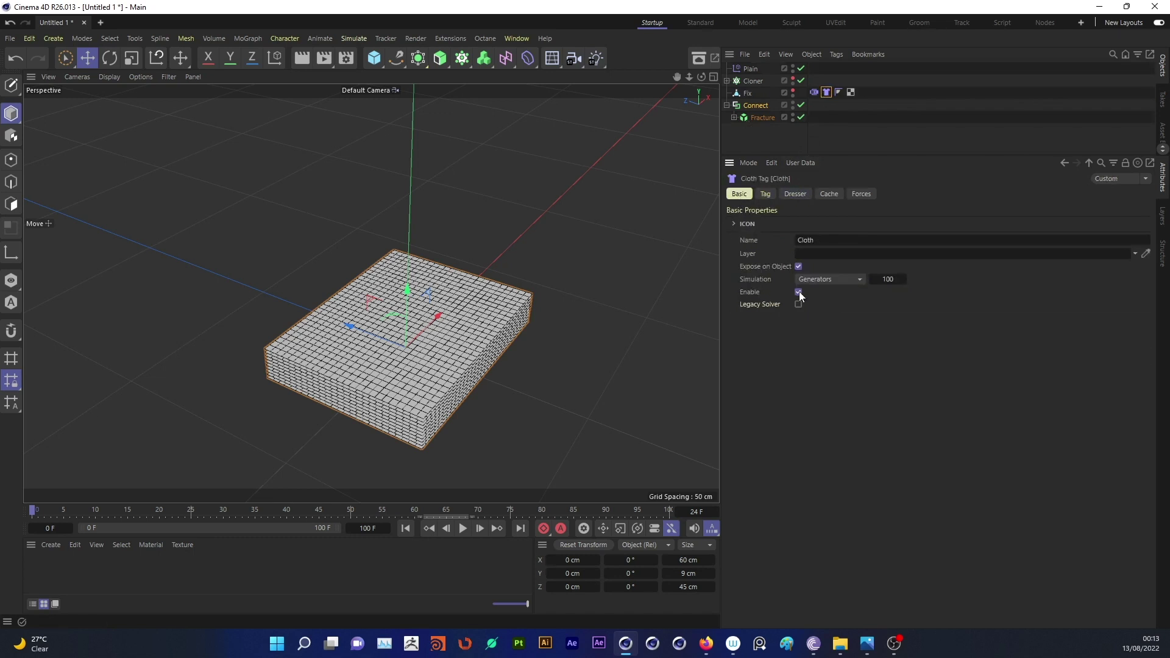
Bake Connect into a polygon object named Expoeot and hide Fix in the viewport.
{"action": "left_click", "coordinate": [756, 105]}
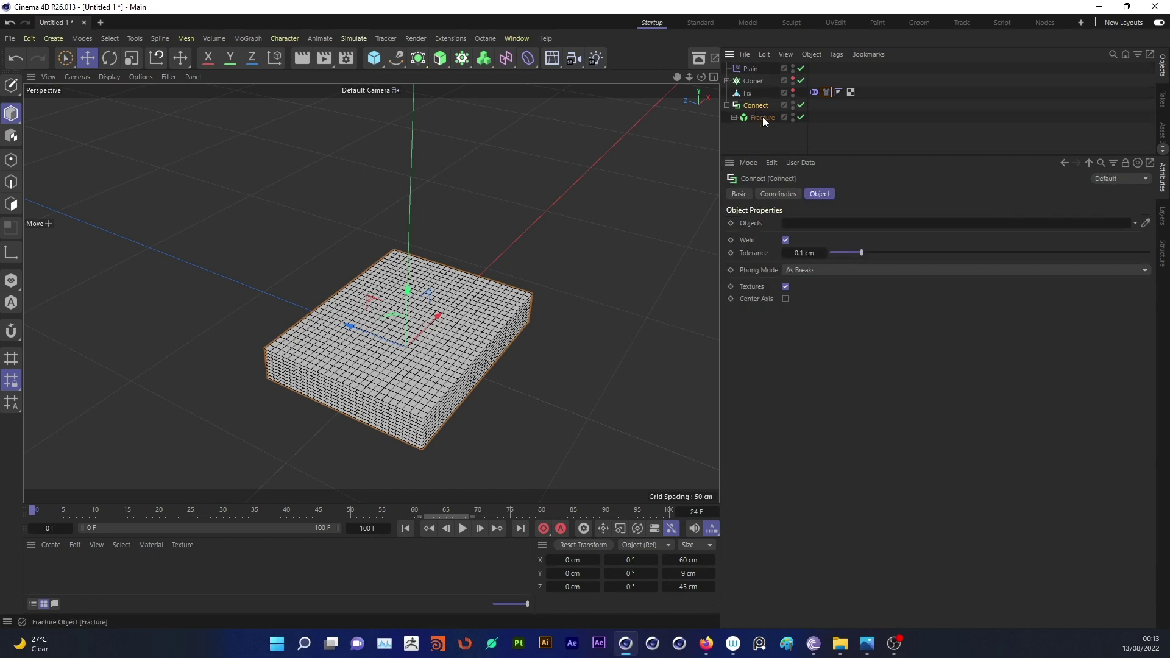
{"action": "left_click", "coordinate": [826, 92]}
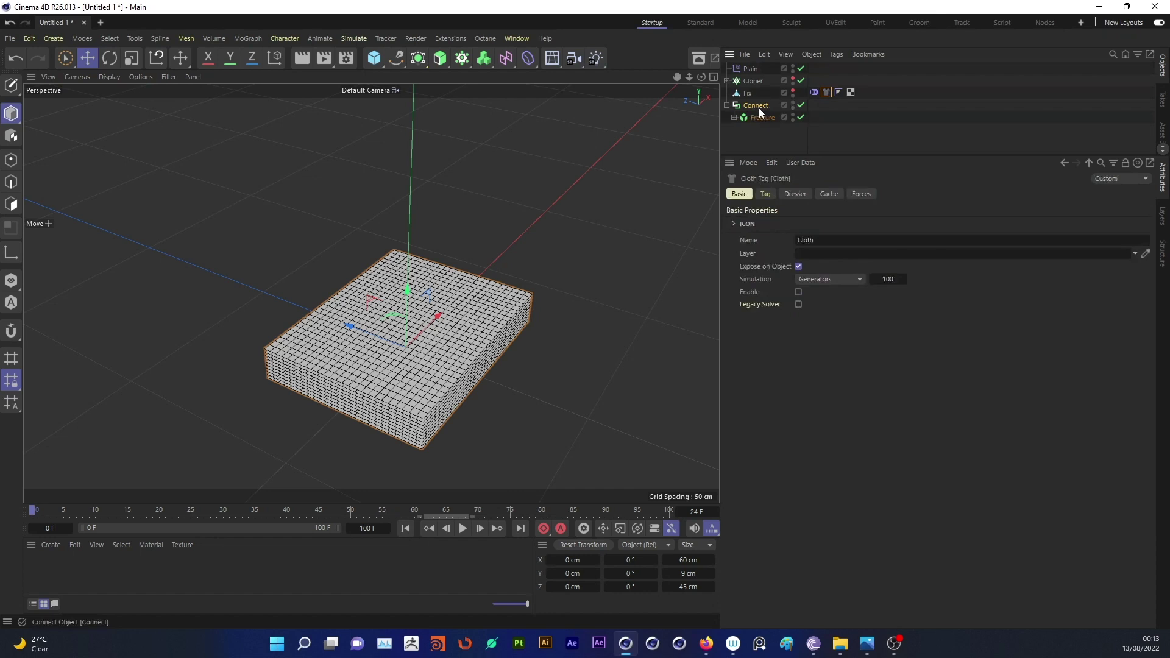
{"action": "right_click", "coordinate": [759, 112]}
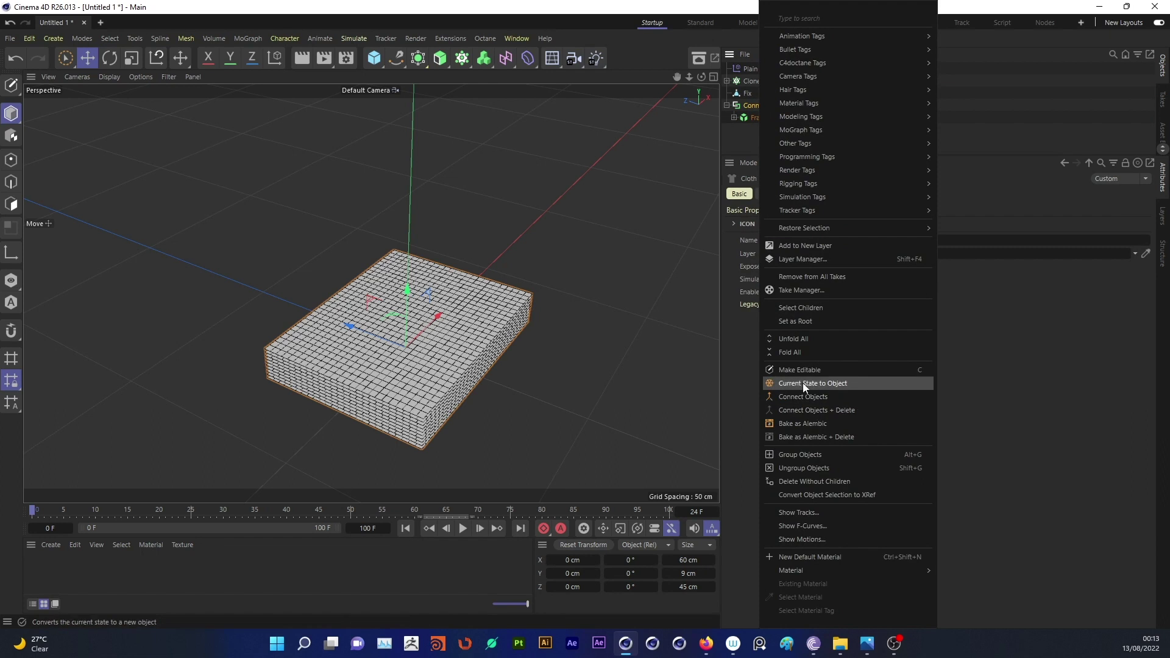
{"action": "left_click", "coordinate": [805, 383]}
{"action": "left_click", "coordinate": [753, 130]}
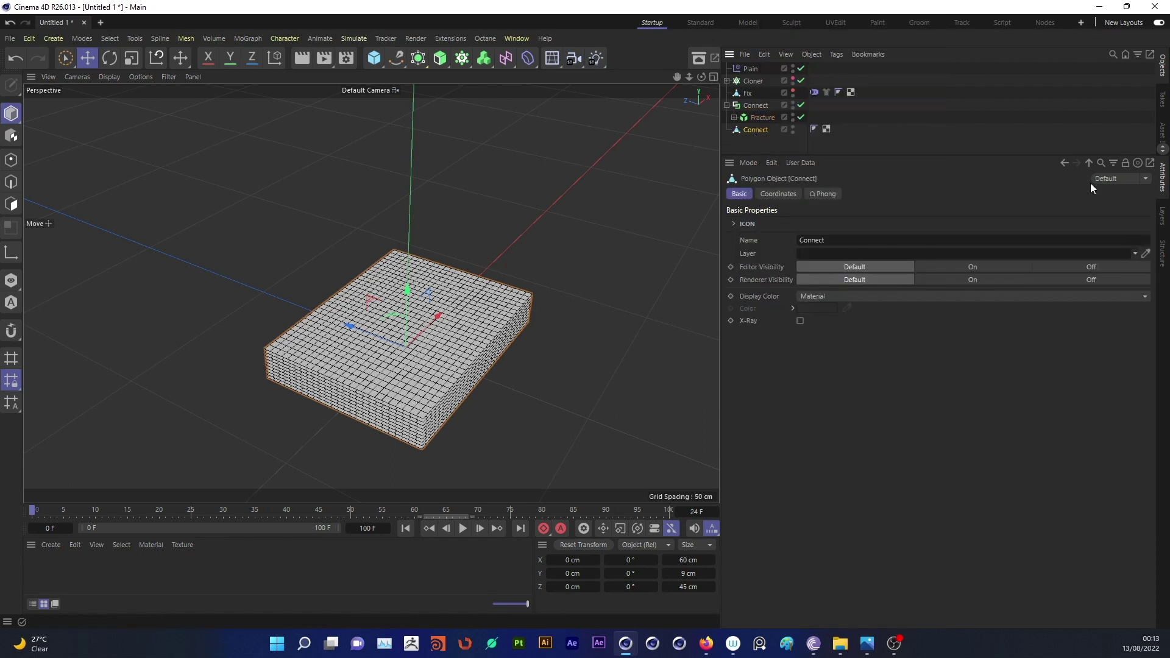
{"action": "type", "text": "B"}
{"action": "type", "text": "Explod"}
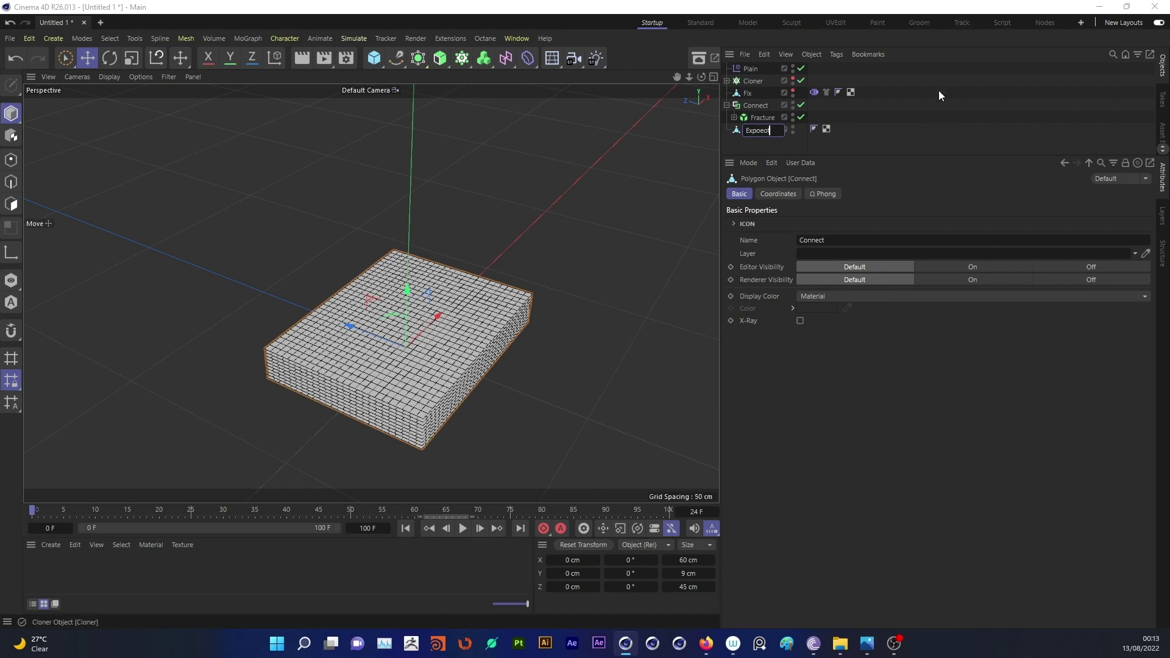
{"action": "type", "text": "eot"}
{"action": "key", "text": "Return"}
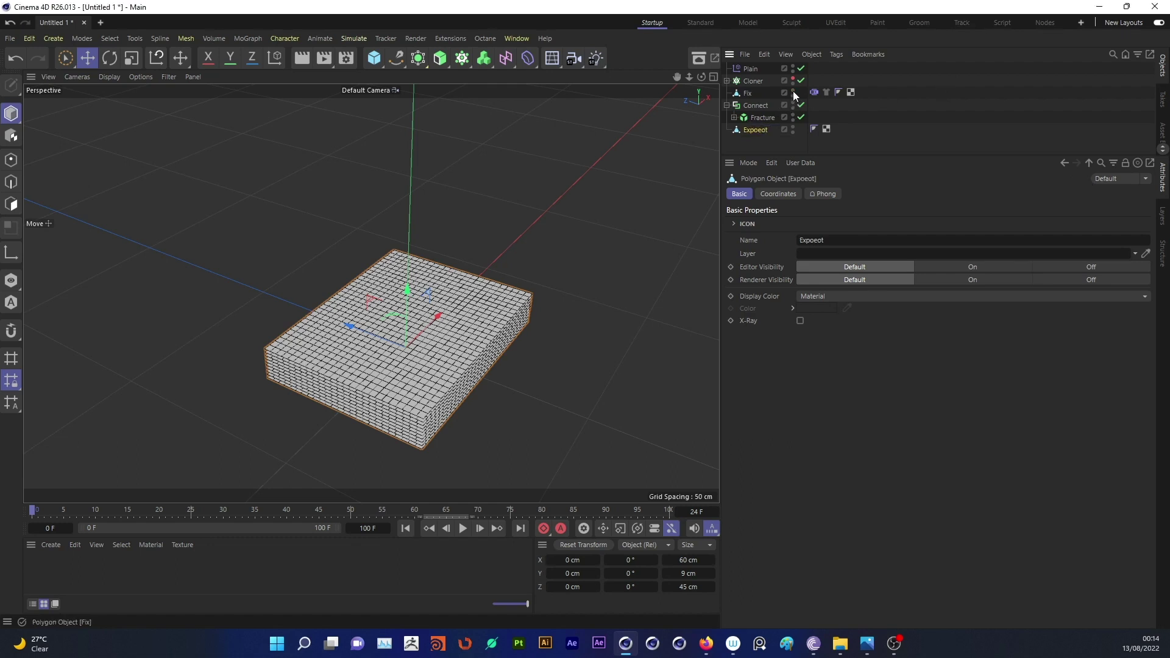
{"action": "double_click", "coordinate": [792, 91]}
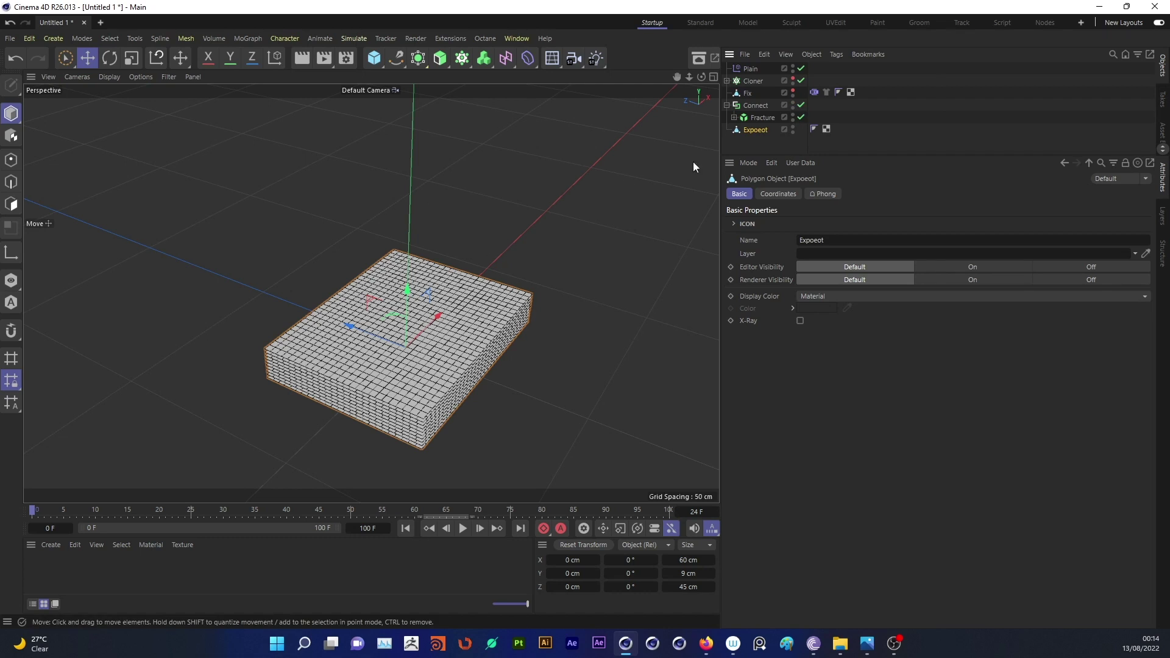
Add a Pose Morph tag to Expoeot with Points enabled and Pose.0 removed.
{"action": "right_click", "coordinate": [756, 129]}
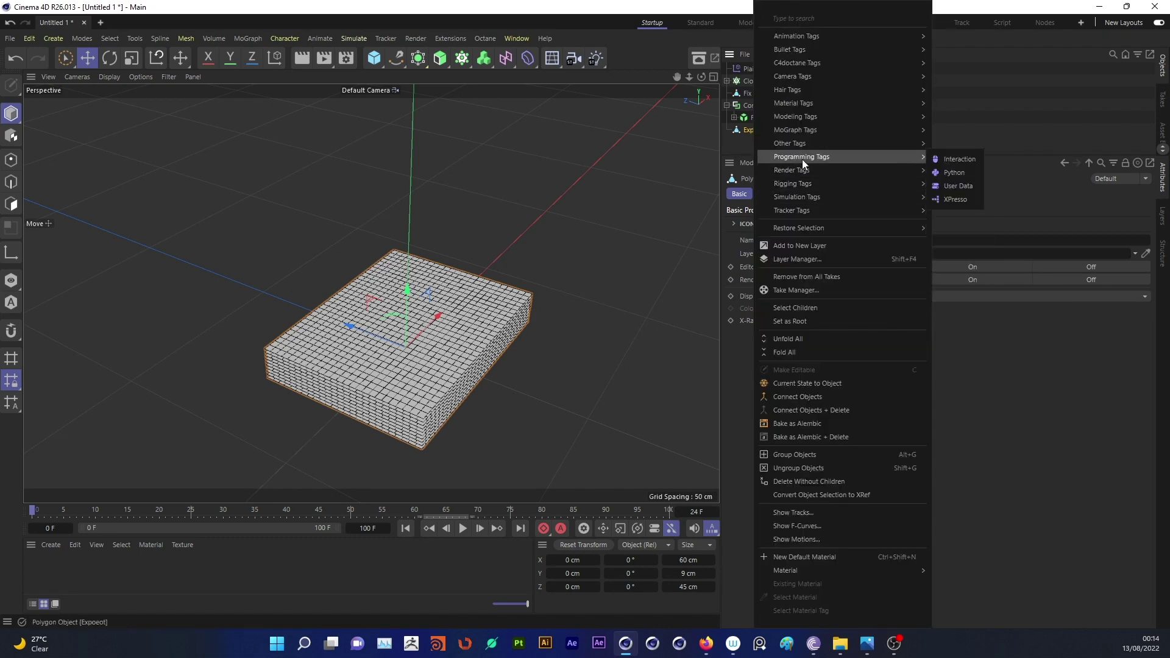
{"action": "mouse_move", "coordinate": [792, 184]}
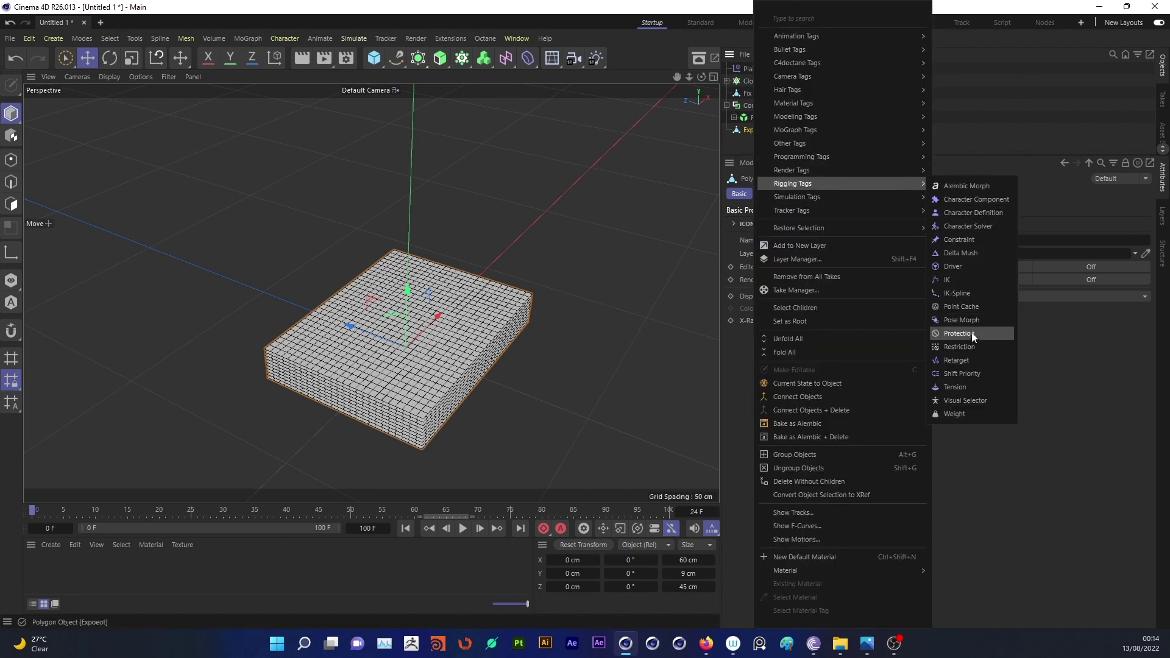
{"action": "left_click", "coordinate": [963, 320]}
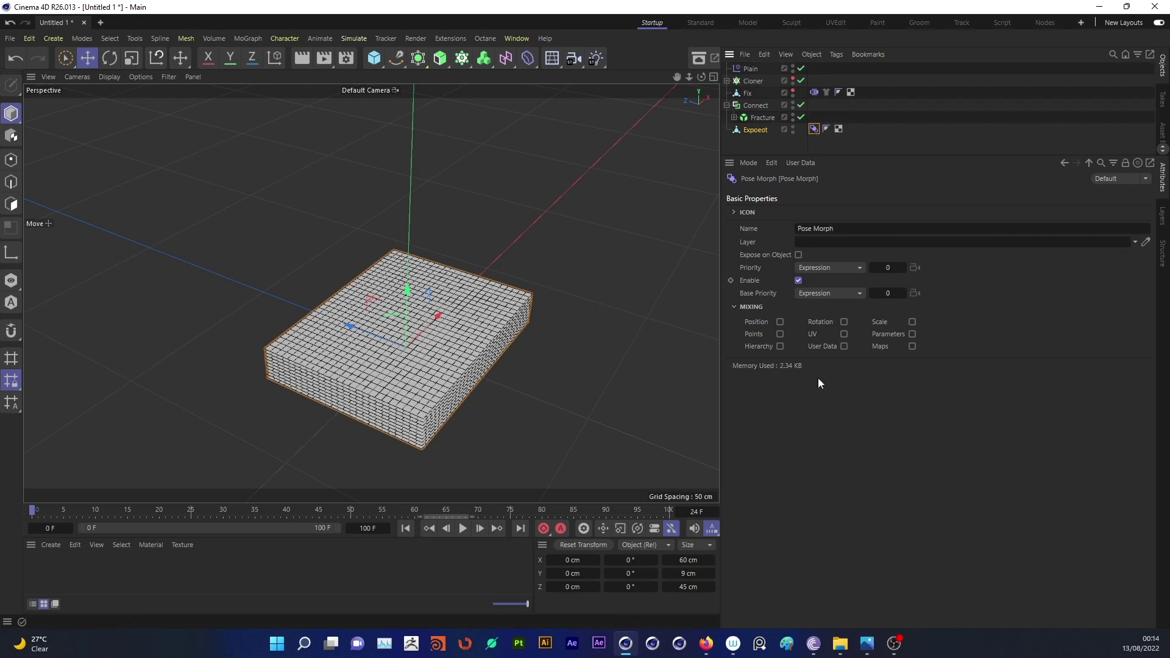
{"action": "left_click", "coordinate": [781, 335]}
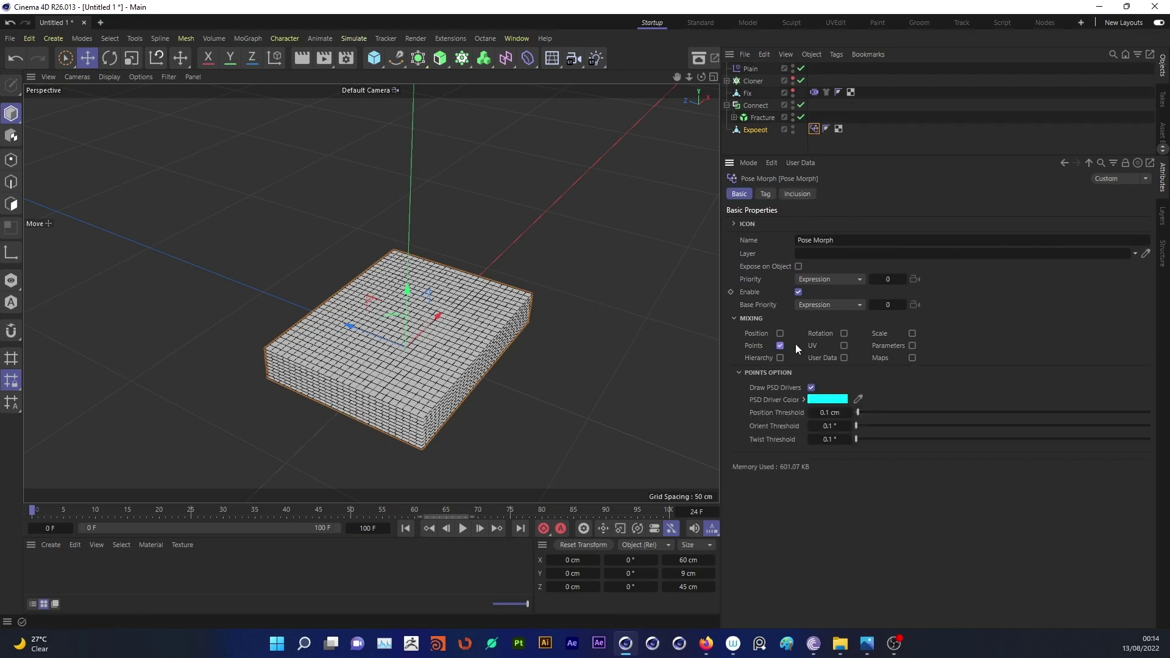
{"action": "left_click", "coordinate": [765, 194]}
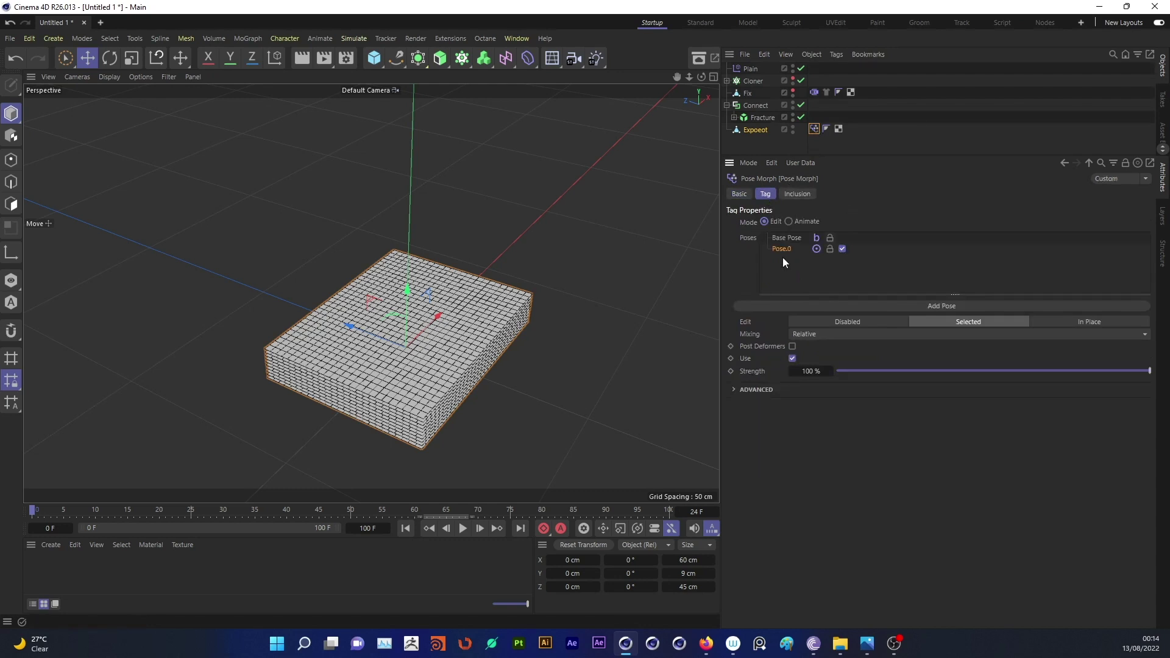
{"action": "key", "text": "Delete"}
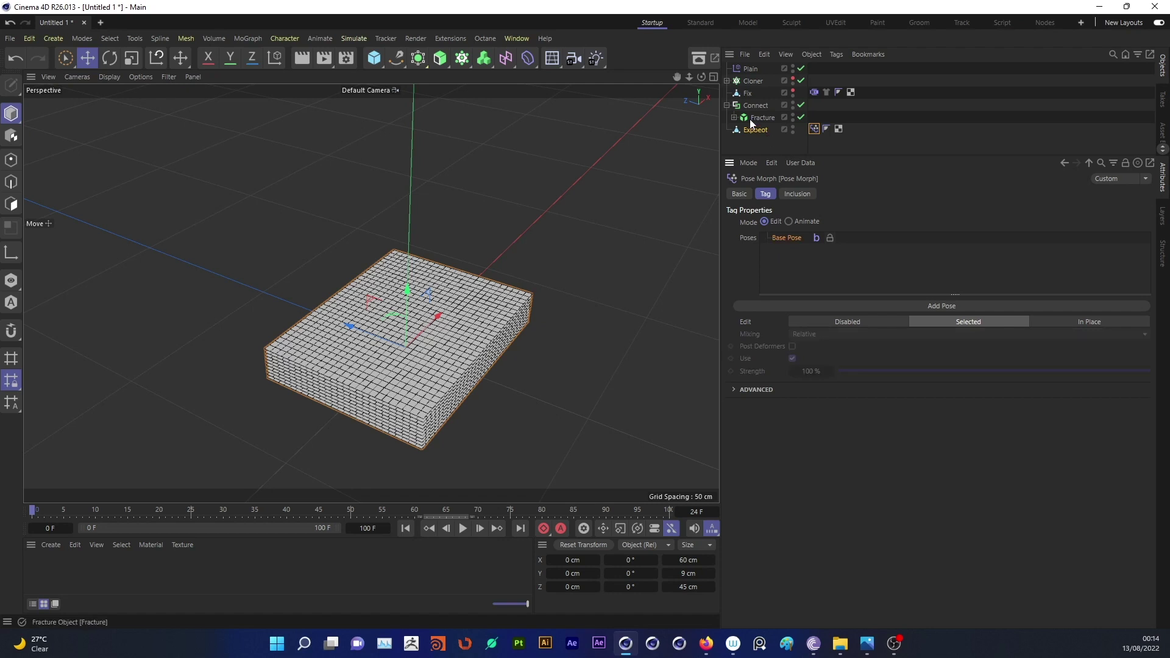
Add Connect as an absolute pose target and preview strength from 0% to 100%.
{"action": "left_click_drag", "start_coordinate": [755, 106], "coordinate": [790, 268]}
{"action": "left_click", "coordinate": [585, 364]}
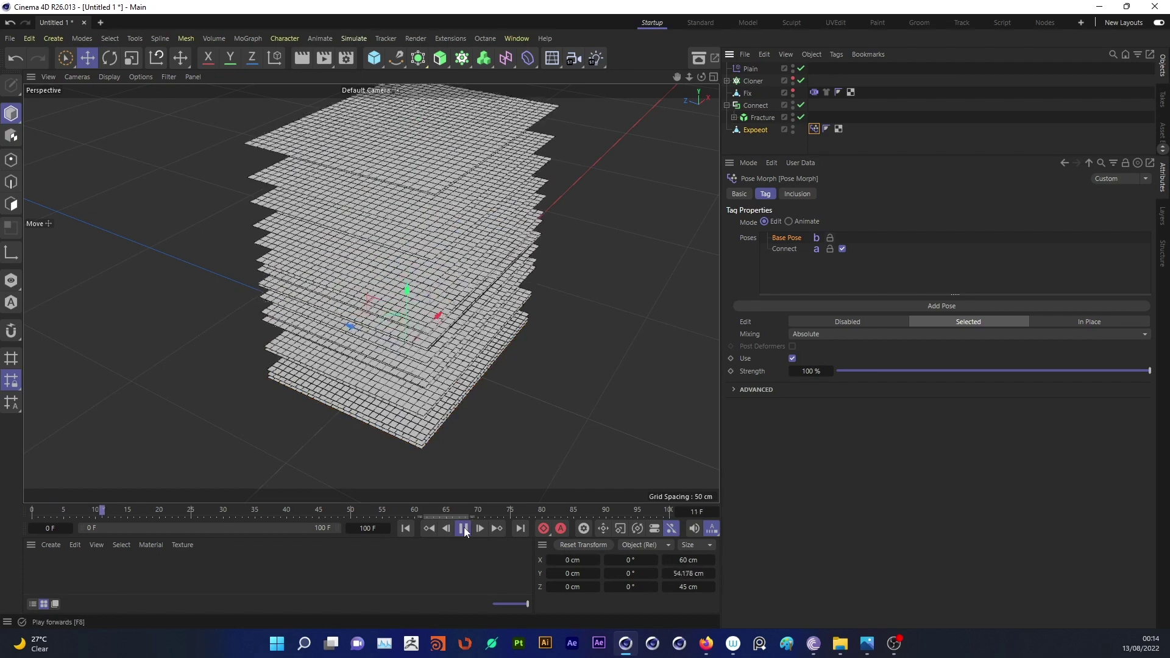
{"action": "left_click", "coordinate": [463, 529]}
{"action": "left_click_drag", "start_coordinate": [1110, 369], "coordinate": [717, 366]}
{"action": "mouse_move", "coordinate": [837, 371]}
{"action": "left_mouse_down"}
{"action": "mouse_move", "coordinate": [1121, 371]}
{"action": "mouse_move", "coordinate": [731, 367]}
{"action": "mouse_move", "coordinate": [1151, 370]}
{"action": "left_mouse_up"}
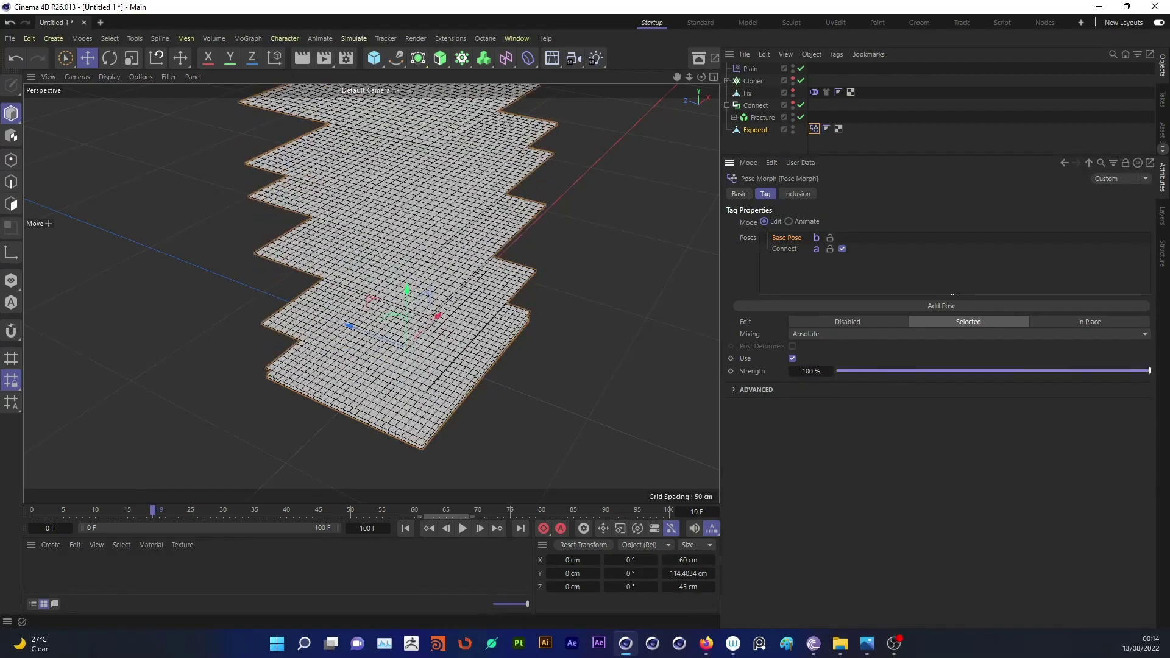
Rewind to frame 0 and retarget Fix's Cloth Belt onto Expoeot.
{"action": "left_click_drag", "start_coordinate": [152, 510], "coordinate": [24, 511]}
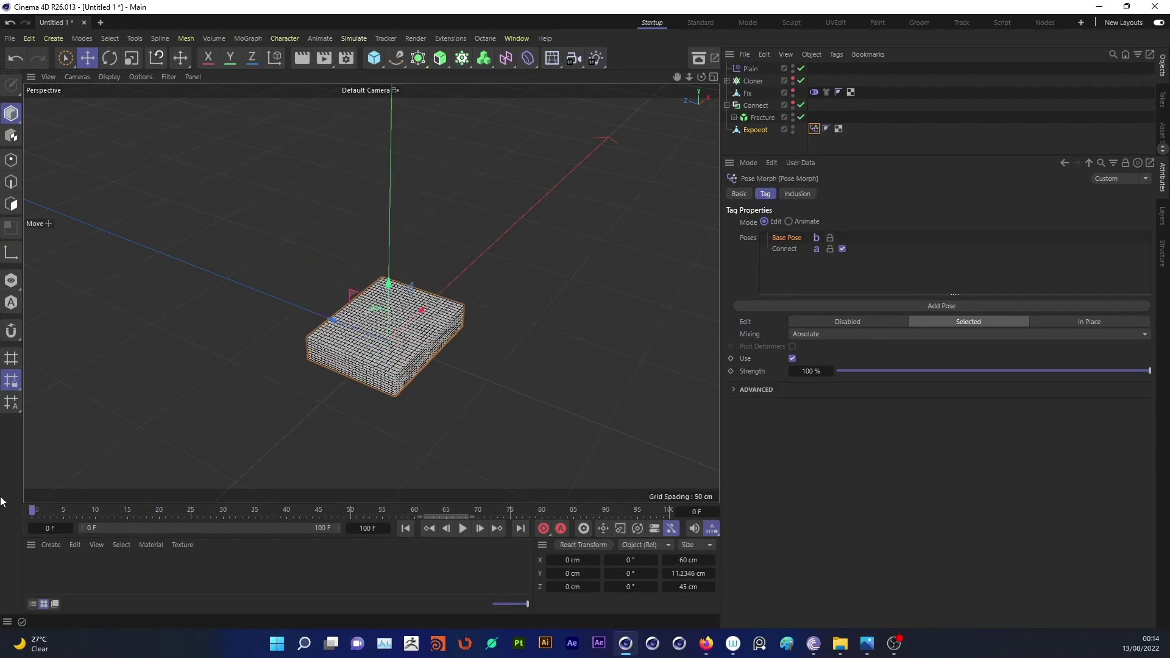
{"action": "left_click", "coordinate": [817, 139]}
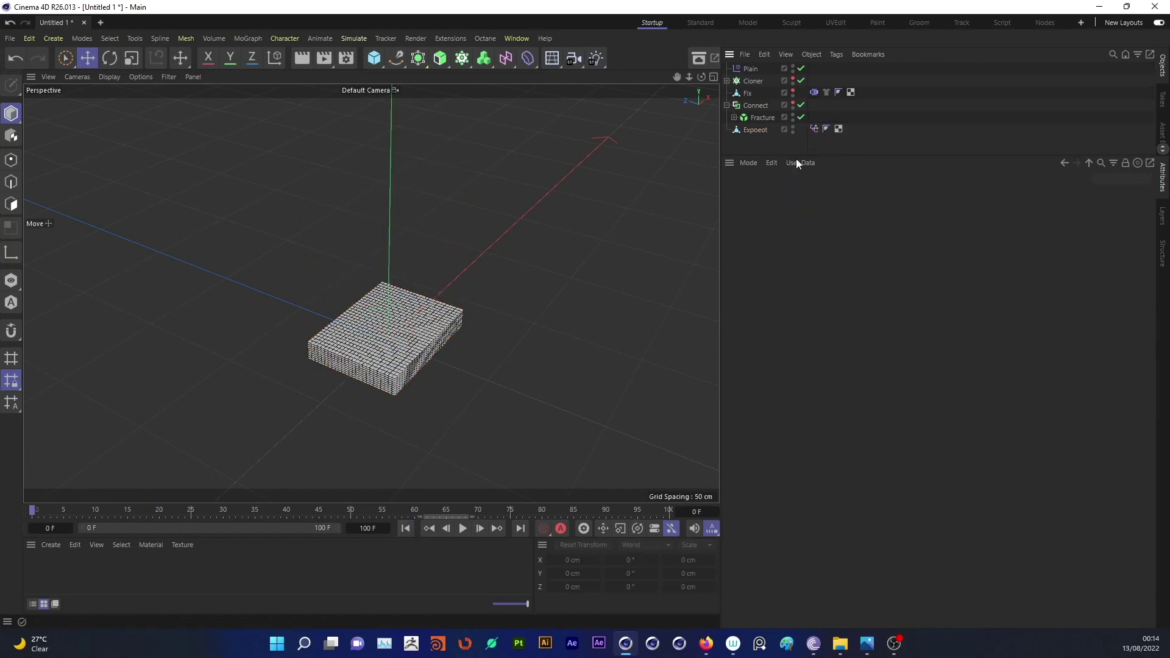
{"action": "left_click", "coordinate": [748, 93]}
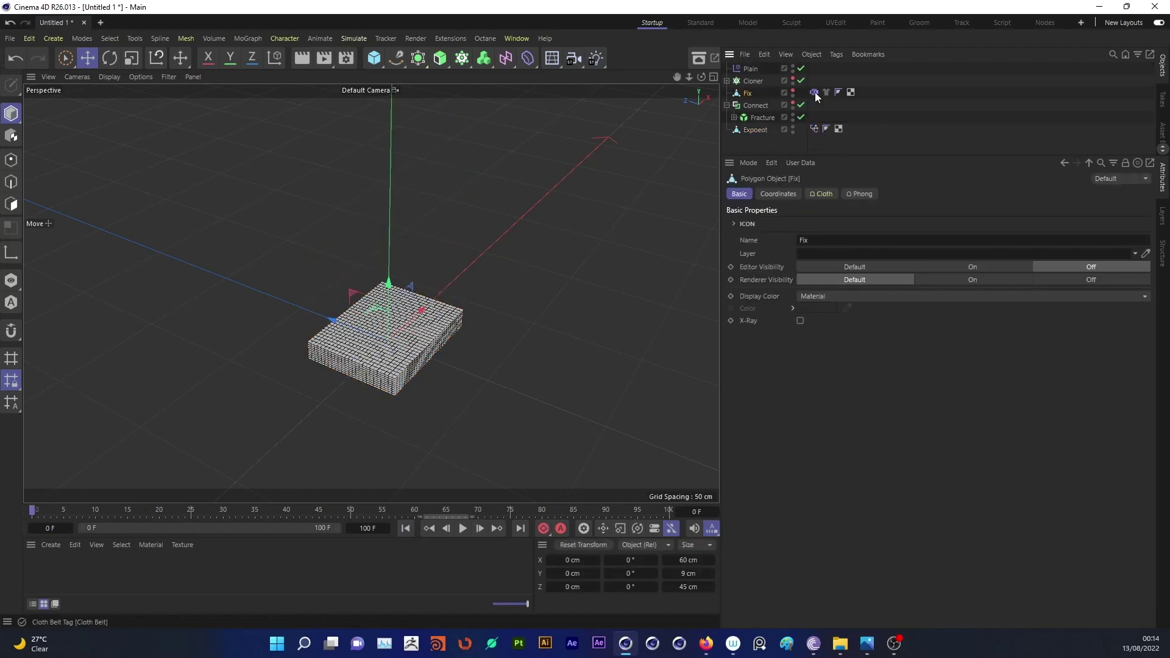
{"action": "left_click", "coordinate": [815, 93]}
{"action": "left_click", "coordinate": [753, 130]}
{"action": "left_click", "coordinate": [814, 93]}
{"action": "left_click", "coordinate": [754, 94]}
{"action": "left_click", "coordinate": [814, 93]}
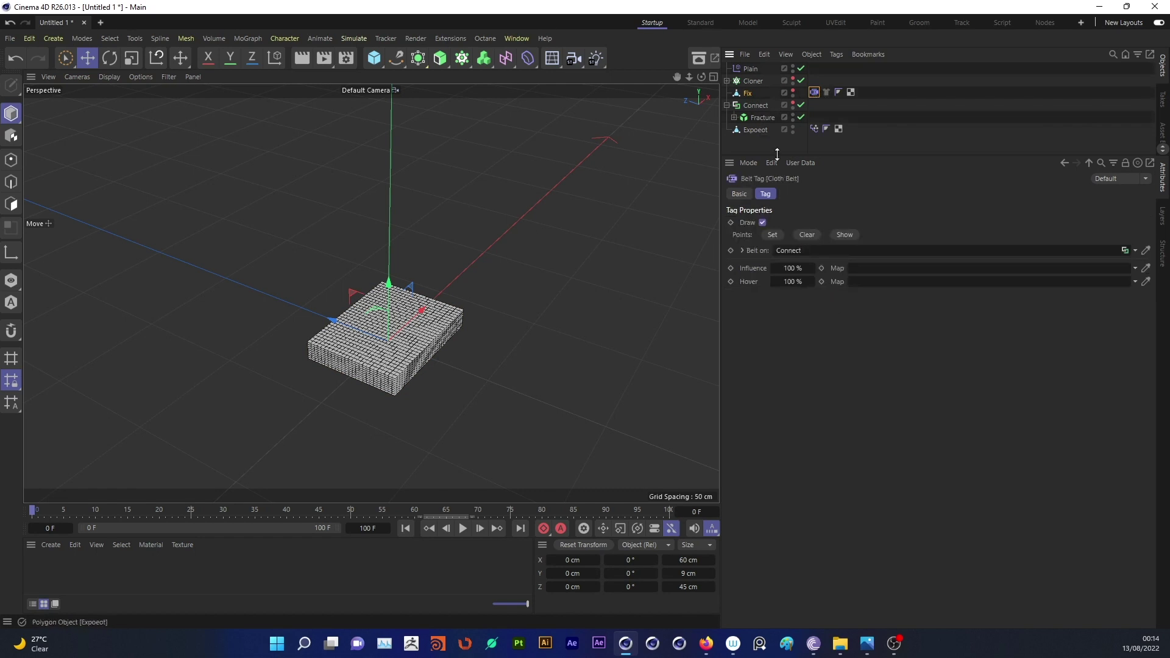
{"action": "left_click_drag", "start_coordinate": [751, 129], "coordinate": [790, 256]}
Switch to Points mode, hide Expoeot and show Fix in the viewport again.
{"action": "left_click", "coordinate": [11, 160]}
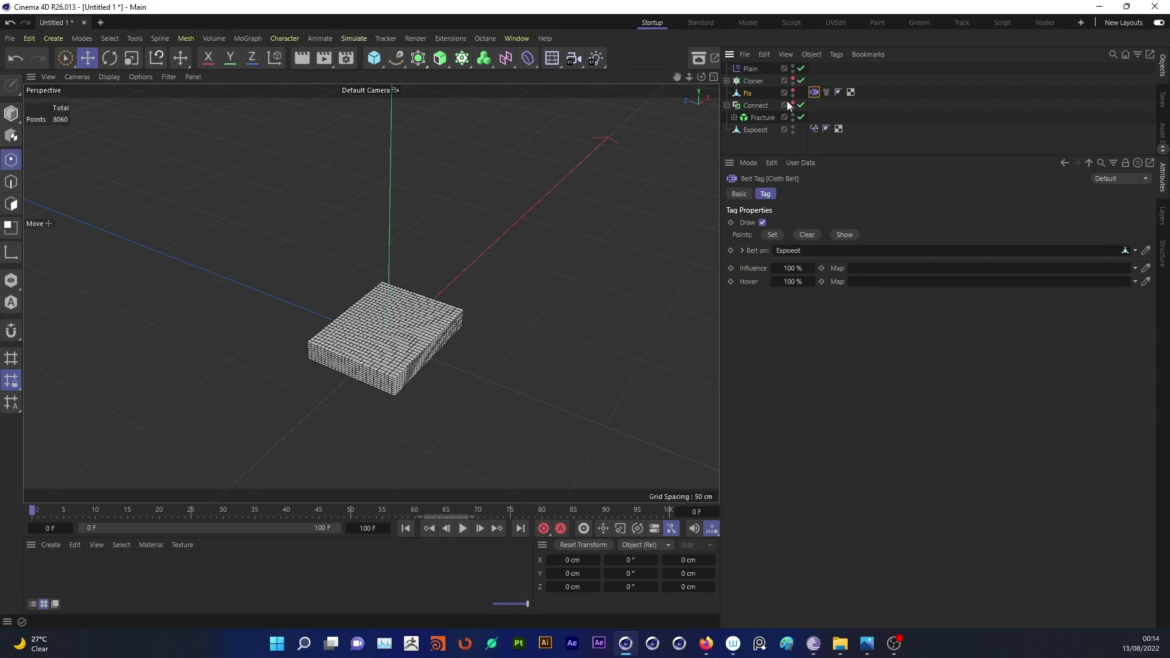
{"action": "left_click", "coordinate": [747, 94]}
{"action": "left_click", "coordinate": [814, 94]}
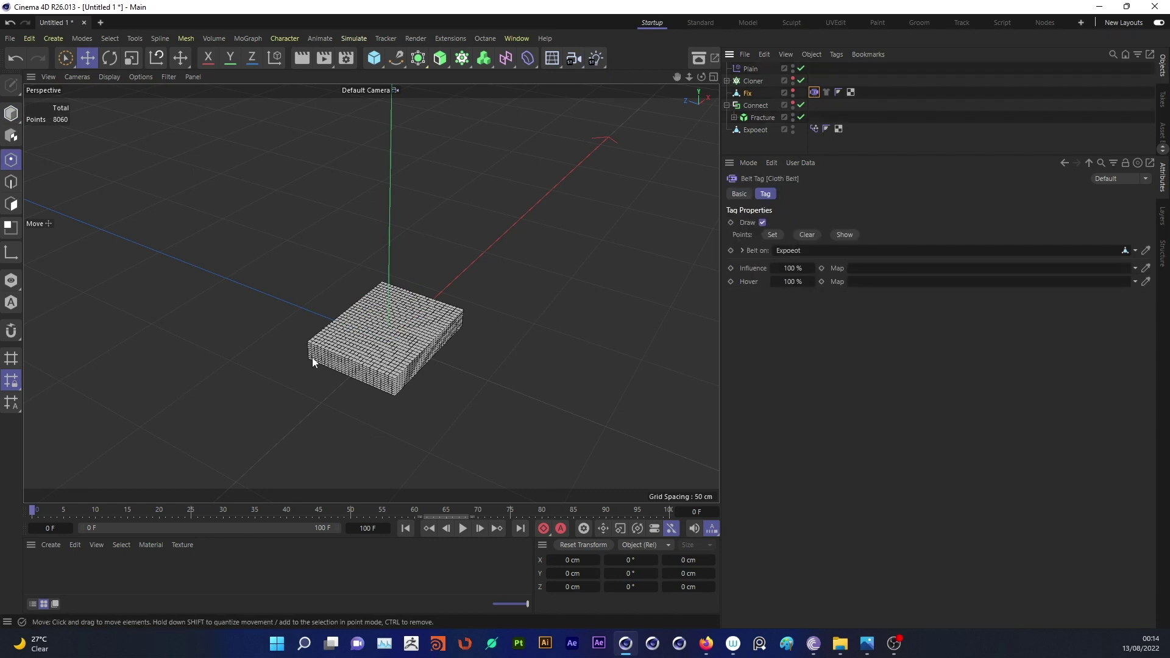
{"action": "left_click", "coordinate": [754, 129]}
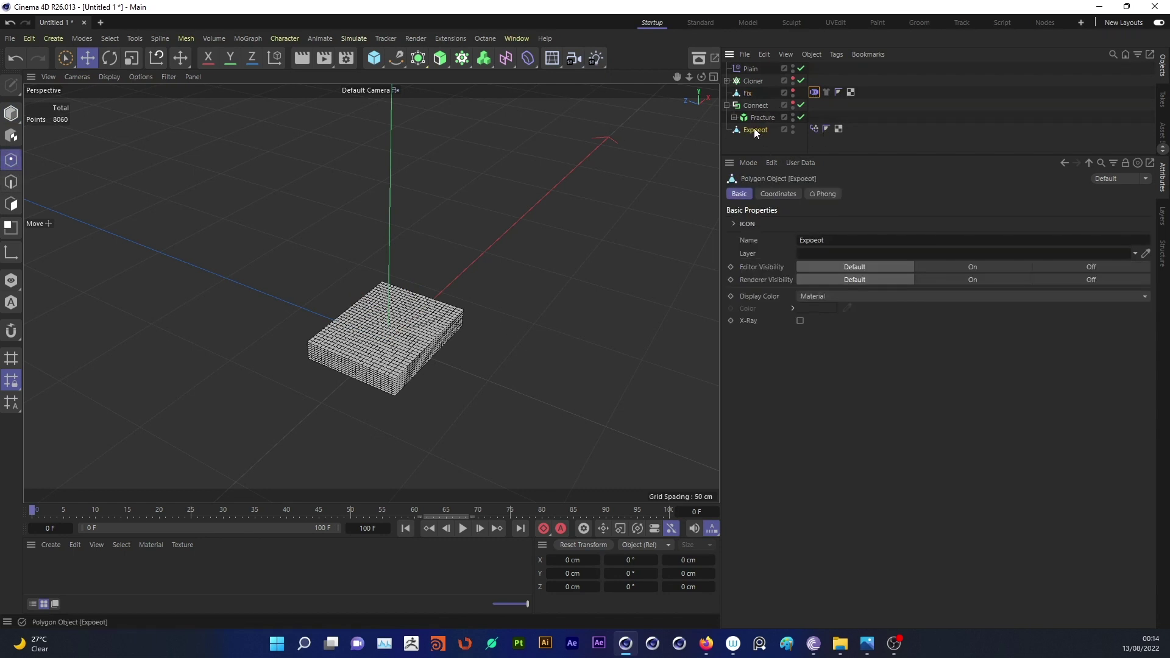
{"action": "left_click", "coordinate": [751, 93]}
{"action": "left_click", "coordinate": [793, 127]}
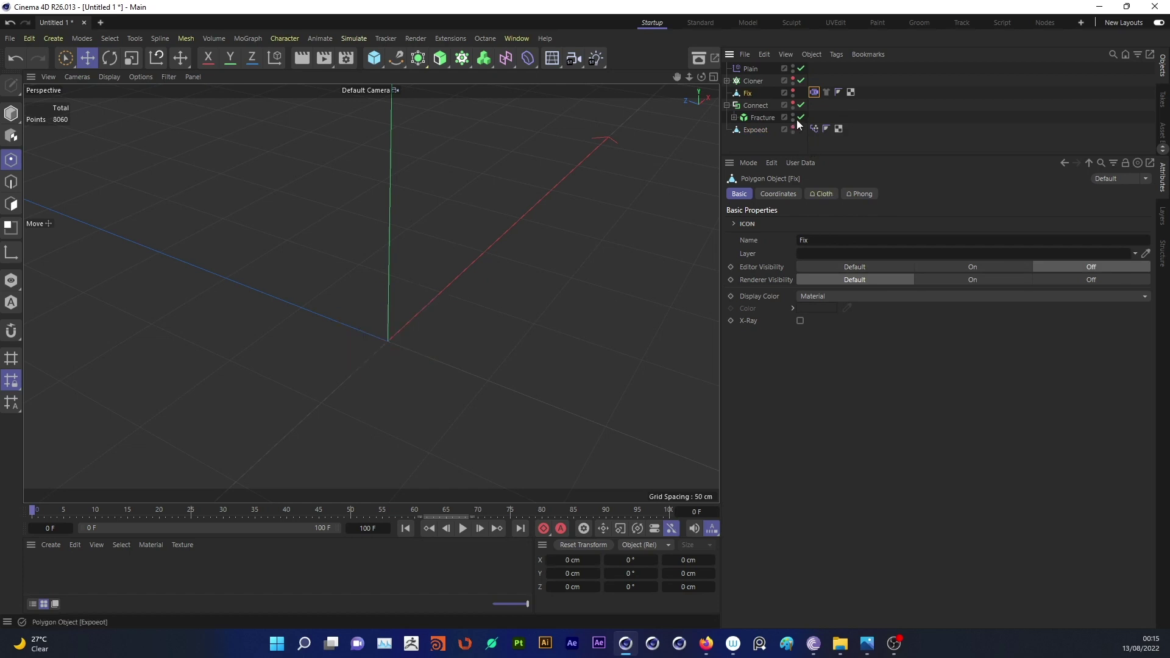
{"action": "left_click", "coordinate": [792, 92]}
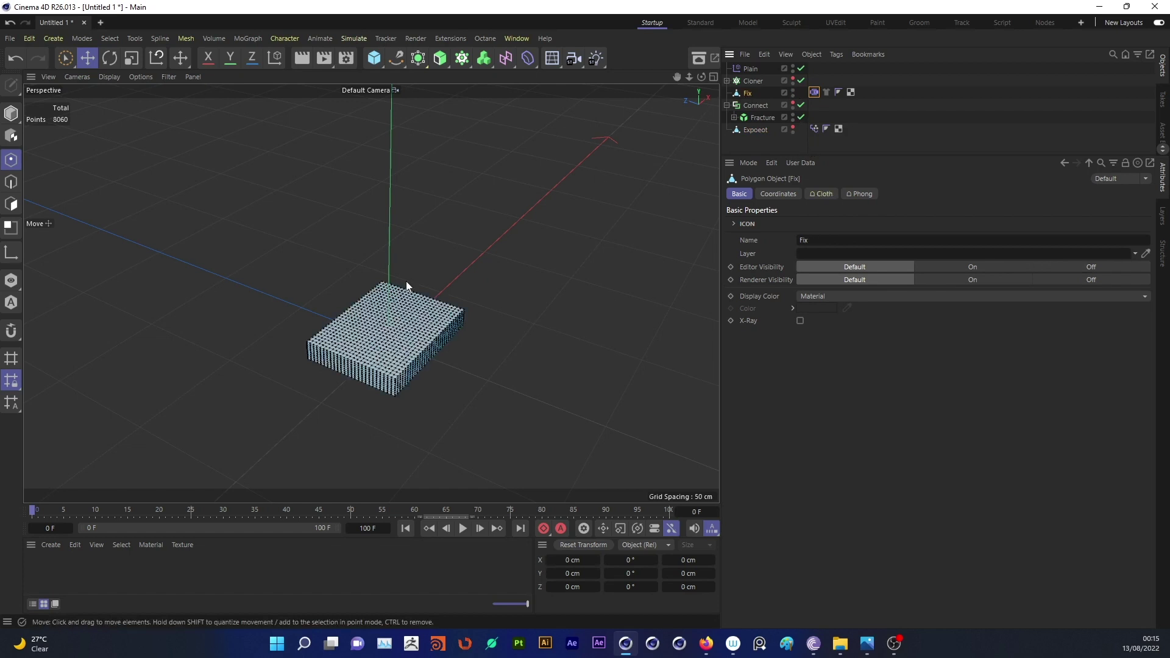
Select all 8,060 Fix points, set them as Cloth Belt points, then deselect.
{"action": "left_click_drag", "start_coordinate": [441, 328], "coordinate": [412, 317], "text": "alt"}
{"action": "key", "text": "ctrl+a"}
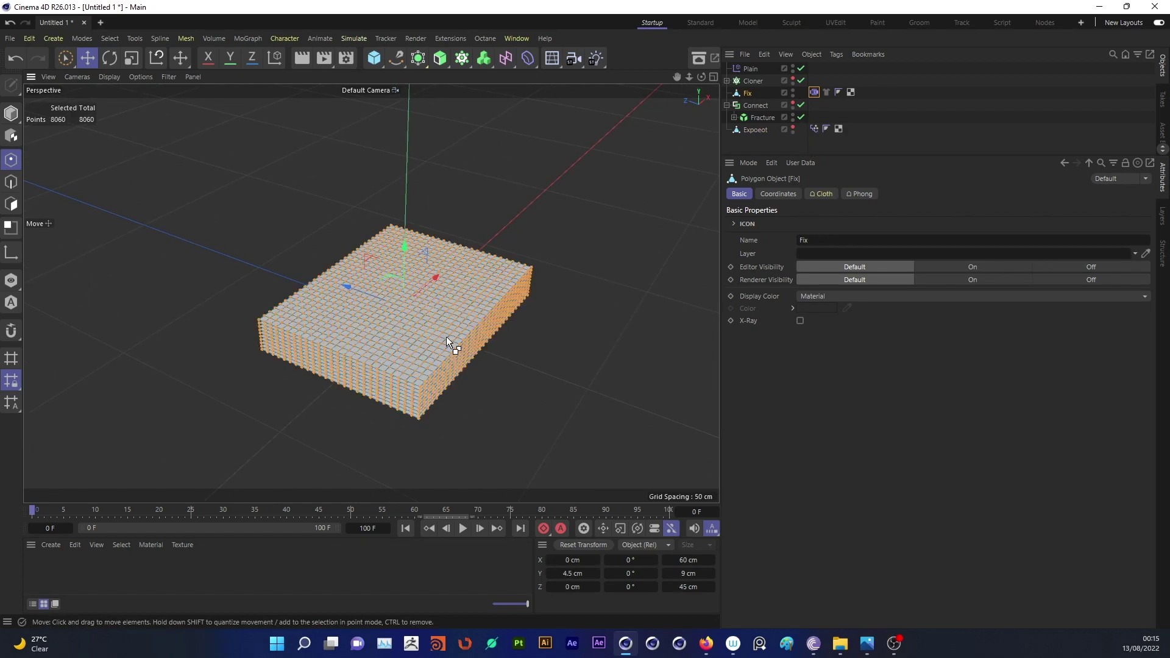
{"action": "scroll", "coordinate": [439, 305], "scroll_direction": "up", "scroll_amount": 3}
{"action": "scroll", "coordinate": [450, 252], "scroll_direction": "up", "scroll_amount": 3}
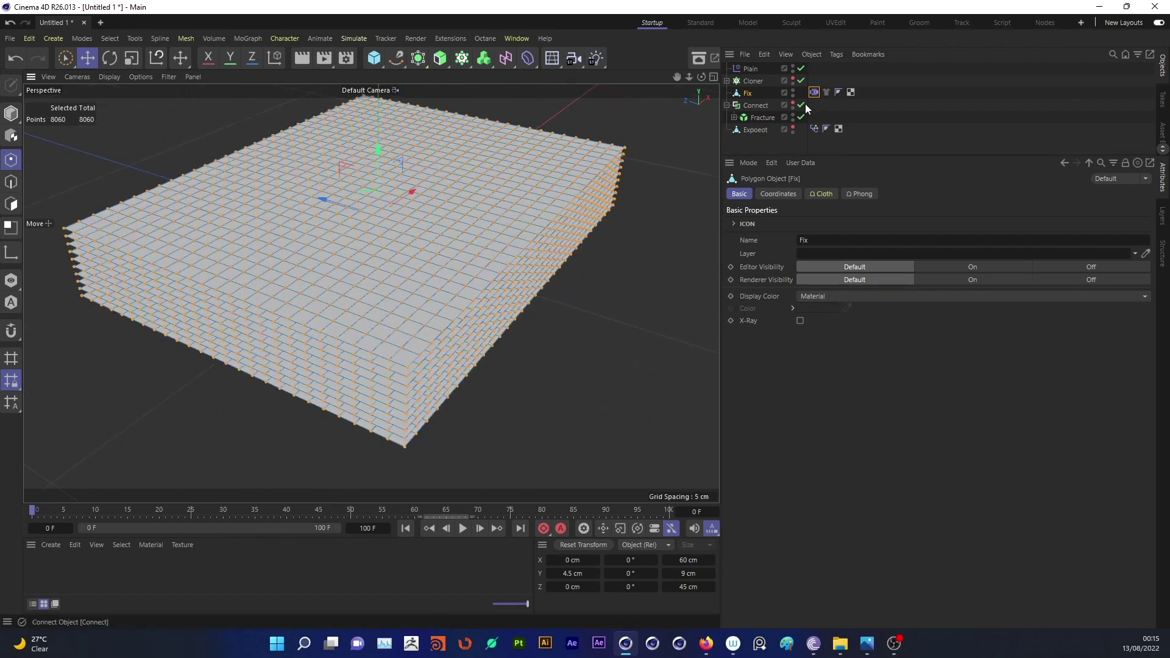
{"action": "left_click", "coordinate": [816, 93]}
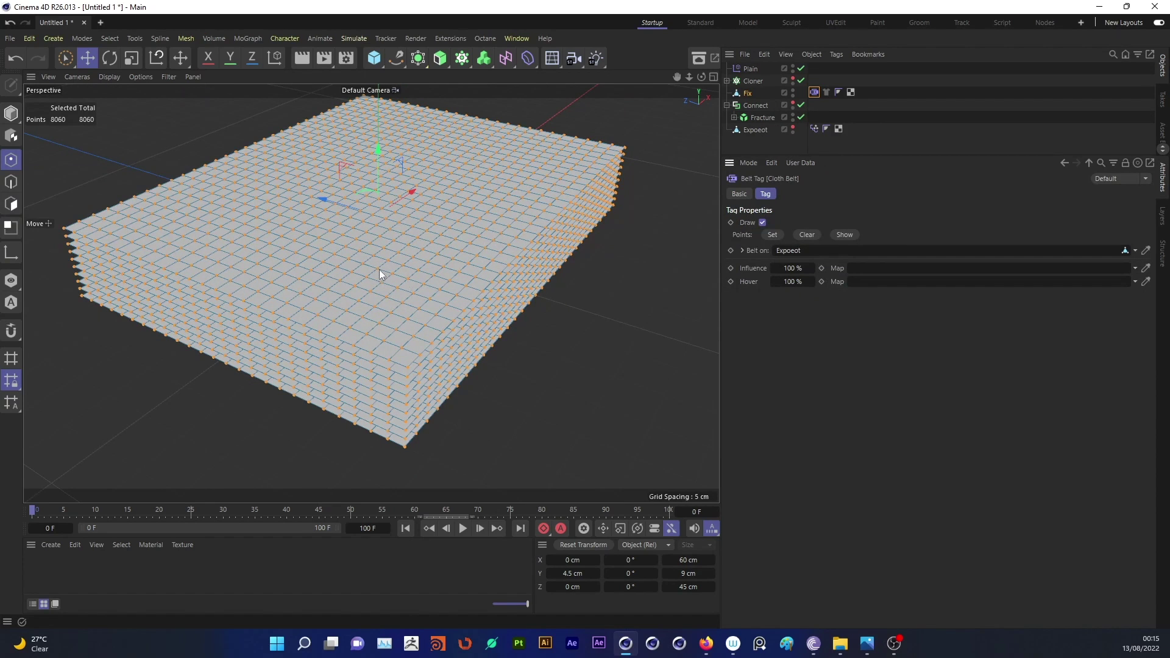
{"action": "scroll", "coordinate": [365, 281], "scroll_direction": "down", "scroll_amount": 2}
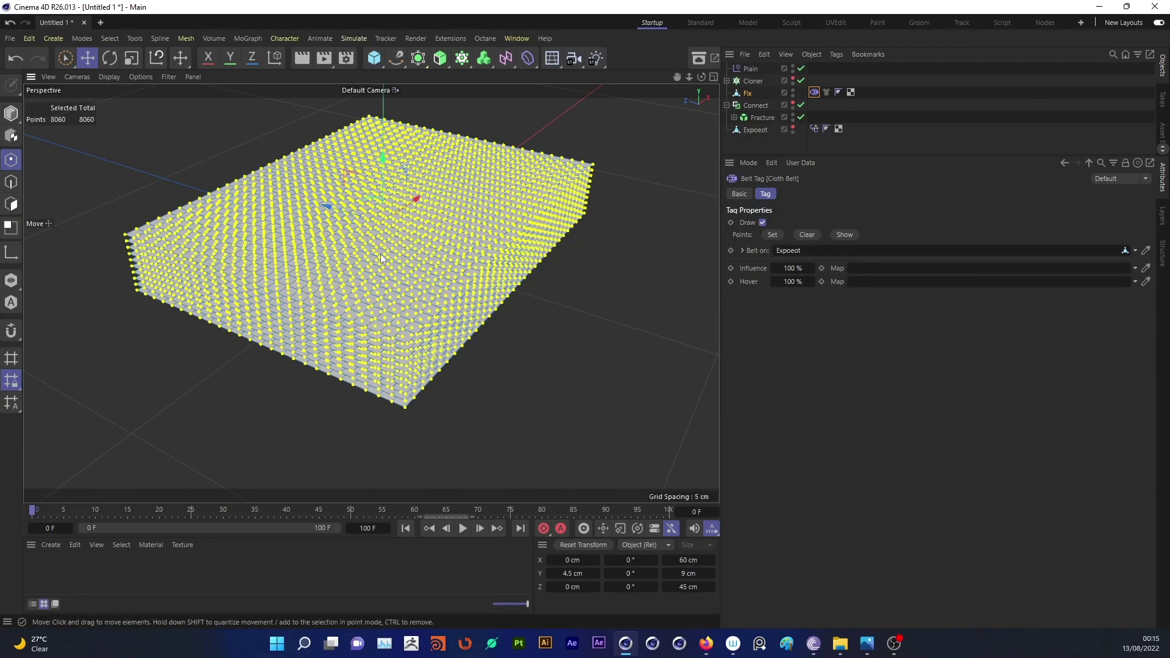
{"action": "scroll", "coordinate": [437, 313], "scroll_direction": "up", "scroll_amount": 3}
{"action": "scroll", "coordinate": [441, 372], "scroll_direction": "up", "scroll_amount": 3}
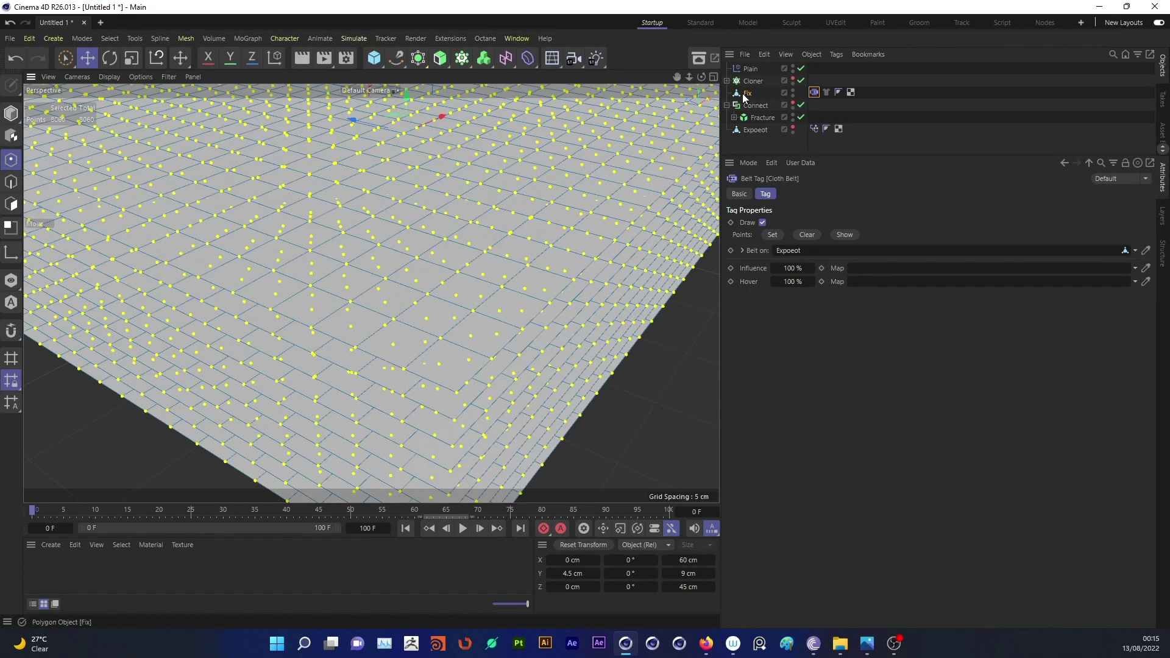
{"action": "scroll", "coordinate": [549, 210], "scroll_direction": "down", "scroll_amount": 3}
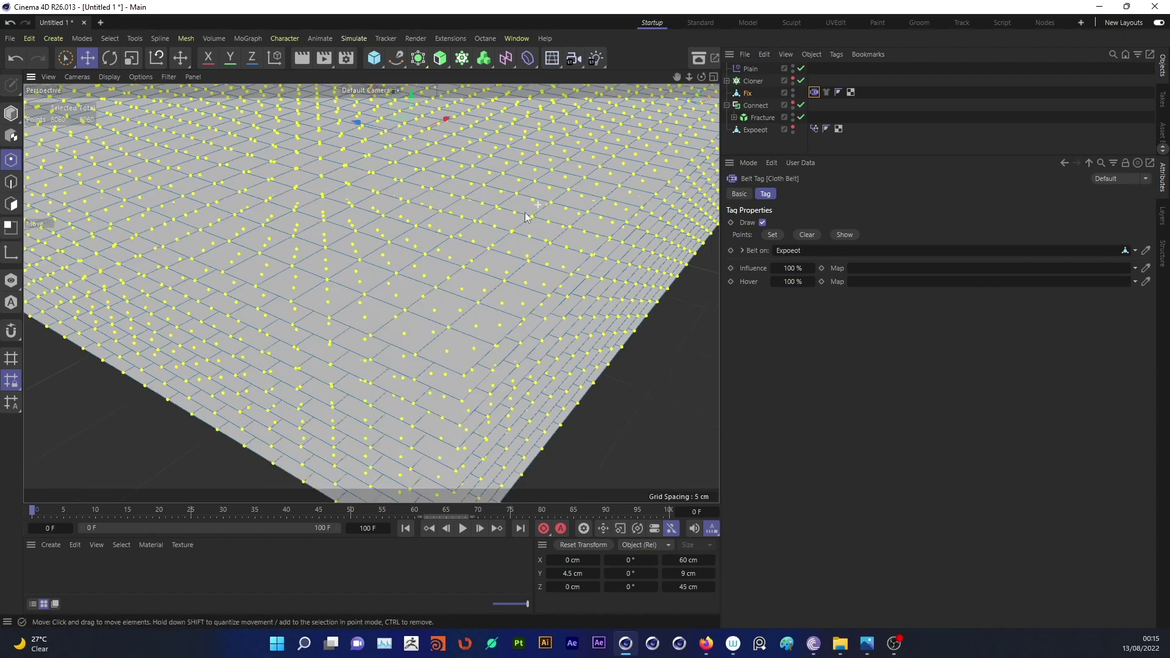
{"action": "left_click", "coordinate": [743, 129]}
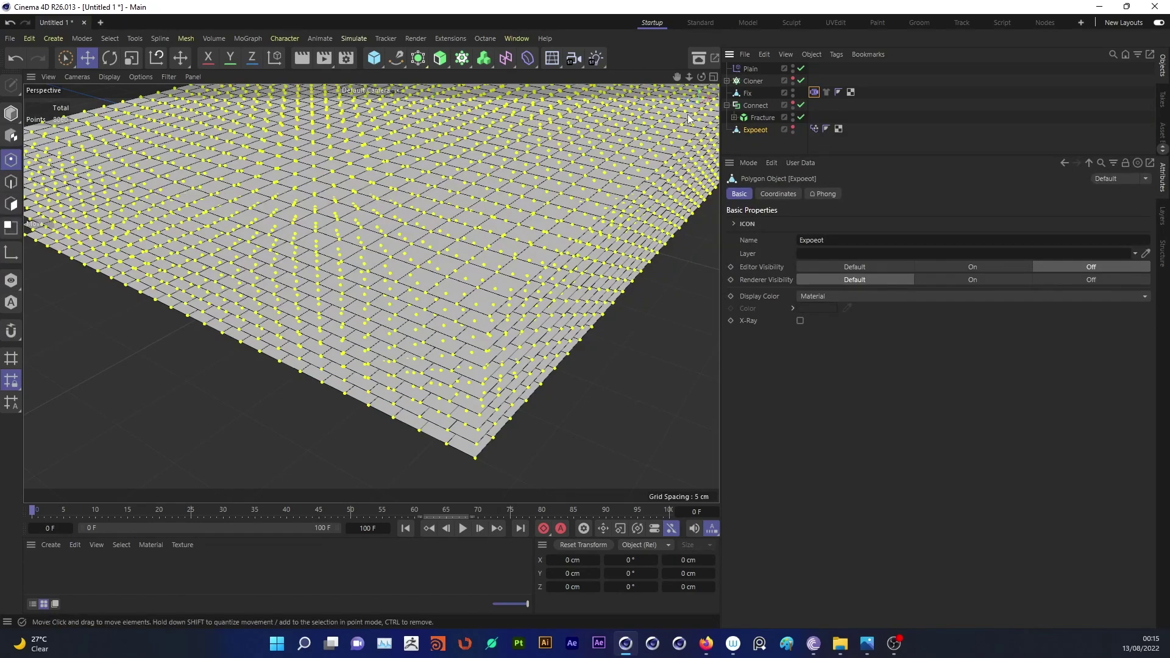
{"action": "scroll", "coordinate": [464, 260], "scroll_direction": "down", "scroll_amount": 3}
{"action": "scroll", "coordinate": [464, 260], "scroll_direction": "down", "scroll_amount": 3}
{"action": "scroll", "coordinate": [464, 260], "scroll_direction": "up", "scroll_amount": 1}
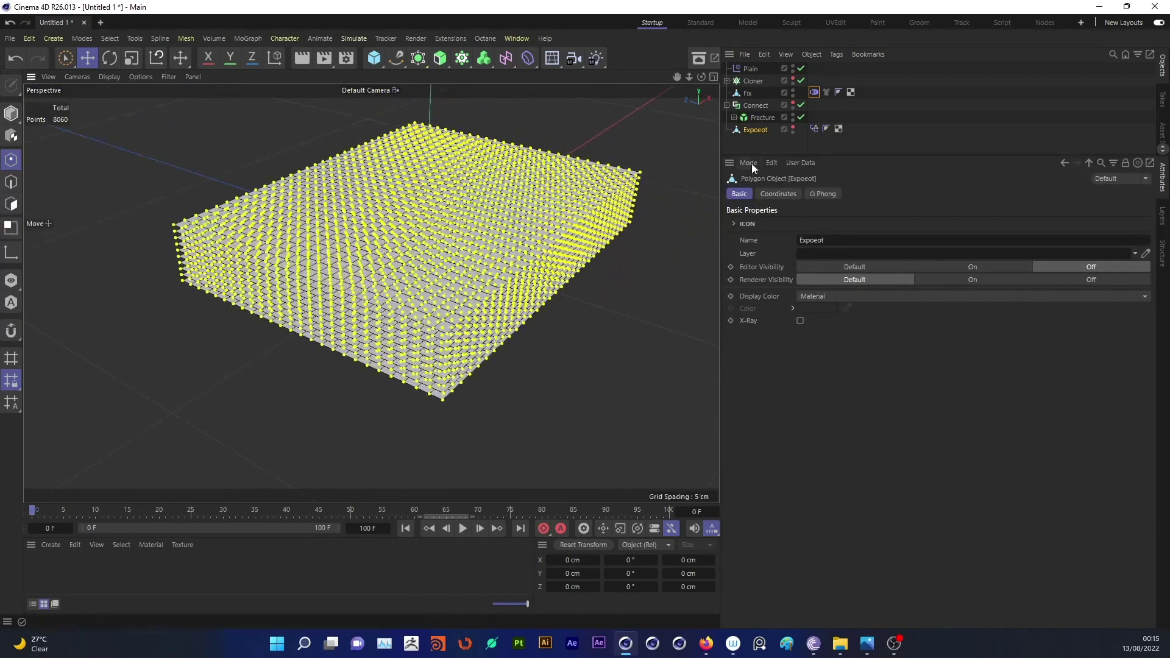
{"action": "left_click", "coordinate": [752, 146]}
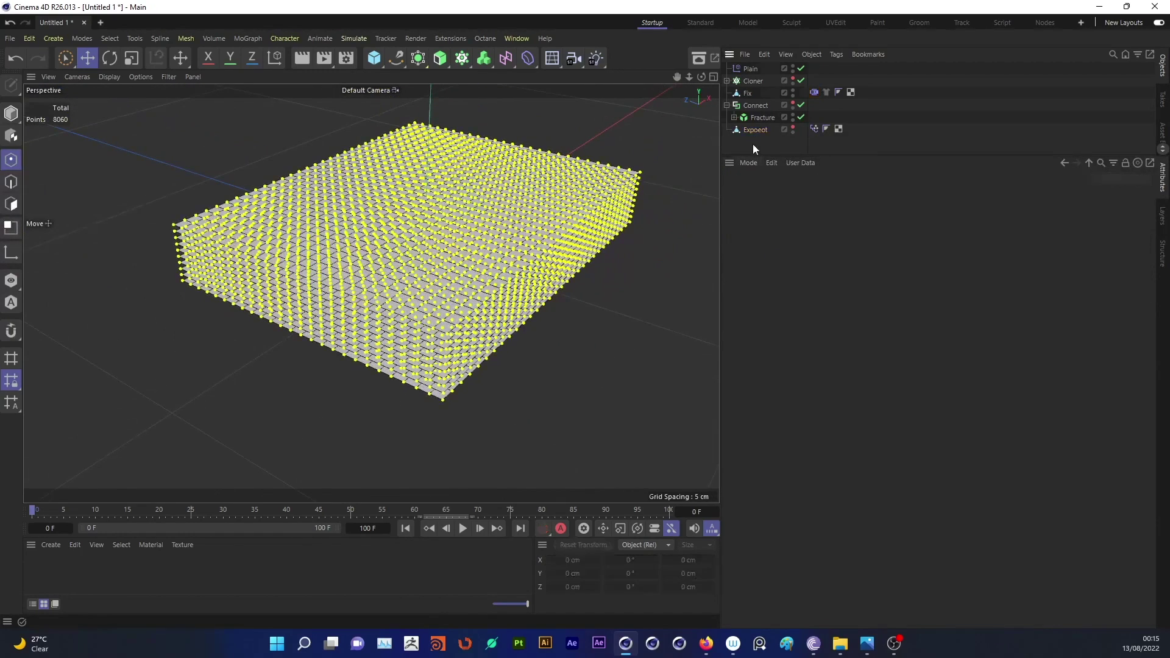
Frame the Fix mesh and return to Model mode with nothing selected.
{"action": "left_click", "coordinate": [814, 128]}
{"action": "left_click", "coordinate": [824, 93]}
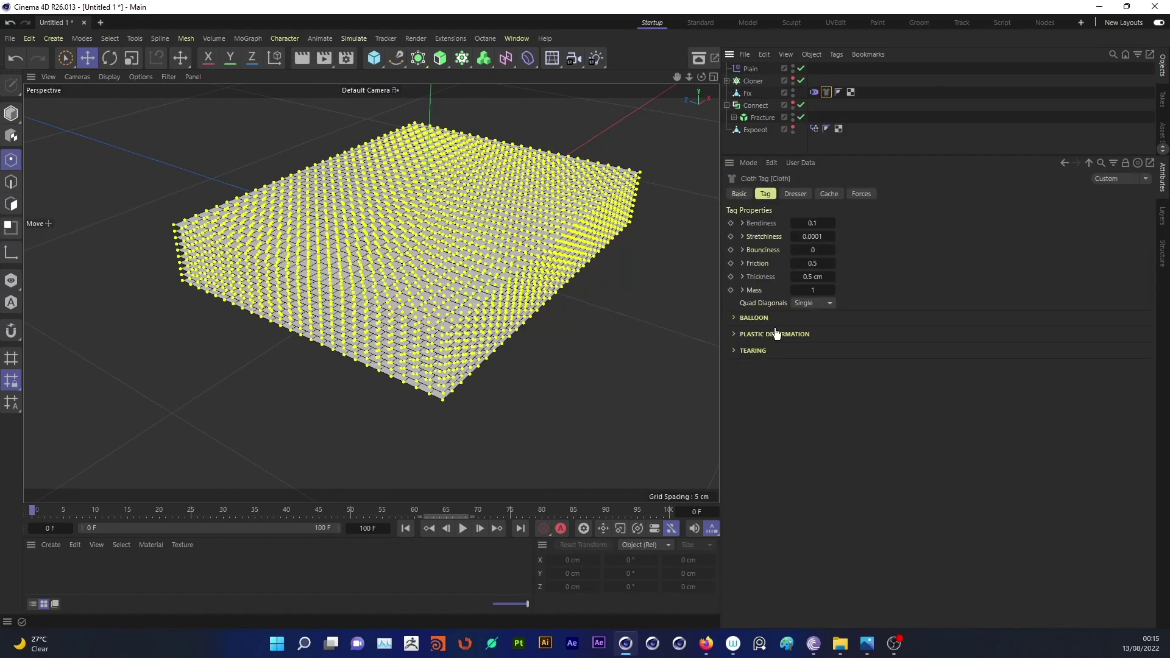
{"action": "left_click", "coordinate": [740, 194]}
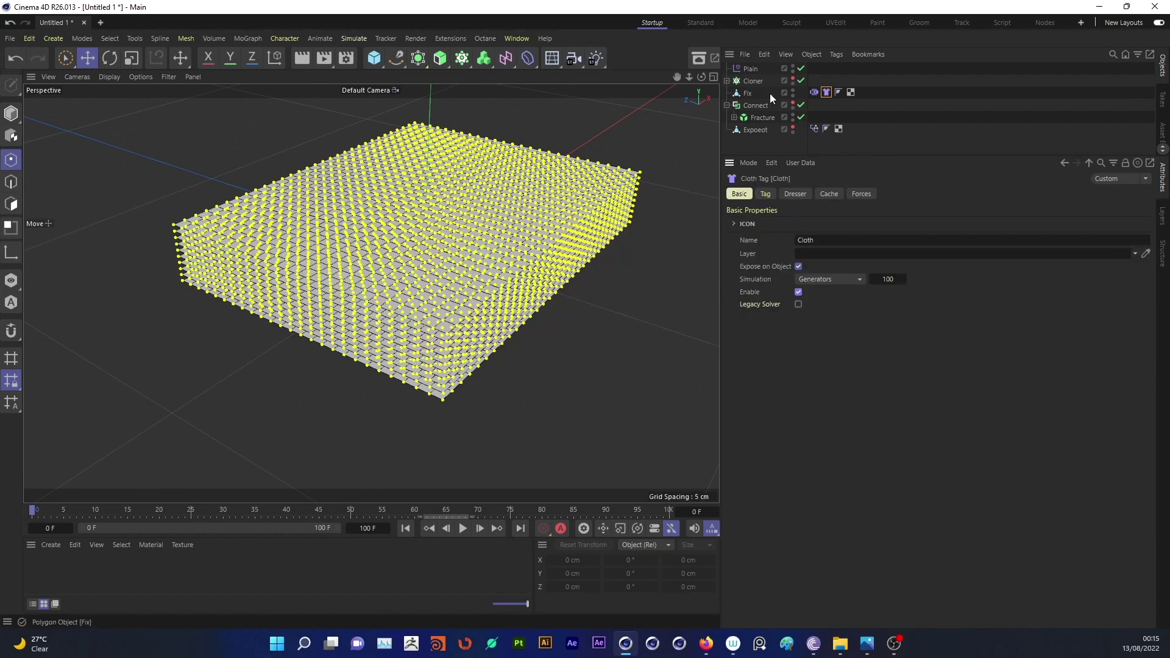
{"action": "left_click", "coordinate": [747, 94]}
{"action": "key", "text": "h"}
{"action": "left_click", "coordinate": [11, 115]}
{"action": "left_click", "coordinate": [766, 149]}
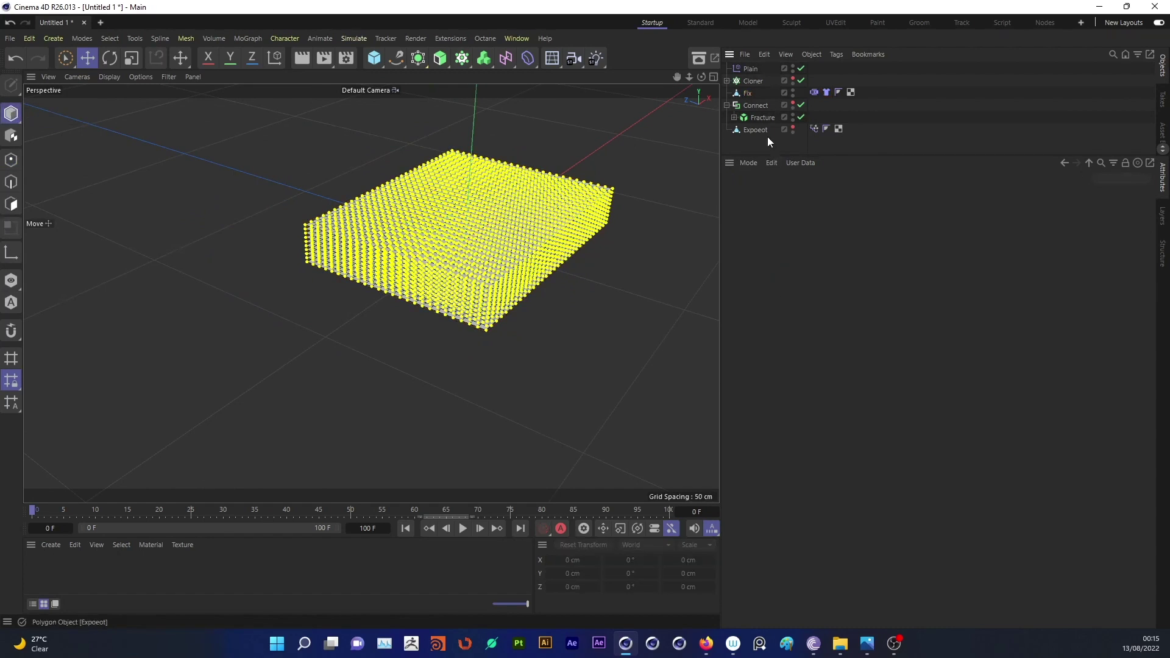
Turn off Draw for the Cloth Belt points on Fix.
{"action": "left_click", "coordinate": [814, 92]}
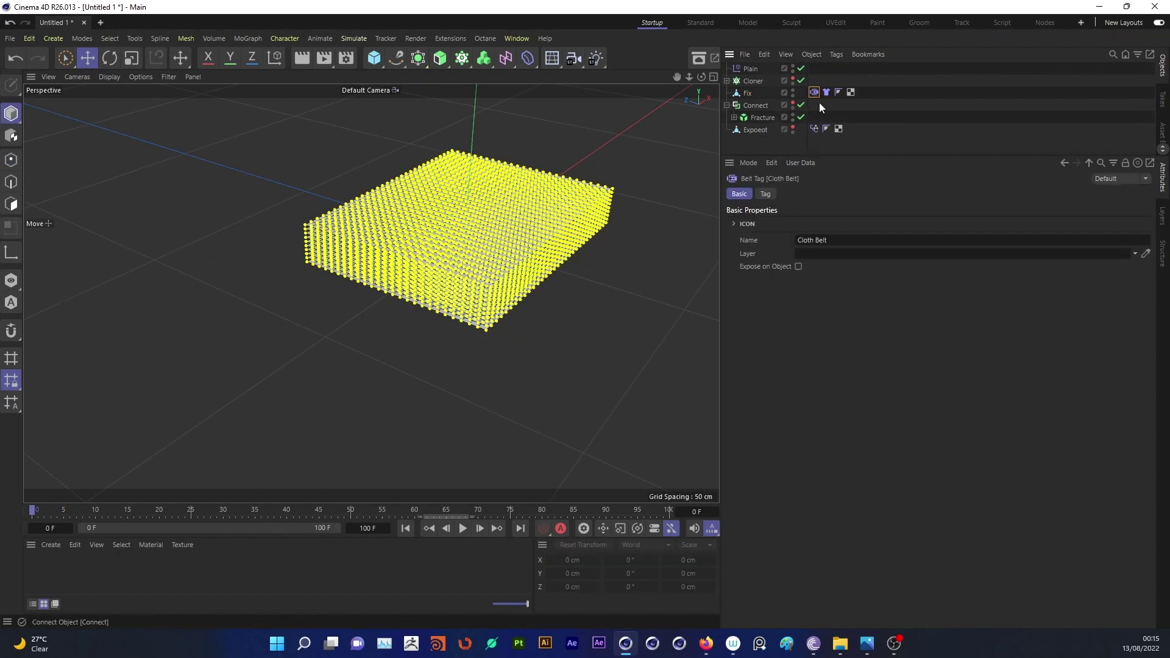
{"action": "left_click", "coordinate": [825, 93]}
{"action": "left_click", "coordinate": [765, 194]}
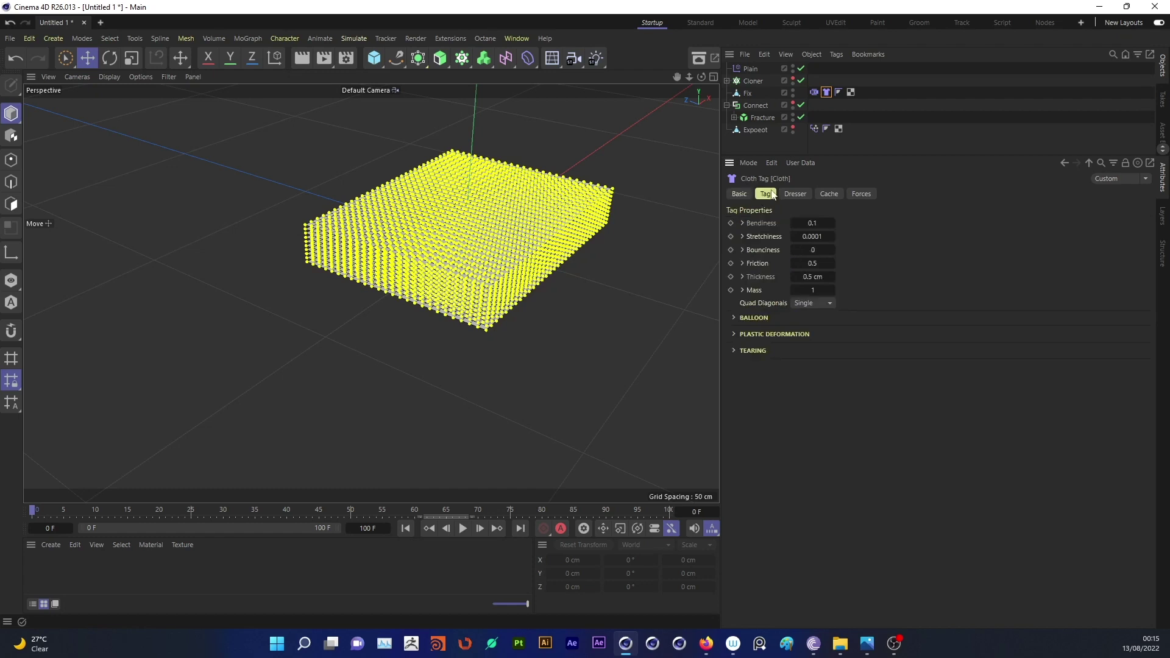
{"action": "left_click", "coordinate": [815, 93]}
{"action": "left_click", "coordinate": [762, 223]}
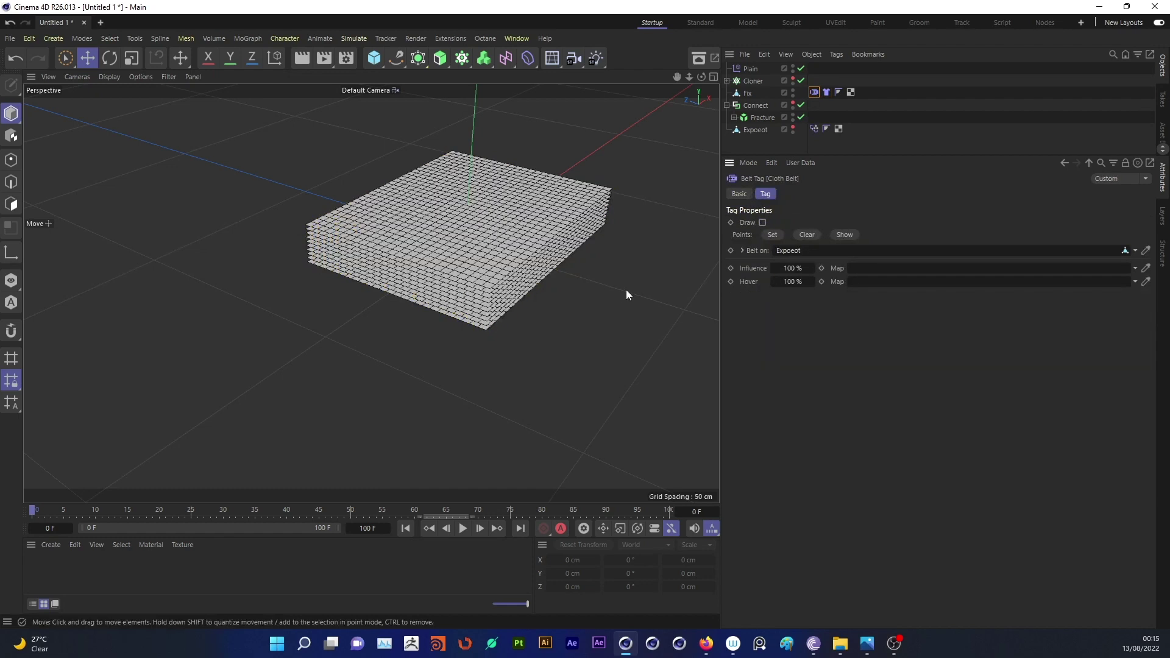
{"action": "left_click", "coordinate": [626, 290]}
{"action": "scroll", "coordinate": [626, 290], "scroll_direction": "down", "scroll_amount": 3}
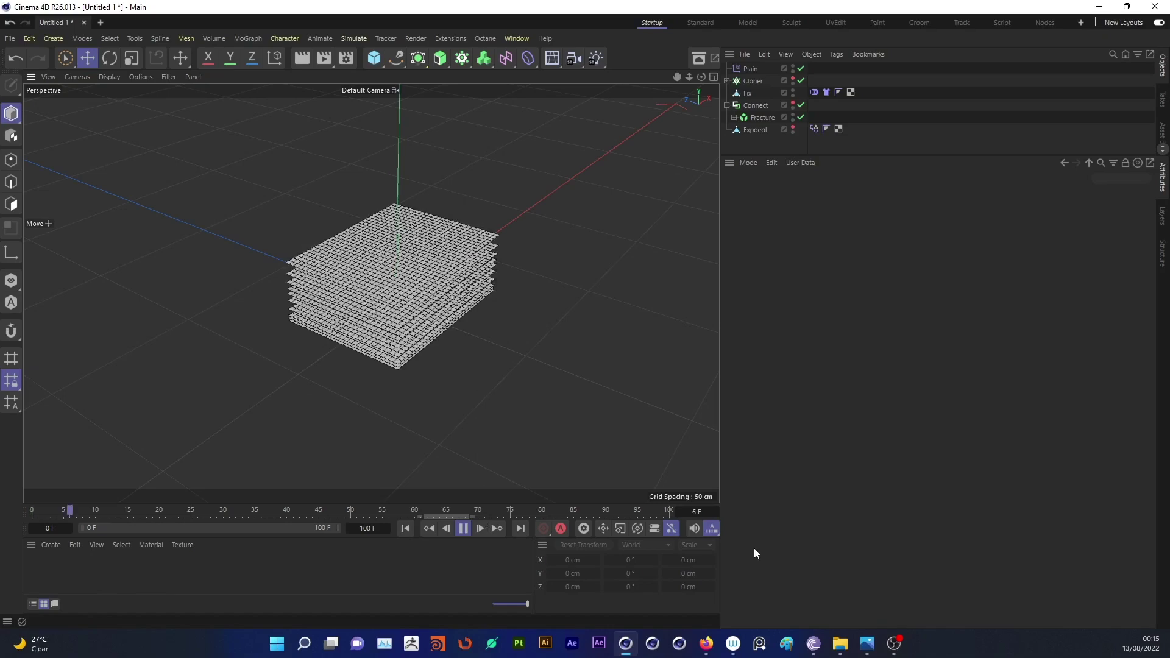
{"action": "scroll", "coordinate": [487, 316], "scroll_direction": "down", "scroll_amount": 3}
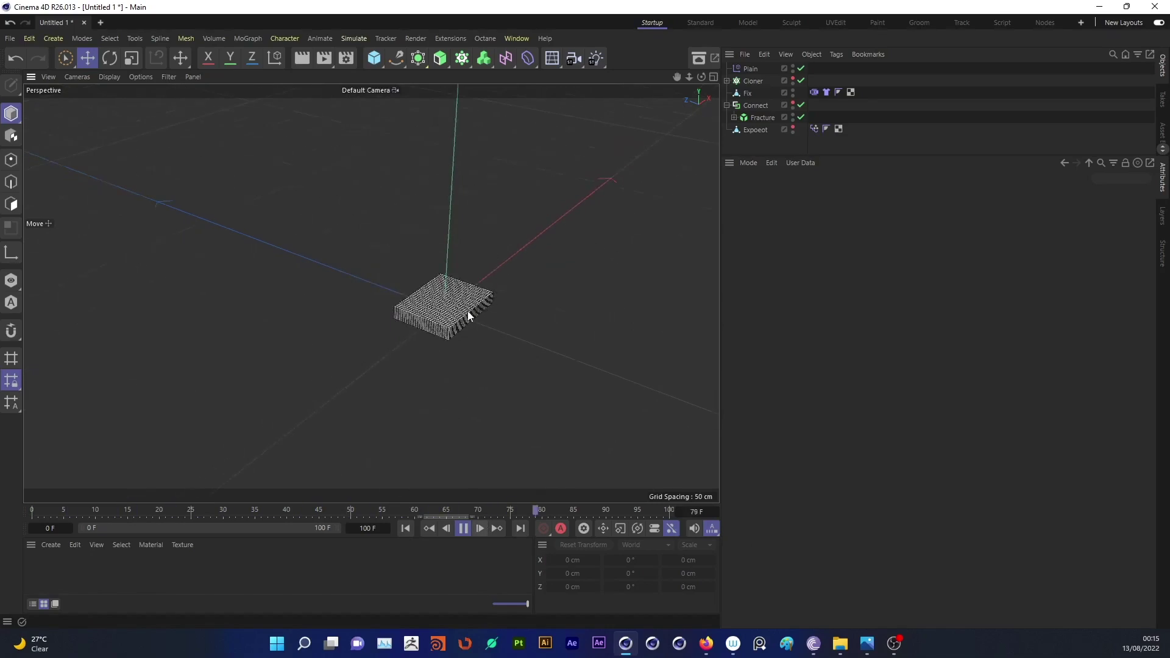
{"action": "scroll", "coordinate": [646, 290], "scroll_direction": "up", "scroll_amount": 3}
Set the Cloth Belt influence to 5% and replay the simulation.
{"action": "left_click", "coordinate": [826, 92]}
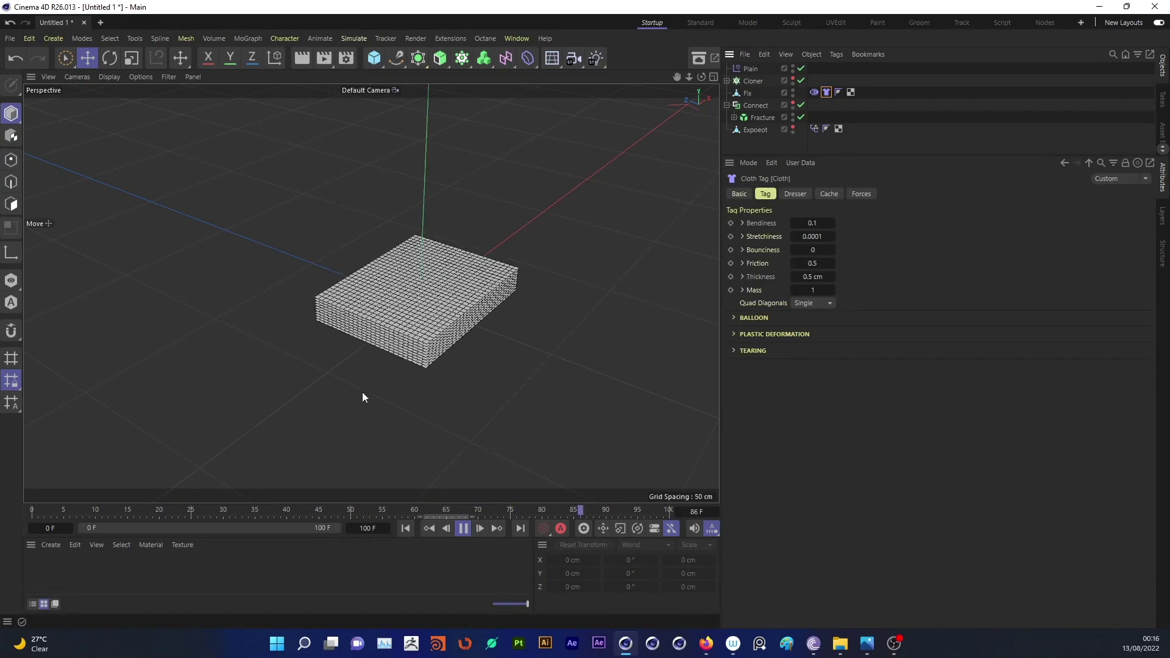
{"action": "left_click", "coordinate": [462, 528]}
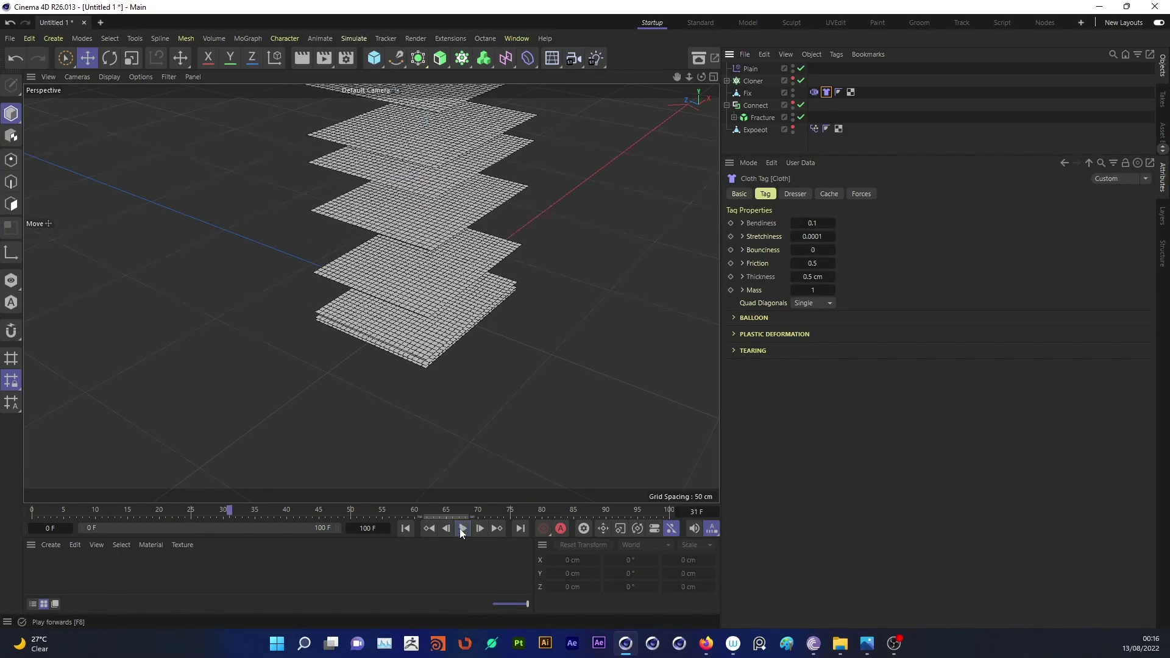
{"action": "scroll", "coordinate": [448, 233], "scroll_direction": "up", "scroll_amount": 2}
{"action": "scroll", "coordinate": [448, 234], "scroll_direction": "up", "scroll_amount": 2}
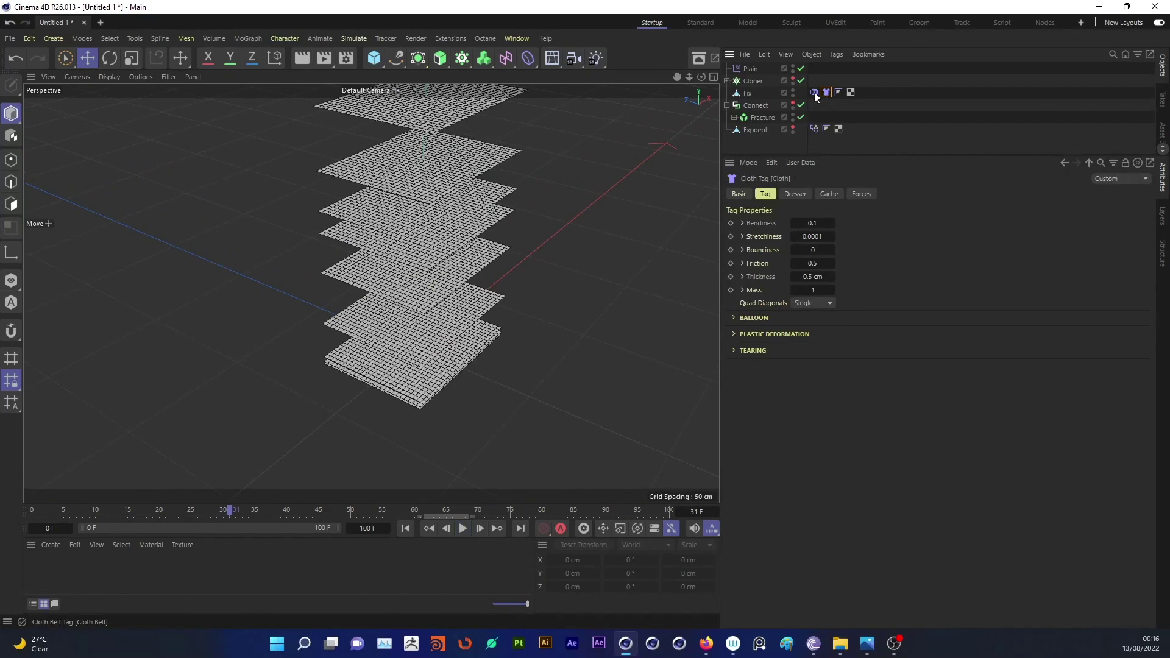
{"action": "left_click", "coordinate": [814, 94]}
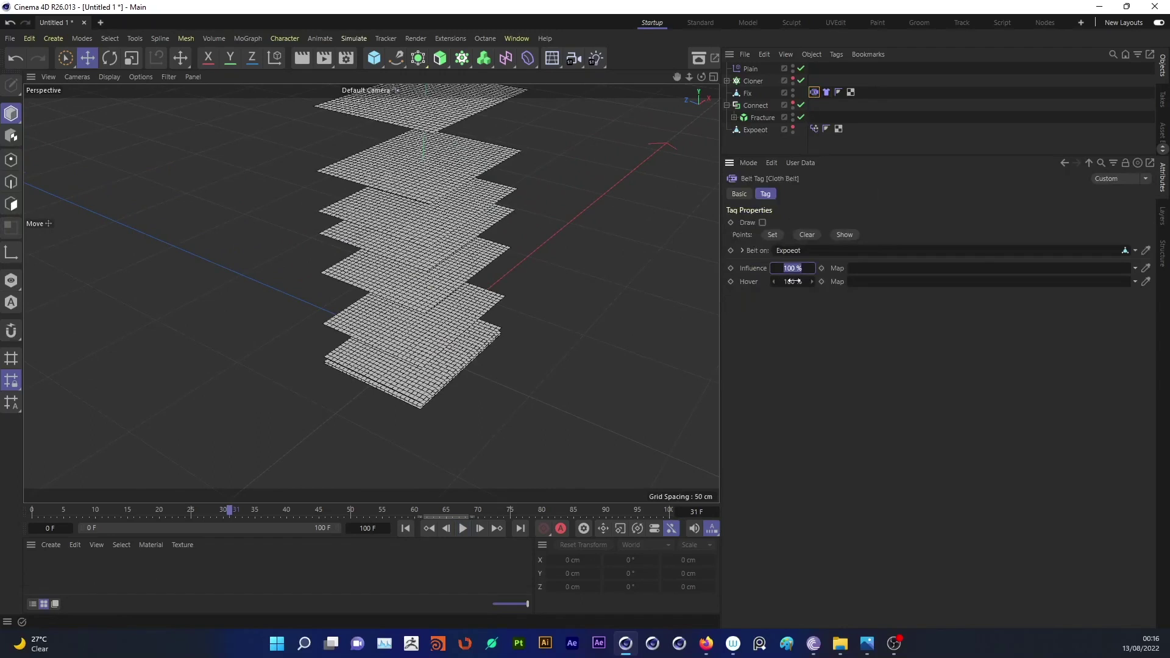
{"action": "type", "text": "5"}
{"action": "key", "text": "Return"}
{"action": "left_click", "coordinate": [462, 529]}
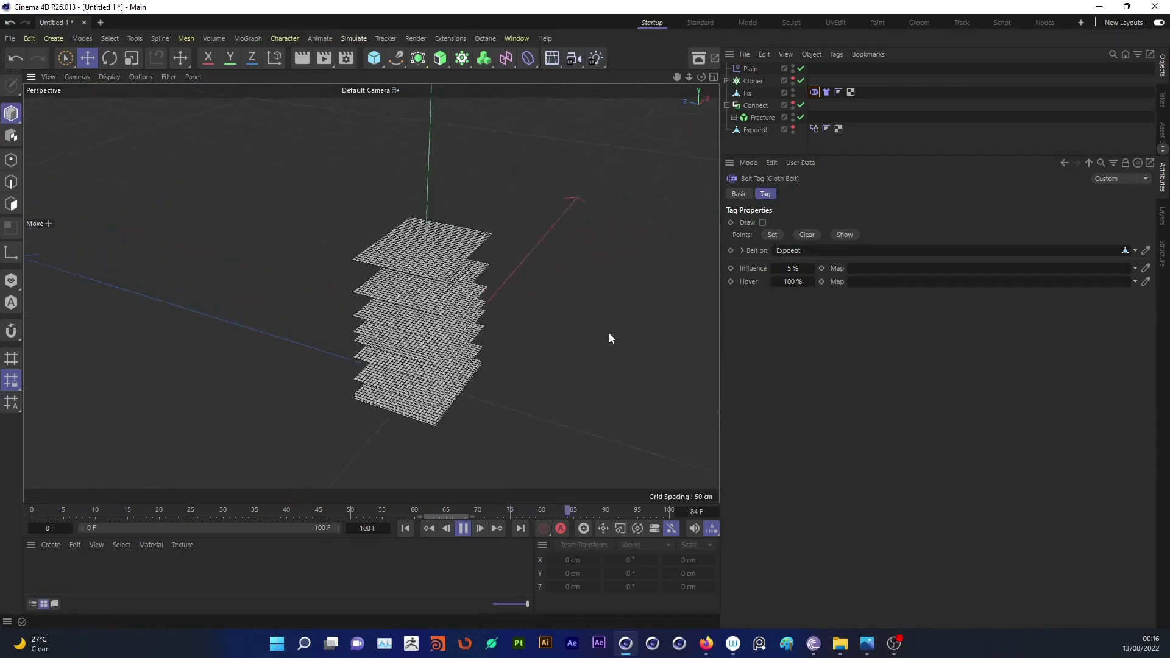
Enable rotation on the Plain effector with heading R.H 60°.
{"action": "left_click", "coordinate": [750, 69]}
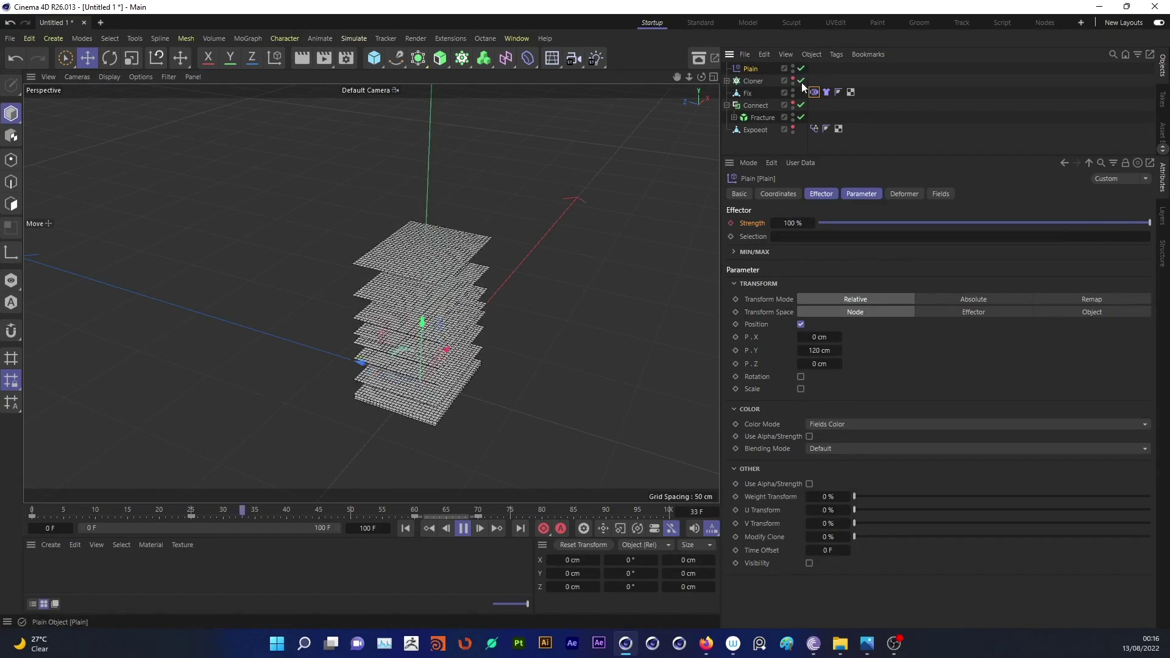
{"action": "left_click", "coordinate": [843, 193]}
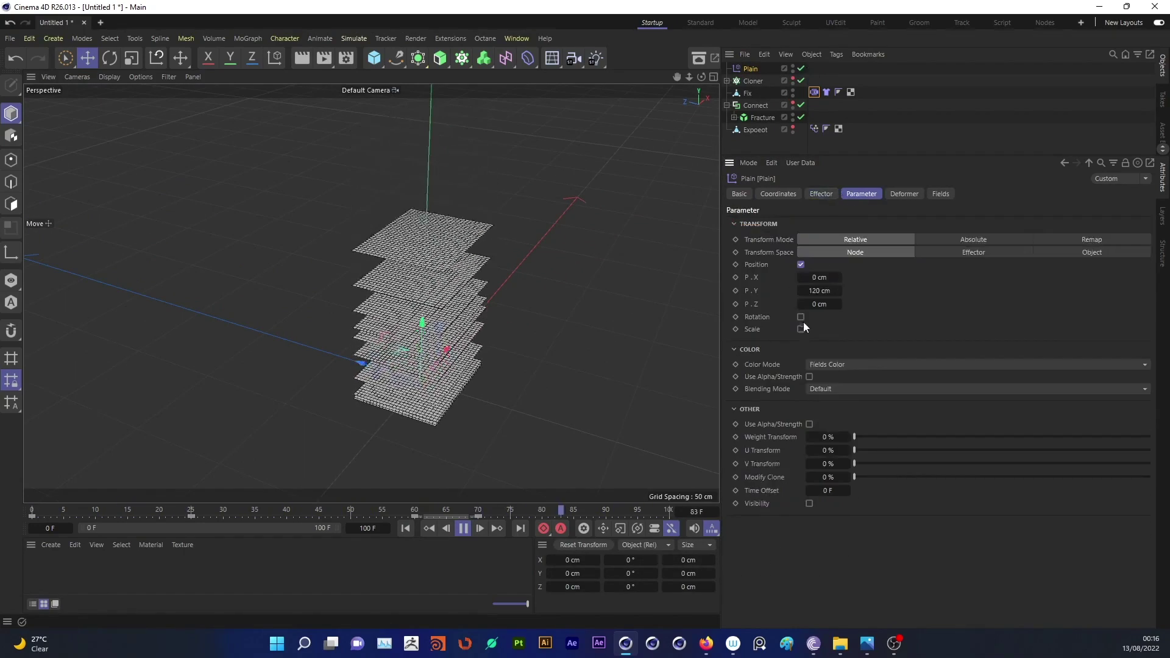
{"action": "key", "text": "space"}
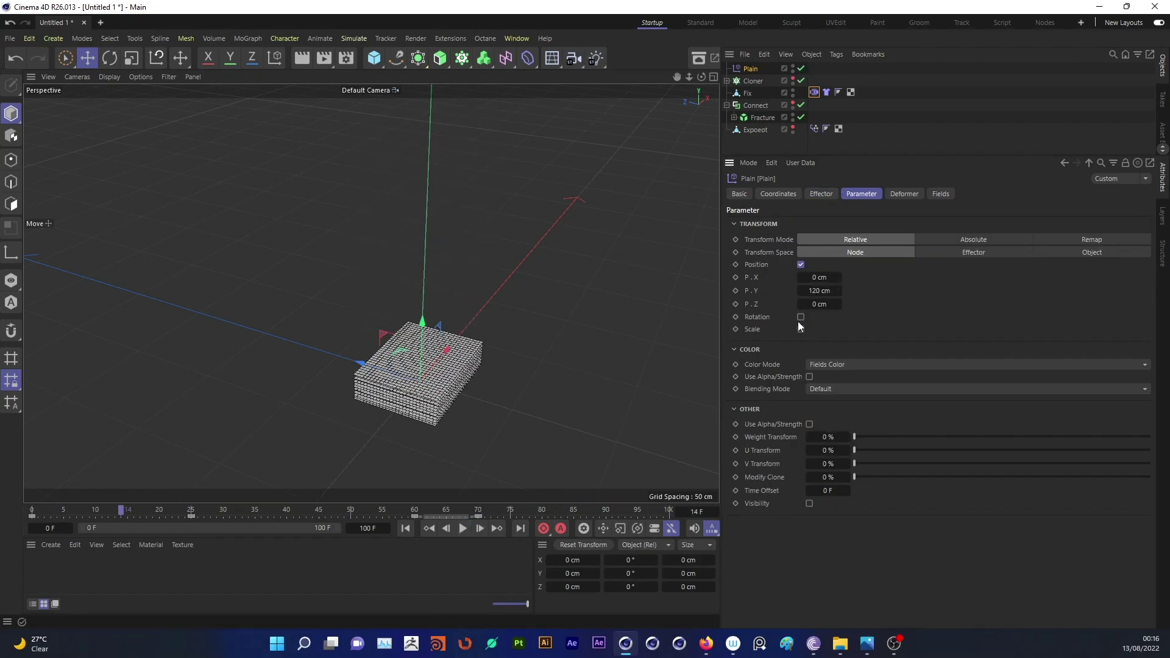
{"action": "left_click", "coordinate": [801, 317]}
{"action": "type", "text": "54"}
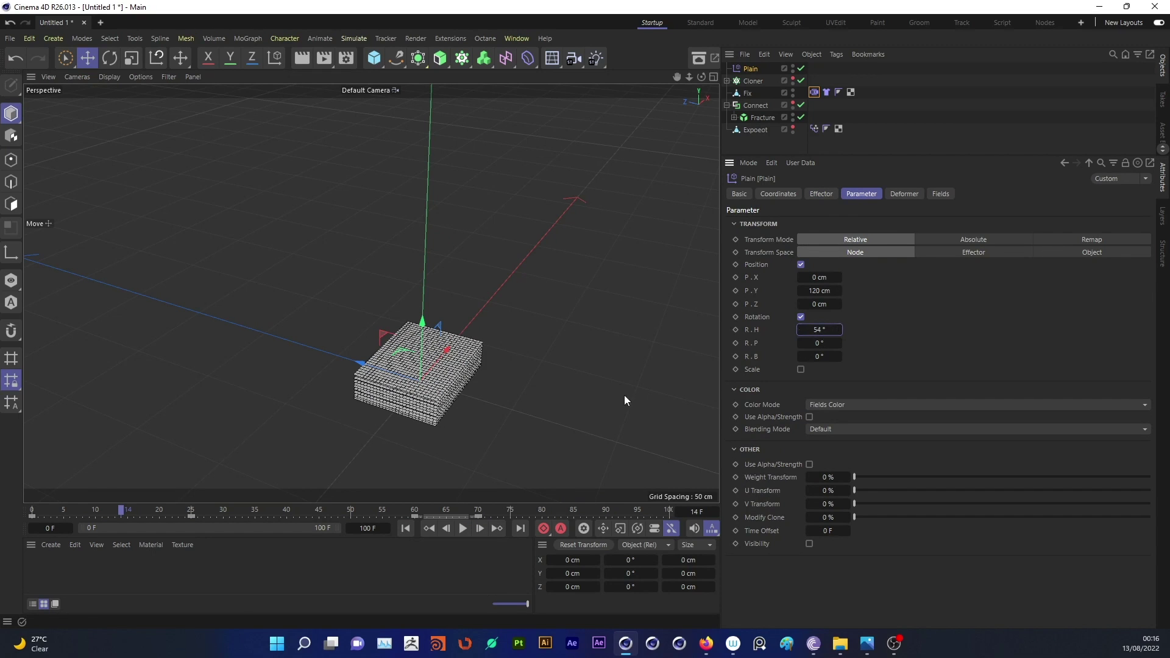
Rewind, test pitch rotations ending at P 0°, and display the project simulation settings.
{"action": "left_click", "coordinate": [405, 528]}
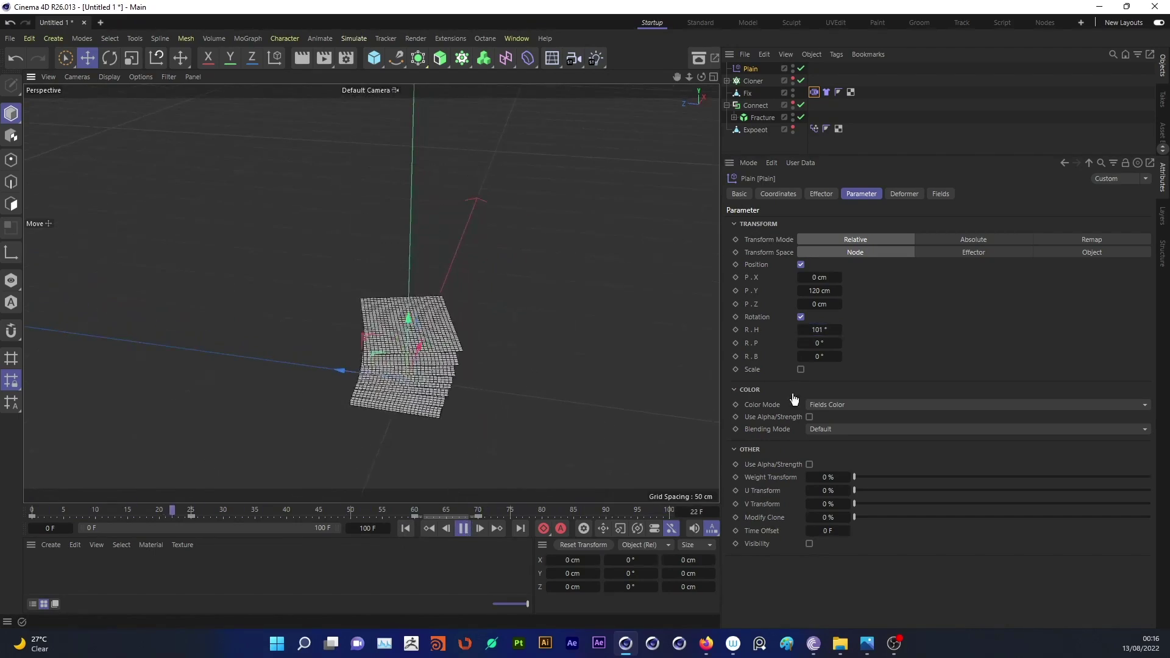
{"action": "left_click_drag", "start_coordinate": [821, 344], "coordinate": [805, 344]}
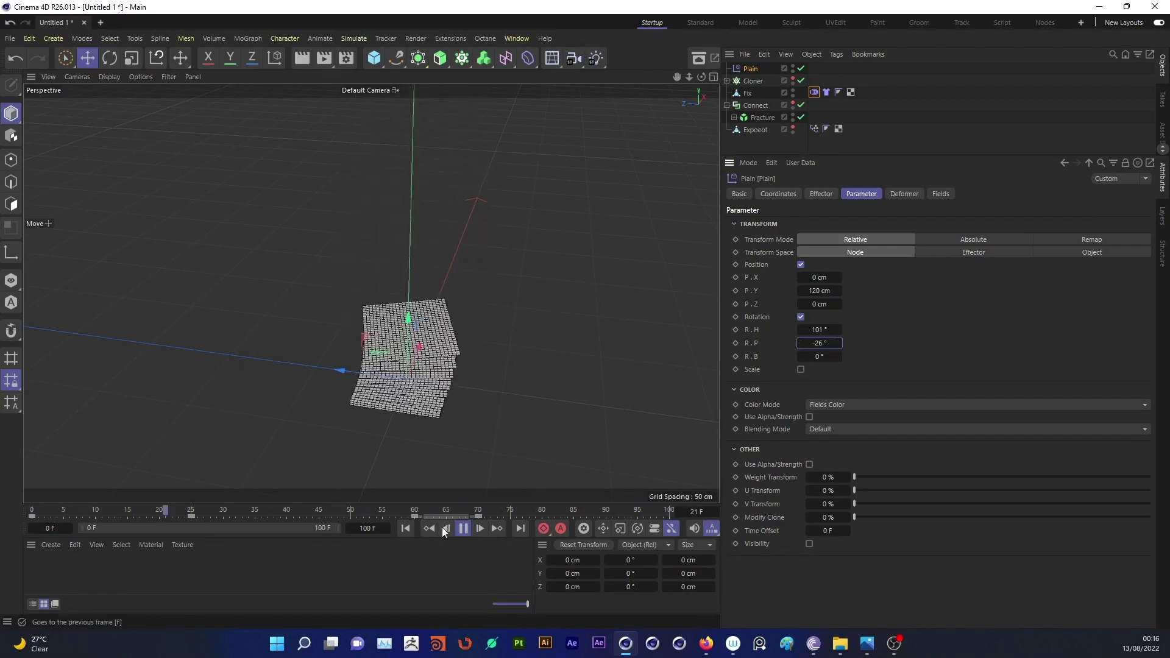
{"action": "left_click_drag", "start_coordinate": [838, 343], "coordinate": [799, 345]}
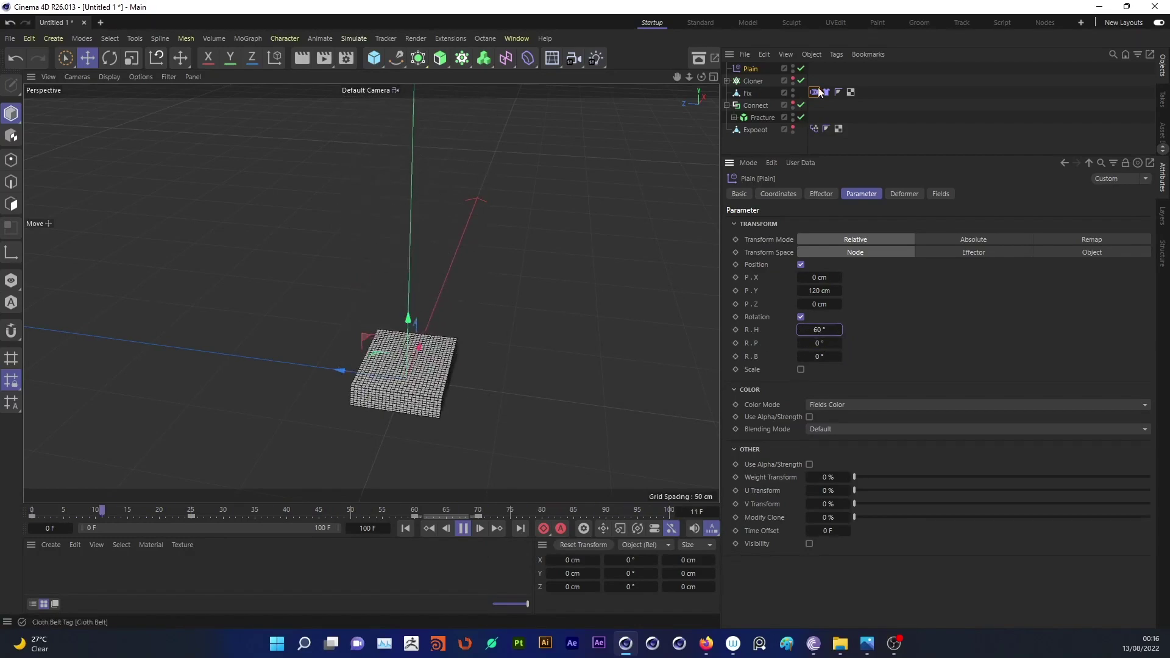
{"action": "left_click", "coordinate": [747, 164]}
{"action": "left_click", "coordinate": [769, 212]}
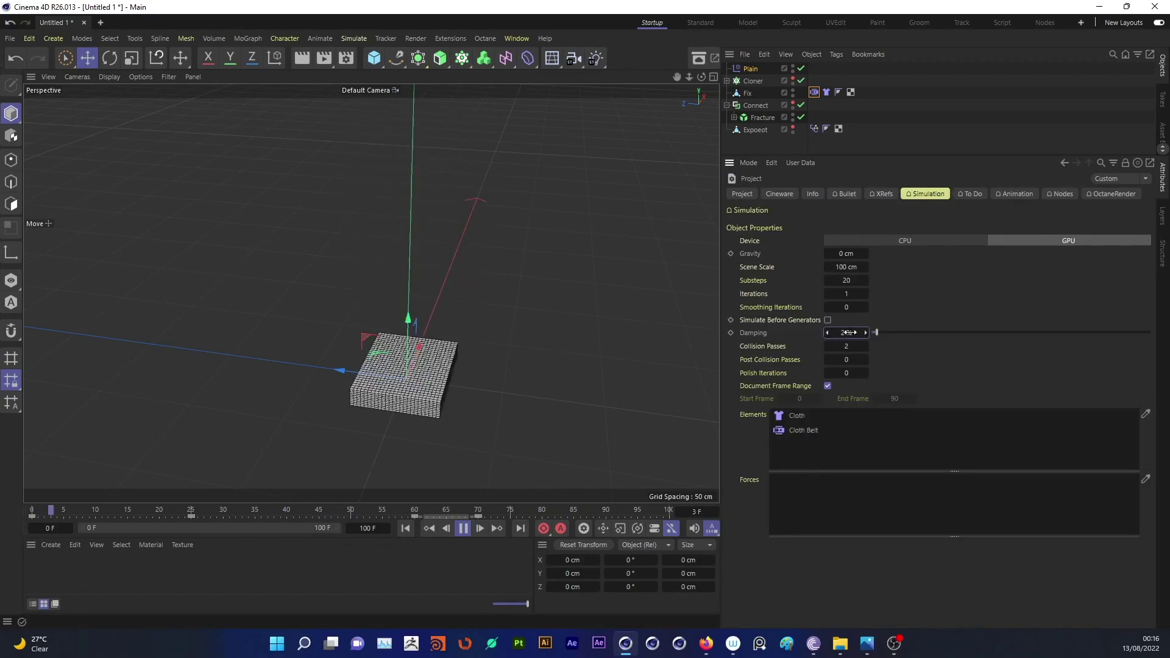
Set the project simulation Damping to 20%.
{"action": "key", "text": "0"}
{"action": "left_click", "coordinate": [814, 92]}
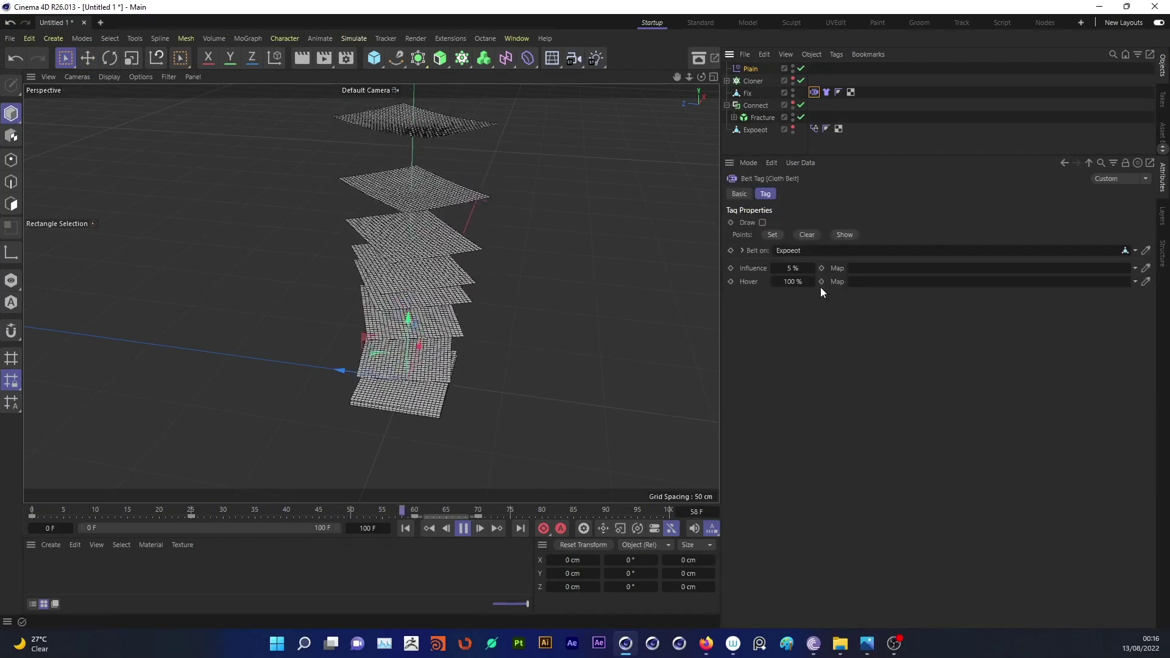
{"action": "left_click", "coordinate": [827, 92]}
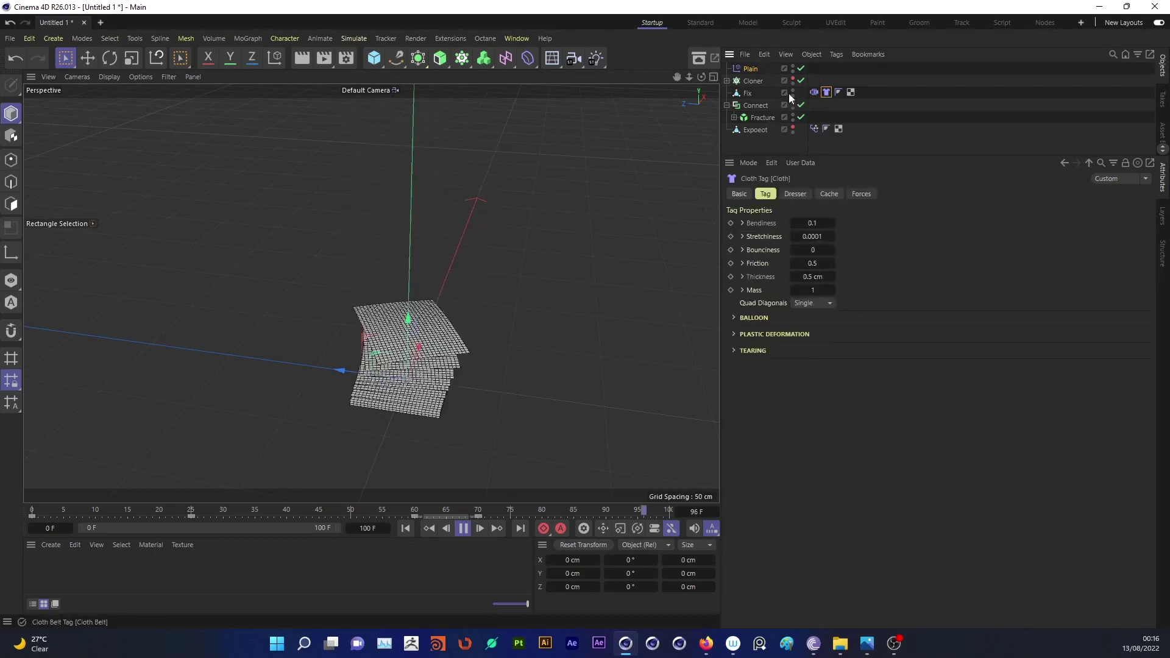
{"action": "left_click", "coordinate": [748, 163]}
{"action": "left_click", "coordinate": [761, 212]}
{"action": "double_click", "coordinate": [847, 333]}
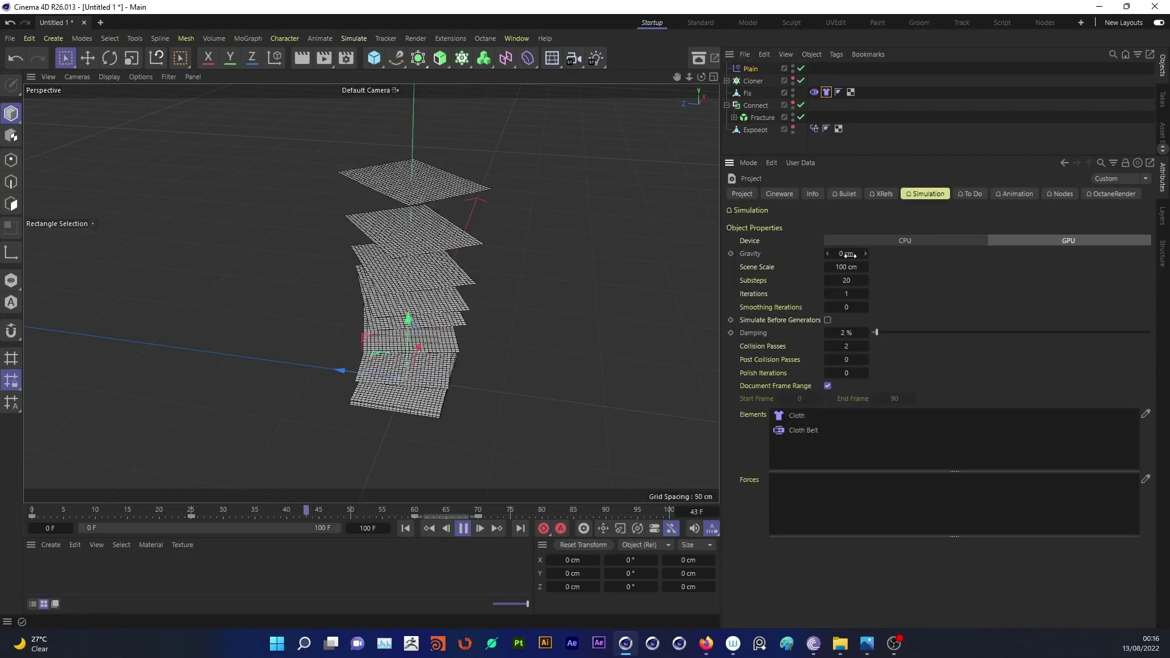
{"action": "left_click_drag", "start_coordinate": [876, 332], "coordinate": [927, 333]}
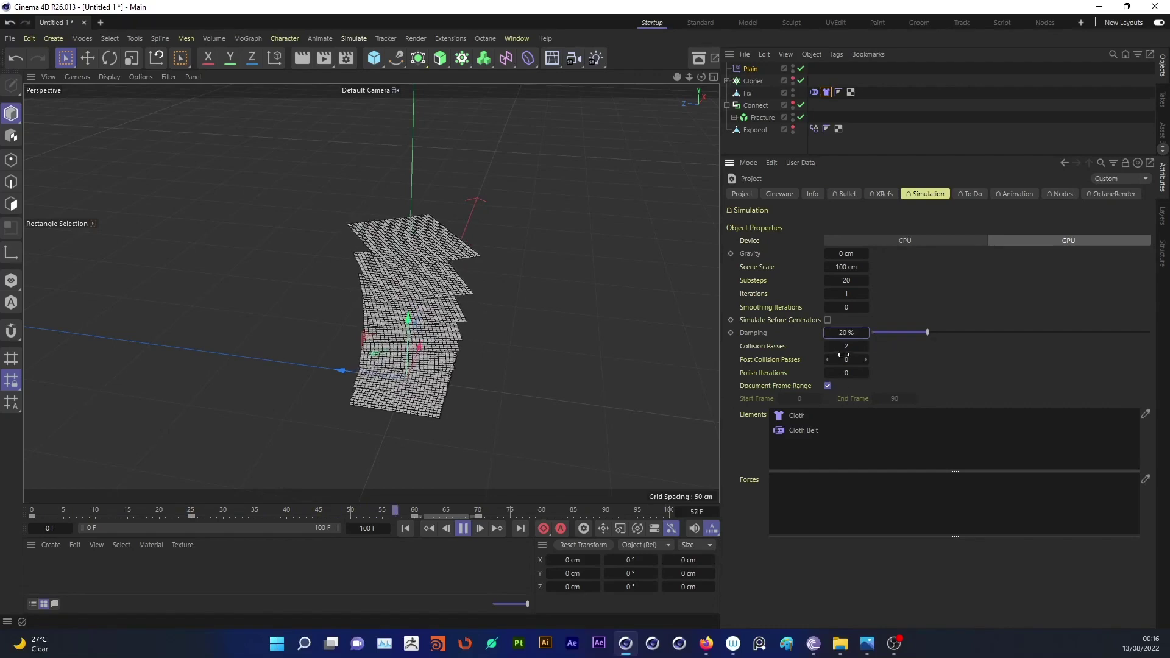
{"action": "double_click", "coordinate": [846, 332]}
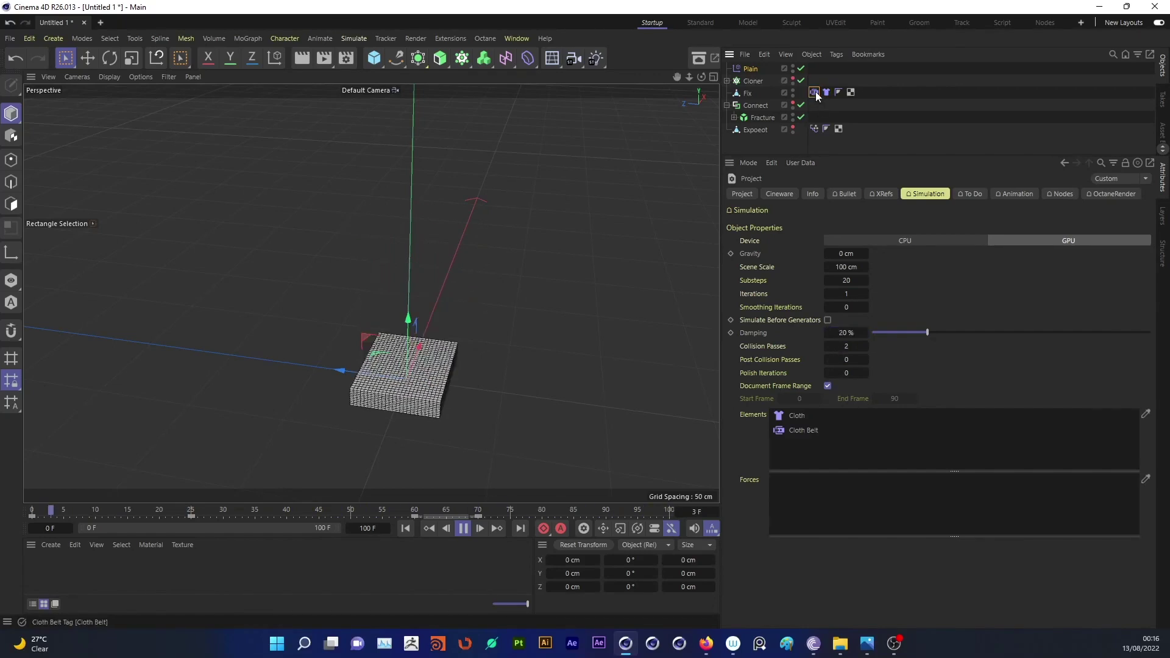
Try Cloth Belt Influence values of 15% and then 10%.
{"action": "left_click", "coordinate": [814, 92]}
{"action": "double_click", "coordinate": [792, 268]}
{"action": "type", "text": "15"}
{"action": "key", "text": "Return"}
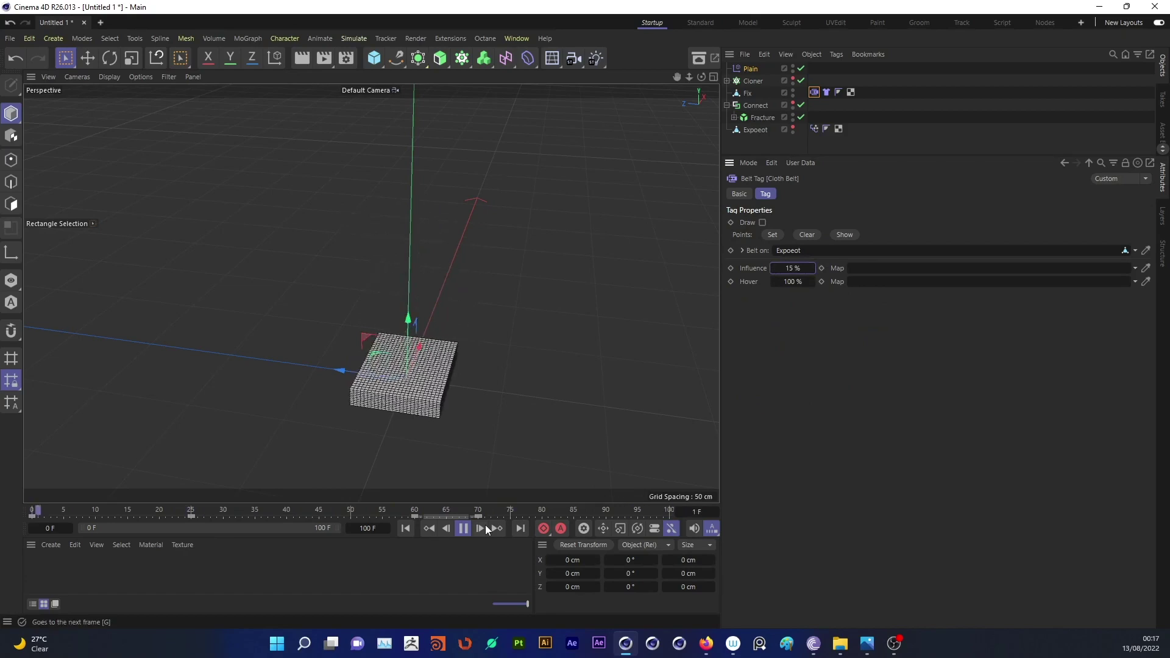
{"action": "double_click", "coordinate": [792, 268]}
{"action": "type", "text": "10"}
{"action": "key", "text": "Return"}
Set the Fix cloth tag Thickness to 1.5 cm.
{"action": "left_click", "coordinate": [827, 92]}
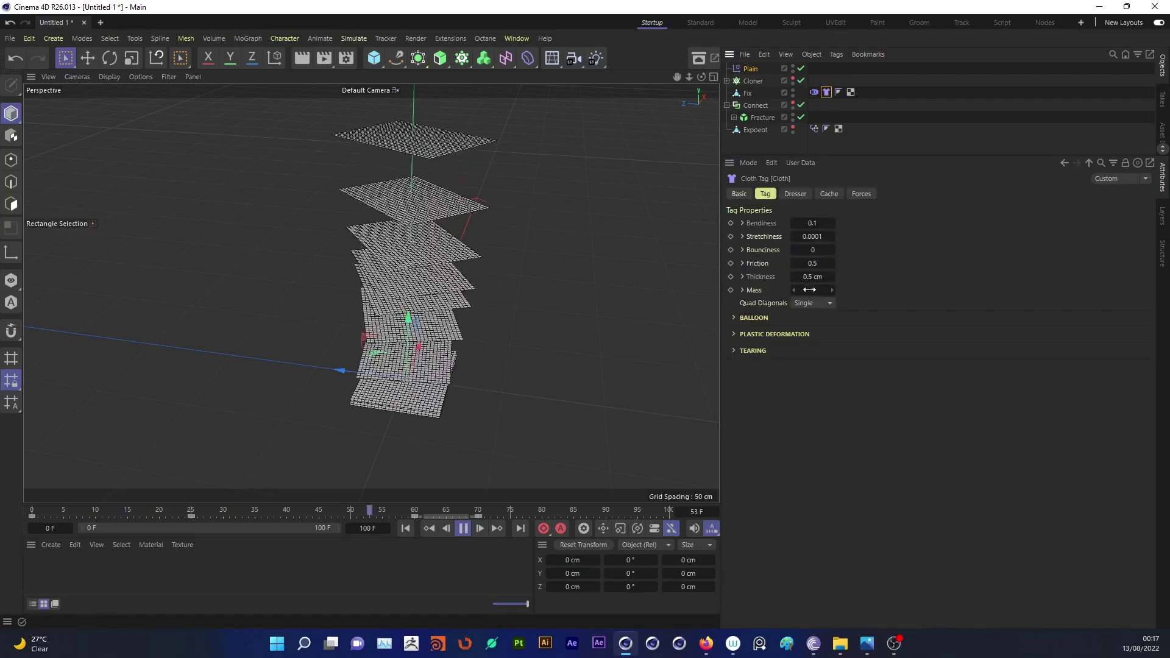
{"action": "double_click", "coordinate": [814, 277]}
{"action": "type", "text": "1.5"}
{"action": "key", "text": "Return"}
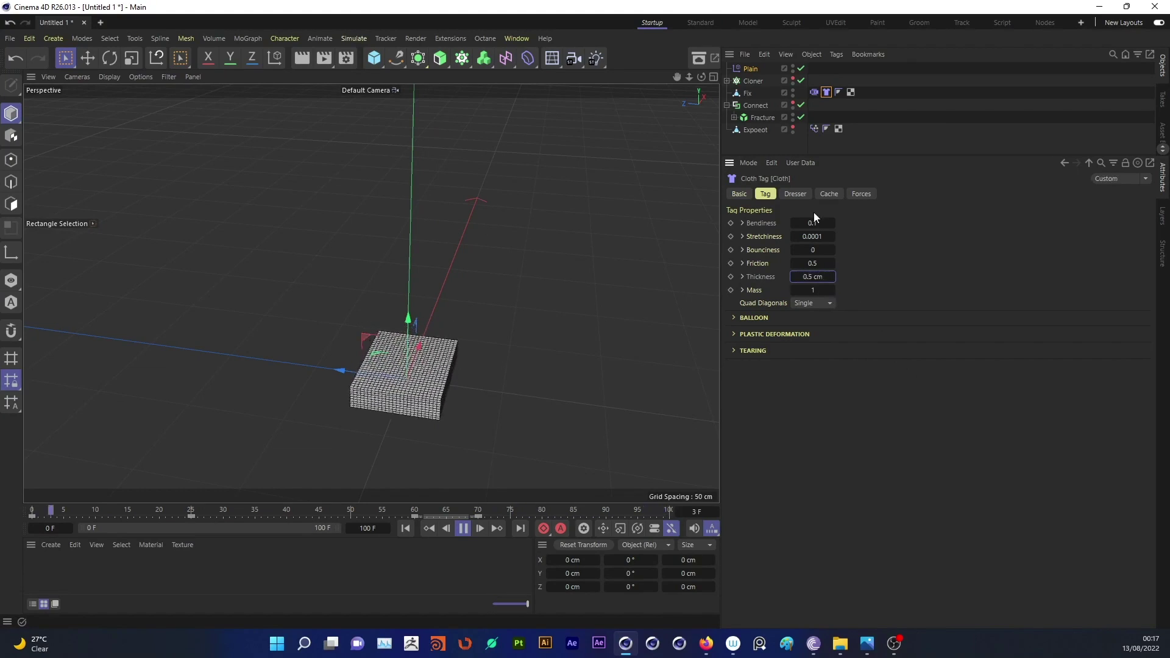
Set the Cloth Belt Influence to 20% and select the Connect object.
{"action": "left_click", "coordinate": [814, 92]}
{"action": "double_click", "coordinate": [805, 268]}
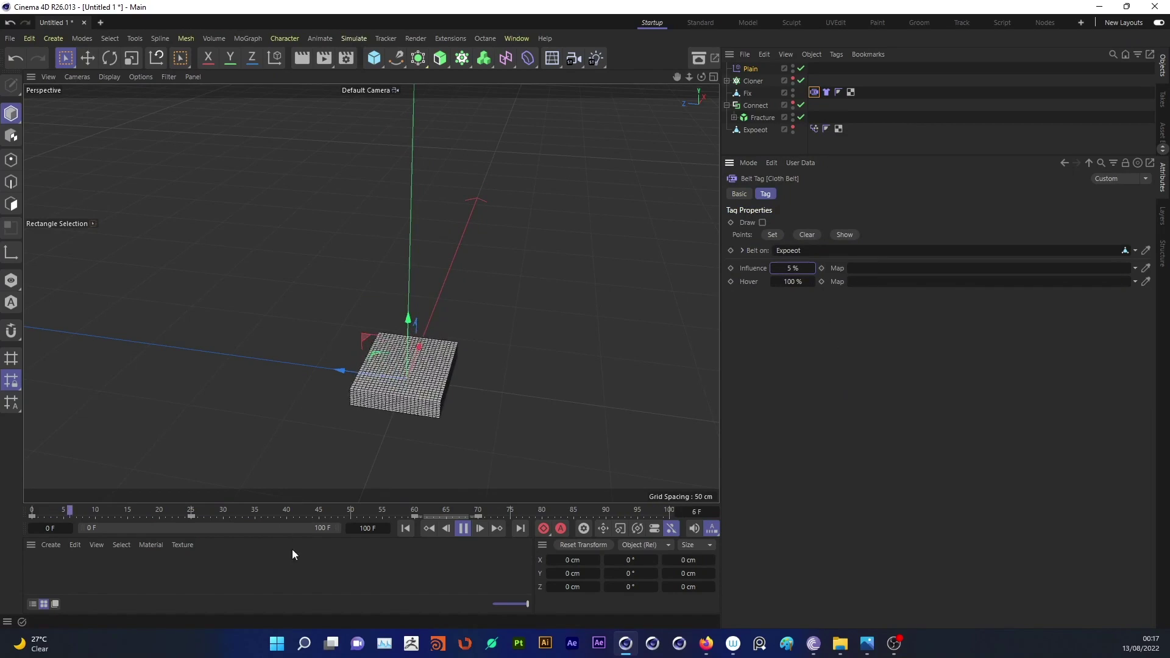
{"action": "double_click", "coordinate": [795, 268]}
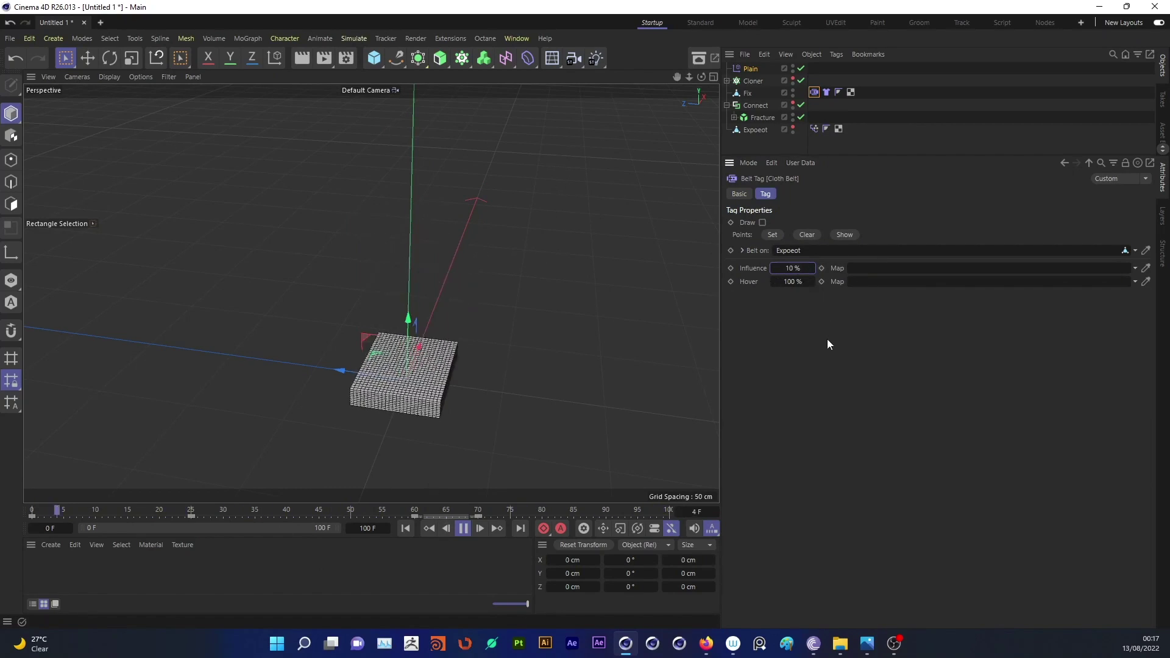
{"action": "type", "text": "10"}
{"action": "key", "text": "Return"}
{"action": "type", "text": "20"}
{"action": "key", "text": "Return"}
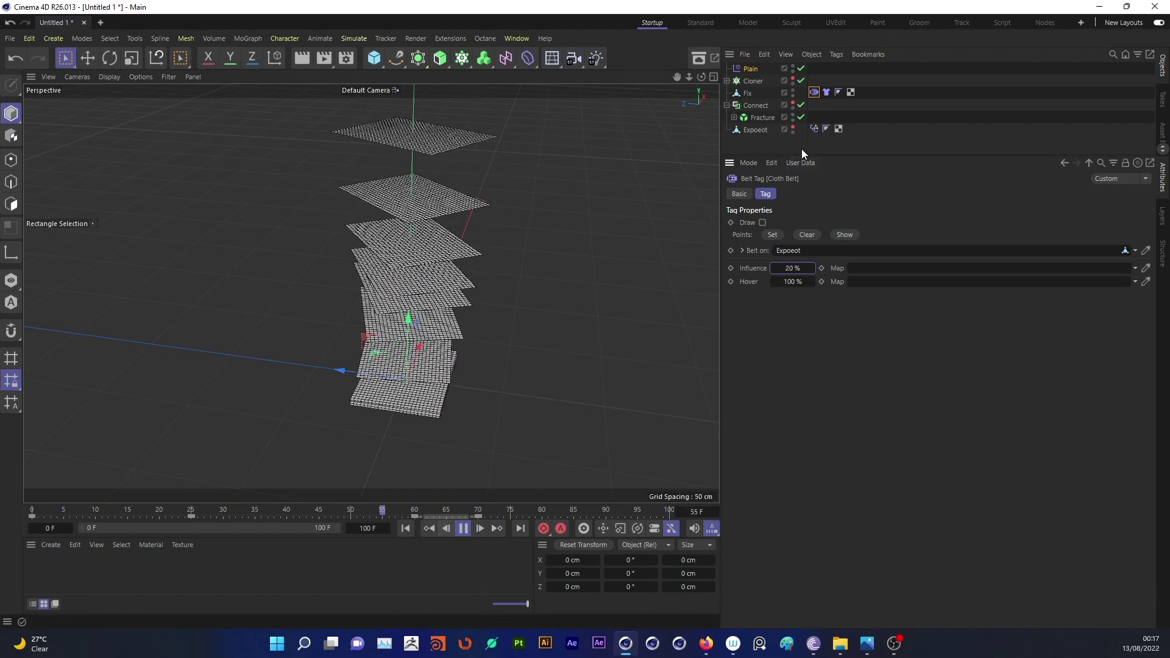
{"action": "left_click", "coordinate": [756, 106]}
{"action": "left_click_drag", "start_coordinate": [349, 334], "coordinate": [389, 356], "text": "alt"}
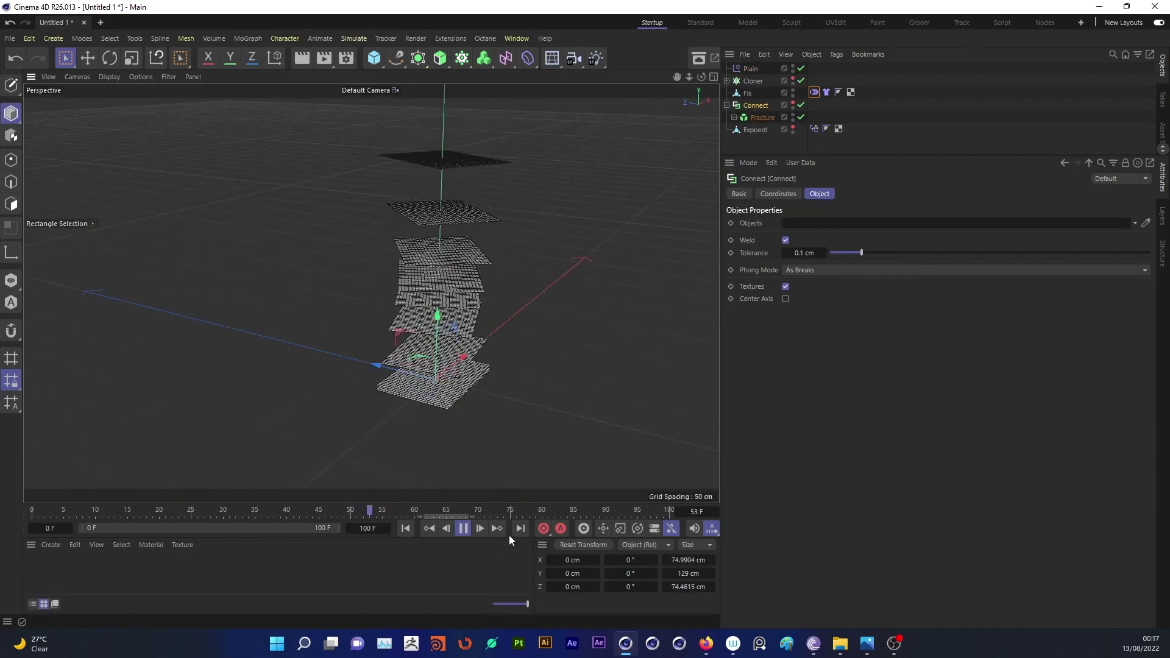
Rewind to frame 0 and switch the Fix object to point editing.
{"action": "left_click", "coordinate": [463, 528]}
{"action": "left_click", "coordinate": [405, 528]}
{"action": "left_click", "coordinate": [748, 93]}
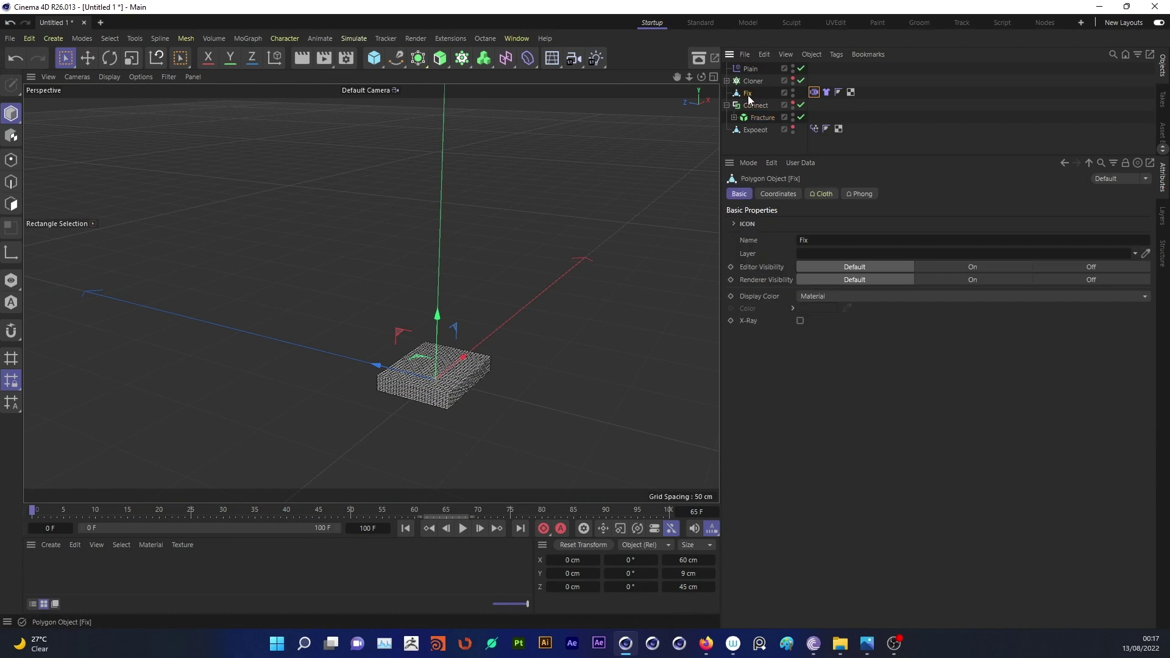
{"action": "left_click", "coordinate": [18, 162]}
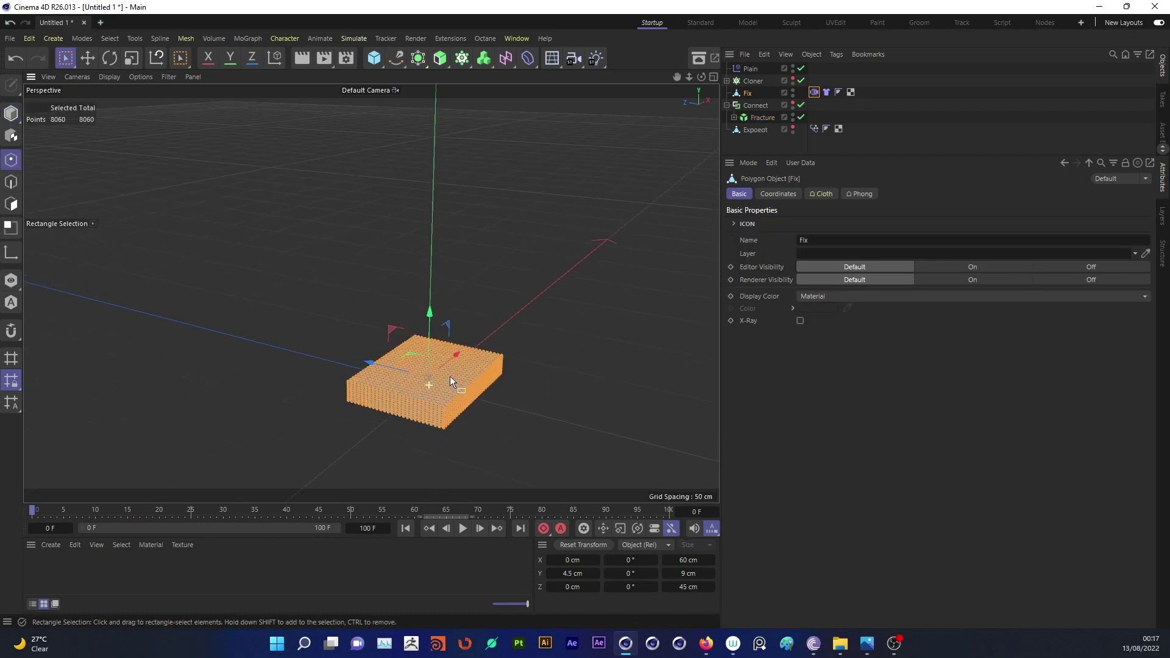
{"action": "scroll", "coordinate": [447, 316], "scroll_direction": "up", "scroll_amount": 3}
{"action": "scroll", "coordinate": [454, 316], "scroll_direction": "up", "scroll_amount": 3}
{"action": "left_click_drag", "start_coordinate": [364, 283], "coordinate": [472, 322], "text": "alt"}
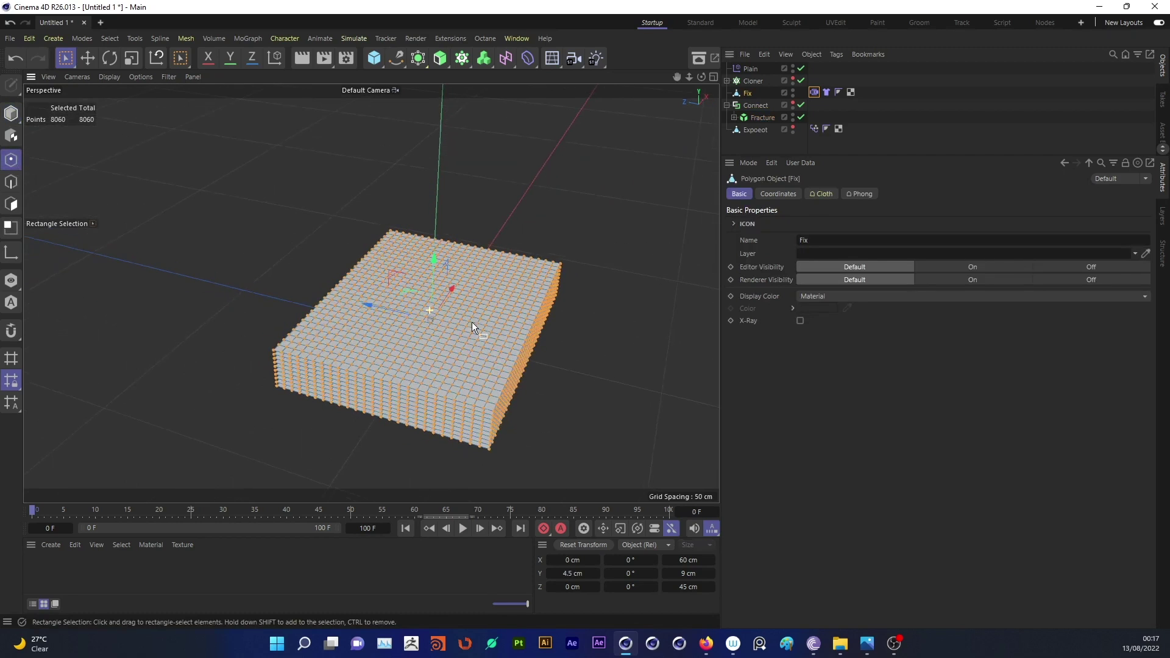
Apply a vertex weight of 100 to all Fix points.
{"action": "left_click", "coordinate": [130, 35]}
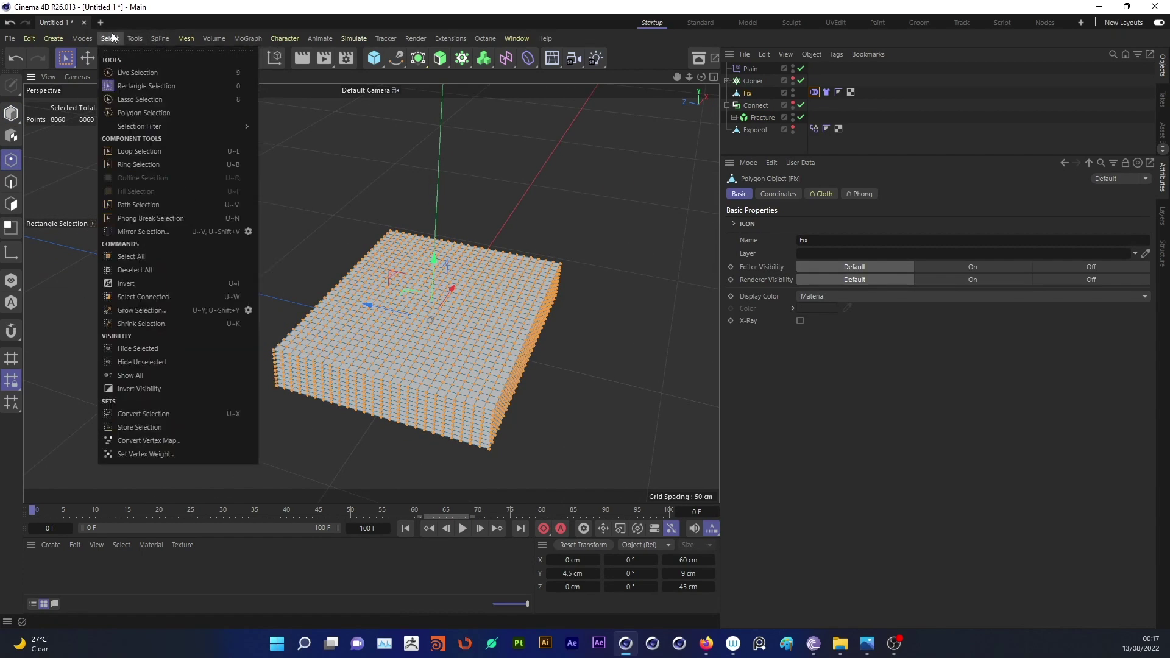
{"action": "left_click", "coordinate": [126, 454]}
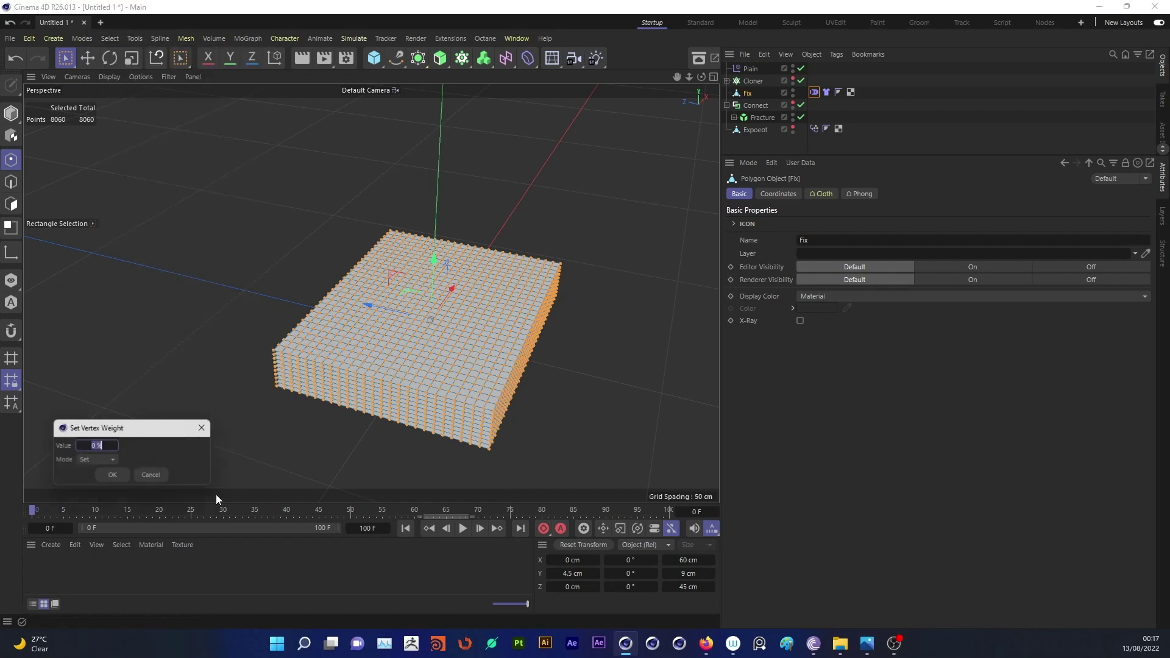
{"action": "type", "text": "100"}
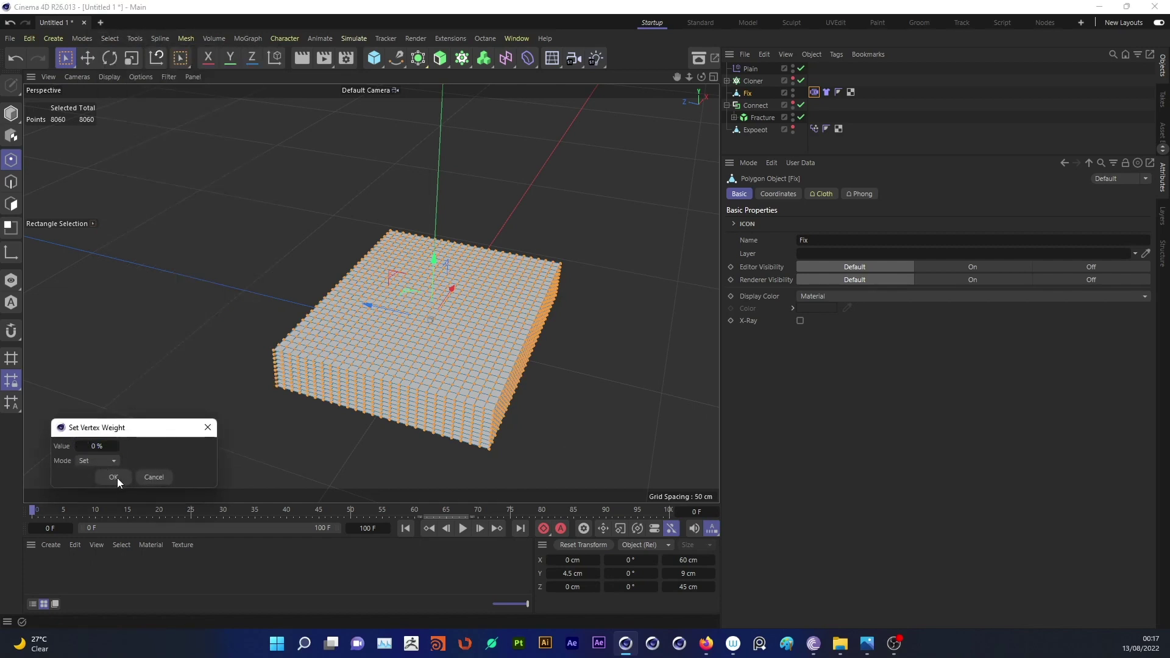
{"action": "left_click", "coordinate": [116, 478]}
Replace the vertex map's Freeze field layer with a Spherical Field.
{"action": "left_click", "coordinate": [827, 93]}
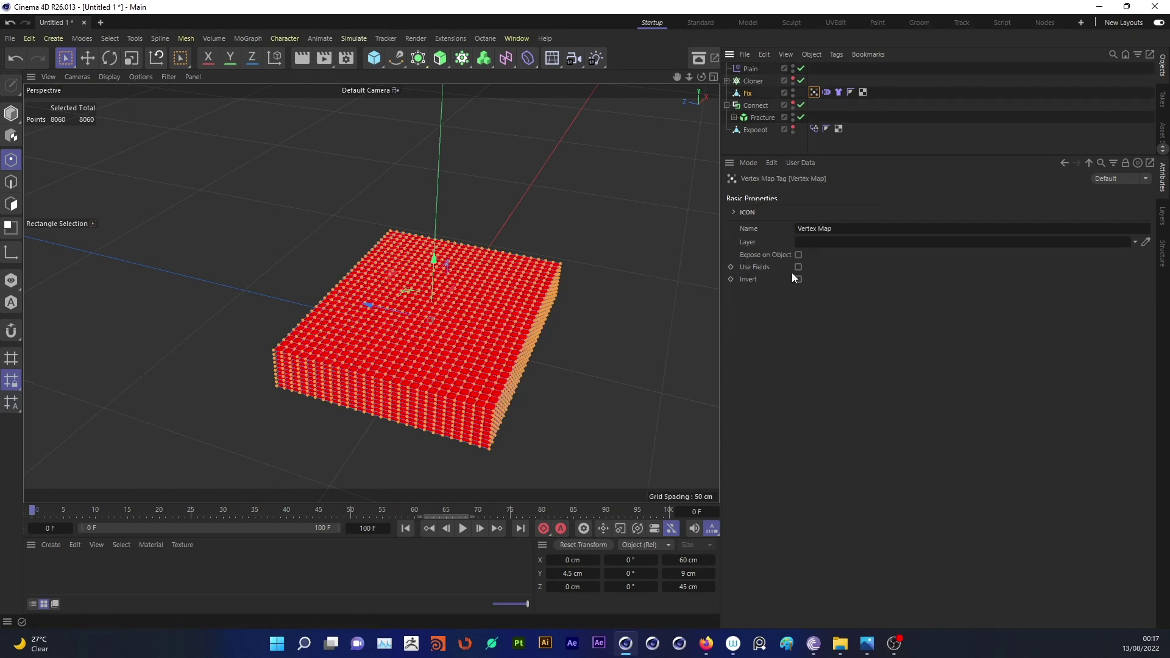
{"action": "left_click", "coordinate": [772, 263]}
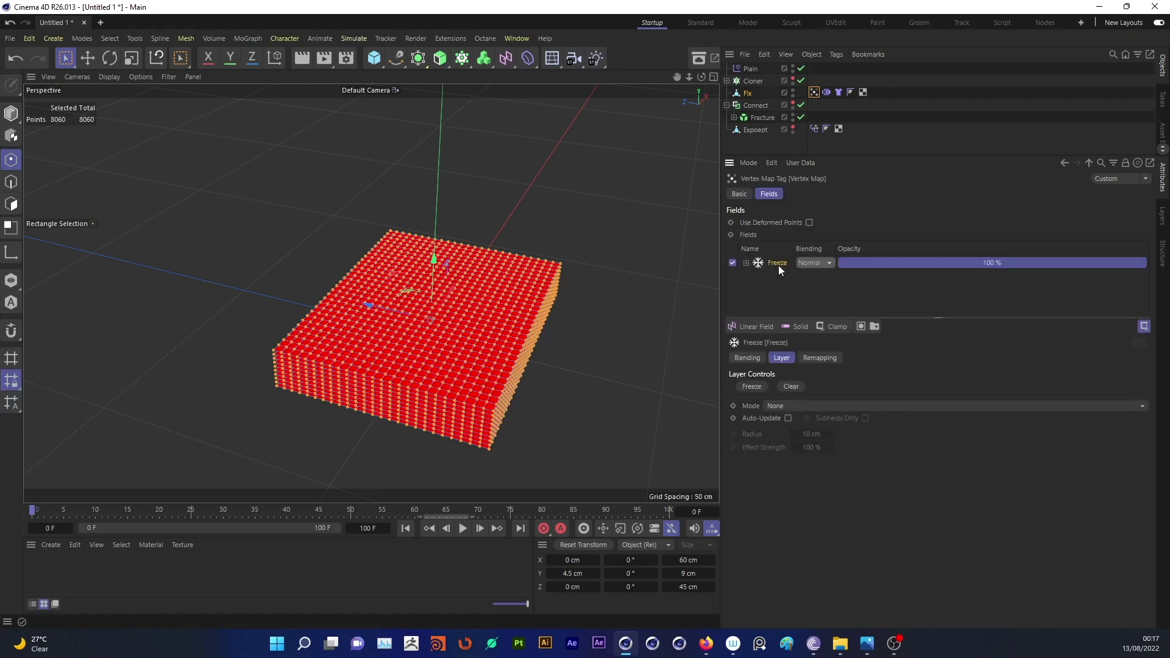
{"action": "key", "text": "Delete"}
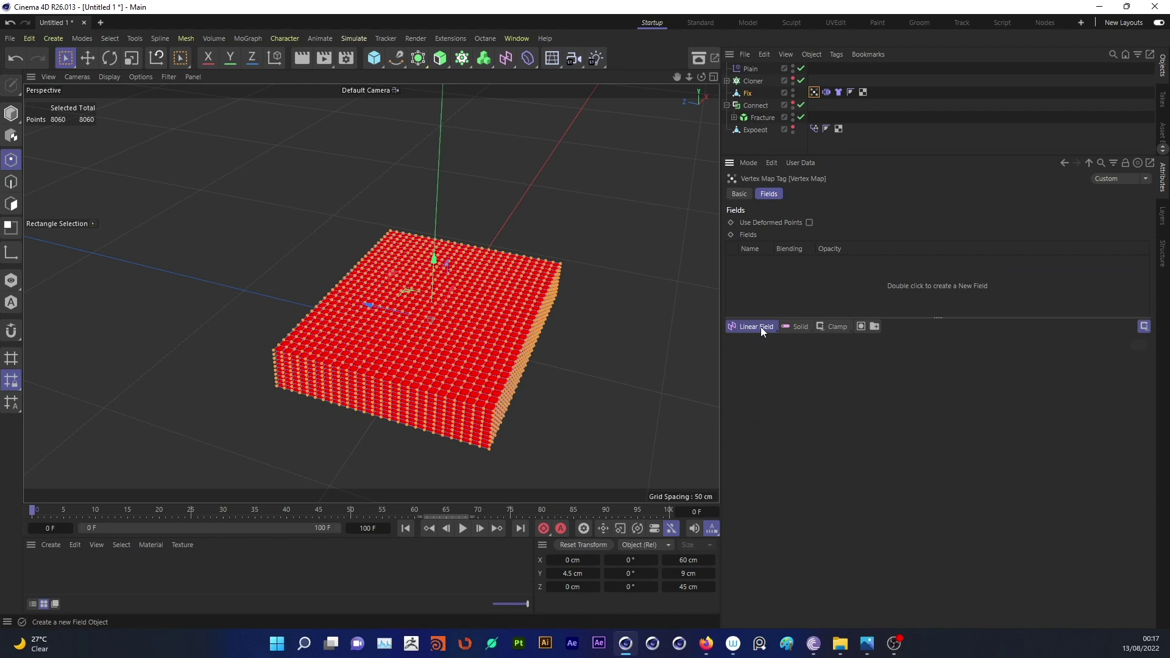
{"action": "left_click", "coordinate": [760, 326]}
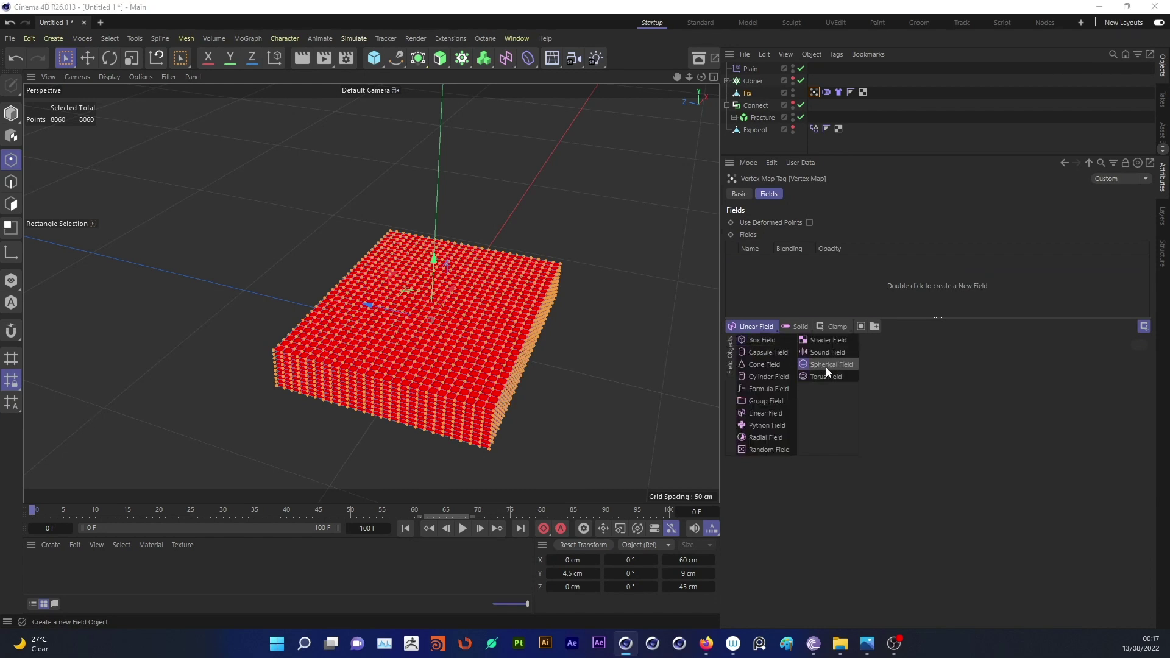
{"action": "left_click", "coordinate": [825, 366]}
{"action": "scroll", "coordinate": [595, 299], "scroll_direction": "down", "scroll_amount": 5}
{"action": "key", "text": "Return"}
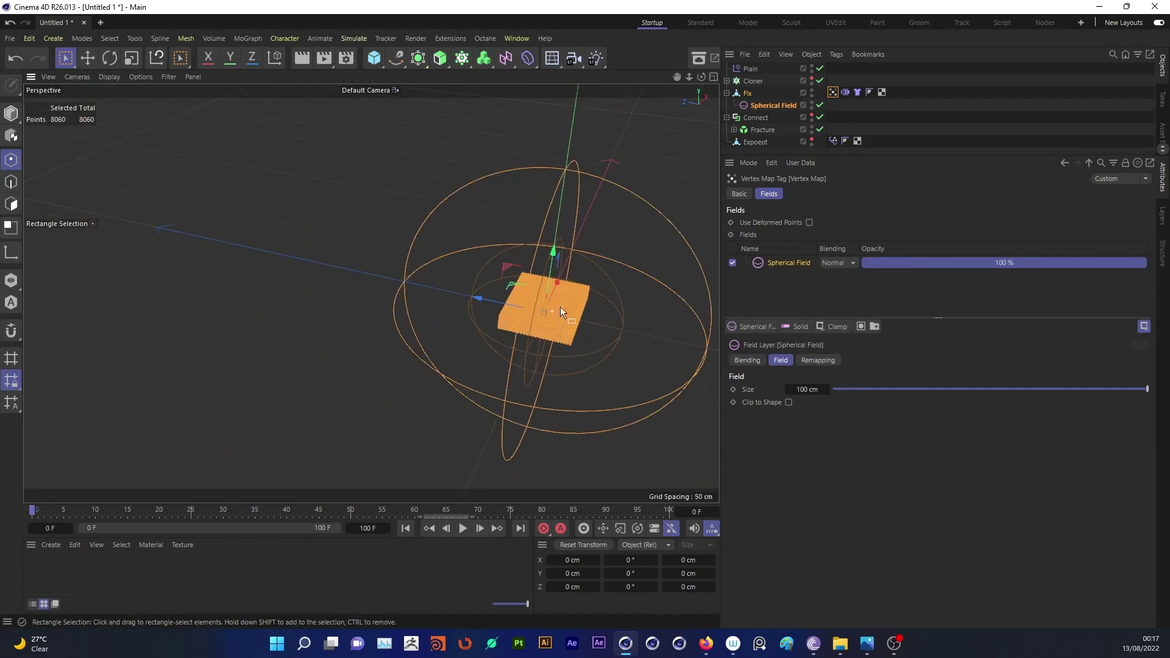
{"action": "mouse_move", "coordinate": [635, 342]}
{"action": "left_mouse_down", "text": "alt"}
{"action": "mouse_move", "coordinate": [642, 350]}
{"action": "mouse_move", "coordinate": [477, 313]}
{"action": "mouse_move", "coordinate": [631, 317]}
{"action": "mouse_move", "coordinate": [603, 292]}
{"action": "mouse_move", "coordinate": [622, 287]}
{"action": "mouse_move", "coordinate": [450, 312]}
{"action": "mouse_move", "coordinate": [309, 305]}
{"action": "mouse_move", "coordinate": [381, 294]}
{"action": "mouse_move", "coordinate": [347, 297]}
{"action": "left_mouse_up", "text": "alt"}
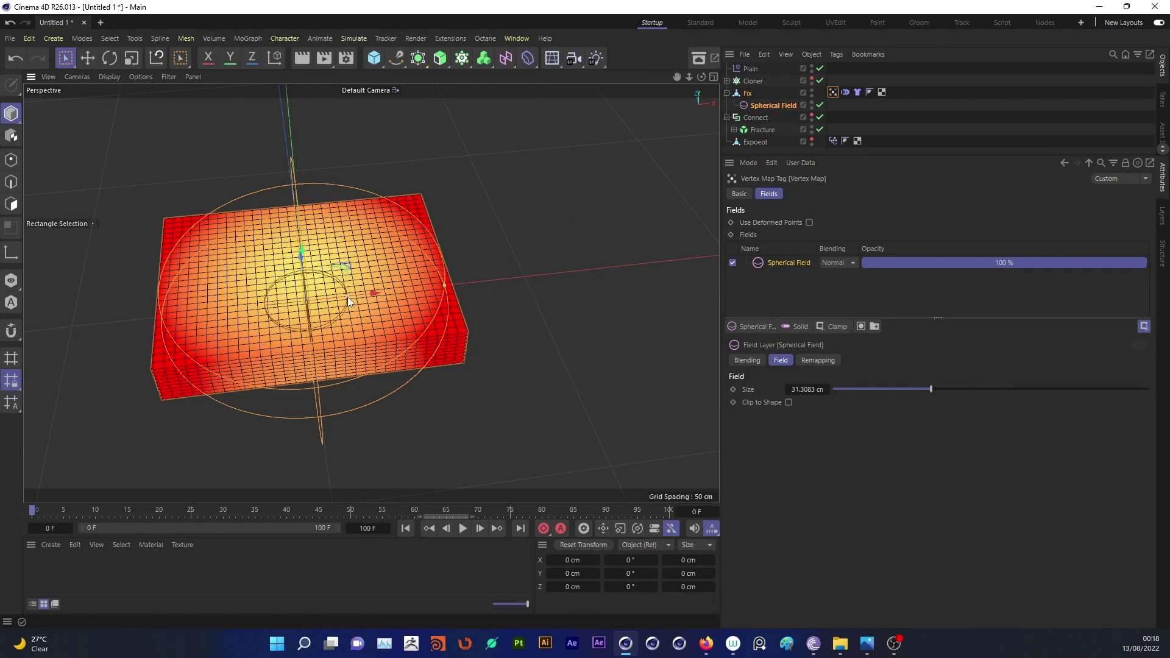
Remap the Spherical Field to 28% inner offset, 8% minimum and 64% maximum.
{"action": "left_click", "coordinate": [777, 107]}
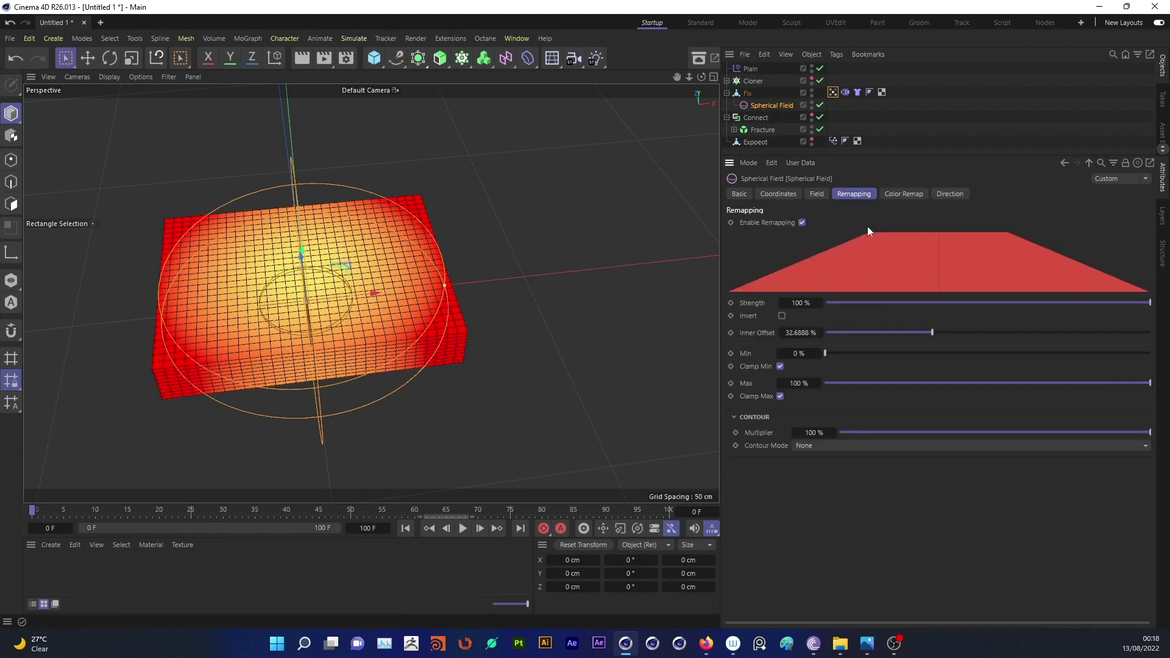
{"action": "left_click_drag", "start_coordinate": [932, 332], "coordinate": [916, 332]}
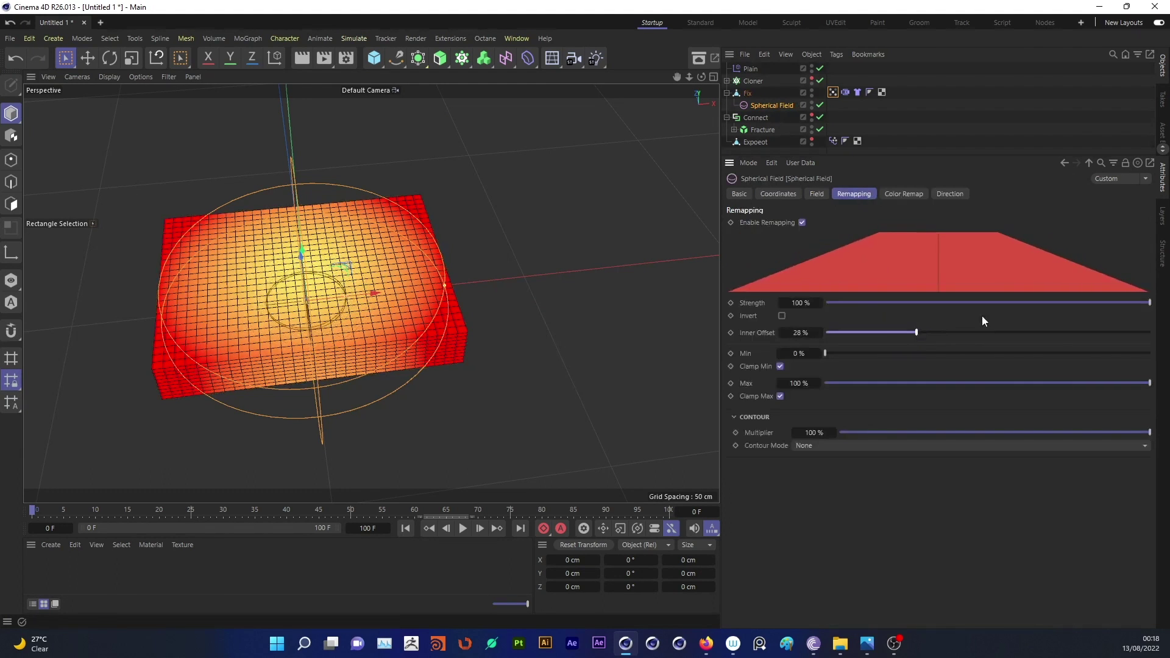
{"action": "left_click_drag", "start_coordinate": [823, 353], "coordinate": [850, 347]}
{"action": "mouse_move", "coordinate": [1007, 384]}
{"action": "left_mouse_down"}
{"action": "mouse_move", "coordinate": [981, 383]}
{"action": "mouse_move", "coordinate": [1033, 382]}
{"action": "left_mouse_up"}
Link the Vertex Map into the Cloth Belt's Influence Map and play the simulation.
{"action": "left_click", "coordinate": [915, 128]}
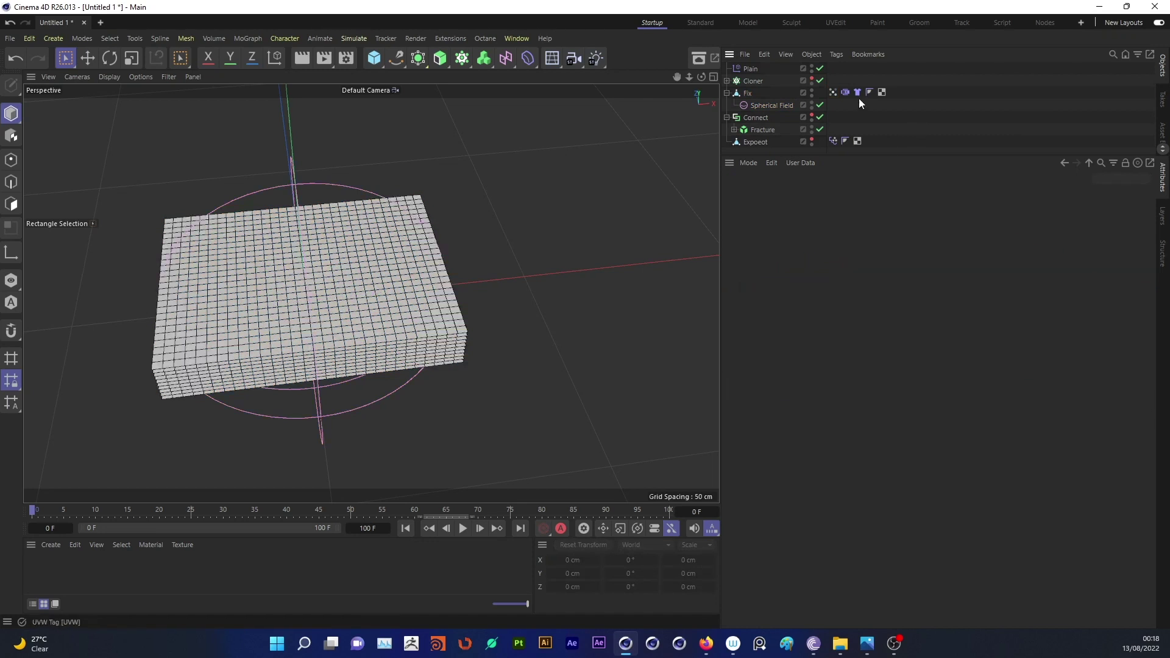
{"action": "left_click_drag", "start_coordinate": [771, 155], "coordinate": [770, 231]}
{"action": "left_click", "coordinate": [847, 103]}
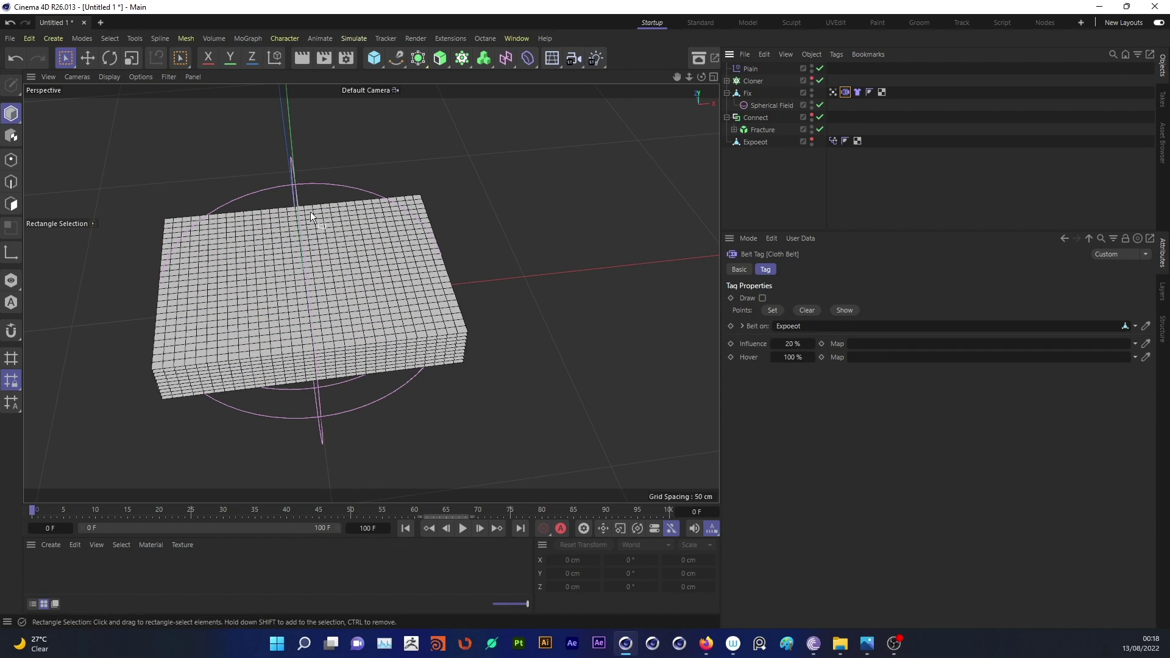
{"action": "left_click_drag", "start_coordinate": [832, 94], "coordinate": [875, 344]}
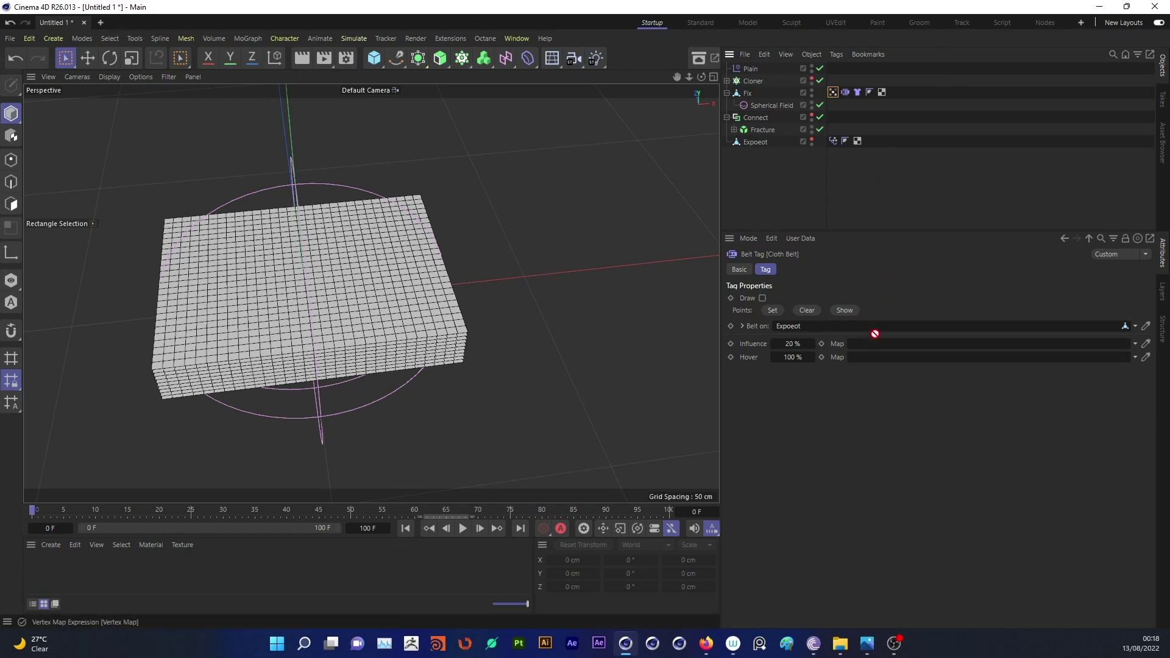
{"action": "mouse_move", "coordinate": [419, 301]}
{"action": "left_mouse_down", "text": "alt"}
{"action": "mouse_move", "coordinate": [320, 271]}
{"action": "mouse_move", "coordinate": [397, 279]}
{"action": "mouse_move", "coordinate": [421, 341]}
{"action": "left_mouse_up", "text": "alt"}
{"action": "left_click", "coordinate": [464, 529]}
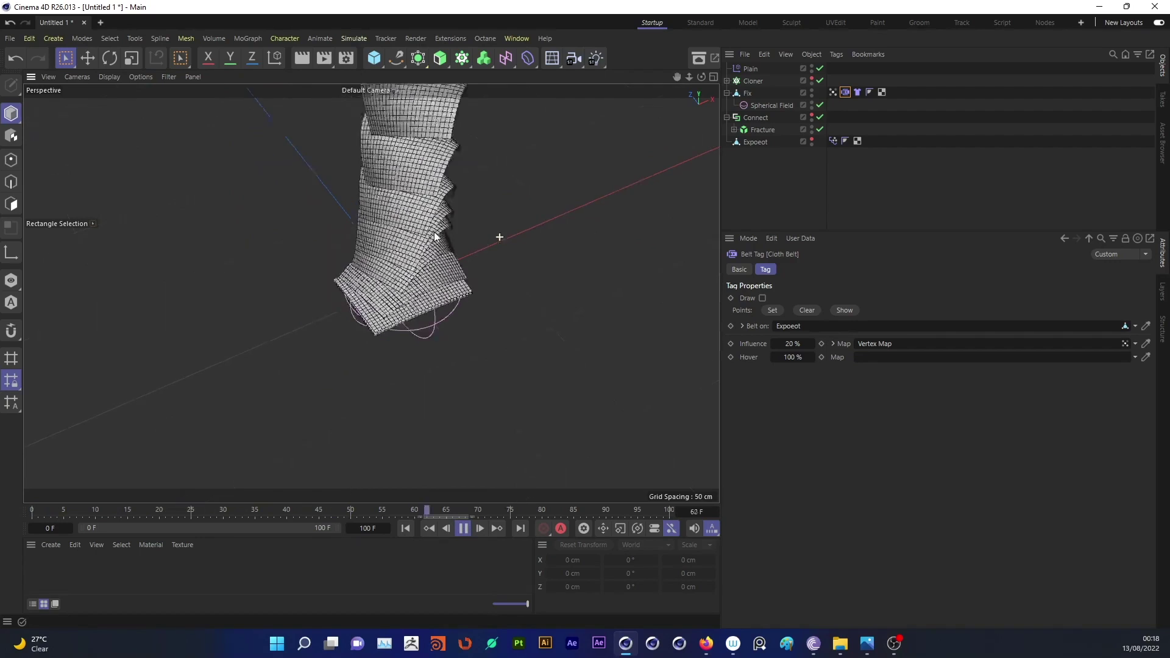
Try belt Influence at 35% and 10%, settling on 35%.
{"action": "double_click", "coordinate": [792, 344]}
{"action": "type", "text": "5"}
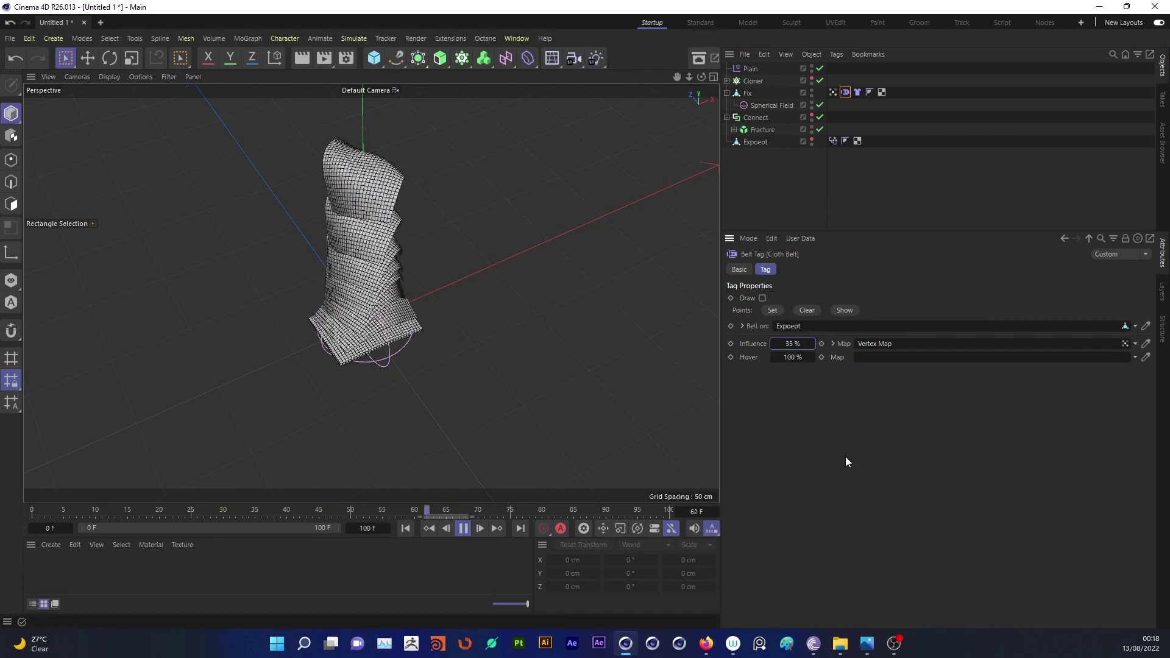
{"action": "key", "text": "Return"}
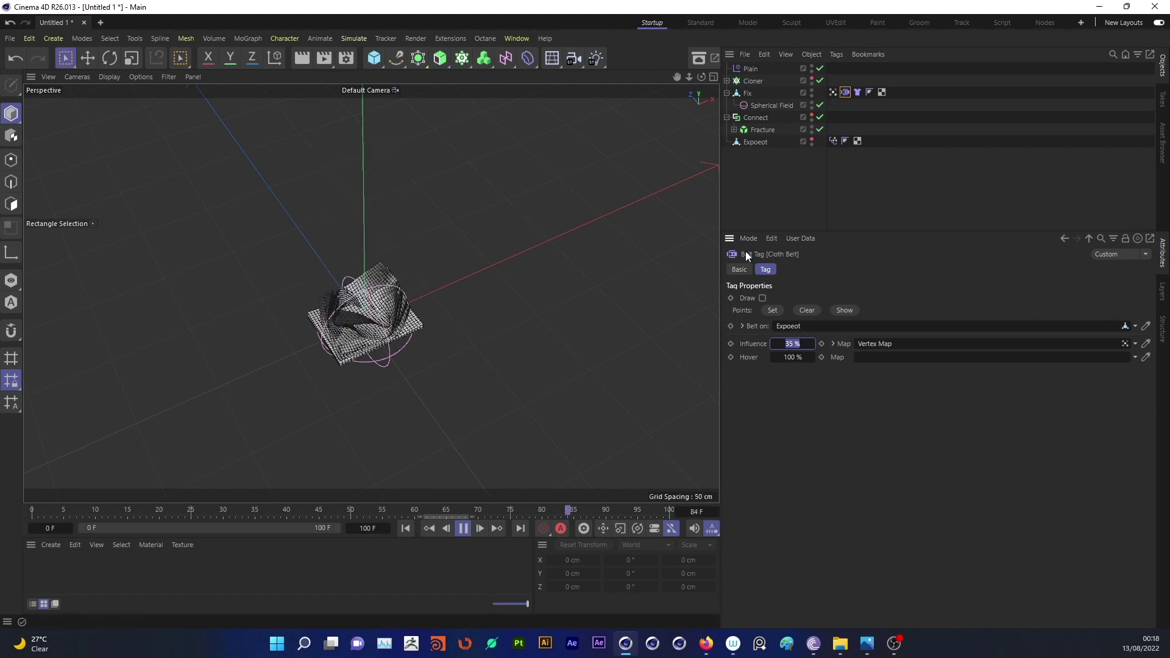
{"action": "left_click", "coordinate": [790, 344]}
{"action": "type", "text": "10"}
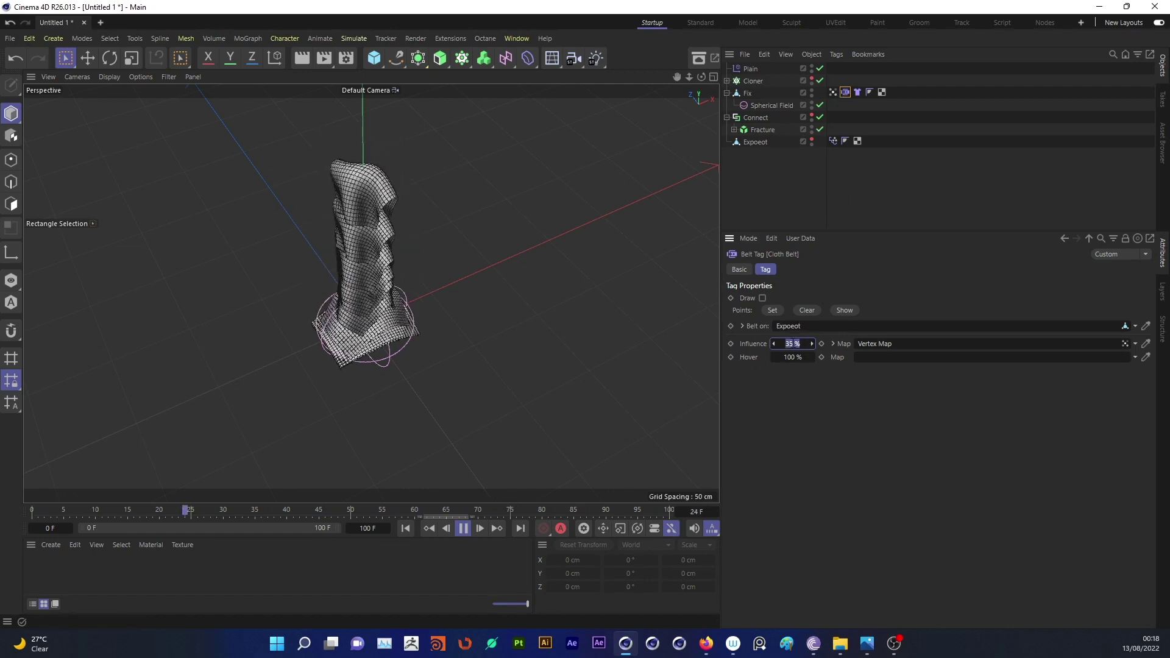
{"action": "key", "text": "Return"}
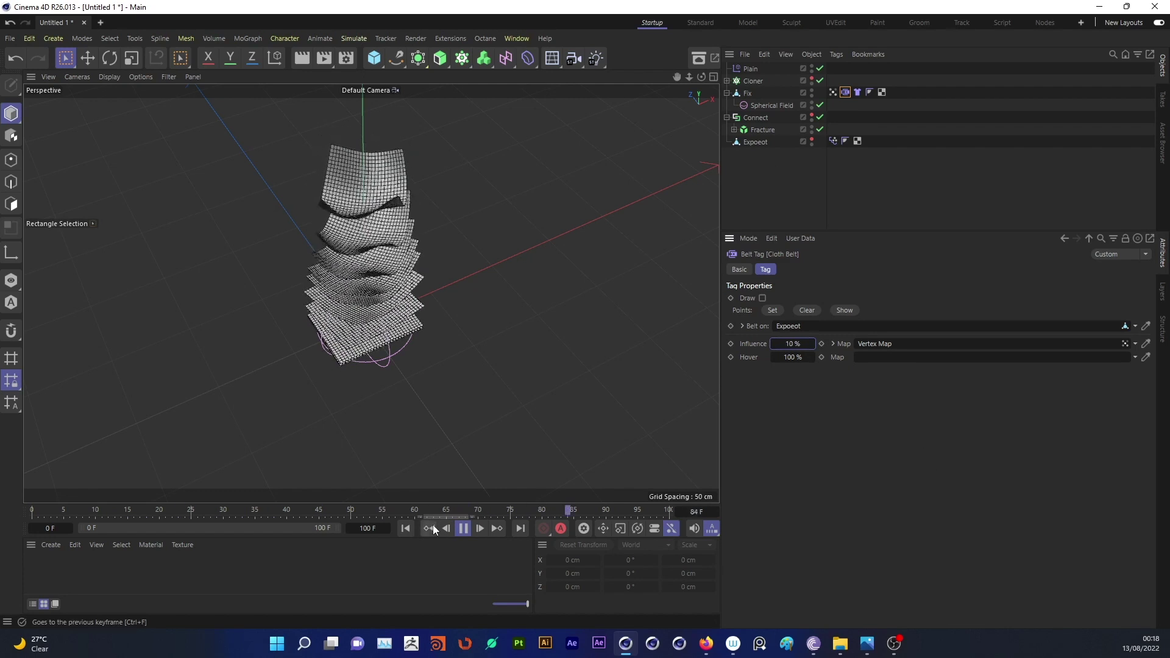
{"action": "left_click", "coordinate": [790, 344]}
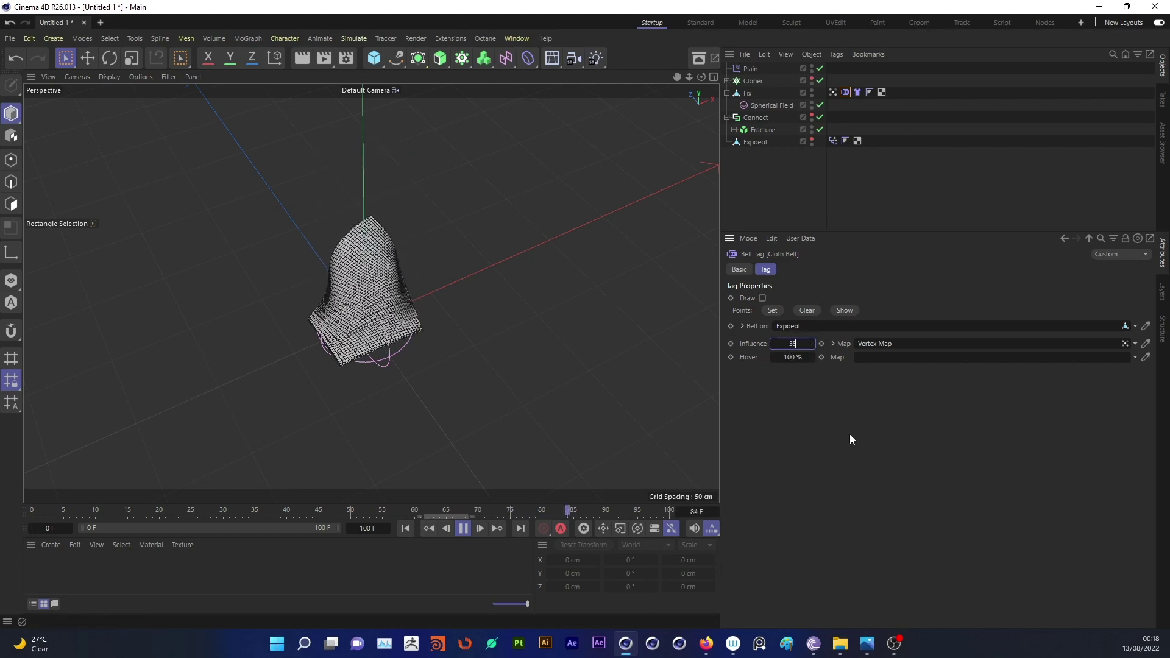
{"action": "type", "text": "35"}
{"action": "key", "text": "Return"}
Set the project simulation Damping to 10%.
{"action": "left_click", "coordinate": [747, 240]}
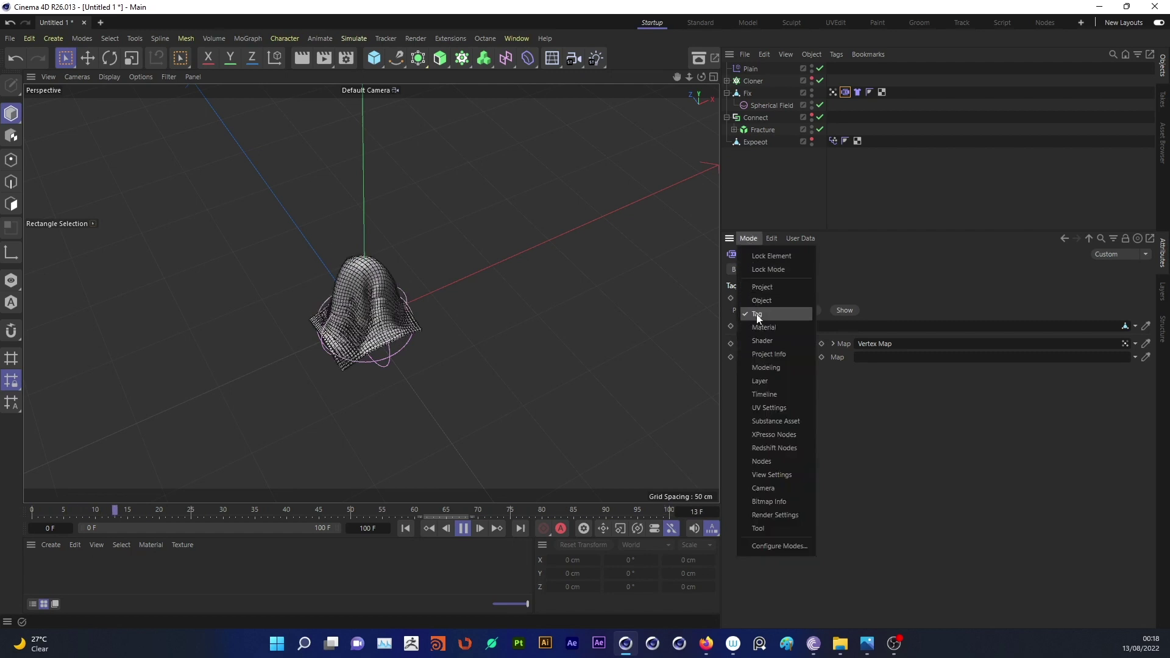
{"action": "left_click", "coordinate": [759, 289]}
{"action": "left_click", "coordinate": [846, 408]}
{"action": "type", "text": "10"}
{"action": "key", "text": "Return"}
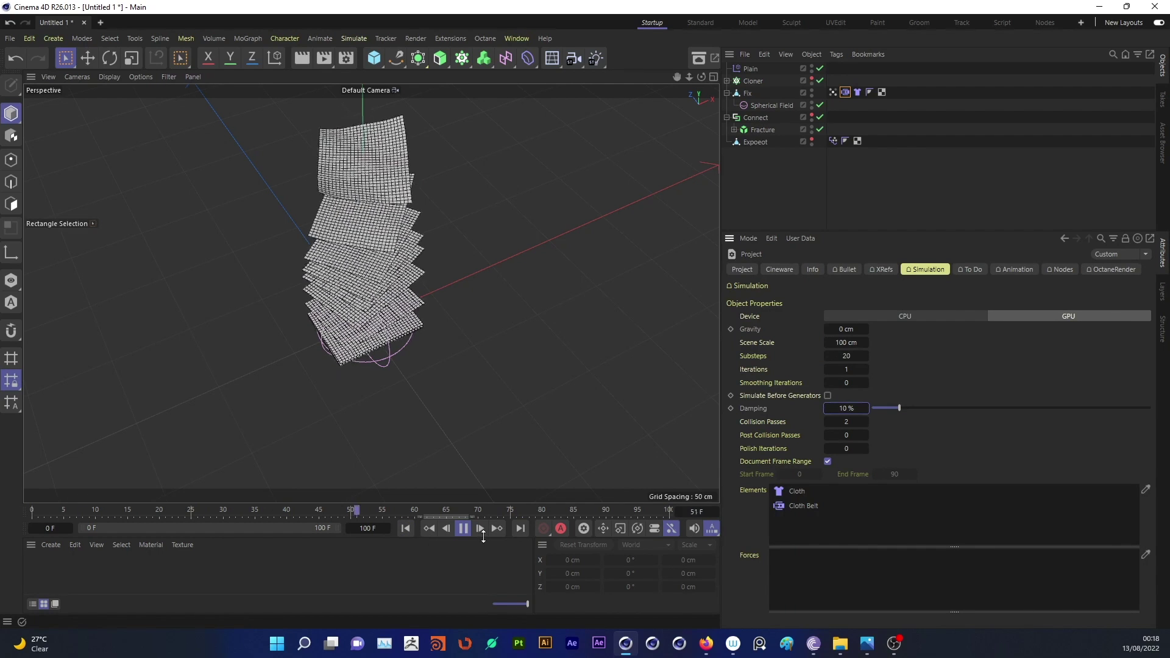
Give the cloth tag a 1 cm Thickness and Bendiness of 1, replaying the simulation.
{"action": "left_click", "coordinate": [464, 528]}
{"action": "left_click", "coordinate": [751, 68]}
{"action": "left_click", "coordinate": [857, 92]}
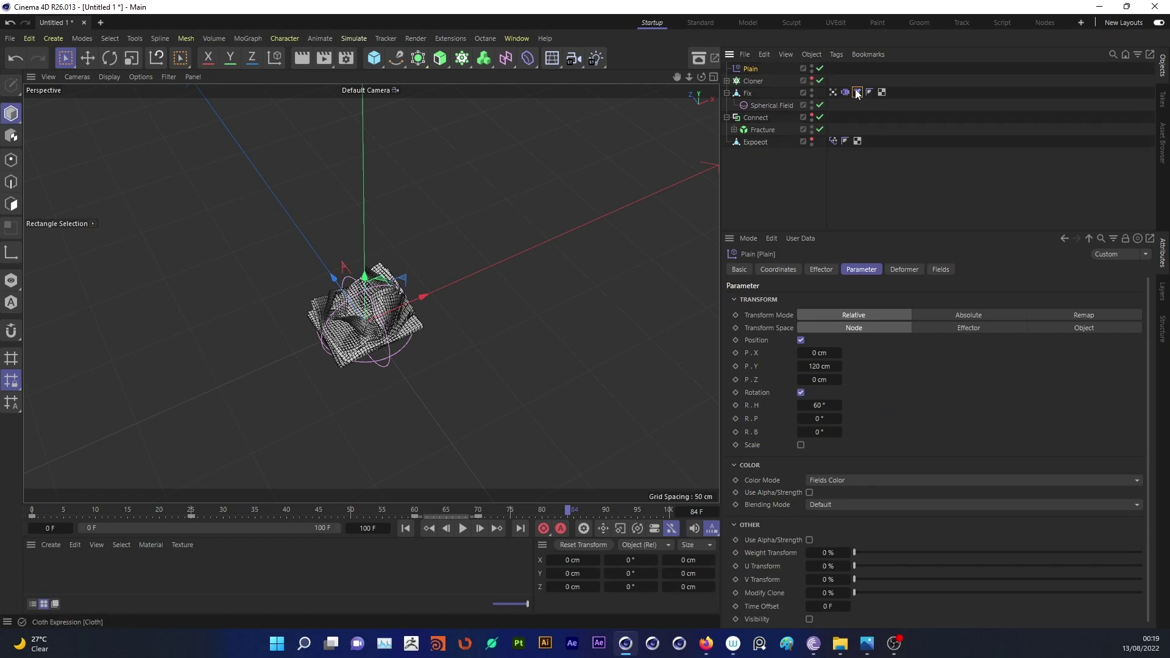
{"action": "left_click", "coordinate": [813, 352]}
{"action": "key", "text": "Return"}
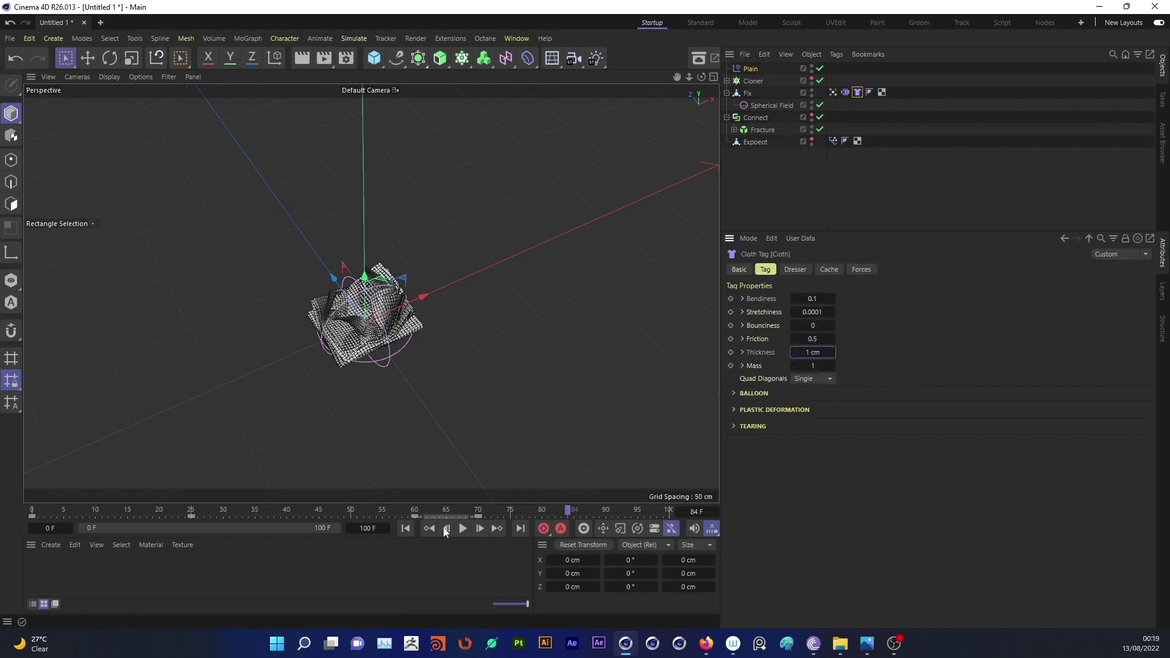
{"action": "left_click", "coordinate": [406, 529]}
{"action": "left_click", "coordinate": [464, 528]}
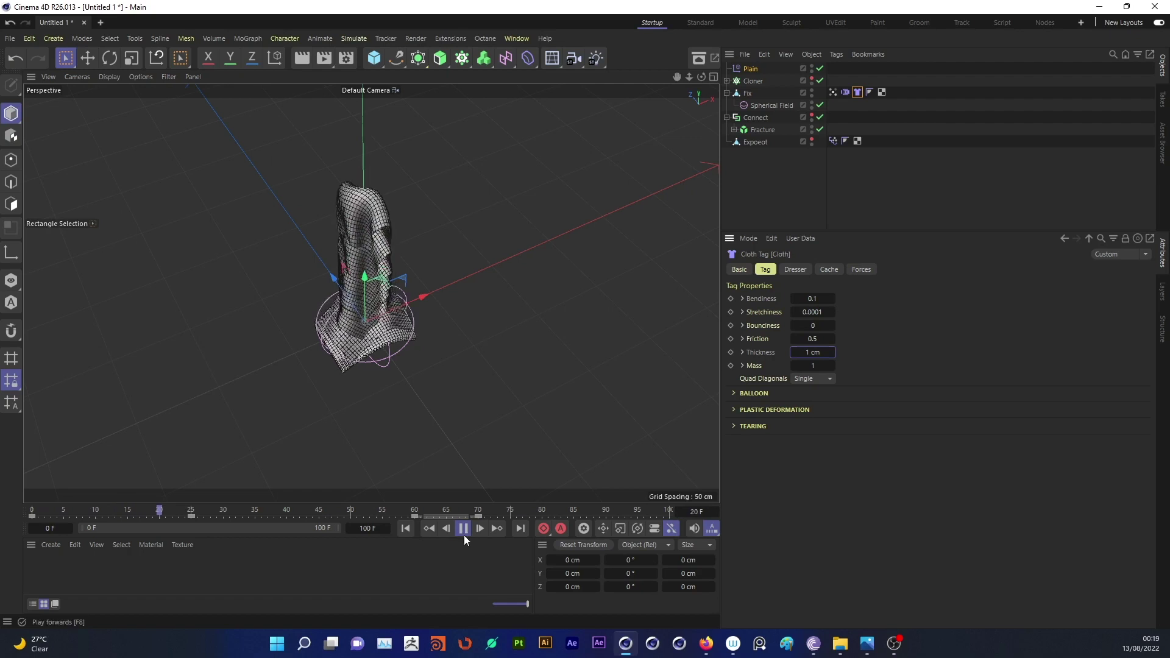
{"action": "left_click_drag", "start_coordinate": [818, 301], "coordinate": [847, 311]}
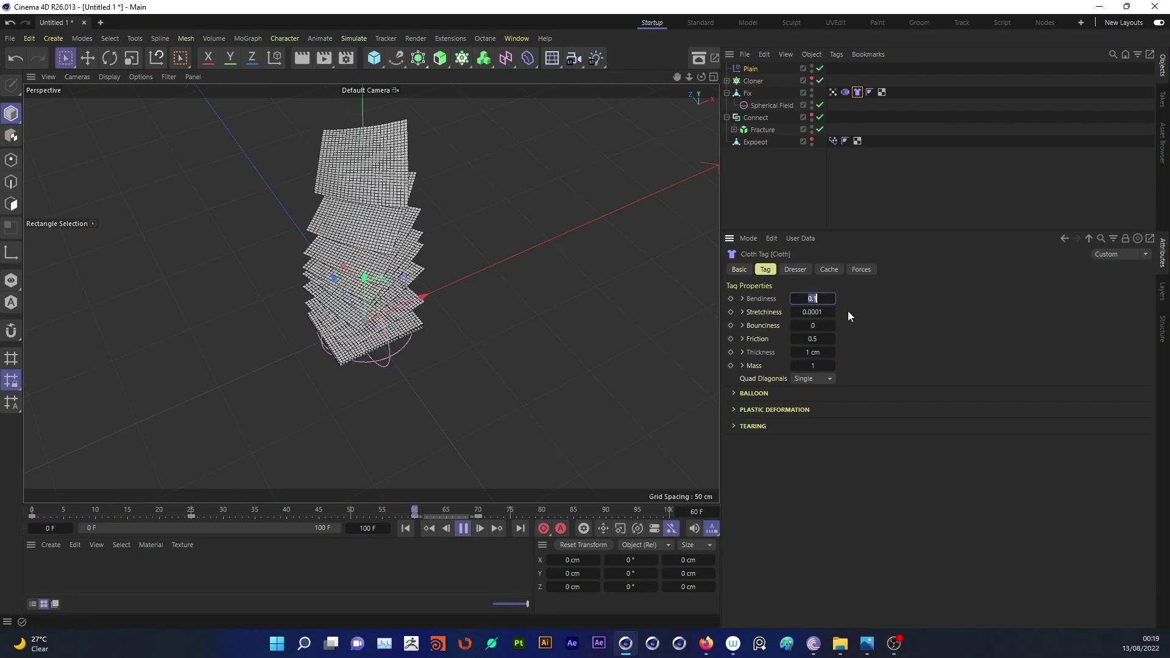
{"action": "type", "text": "1"}
{"action": "left_click", "coordinate": [406, 527]}
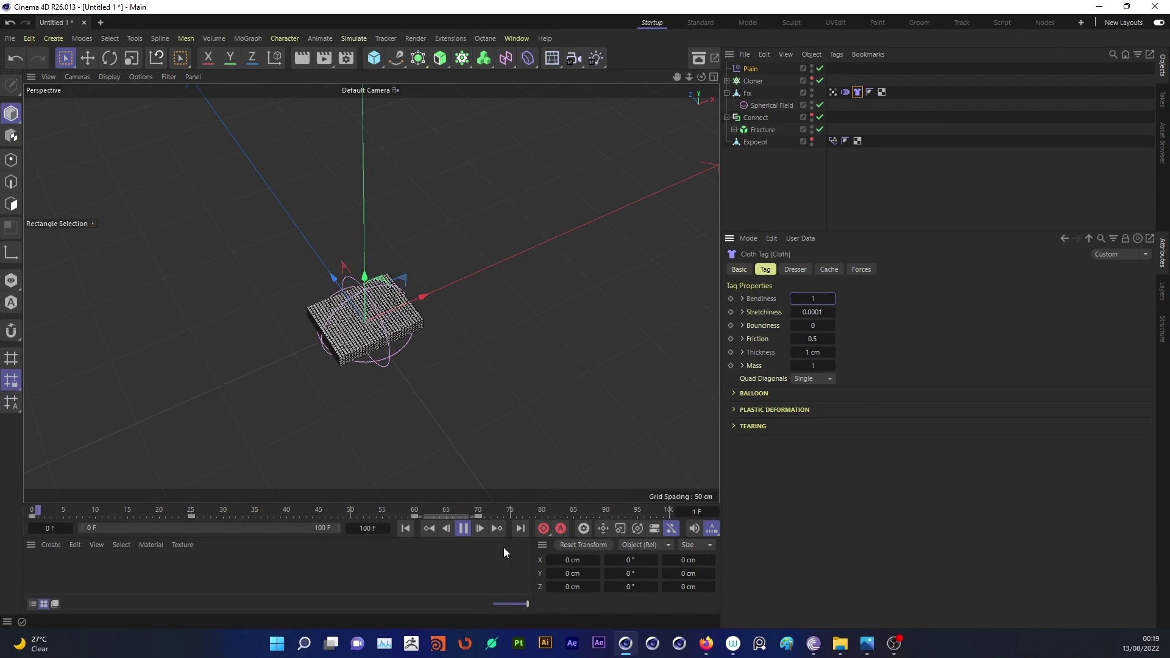
Enlarge the Vertex Map's Spherical Field Size to 71 cm while replaying.
{"action": "left_click", "coordinate": [833, 92]}
{"action": "left_click", "coordinate": [463, 528]}
{"action": "mouse_move", "coordinate": [926, 467]}
{"action": "left_mouse_down"}
{"action": "mouse_move", "coordinate": [898, 465]}
{"action": "mouse_move", "coordinate": [958, 465]}
{"action": "left_mouse_up"}
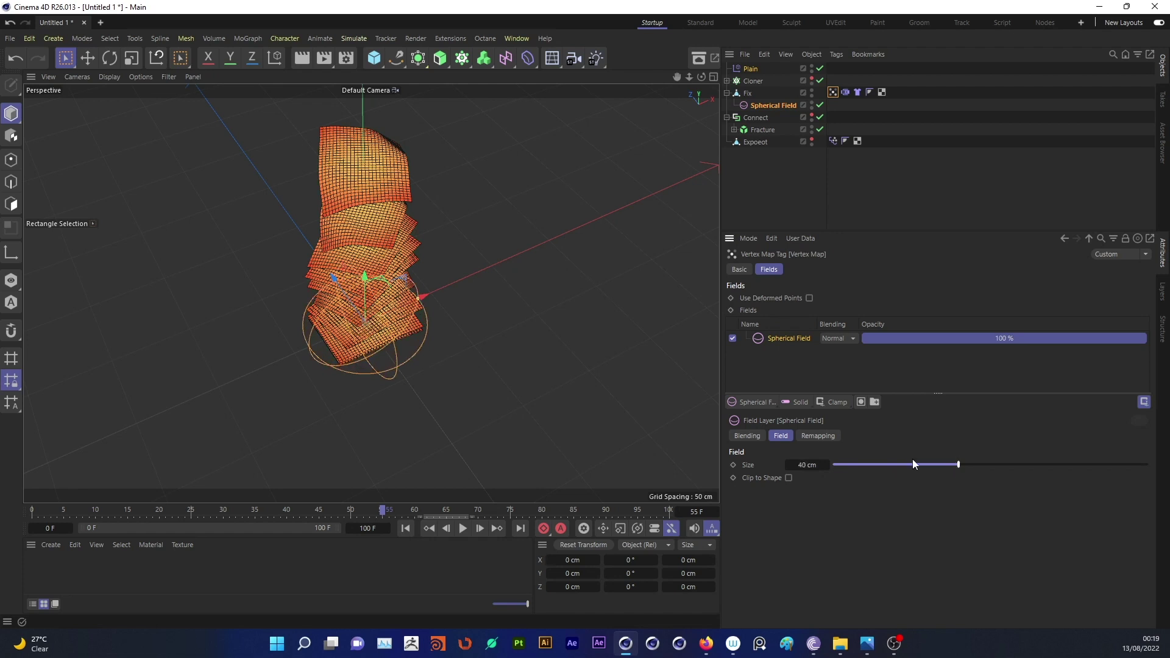
{"action": "left_click", "coordinate": [404, 529]}
{"action": "left_click", "coordinate": [463, 528]}
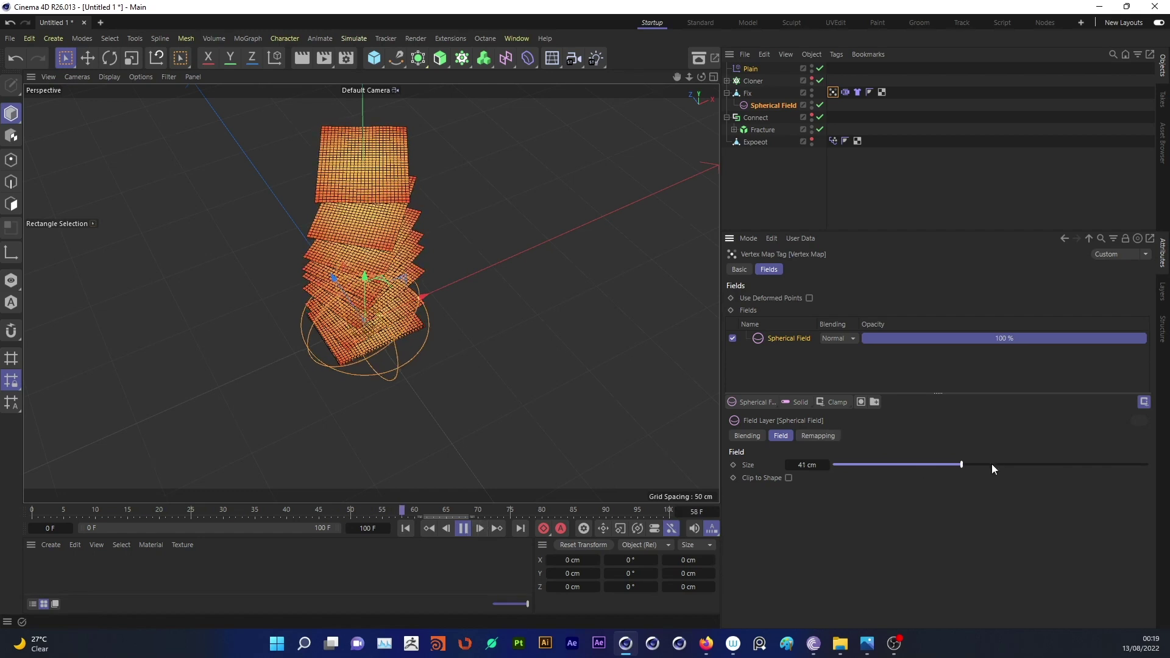
{"action": "left_click_drag", "start_coordinate": [992, 464], "coordinate": [1056, 465]}
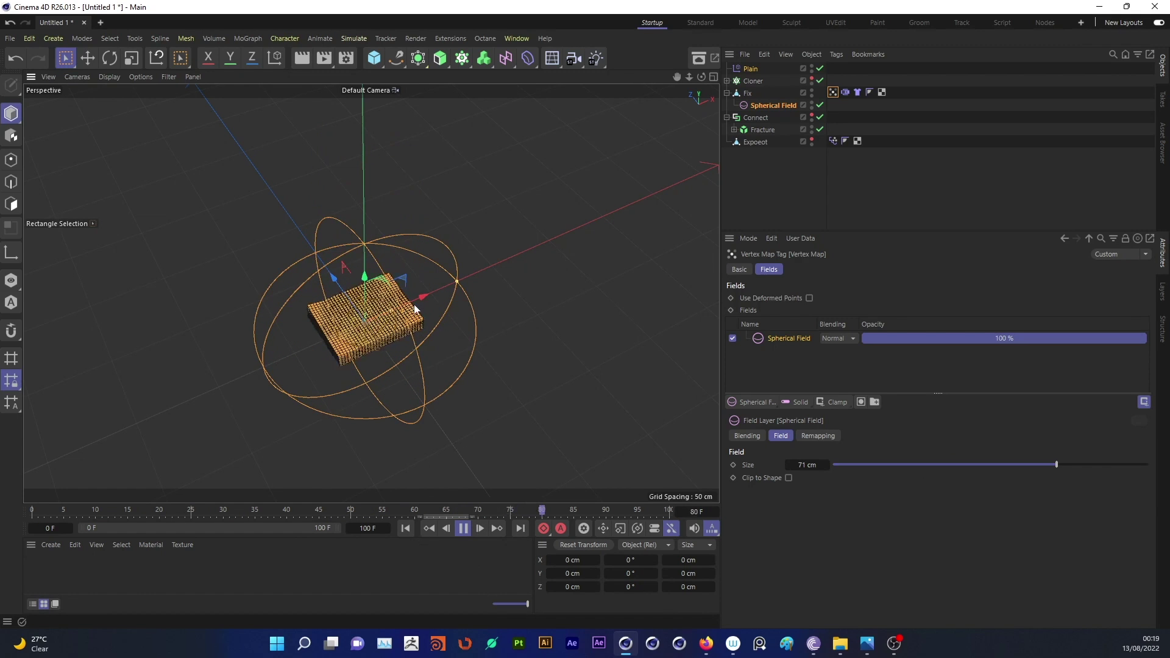
{"action": "left_click", "coordinate": [248, 110]}
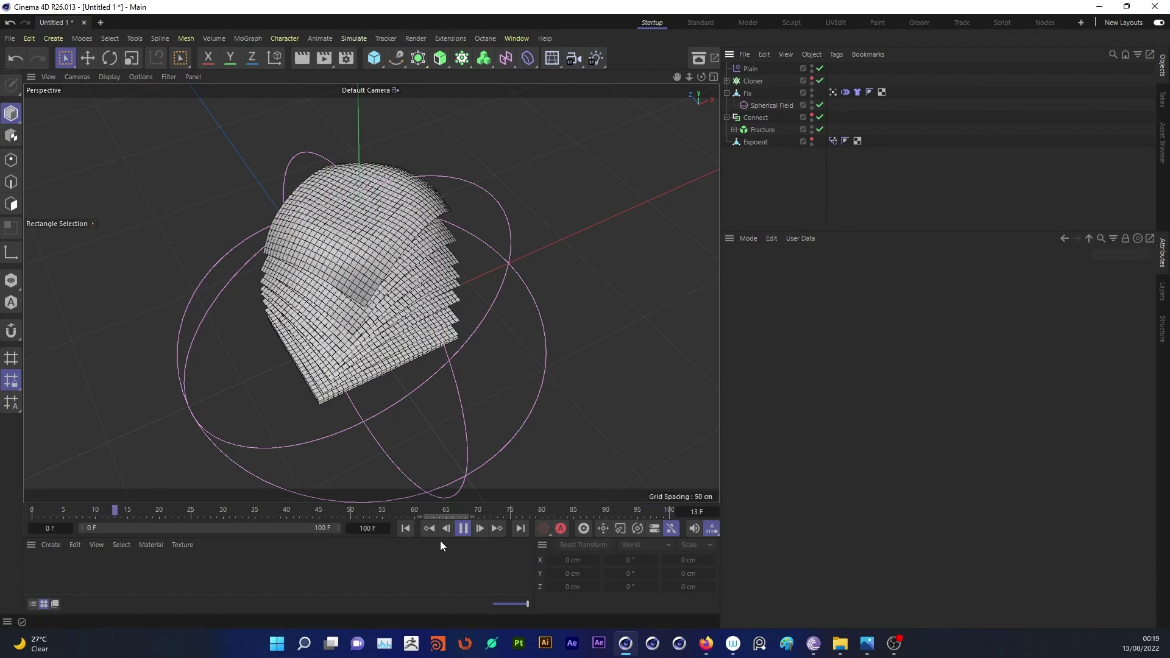
{"action": "scroll", "coordinate": [358, 277], "scroll_direction": "down", "scroll_amount": 3}
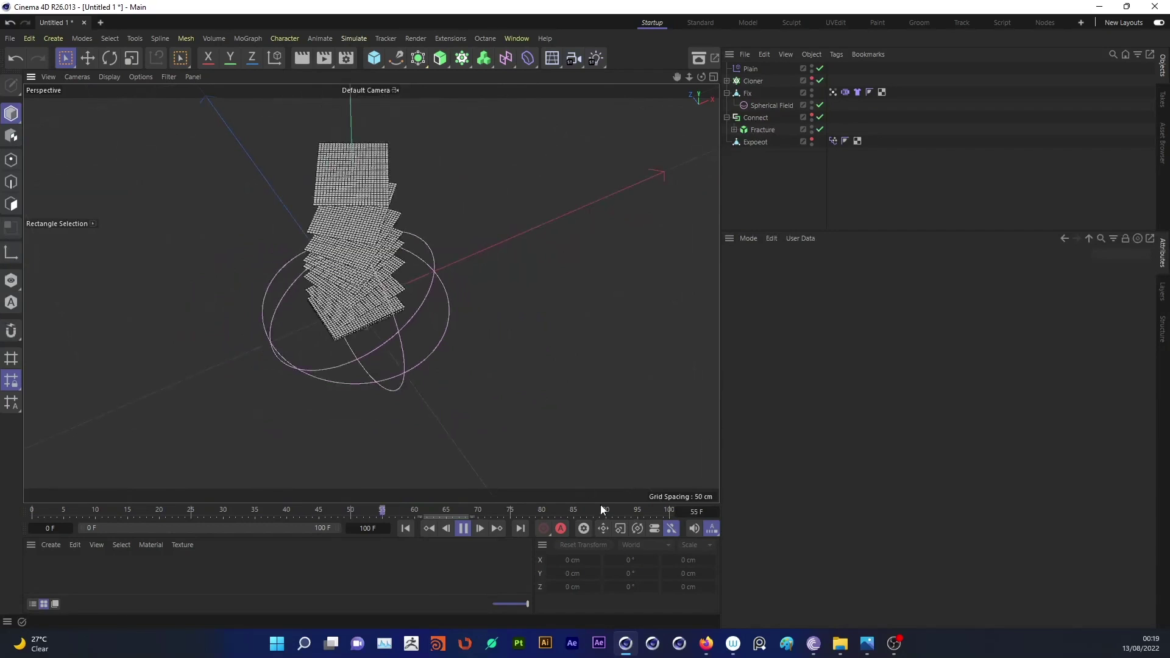
Set the Plain effector's heading rotation to 0°.
{"action": "left_click", "coordinate": [745, 68]}
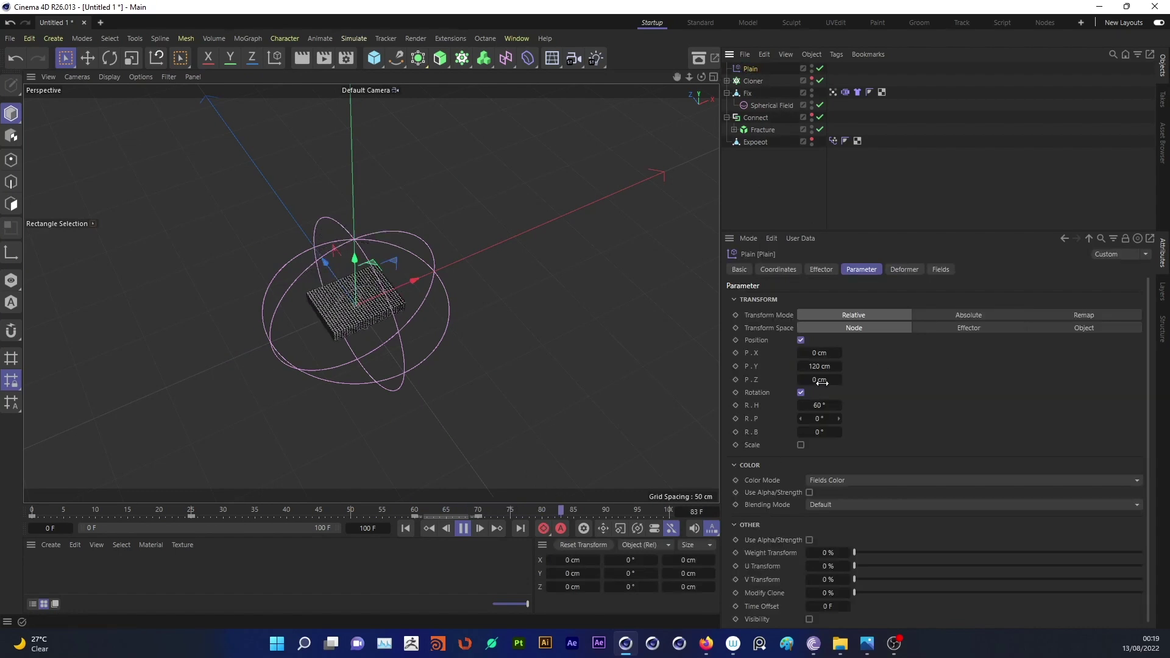
{"action": "left_click", "coordinate": [822, 406]}
{"action": "type", "text": "0"}
{"action": "key", "text": "Return"}
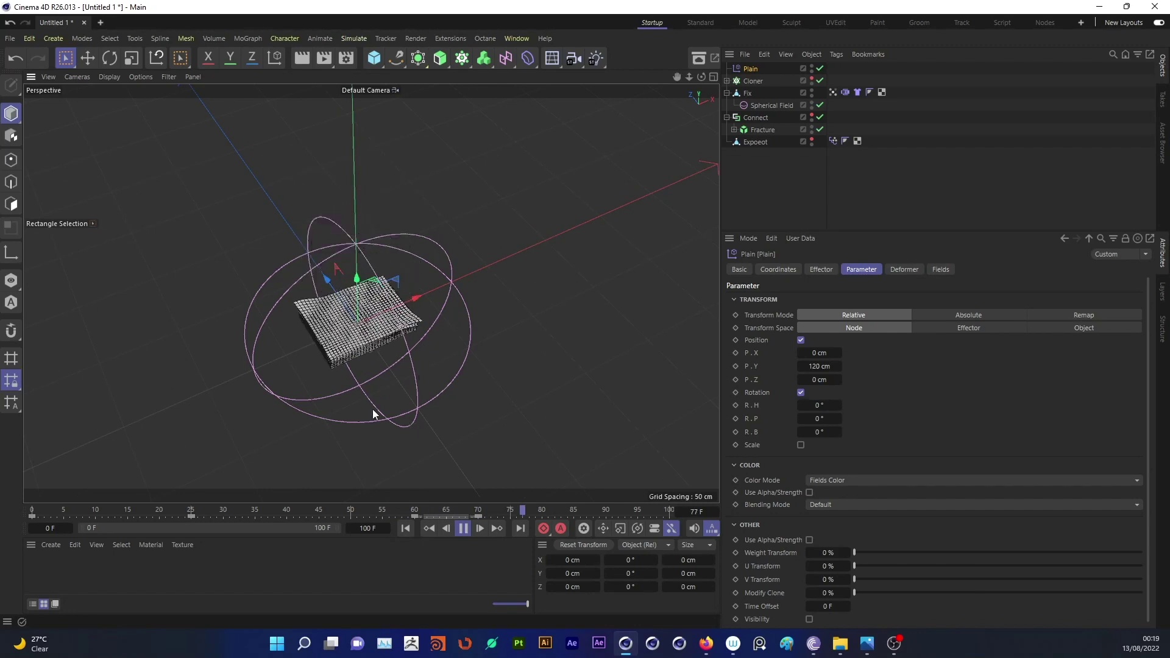
{"action": "scroll", "coordinate": [390, 321], "scroll_direction": "up", "scroll_amount": 2}
{"action": "left_click", "coordinate": [463, 529]}
{"action": "left_click_drag", "start_coordinate": [246, 319], "coordinate": [316, 317], "text": "alt"}
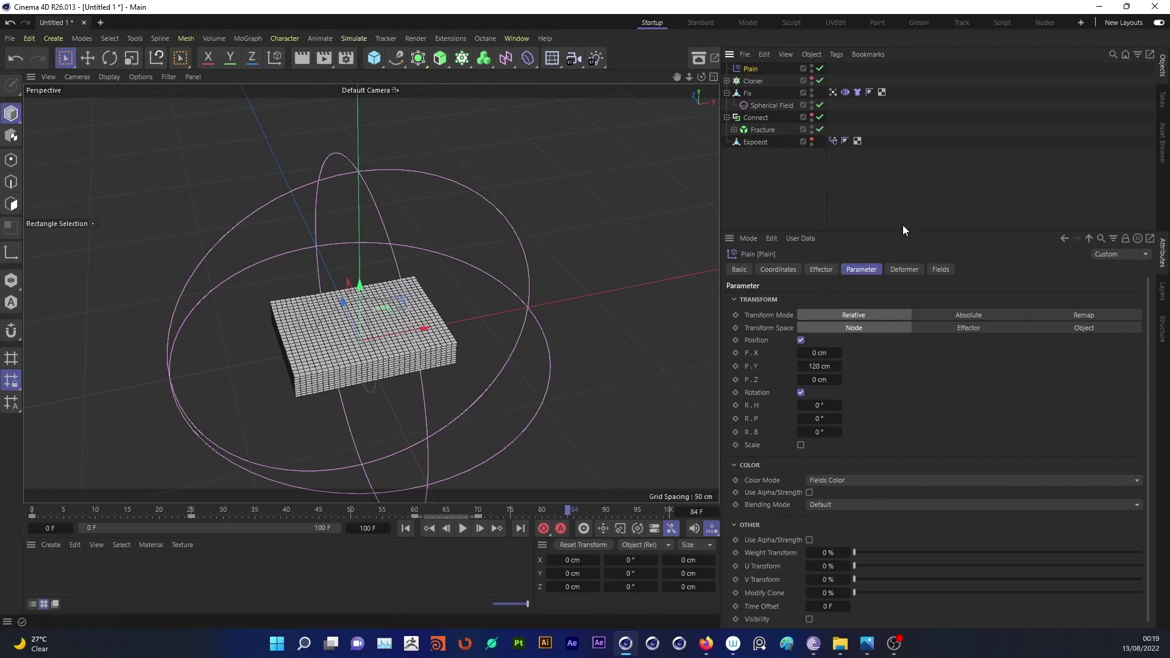
Adjust the contour curve points in the Plain effector's fields.
{"action": "left_click", "coordinate": [940, 270]}
{"action": "left_click_drag", "start_coordinate": [1145, 417], "coordinate": [1145, 552]}
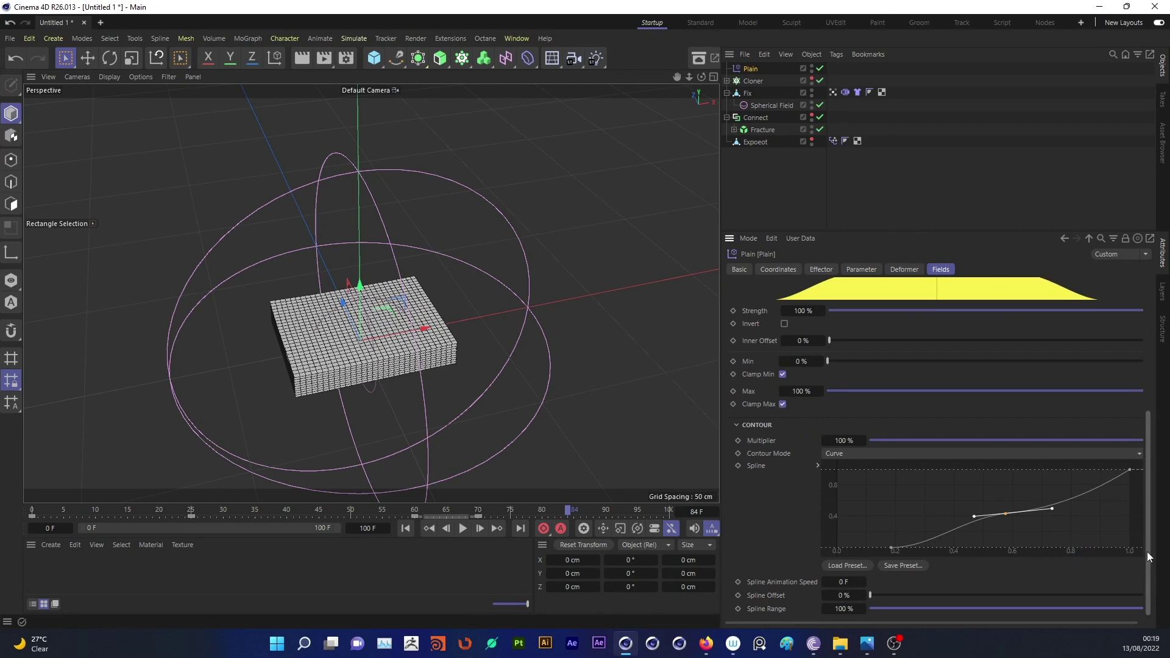
{"action": "left_click", "coordinate": [462, 529]}
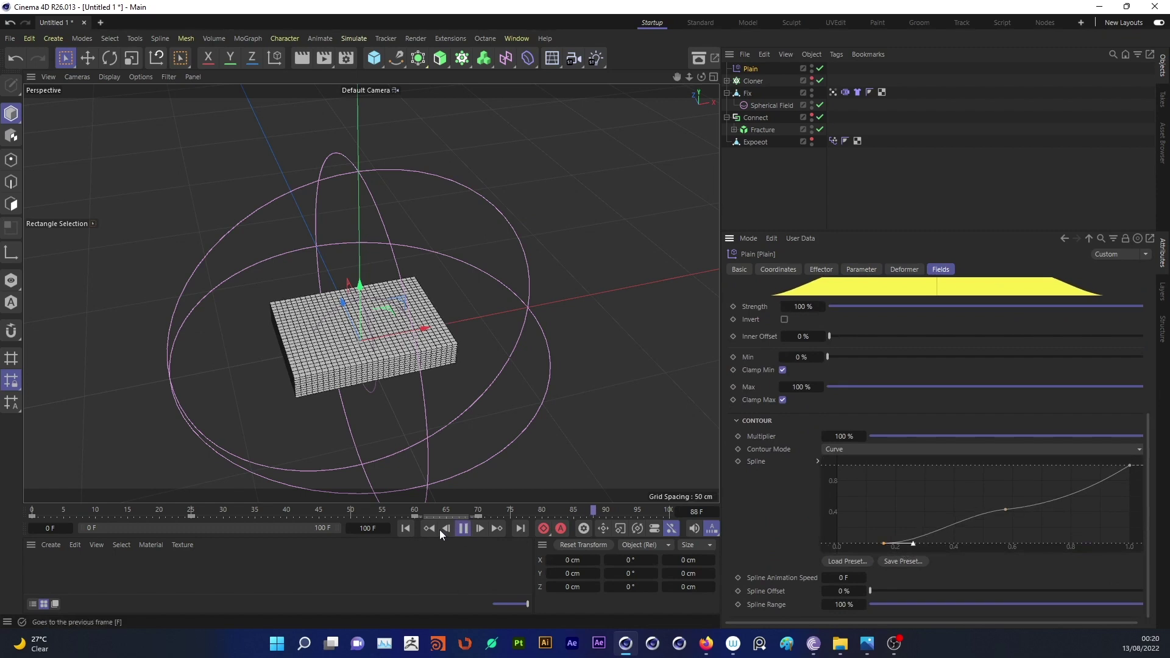
{"action": "left_click", "coordinate": [407, 530]}
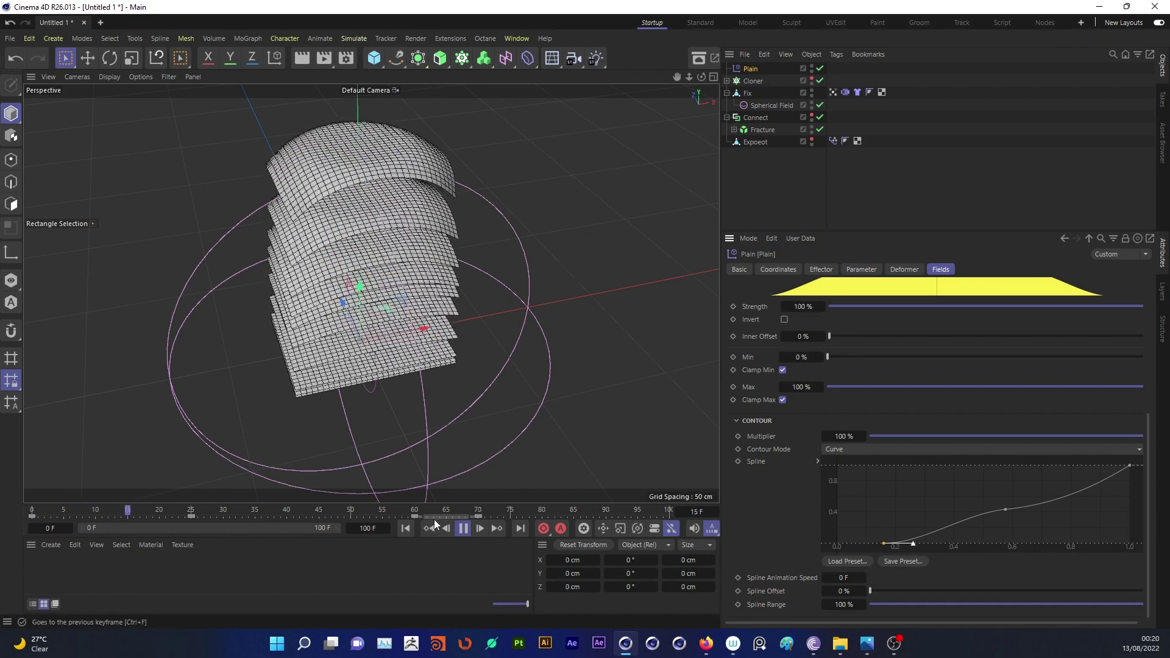
{"action": "left_click", "coordinate": [460, 529]}
{"action": "left_click_drag", "start_coordinate": [883, 542], "coordinate": [857, 544]}
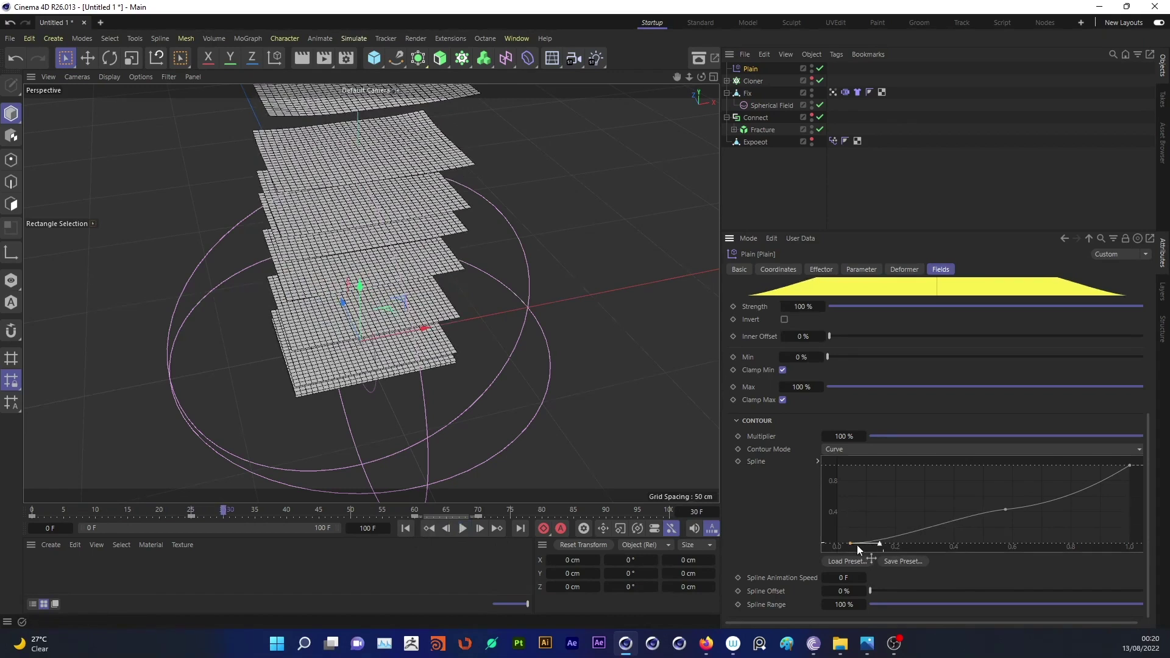
{"action": "left_click", "coordinate": [1006, 507]}
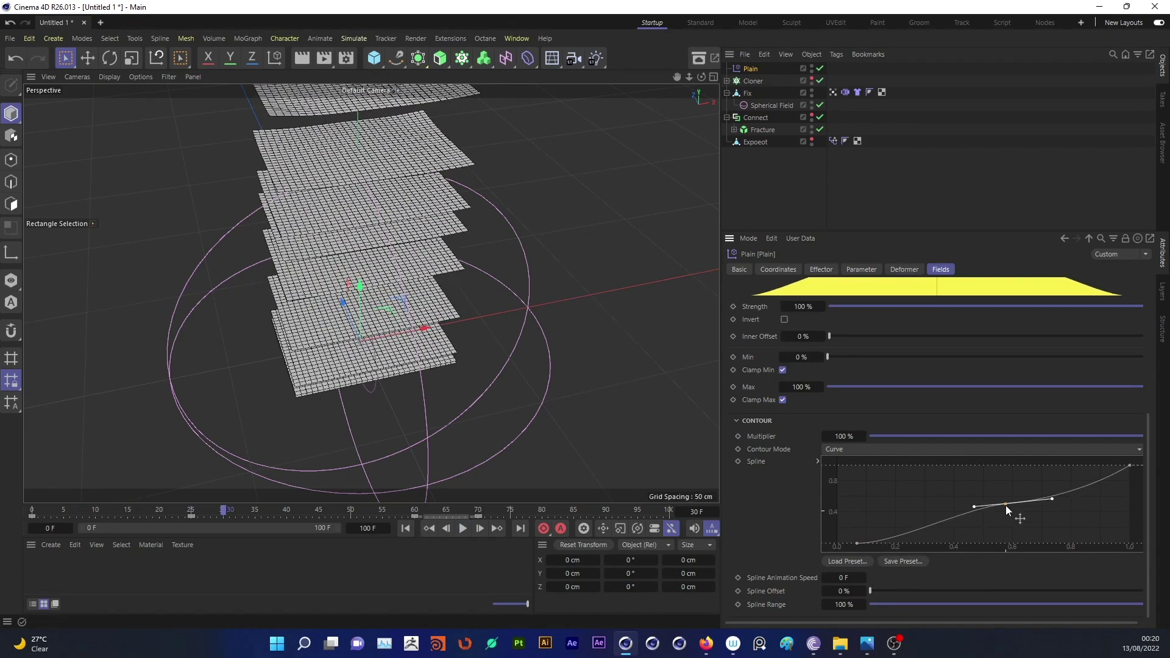
Move the effector Strength key from frame 59 to 55 and replay the animation.
{"action": "left_click", "coordinate": [407, 529]}
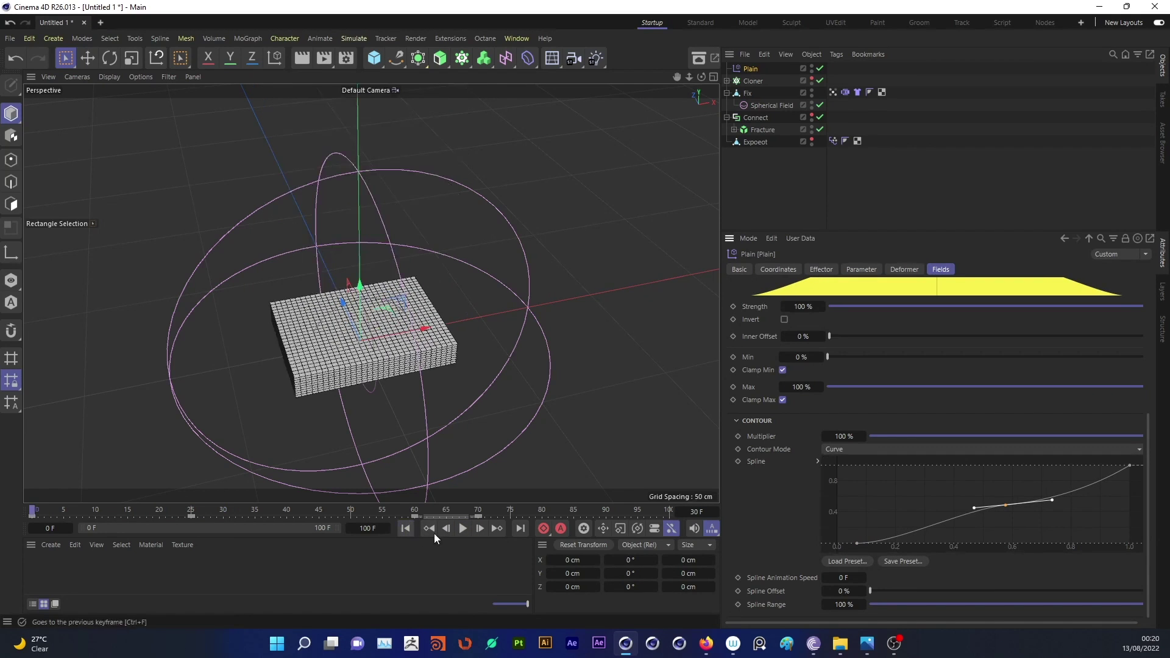
{"action": "left_click", "coordinate": [406, 517]}
{"action": "left_click_drag", "start_coordinate": [404, 518], "coordinate": [382, 518]}
{"action": "left_click", "coordinate": [479, 516]}
{"action": "left_click", "coordinate": [382, 517]}
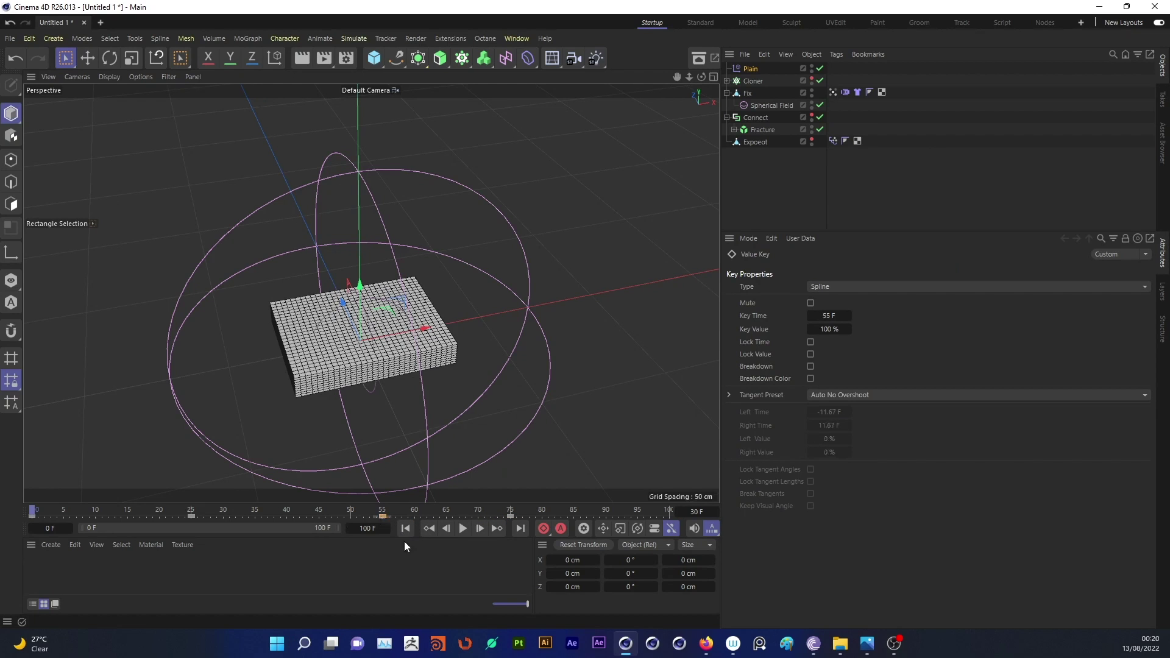
{"action": "left_click", "coordinate": [461, 529]}
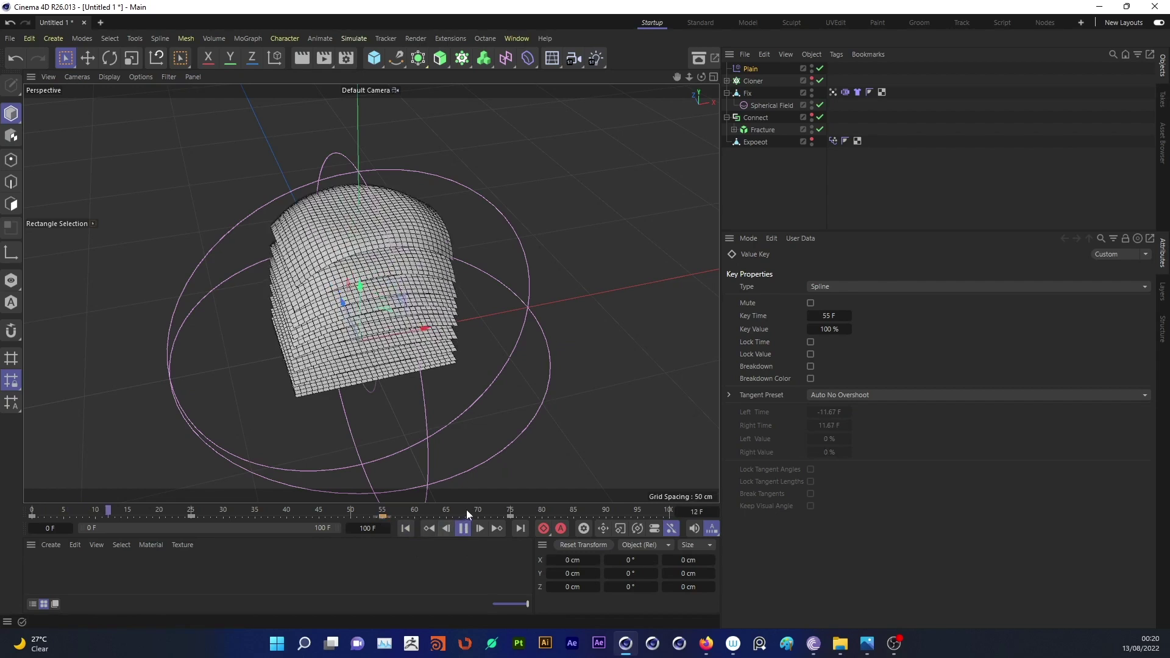
{"action": "scroll", "coordinate": [387, 223], "scroll_direction": "down", "scroll_amount": 5}
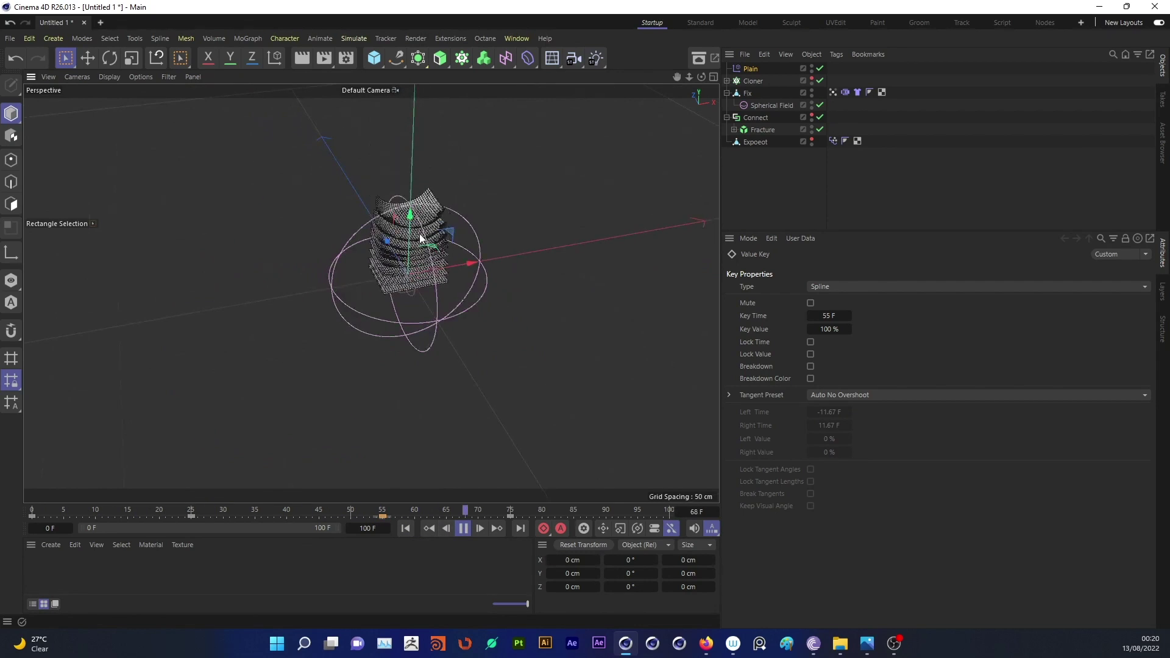
{"action": "left_click", "coordinate": [464, 529]}
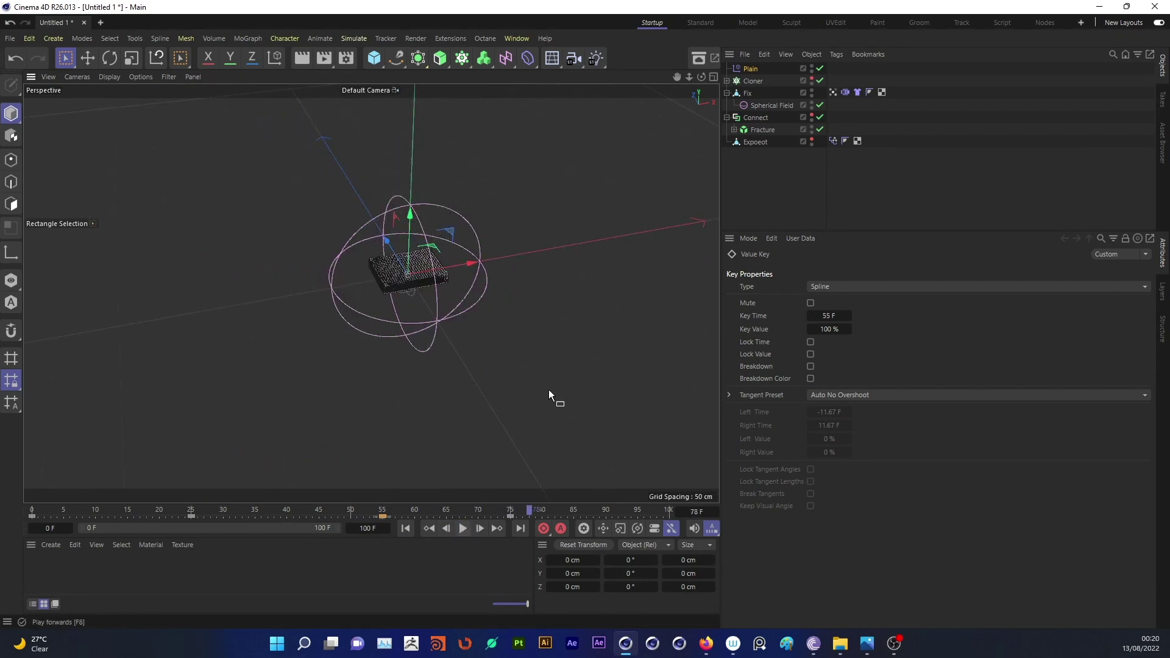
Add a Linear Field of about 17 cm length to Fix's vertex map.
{"action": "left_click", "coordinate": [768, 105]}
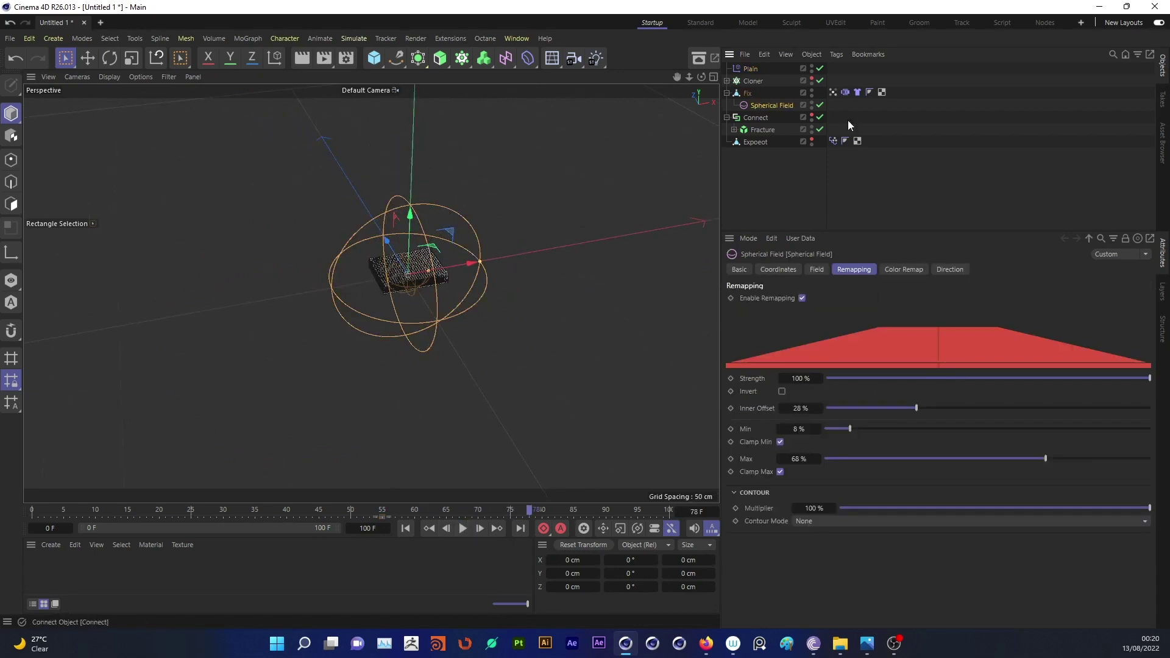
{"action": "left_click", "coordinate": [833, 92]}
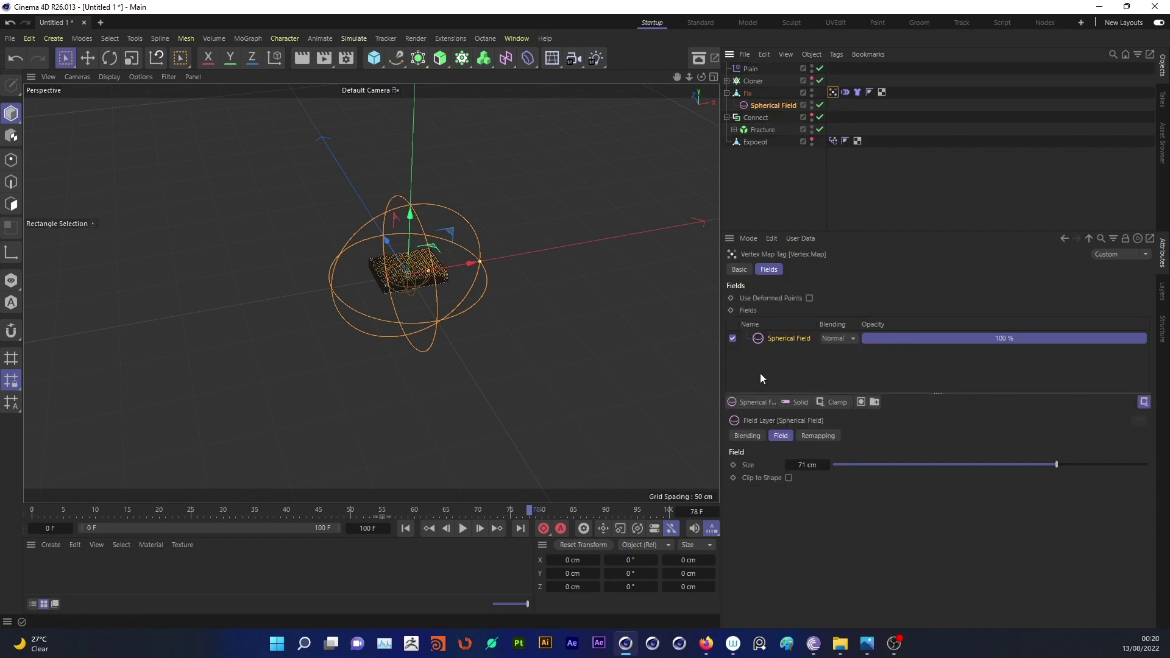
{"action": "left_click", "coordinate": [744, 403]}
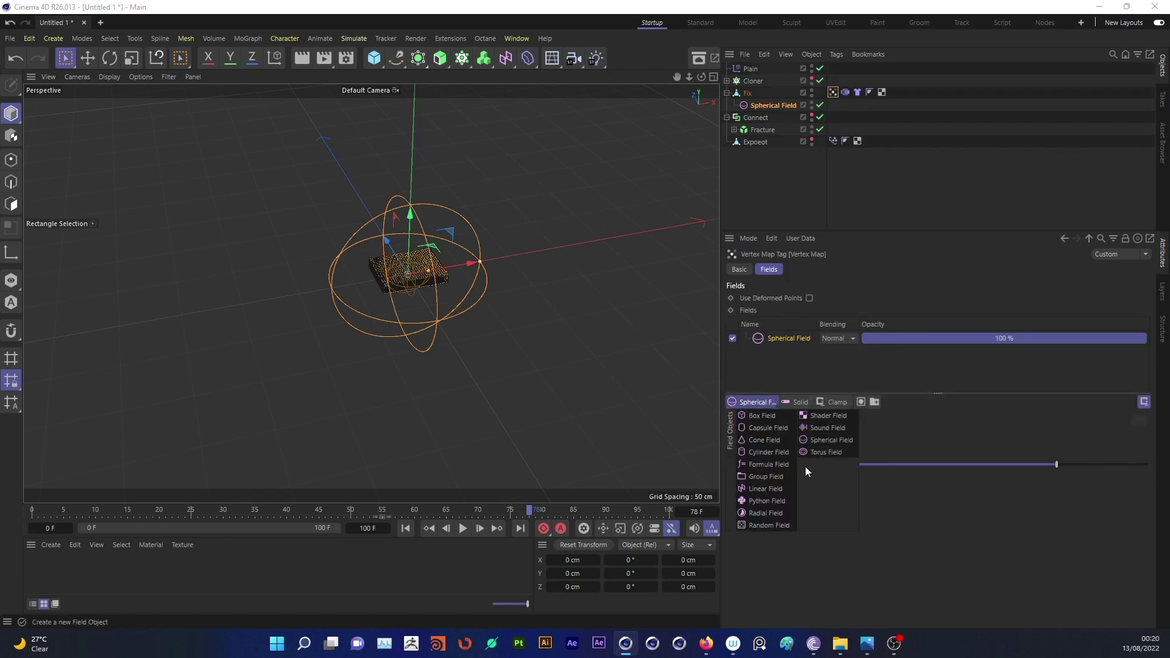
{"action": "left_click", "coordinate": [769, 488]}
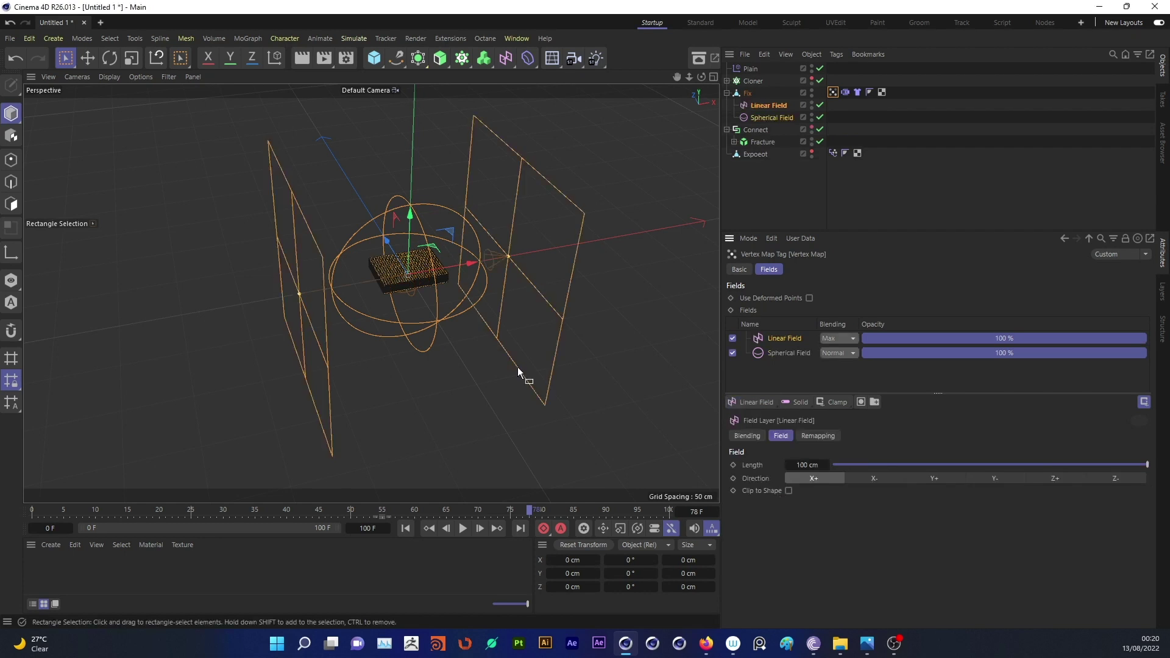
{"action": "left_click_drag", "start_coordinate": [520, 254], "coordinate": [430, 275]}
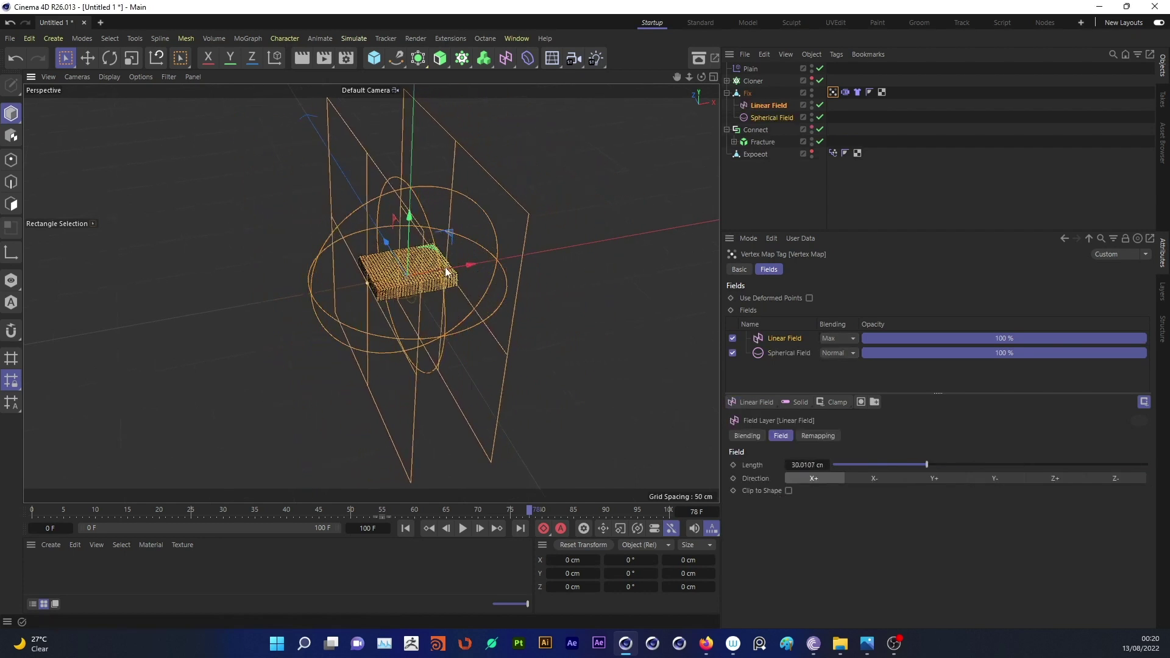
{"action": "scroll", "coordinate": [451, 275], "scroll_direction": "up", "scroll_amount": 2}
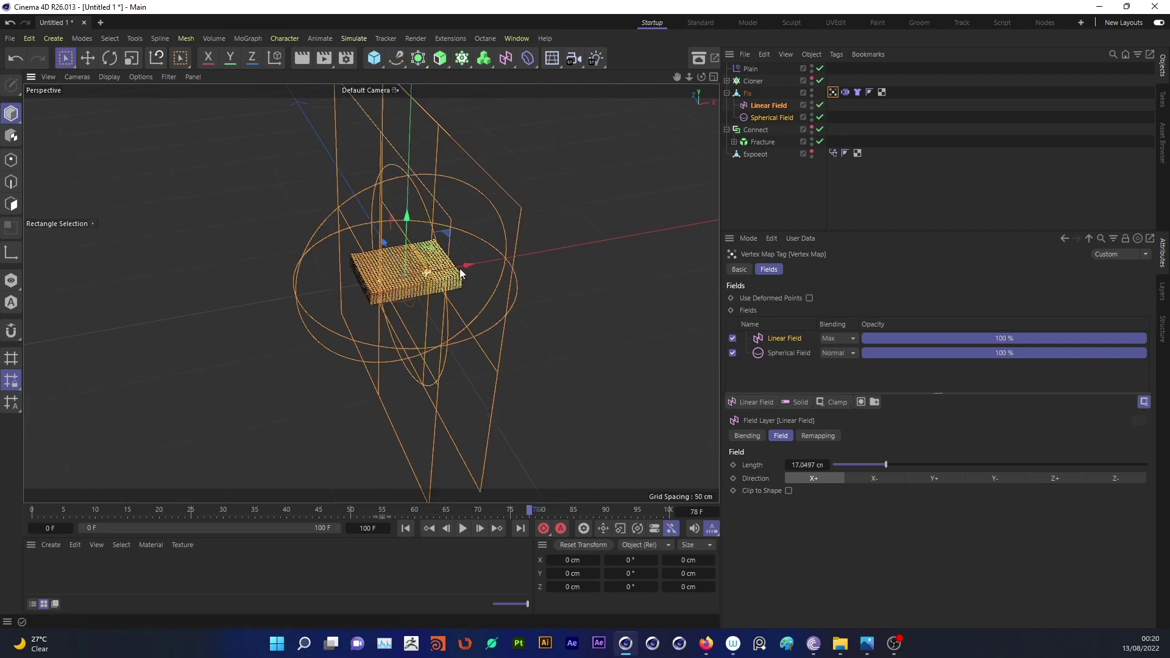
{"action": "scroll", "coordinate": [402, 284], "scroll_direction": "up", "scroll_amount": 3}
Duplicate the Linear Field, rotate the copy 180°, and keep its blending on Max.
{"action": "left_click_drag", "start_coordinate": [403, 284], "coordinate": [421, 281], "text": "ctrl"}
{"action": "key", "text": "r"}
{"action": "mouse_move", "coordinate": [341, 306]}
{"action": "left_mouse_down"}
{"action": "mouse_move", "coordinate": [407, 226]}
{"action": "mouse_move", "coordinate": [396, 220]}
{"action": "left_mouse_up"}
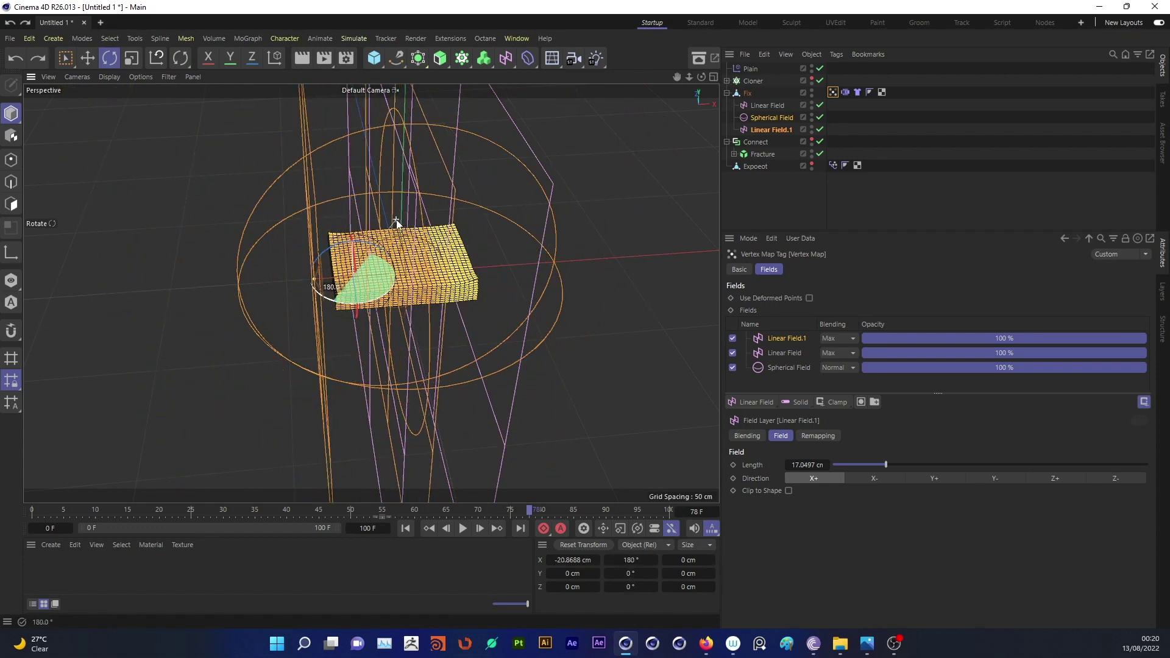
{"action": "left_click", "coordinate": [836, 339]}
{"action": "left_click", "coordinate": [850, 406]}
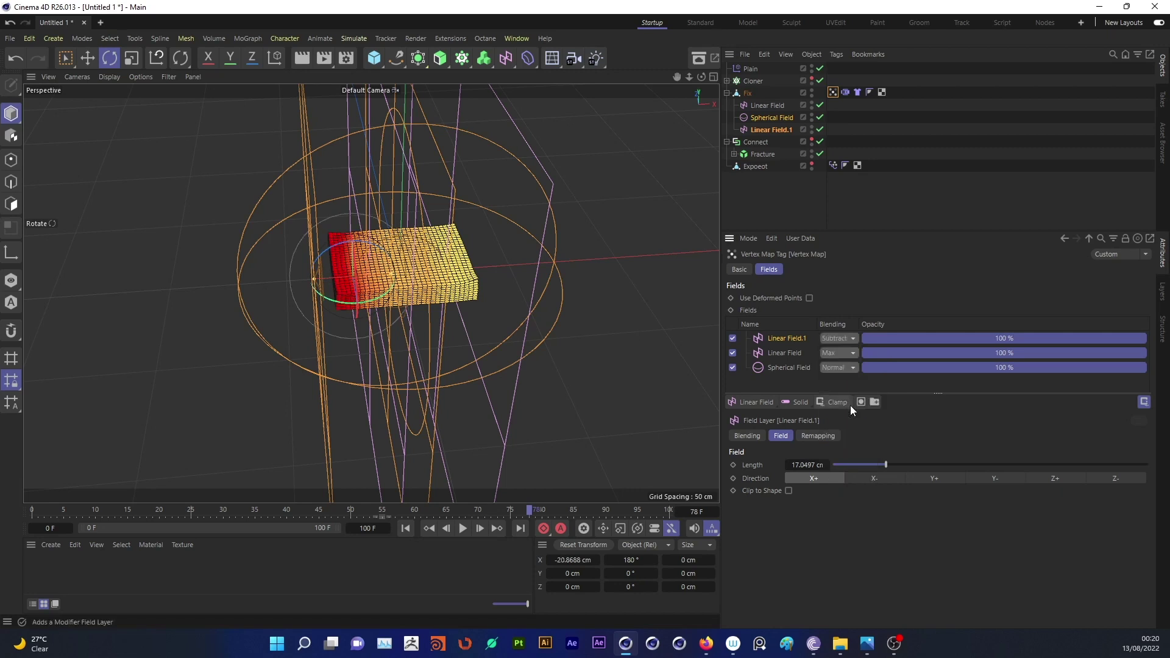
{"action": "left_click", "coordinate": [830, 339]}
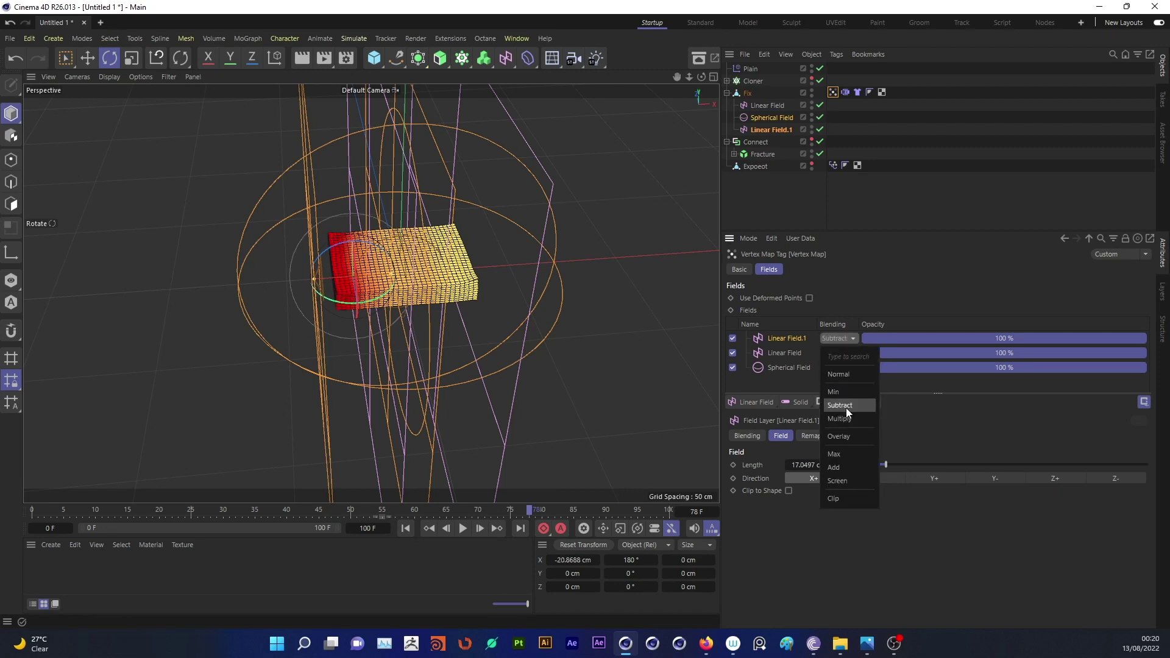
{"action": "left_click", "coordinate": [845, 406]}
{"action": "left_click", "coordinate": [840, 339]}
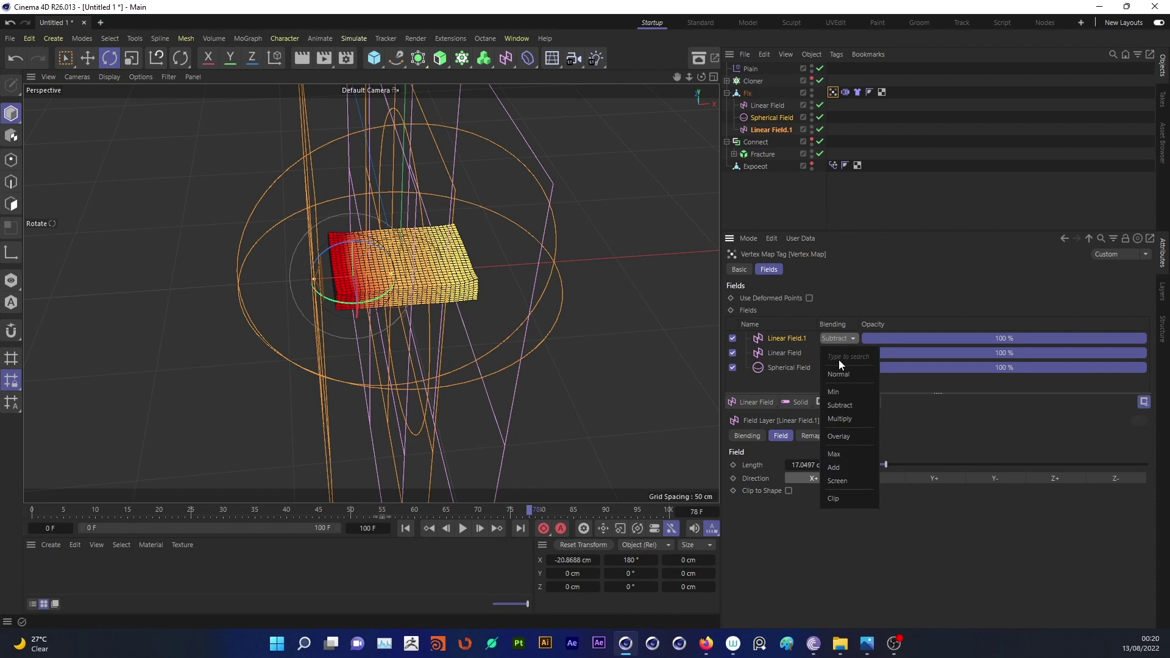
{"action": "left_click", "coordinate": [838, 453]}
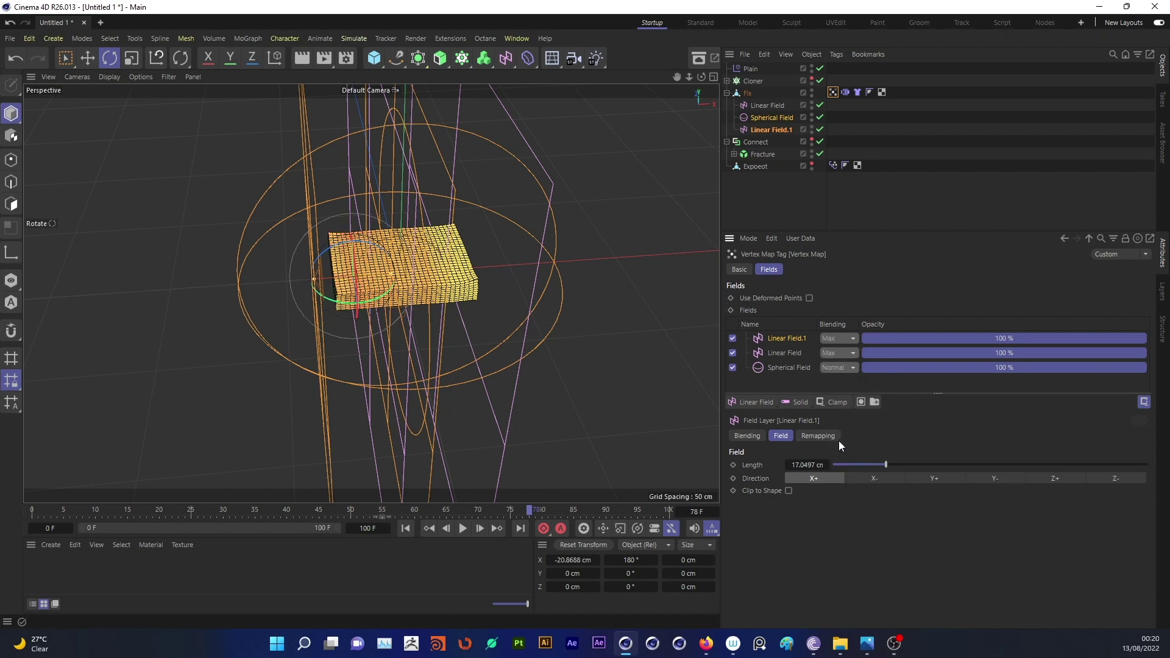
Review the fields from several angles, then bring up the simulation Forces list.
{"action": "left_click", "coordinate": [798, 193]}
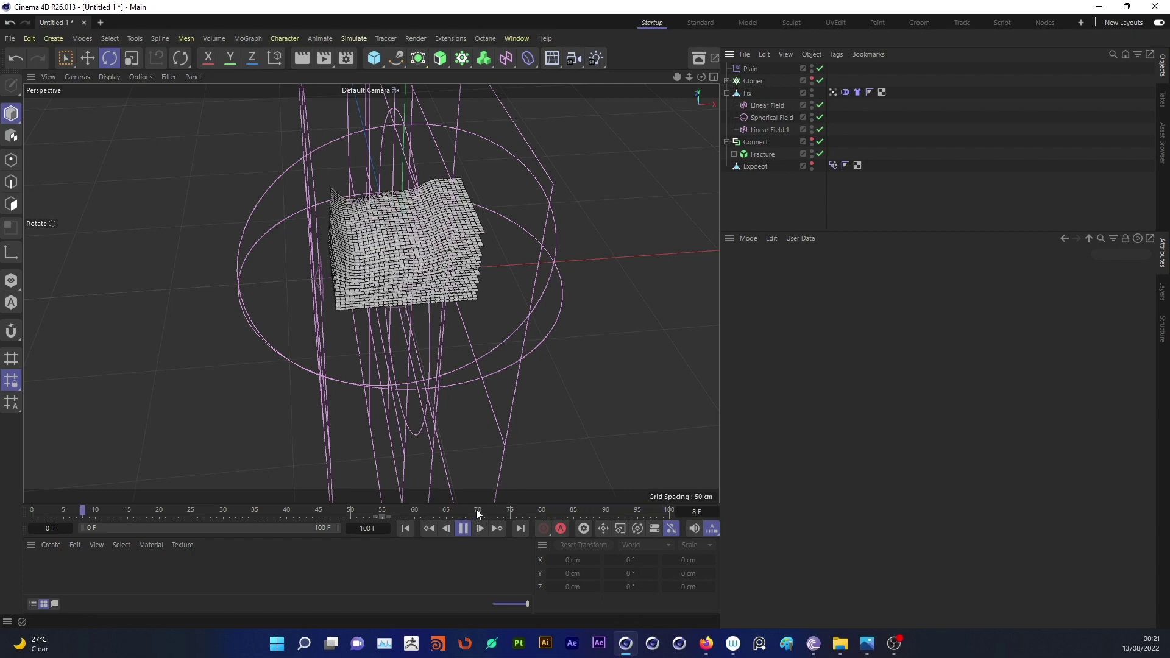
{"action": "mouse_move", "coordinate": [399, 222]}
{"action": "left_mouse_down", "text": "alt"}
{"action": "mouse_move", "coordinate": [424, 164]}
{"action": "mouse_move", "coordinate": [455, 297]}
{"action": "mouse_move", "coordinate": [423, 407]}
{"action": "left_mouse_up", "text": "alt"}
{"action": "left_click", "coordinate": [757, 131]}
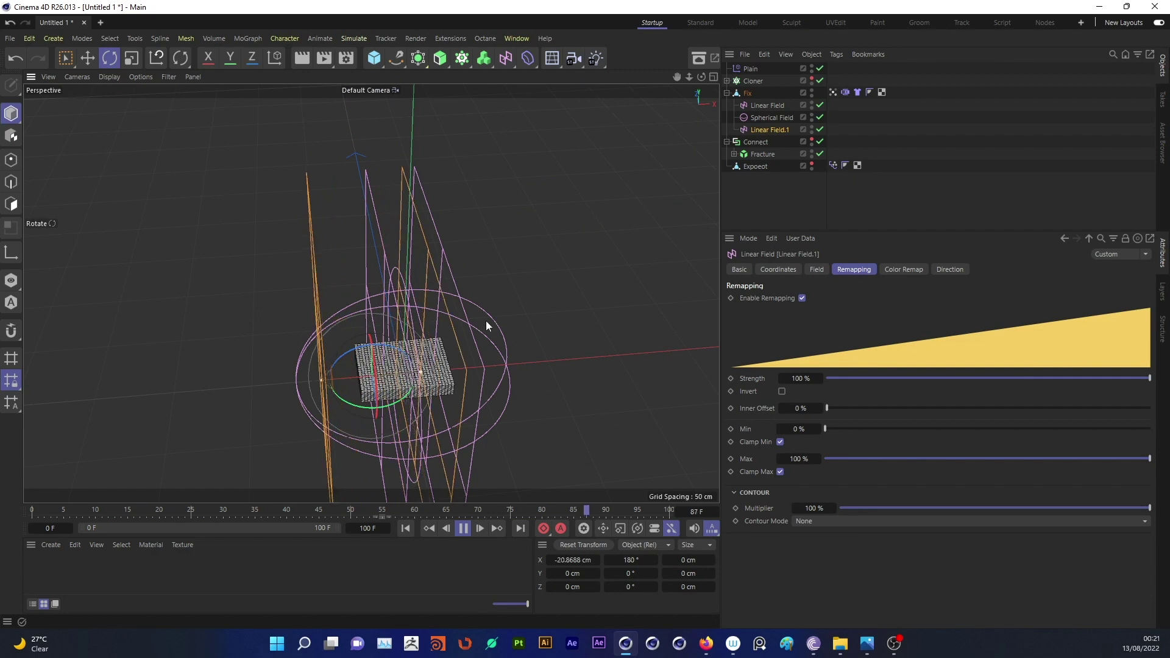
{"action": "left_click", "coordinate": [767, 118]}
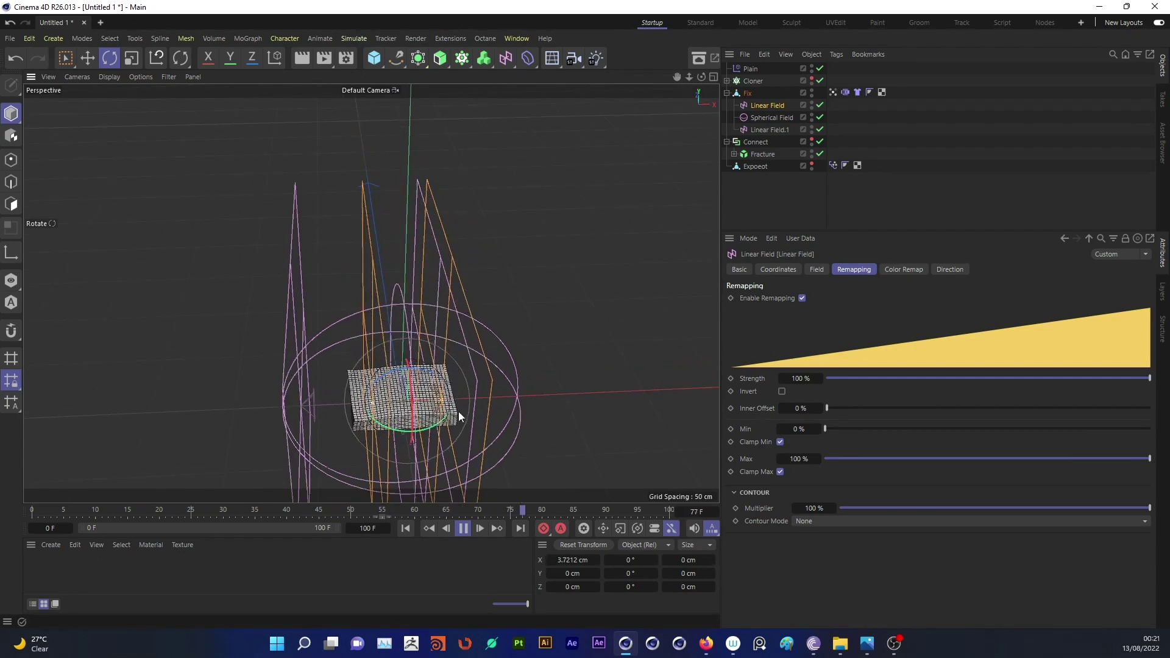
{"action": "key", "text": "0"}
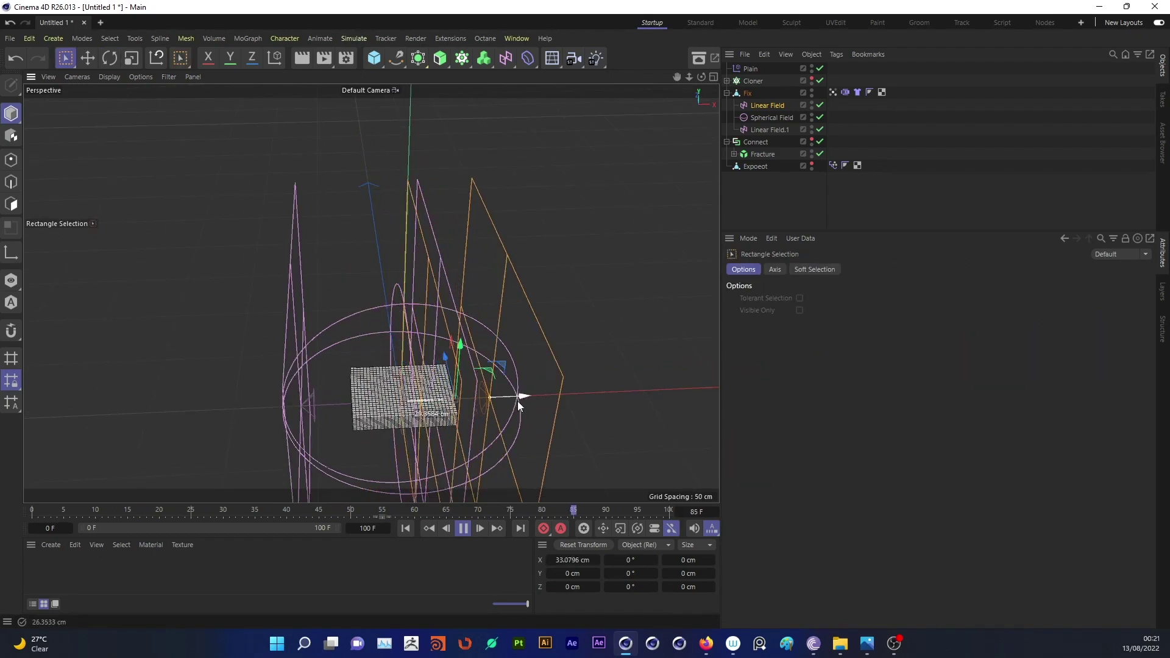
{"action": "left_click", "coordinate": [769, 129]}
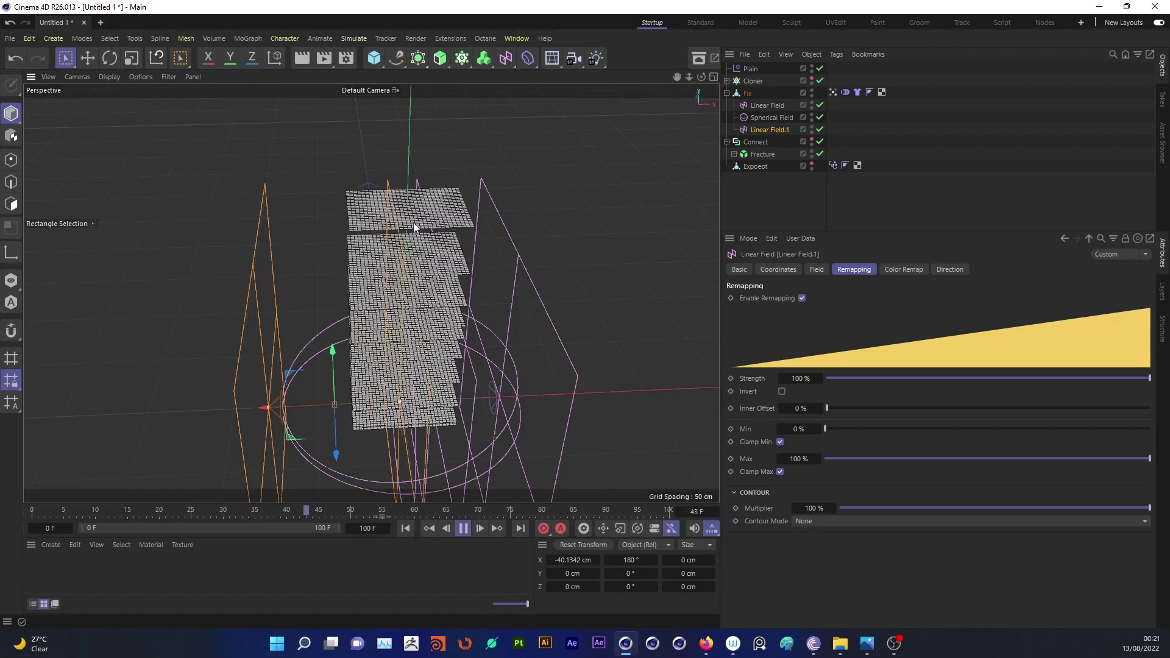
{"action": "left_click_drag", "start_coordinate": [413, 222], "coordinate": [469, 269], "text": "alt"}
{"action": "left_click_drag", "start_coordinate": [438, 365], "coordinate": [424, 440], "text": "alt"}
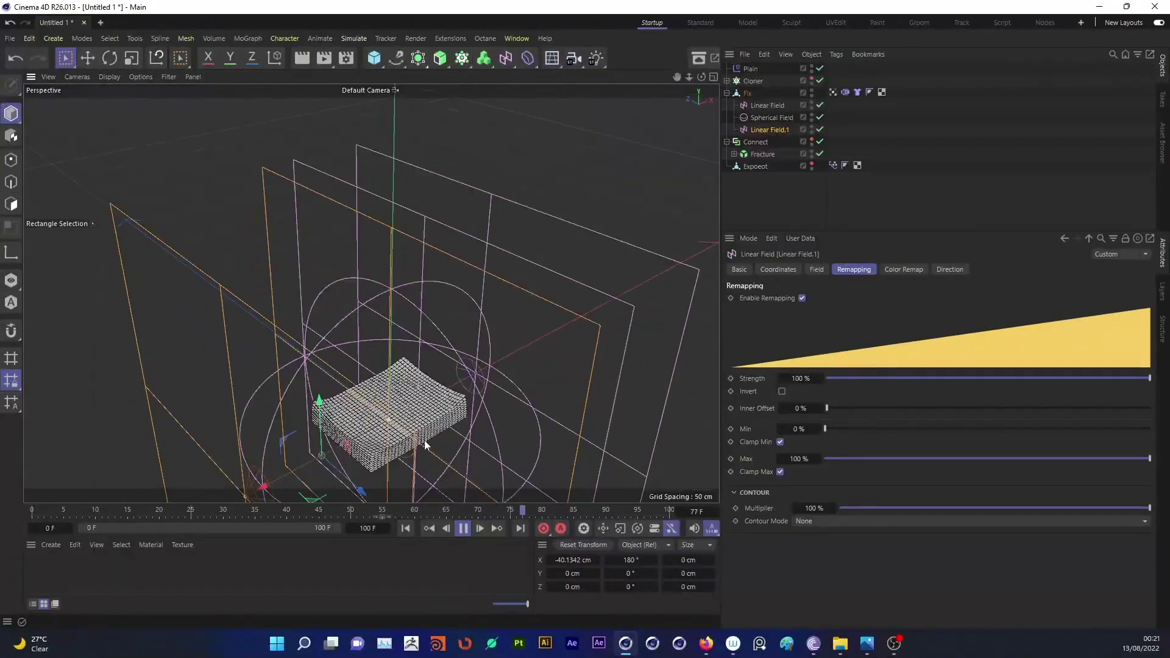
{"action": "left_click", "coordinate": [754, 222]}
{"action": "key", "text": "space"}
{"action": "mouse_move", "coordinate": [365, 256]}
{"action": "left_mouse_down", "text": "alt"}
{"action": "mouse_move", "coordinate": [350, 230]}
{"action": "mouse_move", "coordinate": [484, 276]}
{"action": "mouse_move", "coordinate": [772, 84]}
{"action": "left_mouse_up", "text": "alt"}
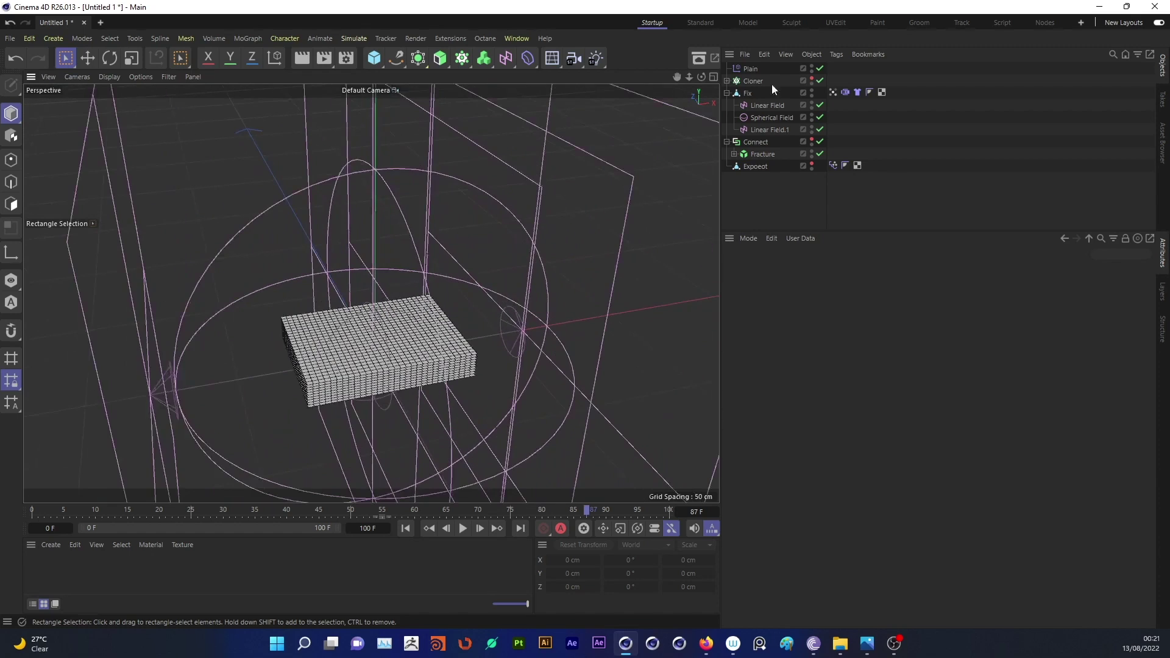
{"action": "left_click", "coordinate": [751, 68]}
{"action": "left_click", "coordinate": [286, 38]}
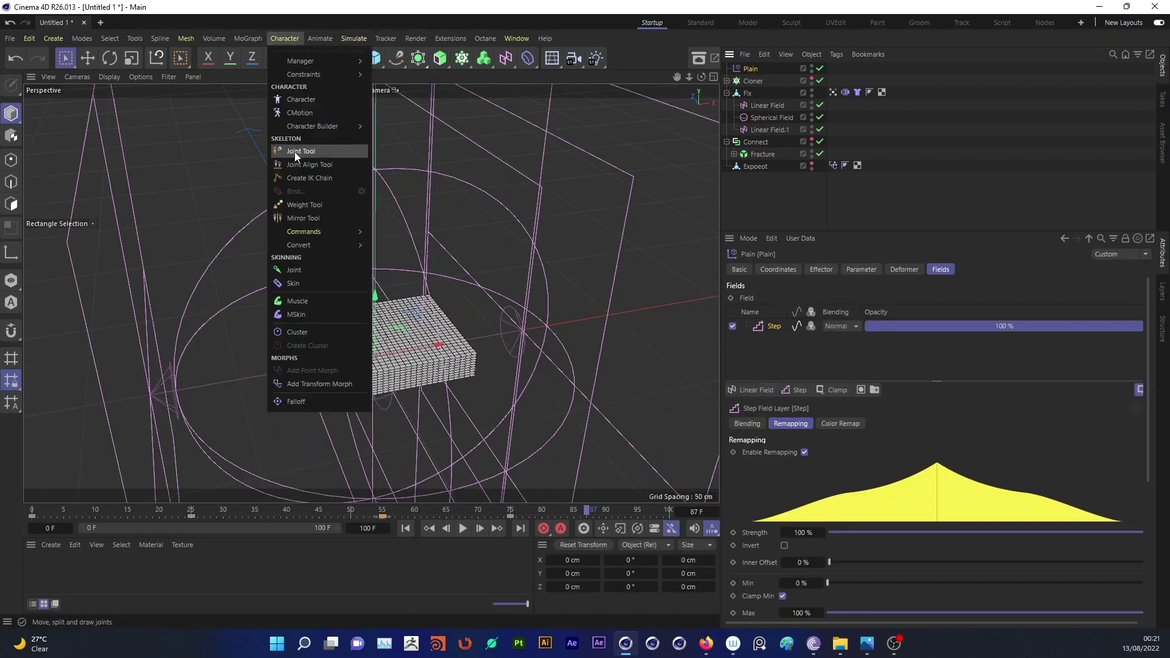
{"action": "mouse_move", "coordinate": [353, 38]}
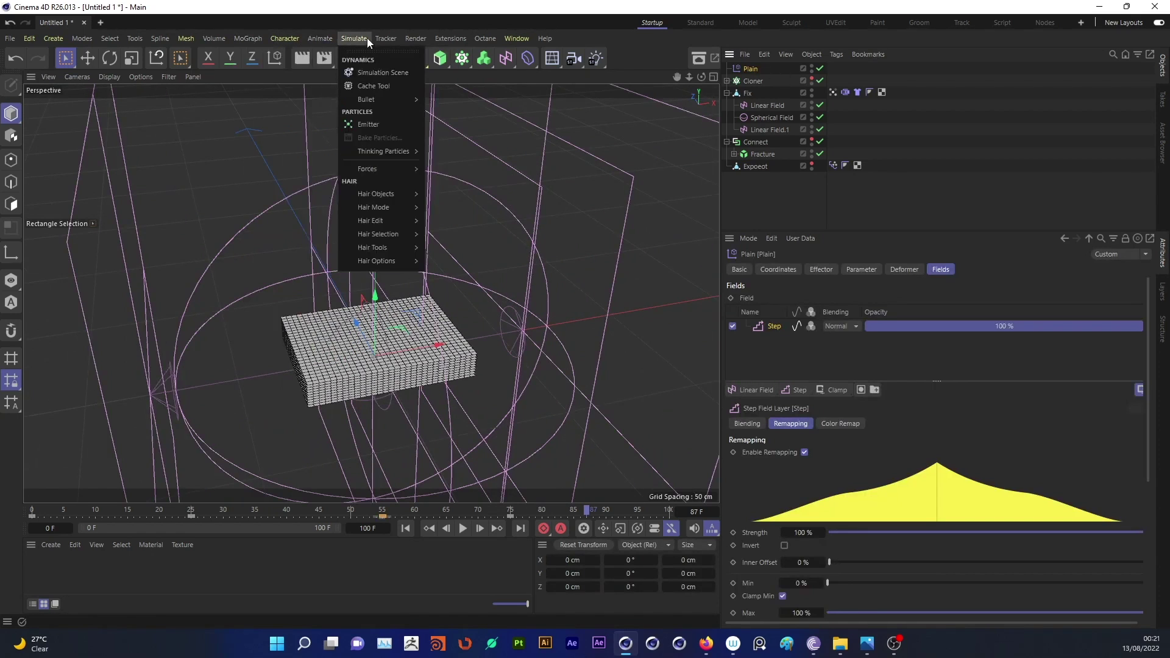
{"action": "mouse_move", "coordinate": [368, 168]}
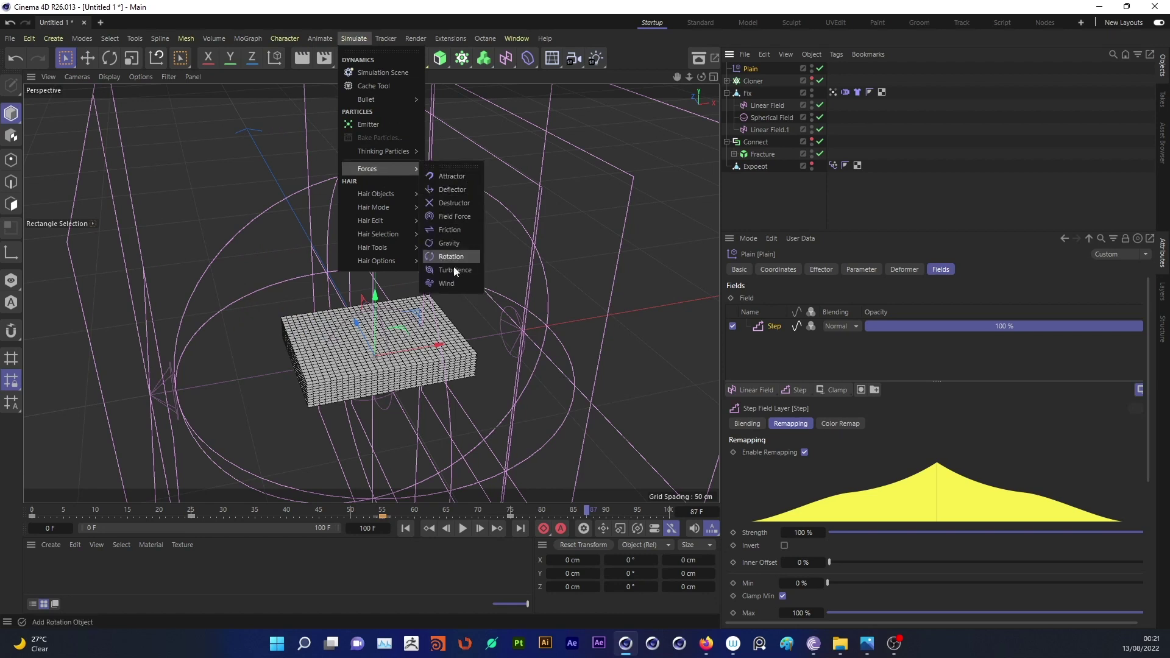
Add a Turbulence force, hide its field guides, and give it an upward-pointing Linear Field along Y.
{"action": "left_click", "coordinate": [452, 270]}
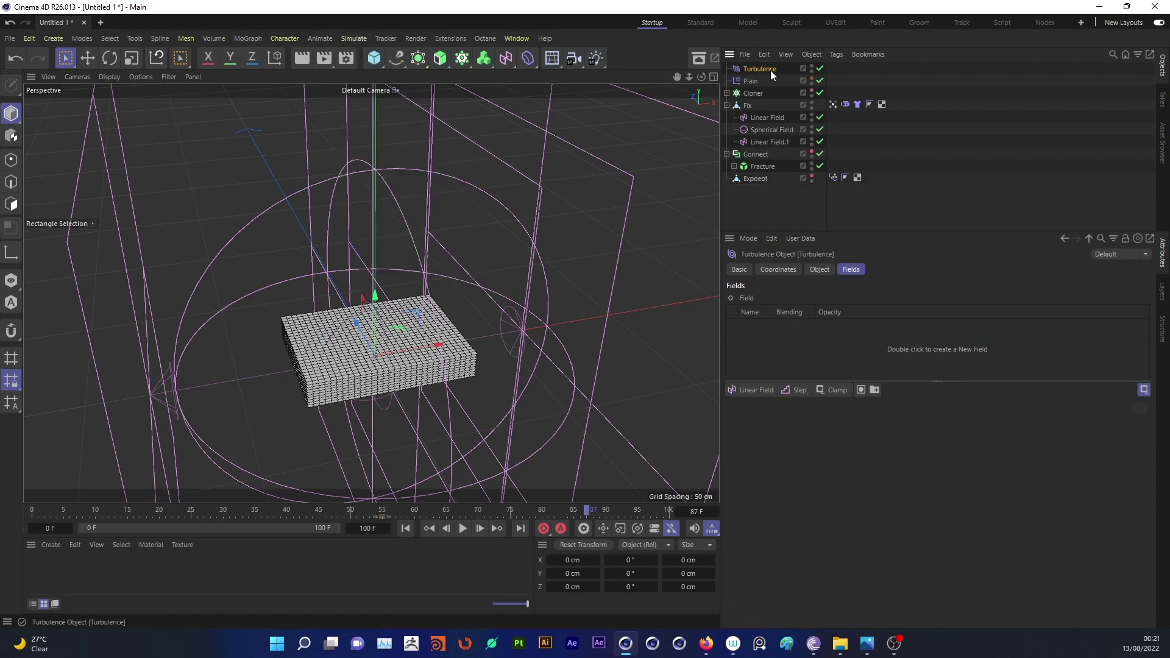
{"action": "left_click", "coordinate": [811, 114]}
{"action": "left_click", "coordinate": [811, 127]}
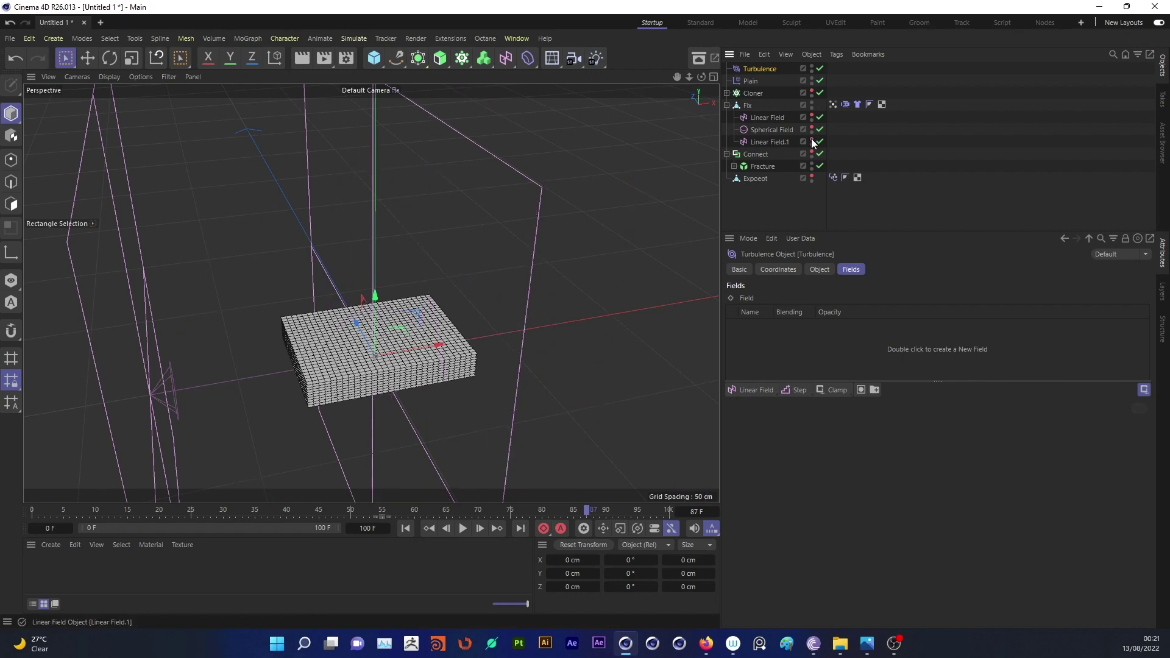
{"action": "left_click", "coordinate": [749, 389]}
{"action": "left_click", "coordinate": [917, 467]}
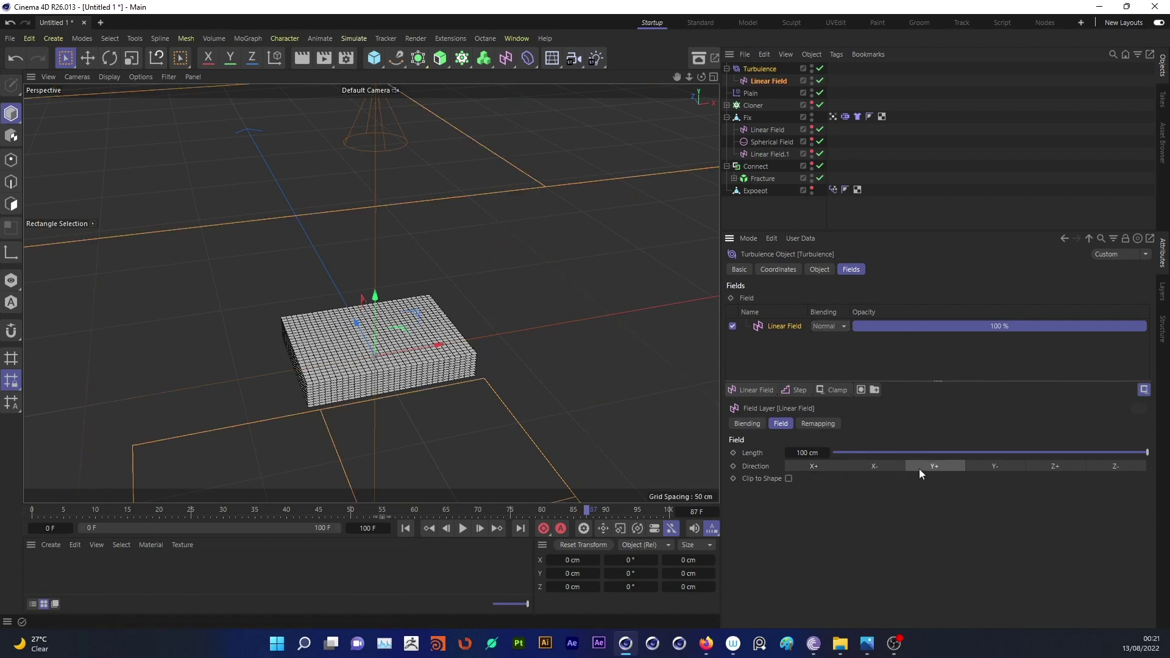
Shorten the Linear Field to about 40 cm, move it above the sheets, and raise inner offset to 28%.
{"action": "left_click_drag", "start_coordinate": [624, 345], "coordinate": [460, 288], "text": "alt"}
{"action": "left_click_drag", "start_coordinate": [573, 276], "coordinate": [566, 336]}
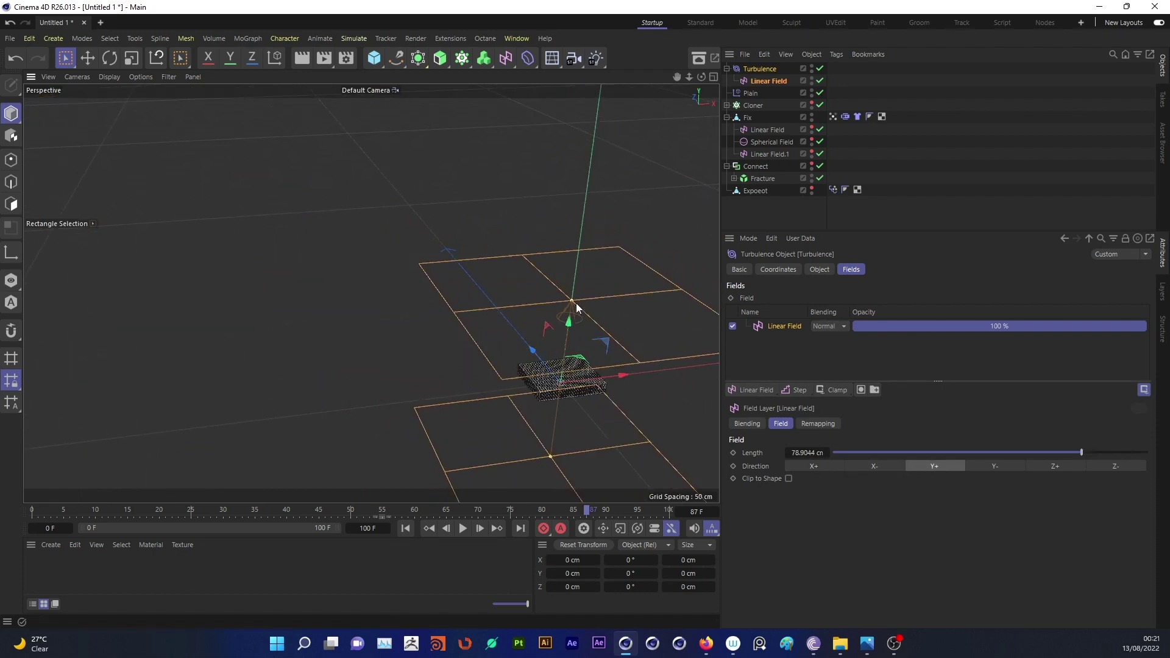
{"action": "middle_click_drag", "start_coordinate": [565, 381], "coordinate": [406, 282], "text": "alt"}
{"action": "scroll", "coordinate": [406, 282], "scroll_direction": "up", "scroll_amount": 3}
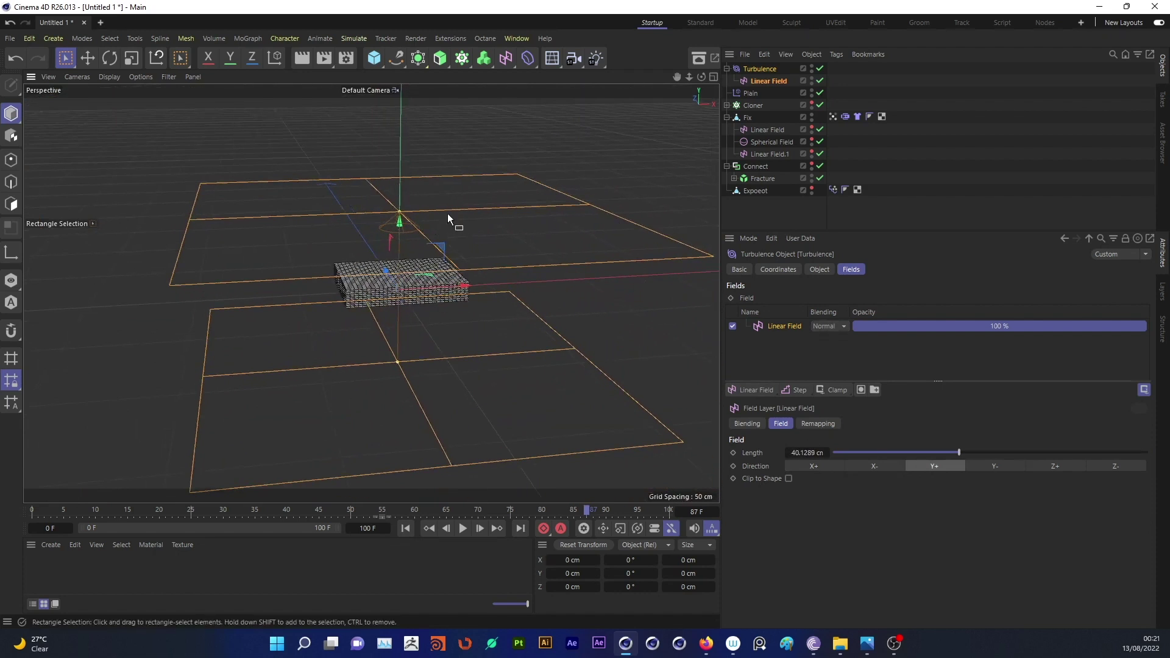
{"action": "mouse_move", "coordinate": [397, 314]}
{"action": "left_mouse_down", "text": "alt"}
{"action": "mouse_move", "coordinate": [373, 258]}
{"action": "mouse_move", "coordinate": [396, 198]}
{"action": "left_mouse_up", "text": "alt"}
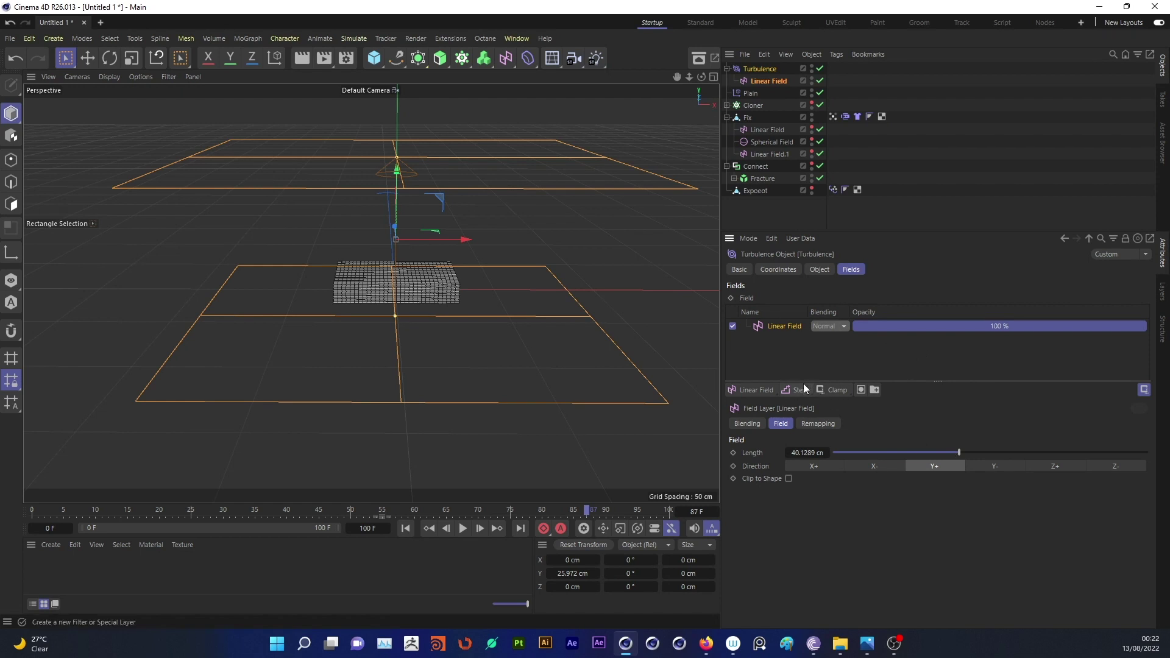
{"action": "left_click", "coordinate": [817, 425]}
{"action": "left_click_drag", "start_coordinate": [850, 561], "coordinate": [919, 562]}
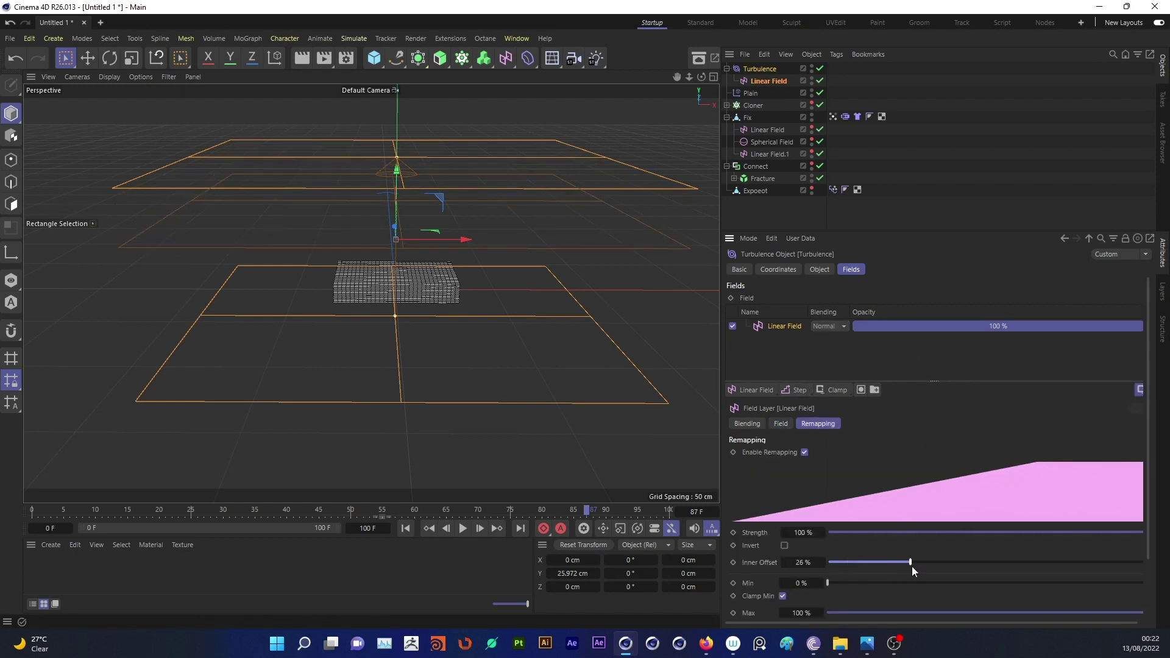
Set the Turbulence strength to 3 cm and scale to 150%.
{"action": "left_click", "coordinate": [818, 272]}
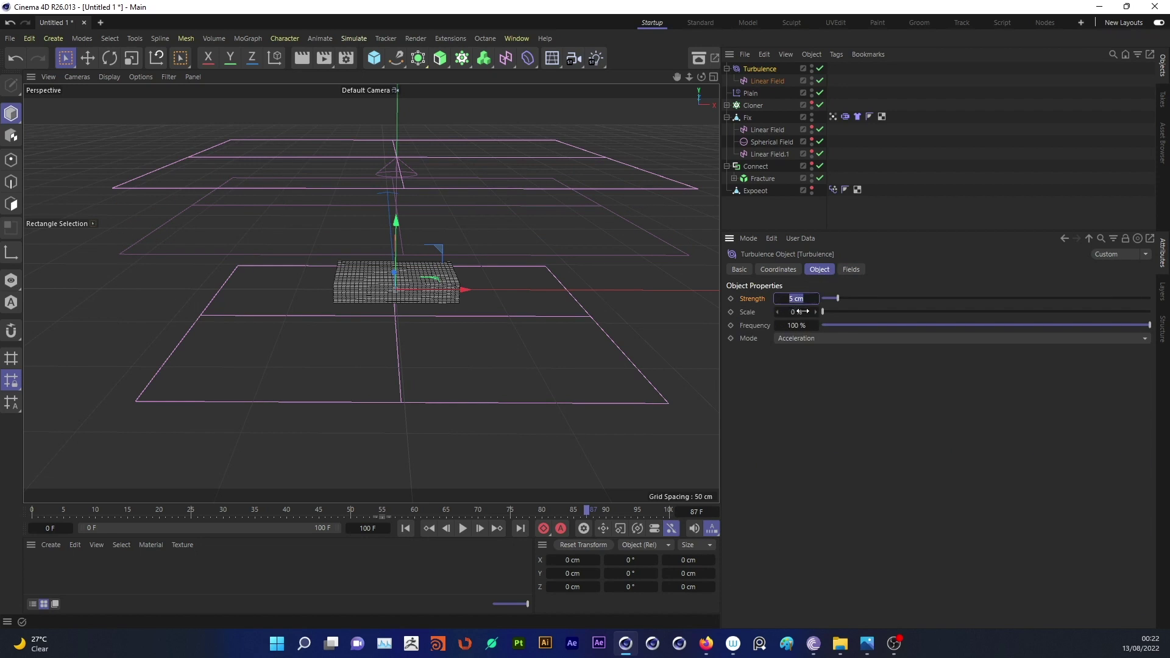
{"action": "type", "text": "3"}
{"action": "left_click", "coordinate": [800, 311]}
{"action": "type", "text": "150"}
{"action": "key", "text": "Return"}
Play the animation from the start, then stop and rewind to the first frame.
{"action": "left_click", "coordinate": [405, 528]}
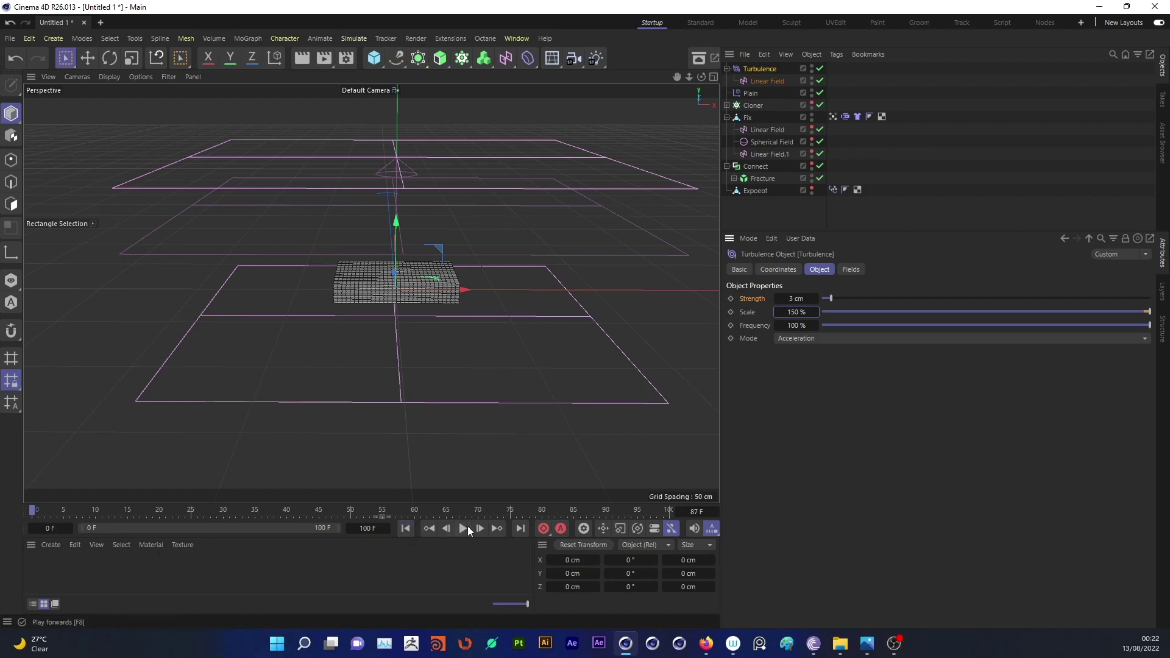
{"action": "mouse_move", "coordinate": [462, 352]}
{"action": "left_mouse_down", "text": "alt"}
{"action": "mouse_move", "coordinate": [410, 341]}
{"action": "mouse_move", "coordinate": [426, 308]}
{"action": "left_mouse_up", "text": "alt"}
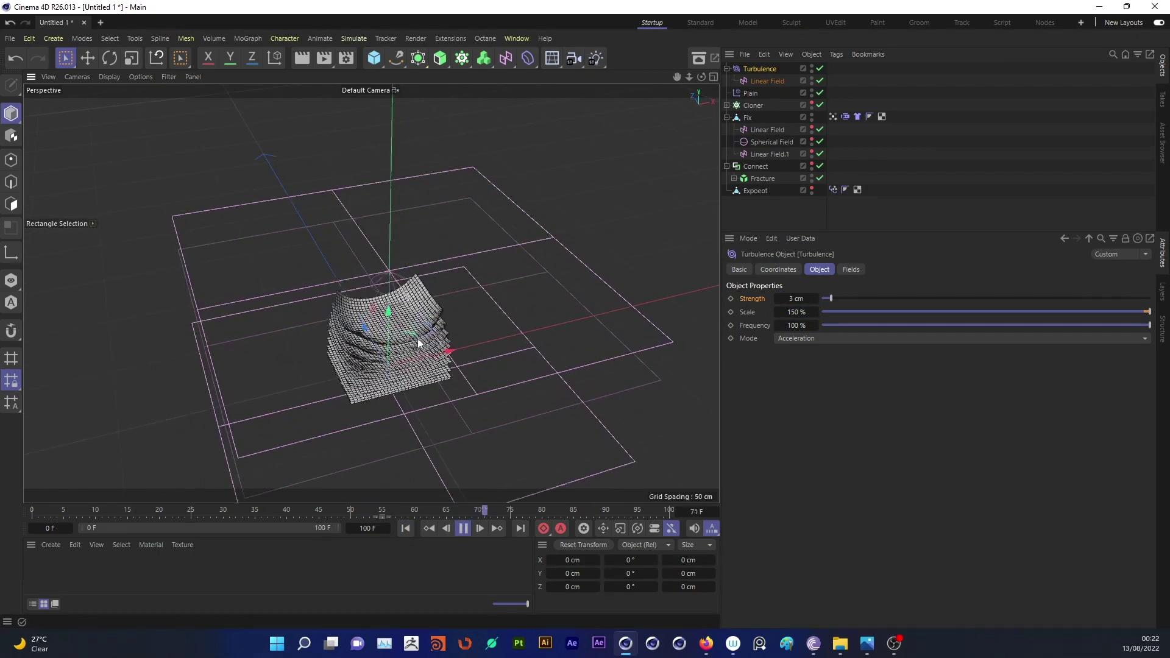
{"action": "left_click", "coordinate": [463, 529]}
Rewind to frame 0 and calculate the cache on Fix's cloth tag.
{"action": "left_click", "coordinate": [405, 529]}
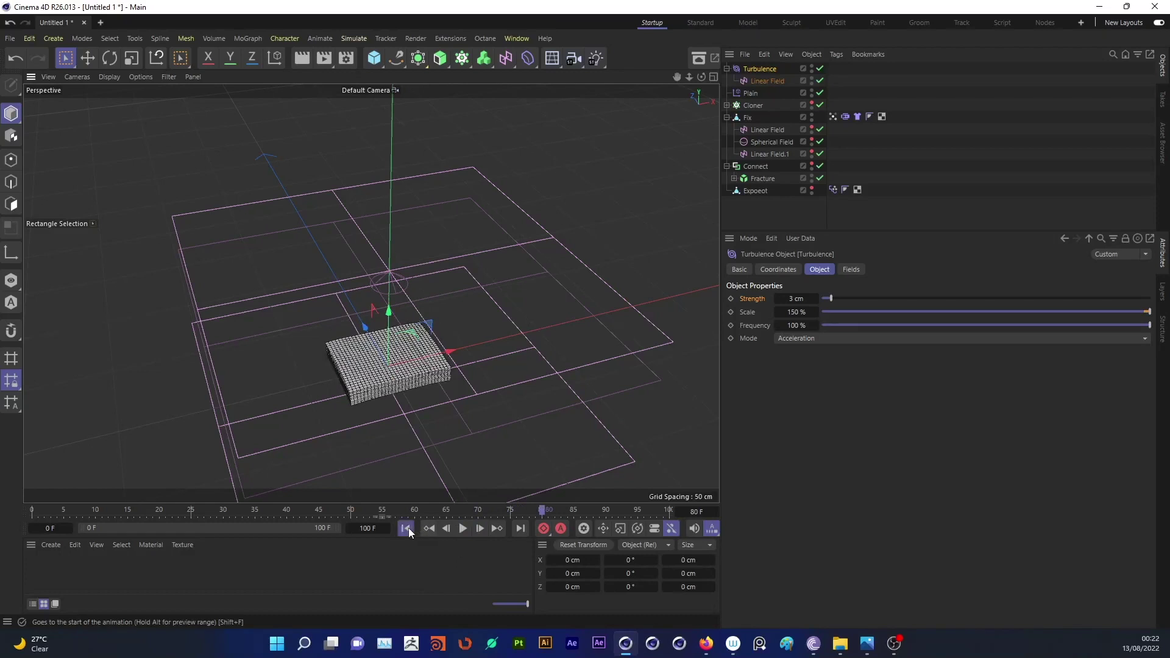
{"action": "left_click", "coordinate": [857, 116]}
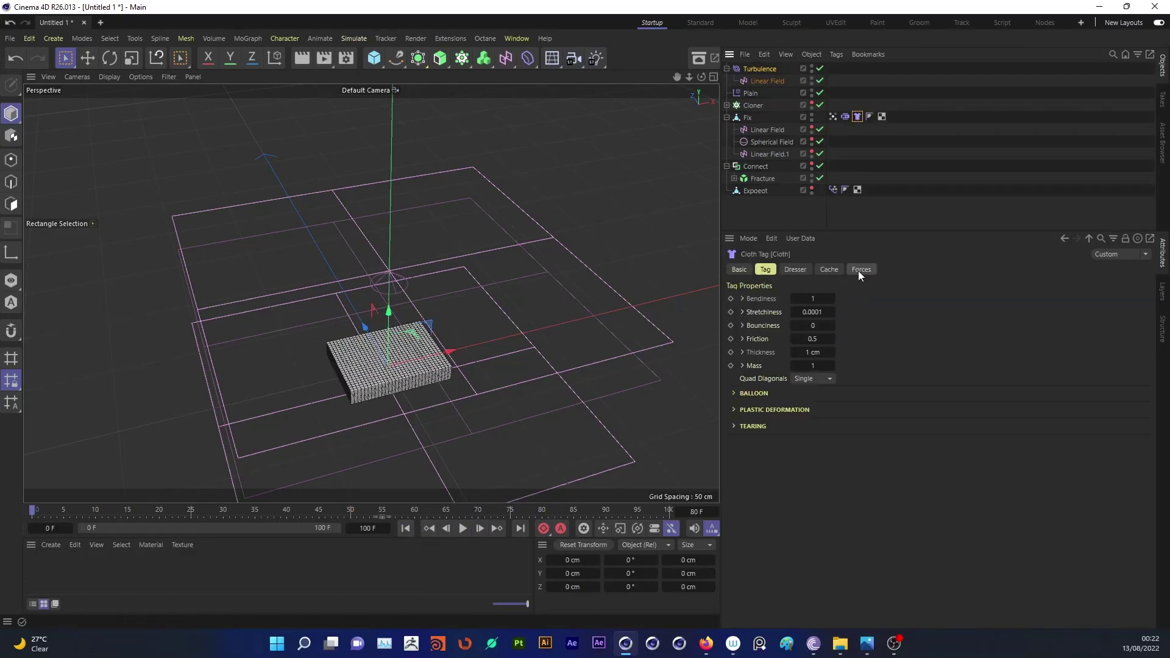
{"action": "left_click", "coordinate": [828, 269]}
{"action": "left_click", "coordinate": [774, 326]}
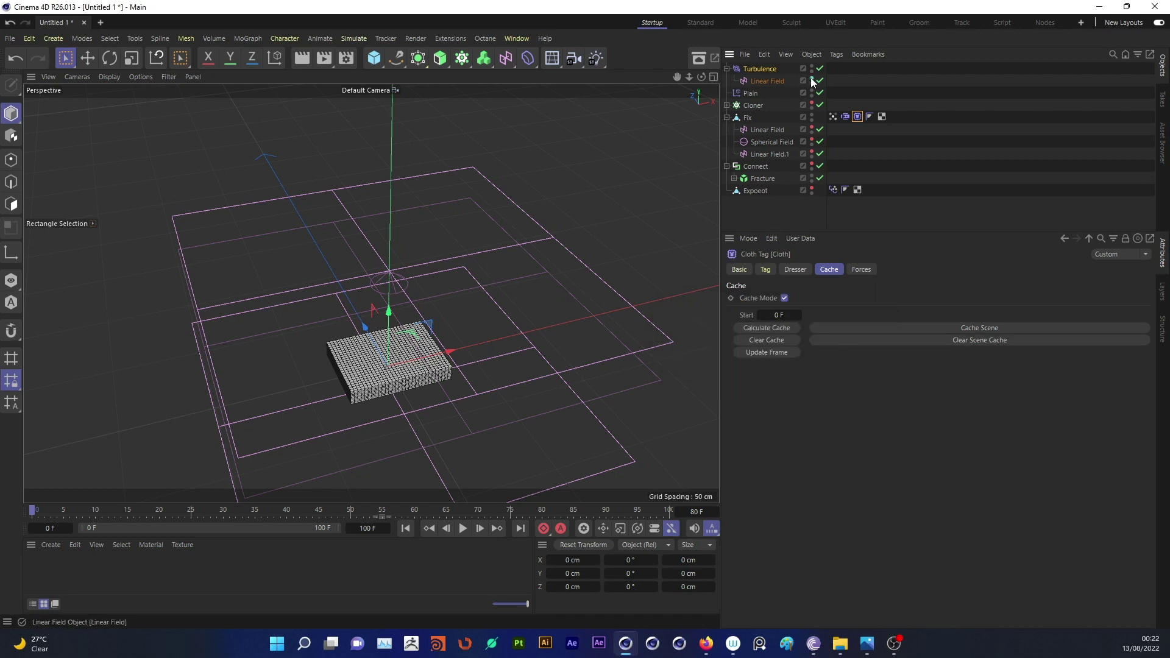
Play back the cached cloth animation, then stop and return to the start.
{"action": "left_click", "coordinate": [463, 528]}
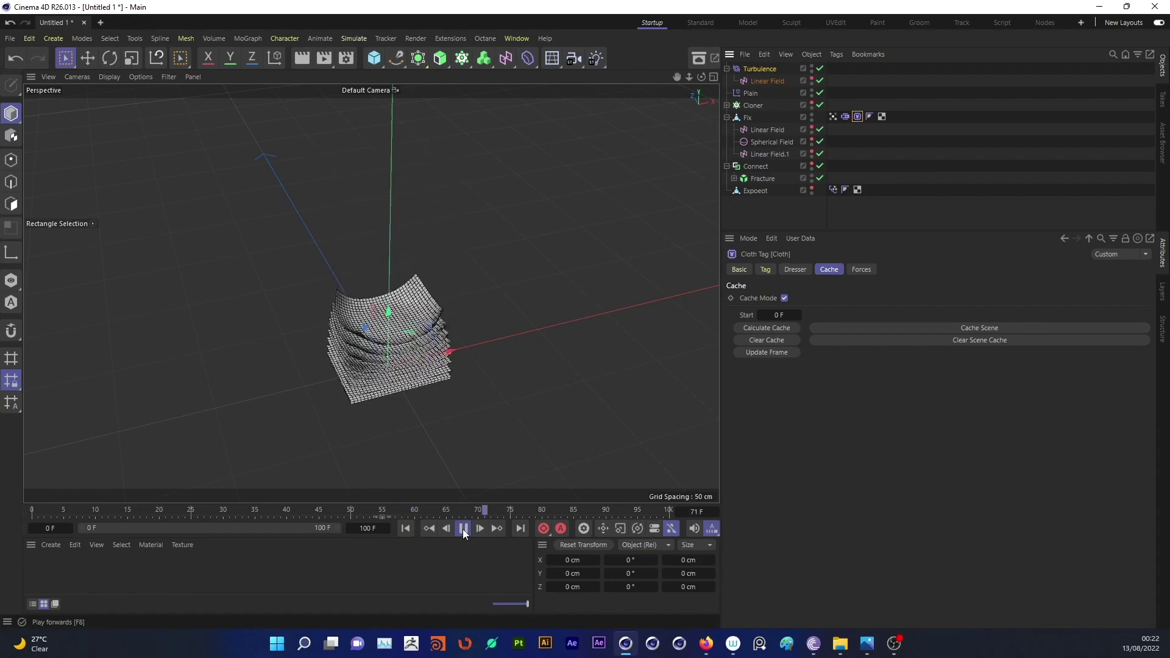
{"action": "left_click", "coordinate": [463, 529]}
{"action": "left_click", "coordinate": [405, 528]}
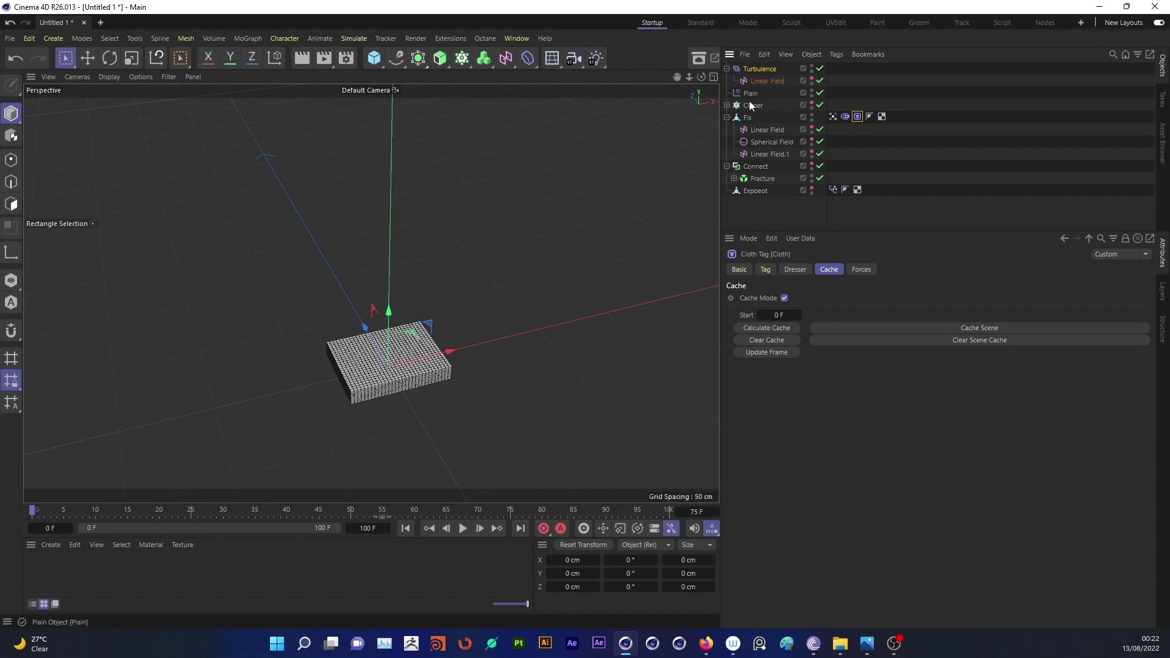
Reshape the Plain effector's field remapping contour end point and scrub to frame 30.
{"action": "left_click", "coordinate": [750, 93]}
{"action": "left_click", "coordinate": [861, 270]}
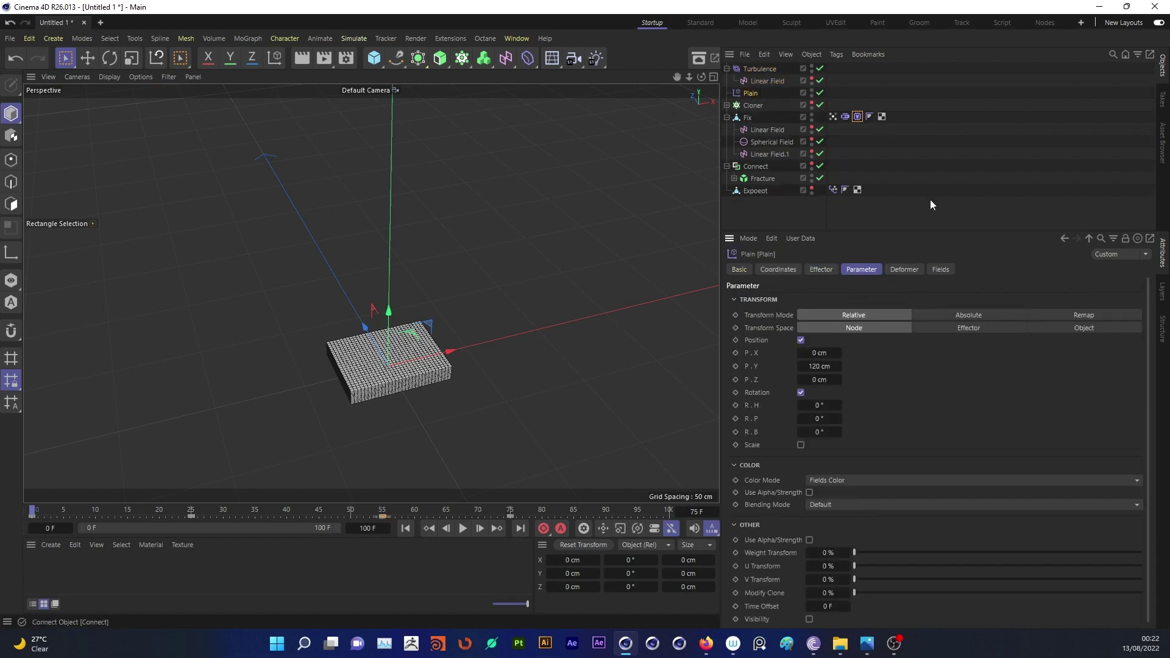
{"action": "left_click", "coordinate": [939, 270]}
{"action": "left_click_drag", "start_coordinate": [1146, 448], "coordinate": [1143, 536]}
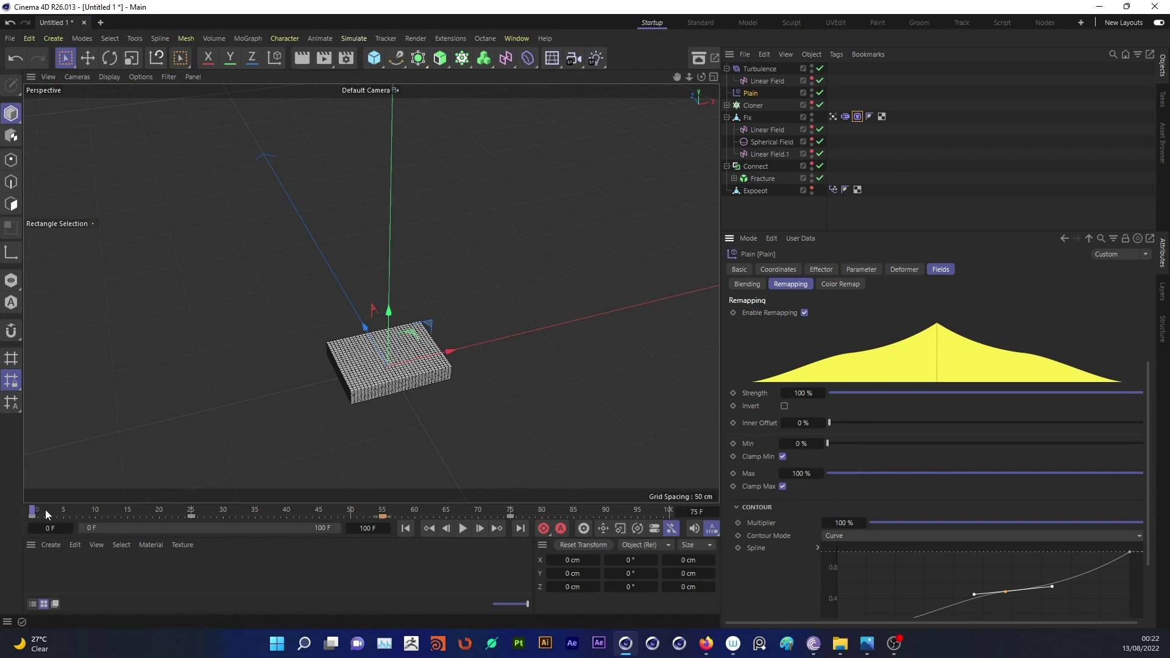
{"action": "left_click_drag", "start_coordinate": [45, 509], "coordinate": [223, 510]}
{"action": "left_click", "coordinate": [1131, 552]}
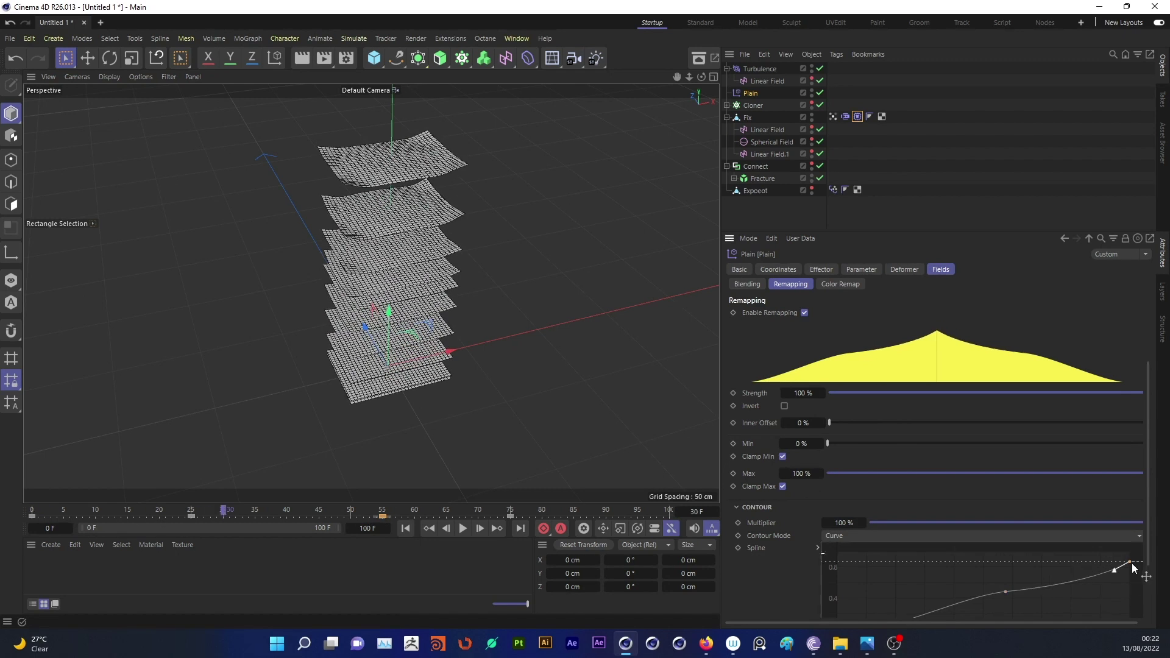
Wrap Fix in a Cloth Surface with 0.5 cm thickness and 0 subdivisions.
{"action": "left_click", "coordinate": [761, 68]}
{"action": "left_click", "coordinate": [748, 117]}
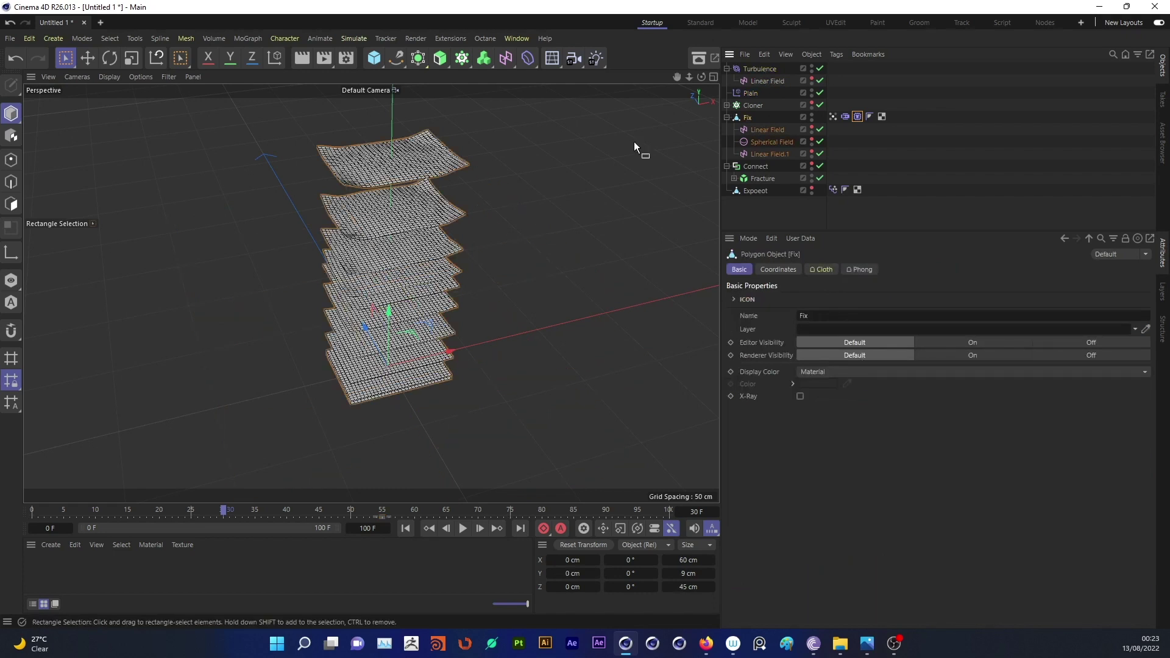
{"action": "left_click", "coordinate": [447, 61]}
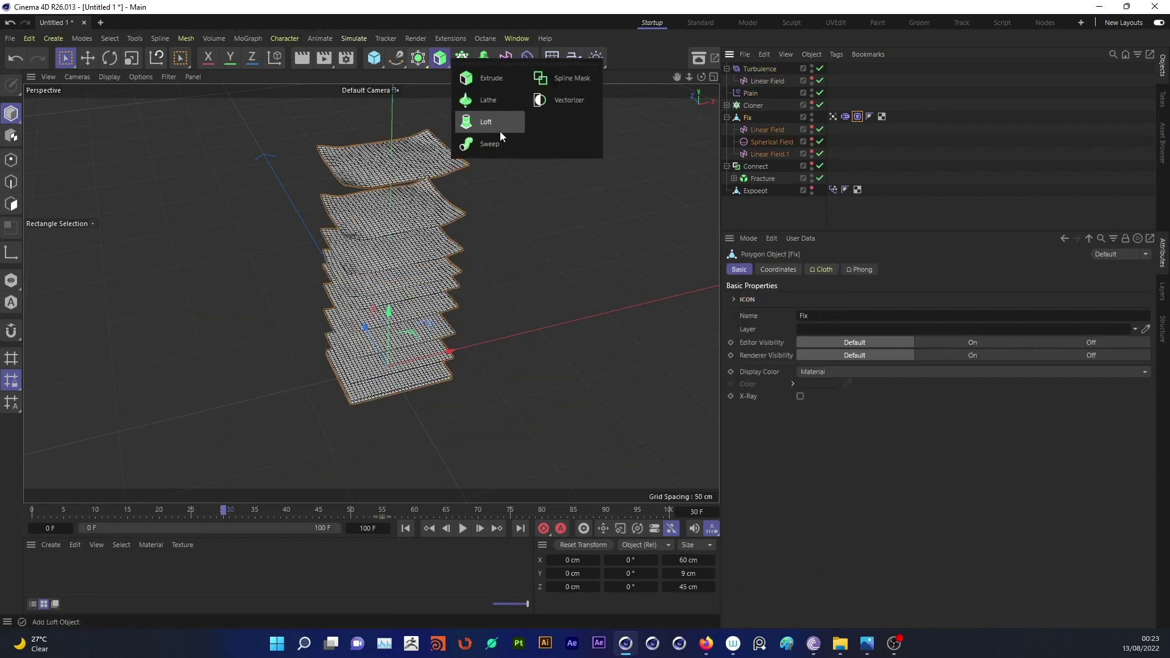
{"action": "left_click", "coordinate": [418, 58]}
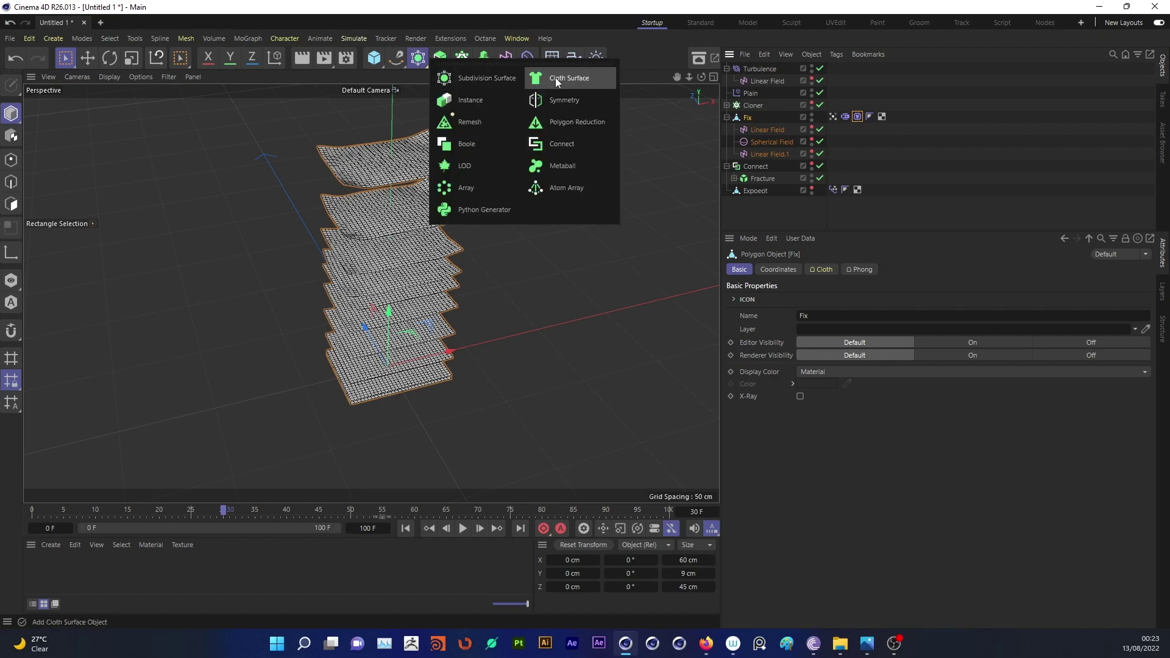
{"action": "left_click", "coordinate": [555, 78], "text": "alt"}
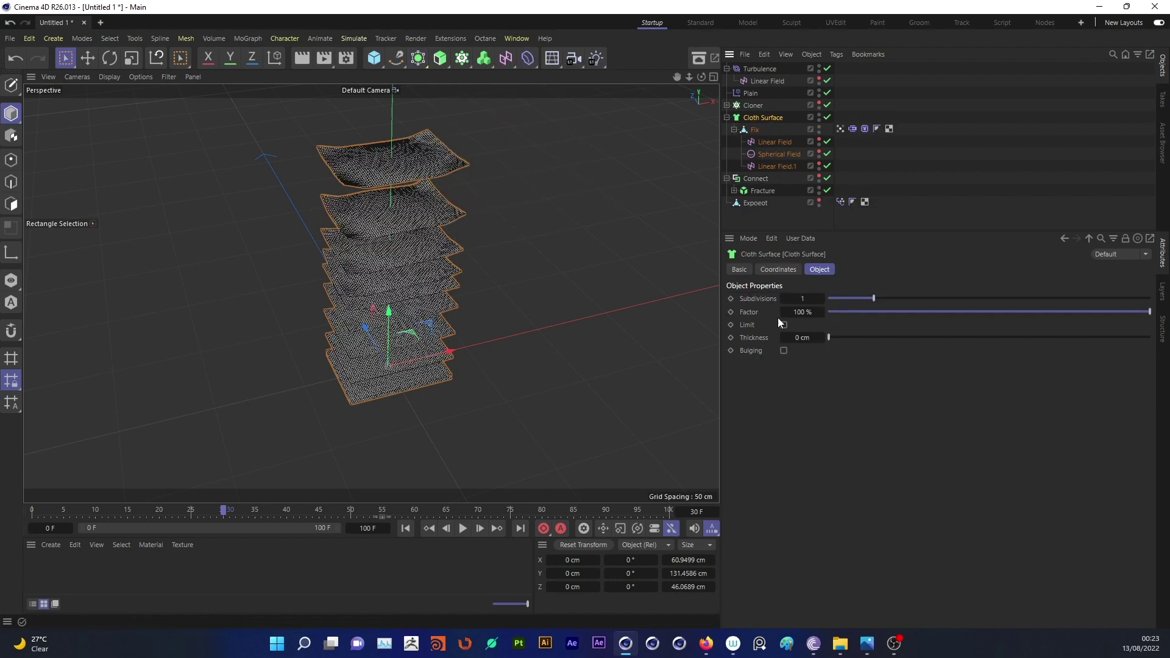
{"action": "type", "text": ".5"}
{"action": "key", "text": "Return"}
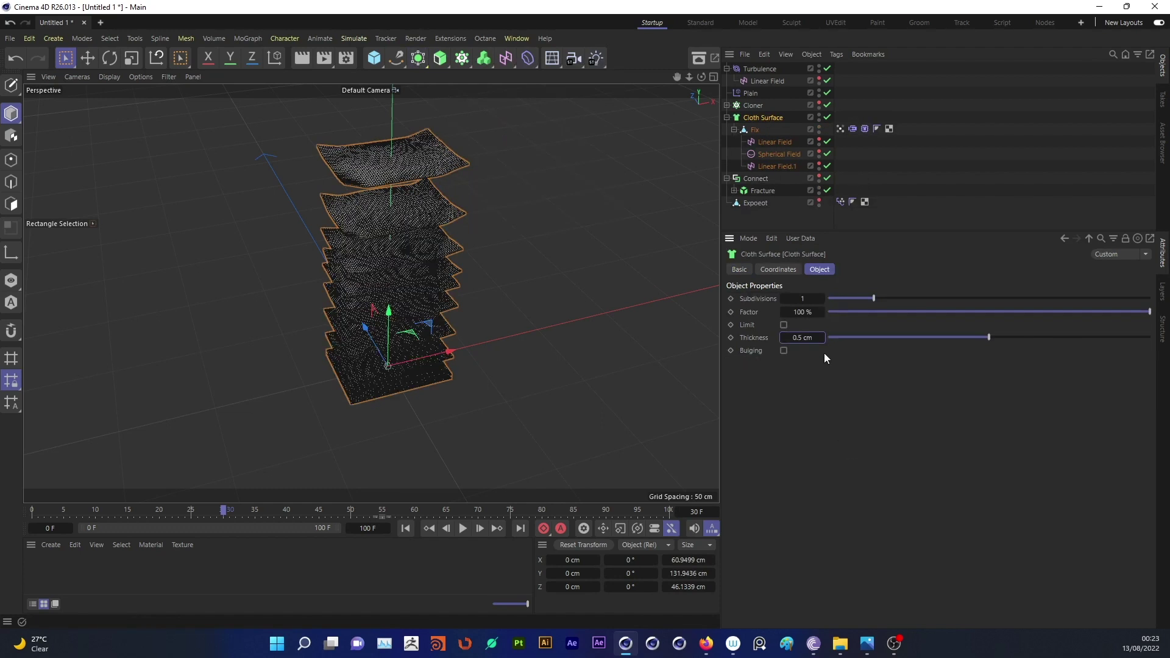
{"action": "key", "text": "0"}
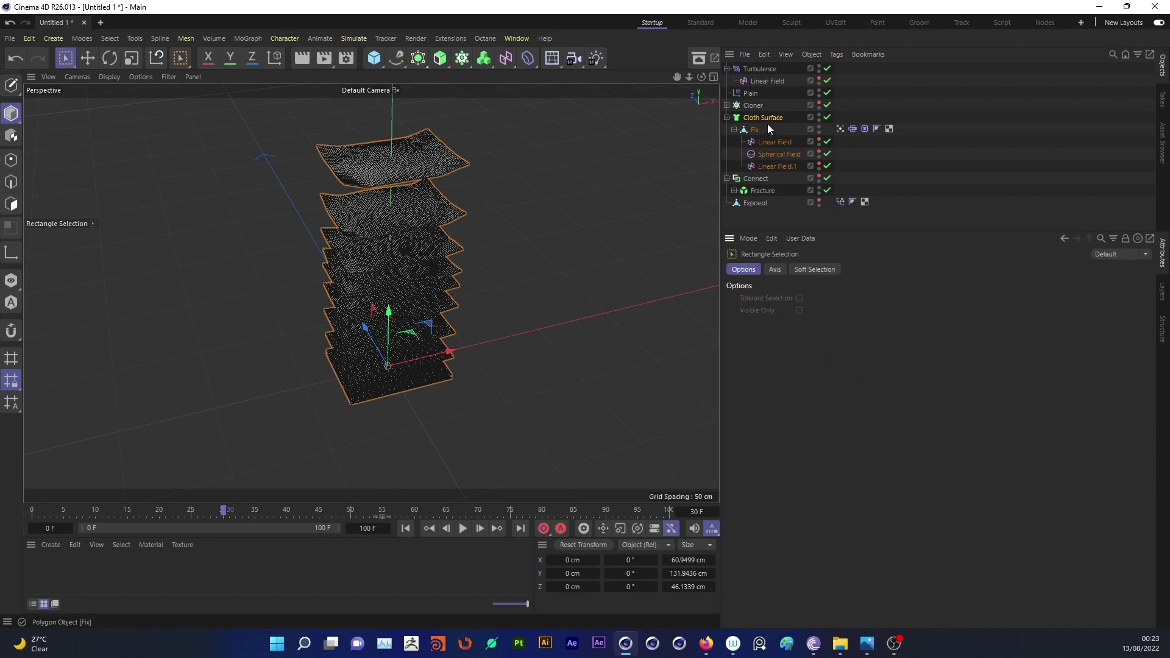
{"action": "left_click", "coordinate": [767, 122]}
{"action": "type", "text": "0"}
{"action": "key", "text": "Return"}
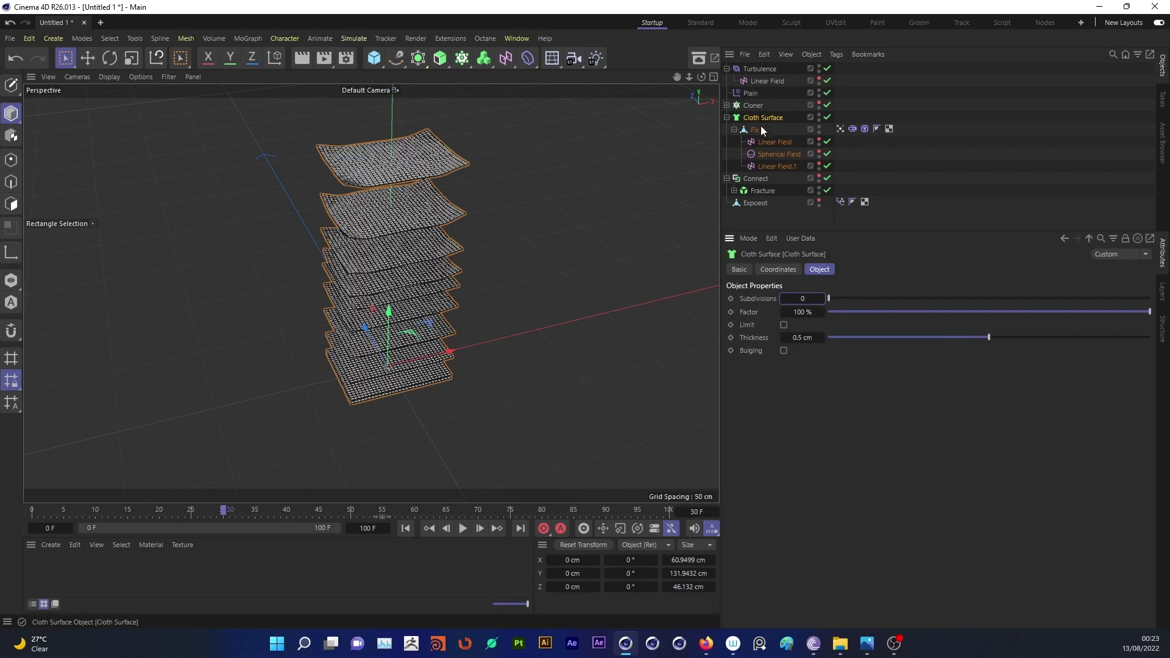
Wrap the Cloth Surface in a Subdivision Surface with editor and render levels both 1.
{"action": "left_click", "coordinate": [419, 61]}
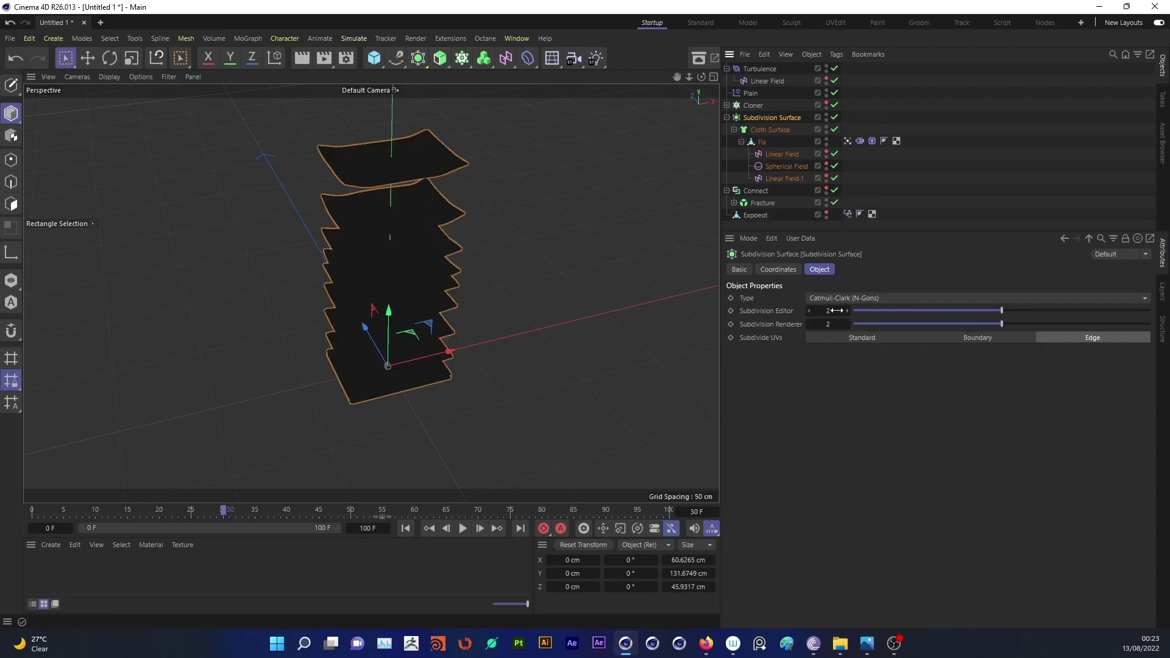
{"action": "type", "text": "1"}
{"action": "key", "text": "Return"}
{"action": "type", "text": "1"}
{"action": "key", "text": "Return"}
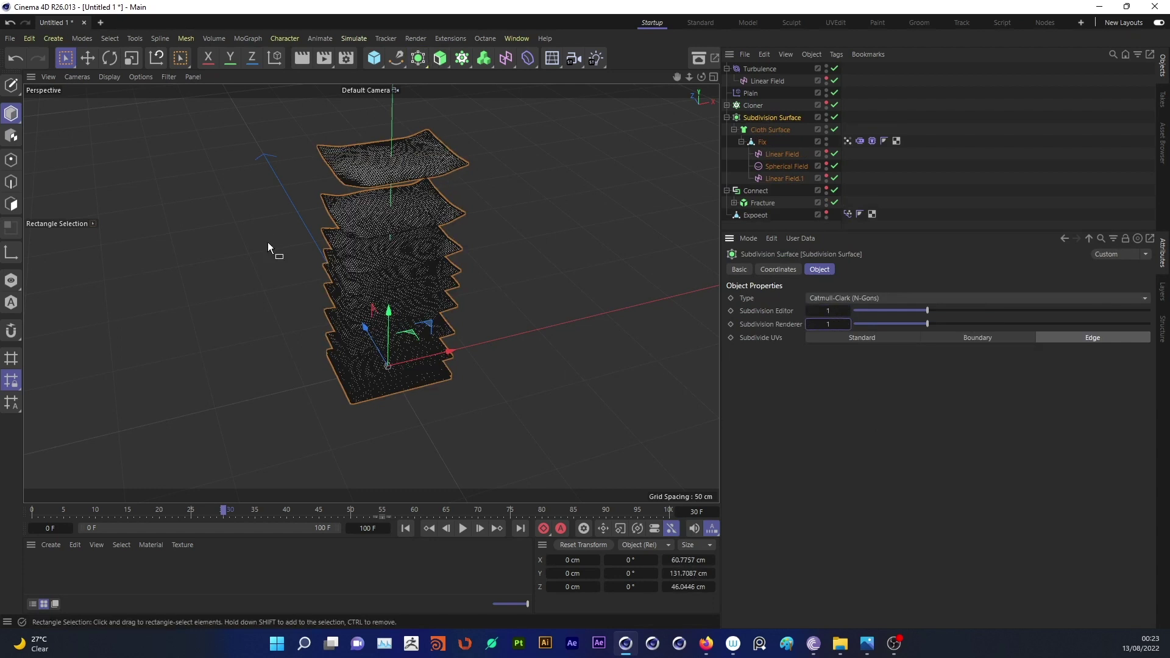
{"action": "left_click", "coordinate": [110, 77]}
Switch the viewport to Gouraud shading and move in close on the cloth stack.
{"action": "left_click", "coordinate": [141, 111]}
{"action": "mouse_move", "coordinate": [395, 203]}
{"action": "left_mouse_down", "text": "alt"}
{"action": "mouse_move", "coordinate": [444, 209]}
{"action": "mouse_move", "coordinate": [345, 186]}
{"action": "left_mouse_up", "text": "alt"}
{"action": "scroll", "coordinate": [507, 192], "scroll_direction": "up", "scroll_amount": 5}
{"action": "scroll", "coordinate": [507, 193], "scroll_direction": "down", "scroll_amount": 2}
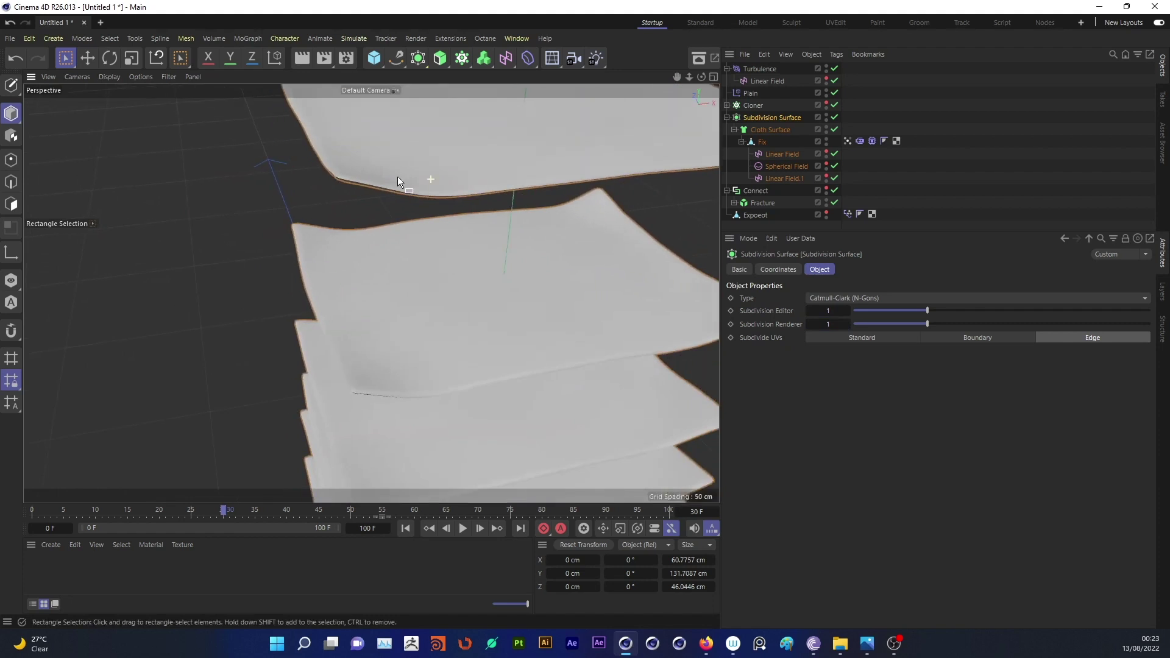
{"action": "scroll", "coordinate": [204, 240], "scroll_direction": "down", "scroll_amount": 5}
{"action": "scroll", "coordinate": [370, 208], "scroll_direction": "up", "scroll_amount": 3}
{"action": "scroll", "coordinate": [370, 207], "scroll_direction": "down", "scroll_amount": 5}
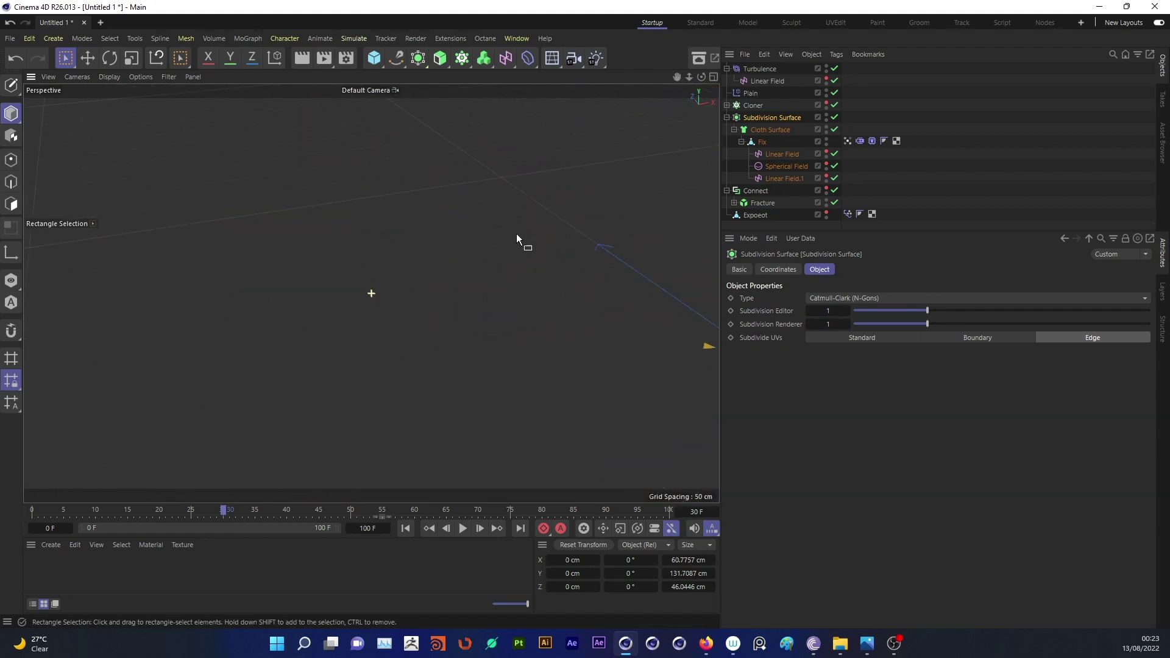
{"action": "scroll", "coordinate": [345, 262], "scroll_direction": "down", "scroll_amount": 3}
{"action": "scroll", "coordinate": [535, 297], "scroll_direction": "down", "scroll_amount": 2}
{"action": "scroll", "coordinate": [535, 297], "scroll_direction": "up", "scroll_amount": 5}
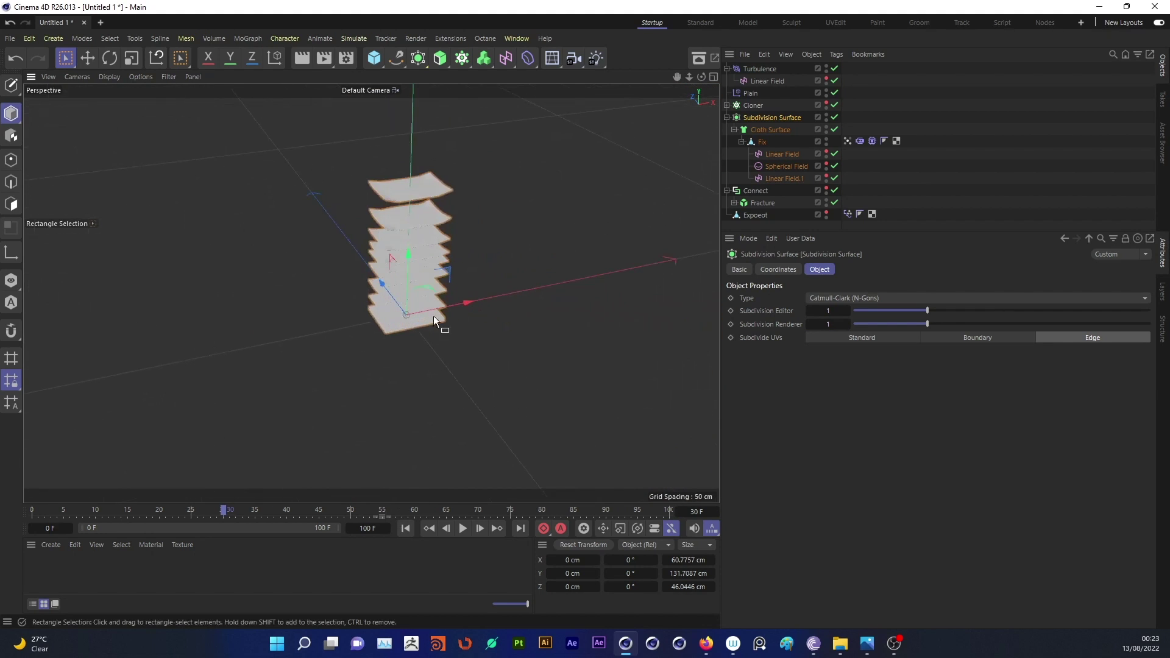
Play the rising-sheets simulation while zooming the view, then pause it.
{"action": "left_click", "coordinate": [462, 528]}
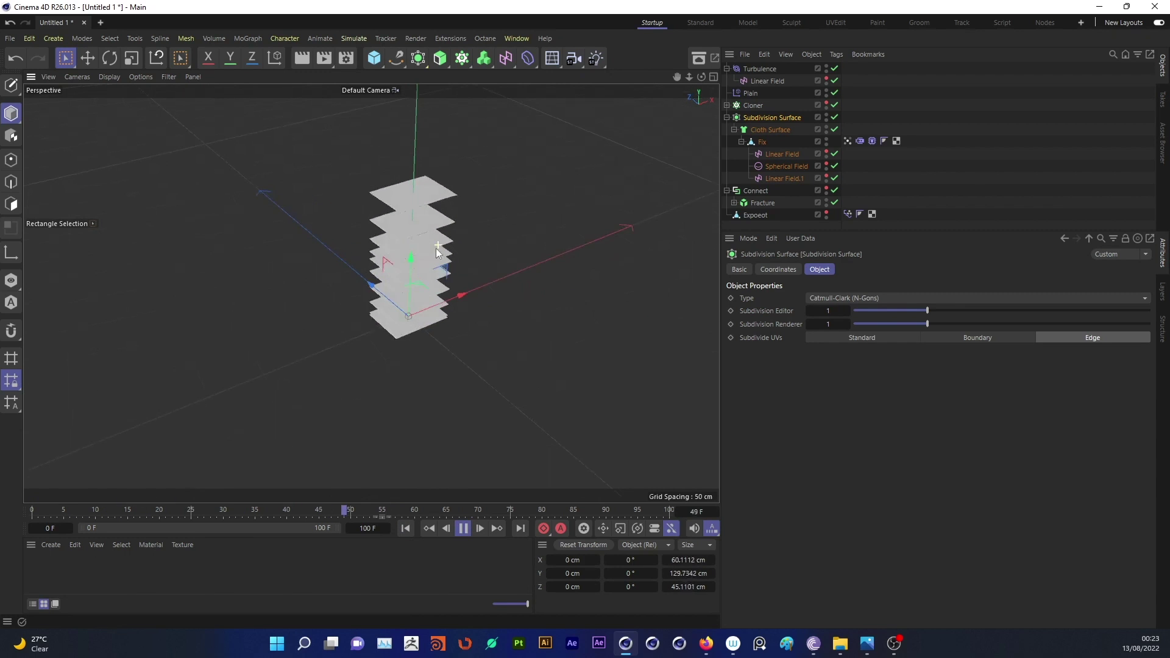
{"action": "scroll", "coordinate": [467, 341], "scroll_direction": "up", "scroll_amount": 2}
{"action": "scroll", "coordinate": [378, 365], "scroll_direction": "up", "scroll_amount": 1}
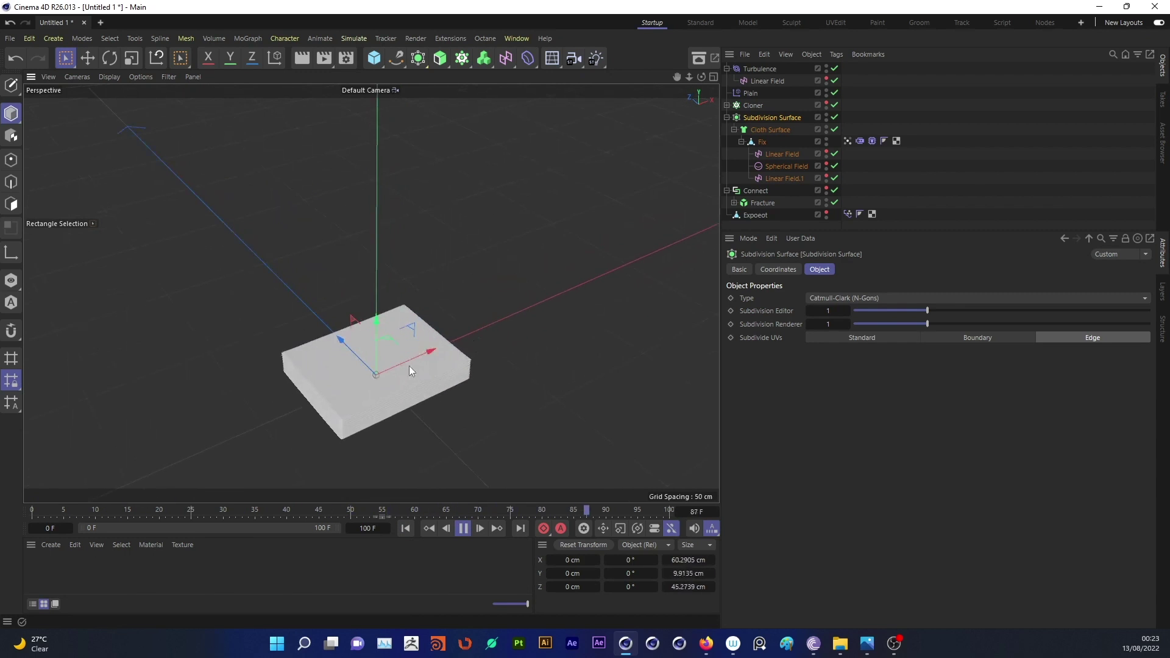
{"action": "scroll", "coordinate": [408, 366], "scroll_direction": "up", "scroll_amount": 1}
{"action": "scroll", "coordinate": [421, 338], "scroll_direction": "up", "scroll_amount": 1}
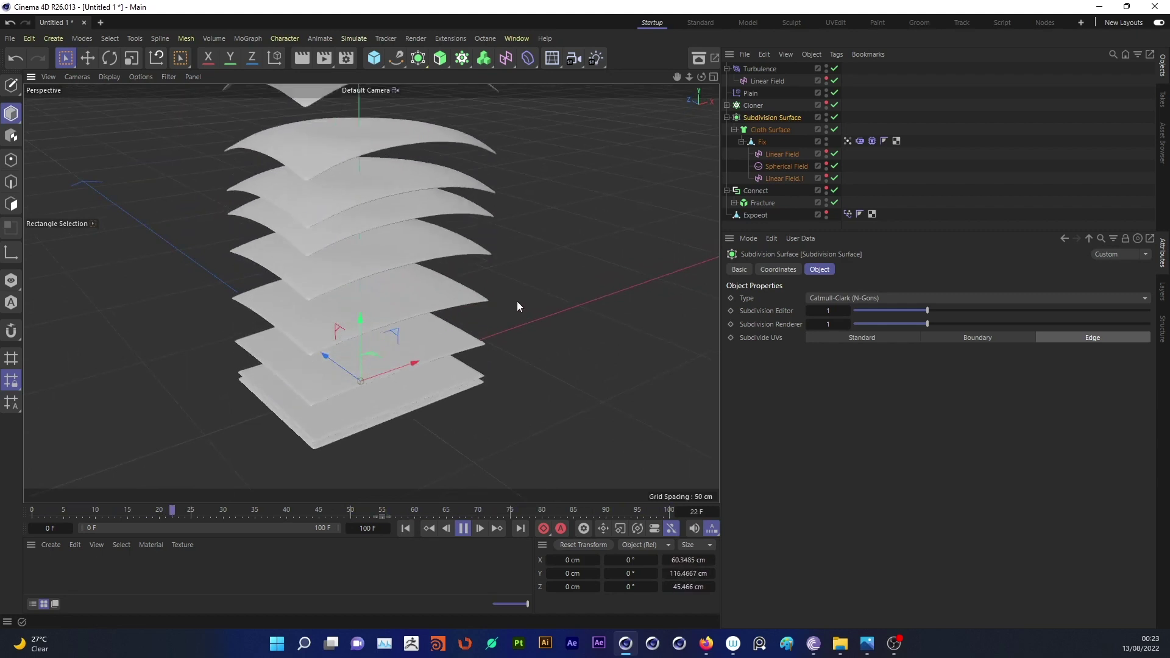
{"action": "scroll", "coordinate": [481, 286], "scroll_direction": "down", "scroll_amount": 3}
{"action": "scroll", "coordinate": [505, 243], "scroll_direction": "up", "scroll_amount": 1}
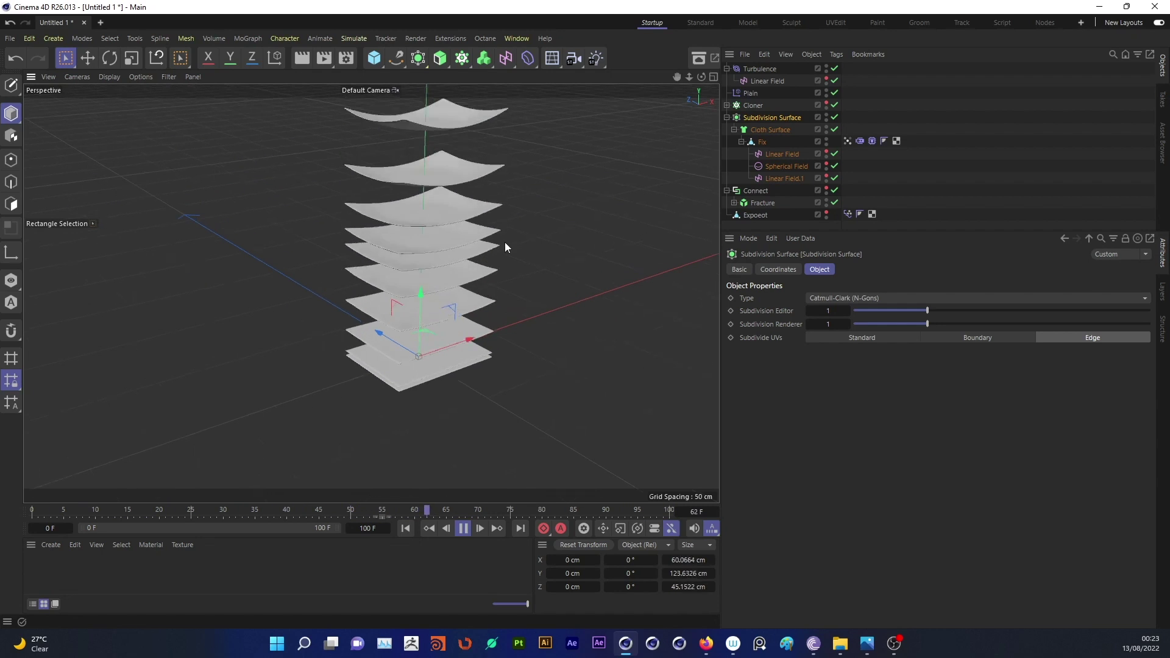
{"action": "left_click", "coordinate": [462, 529]}
{"action": "scroll", "coordinate": [490, 264], "scroll_direction": "up", "scroll_amount": 2}
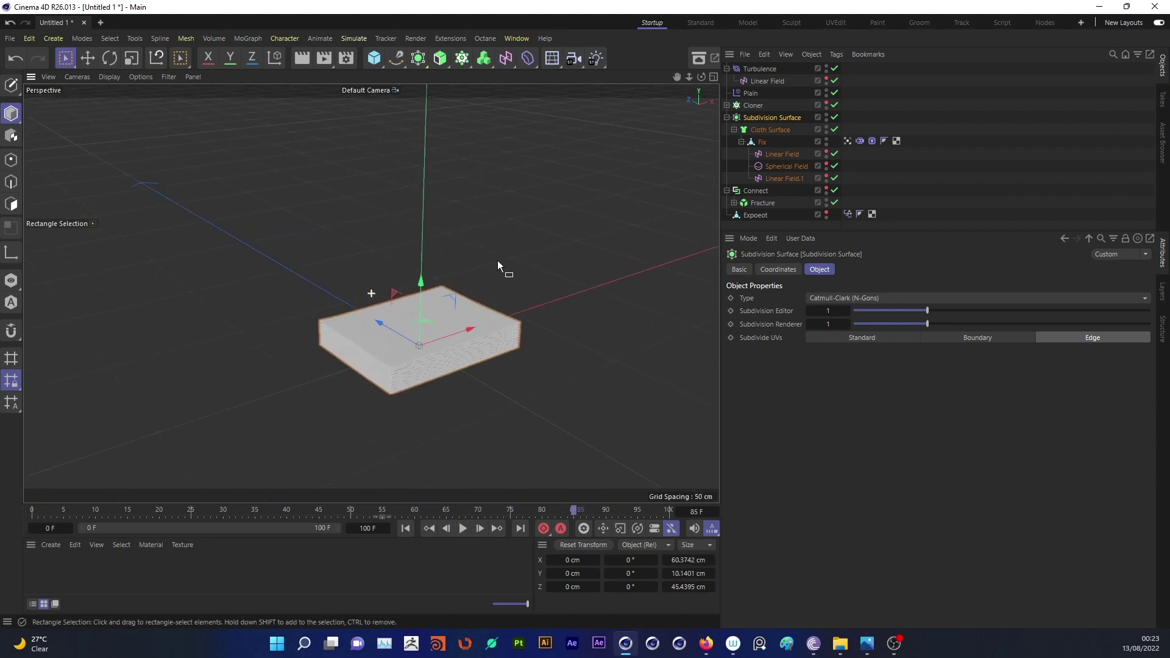
{"action": "scroll", "coordinate": [499, 268], "scroll_direction": "up", "scroll_amount": 2}
Return to Firefox's Behance Office Hub page and scroll to the stacked-cards artwork.
{"action": "left_click", "coordinate": [754, 593]}
{"action": "scroll", "coordinate": [754, 592], "scroll_direction": "down", "scroll_amount": 2}
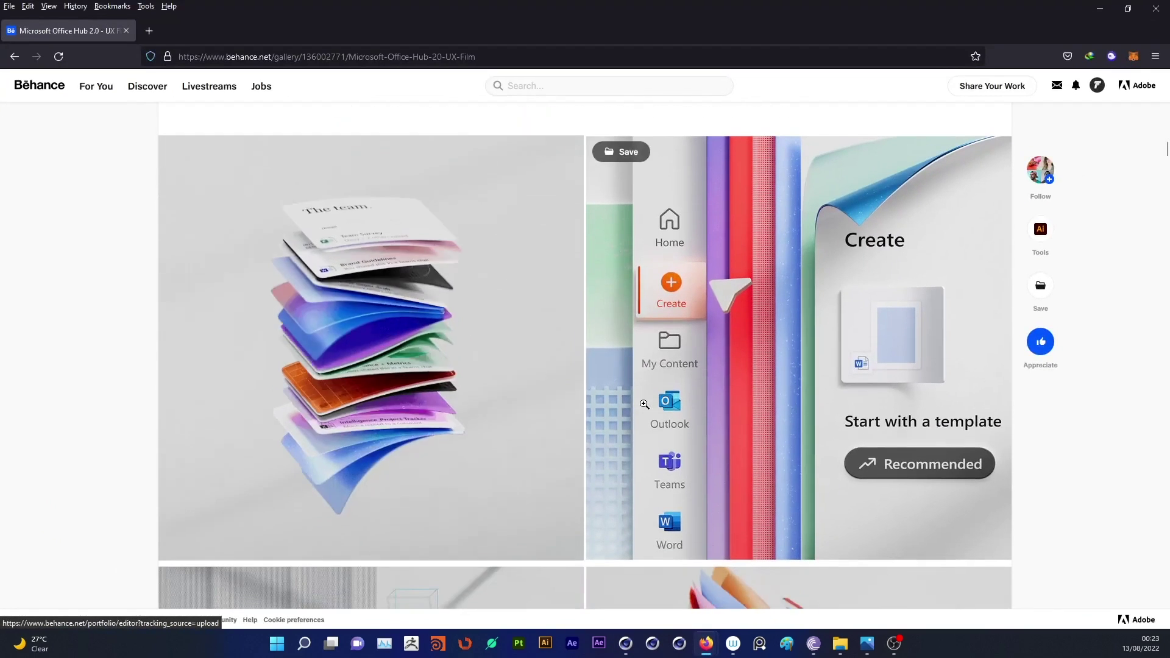